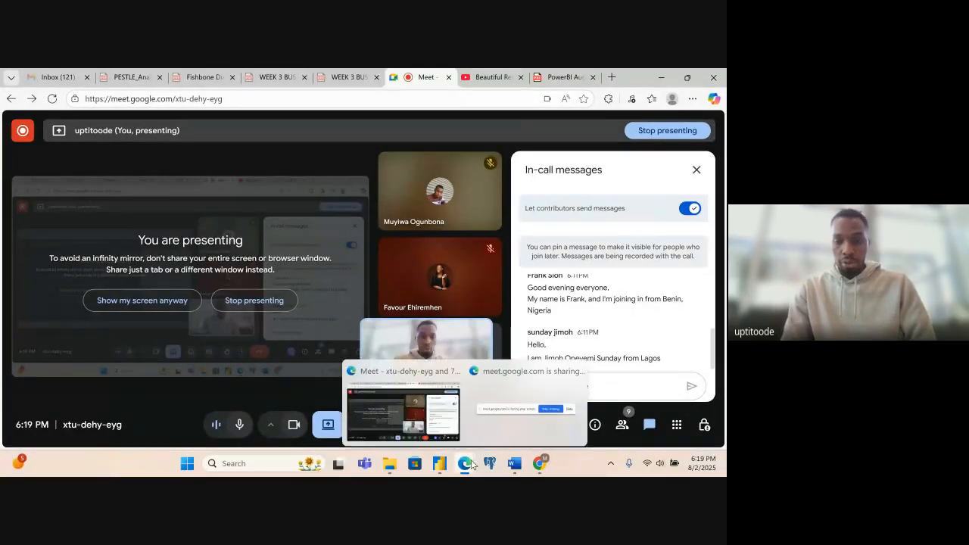
- Switch to the untitled report in Power BI Desktop and create a new blank report
mouse_move(441, 471)
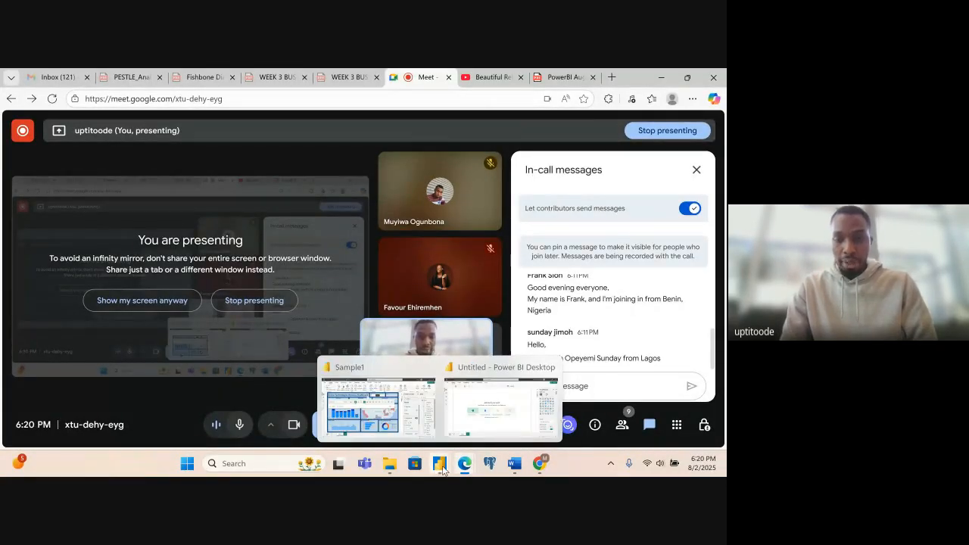
left_click(467, 432)
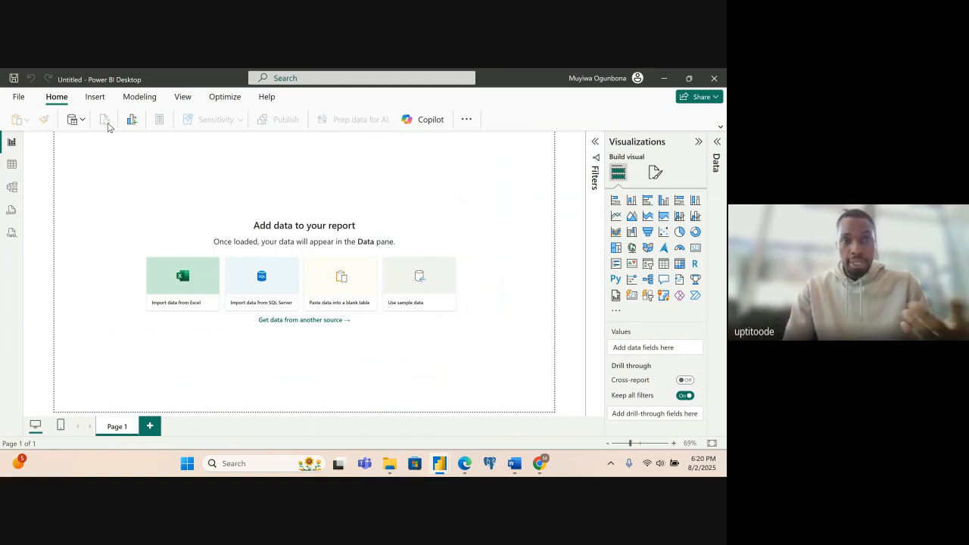
left_click(19, 98)
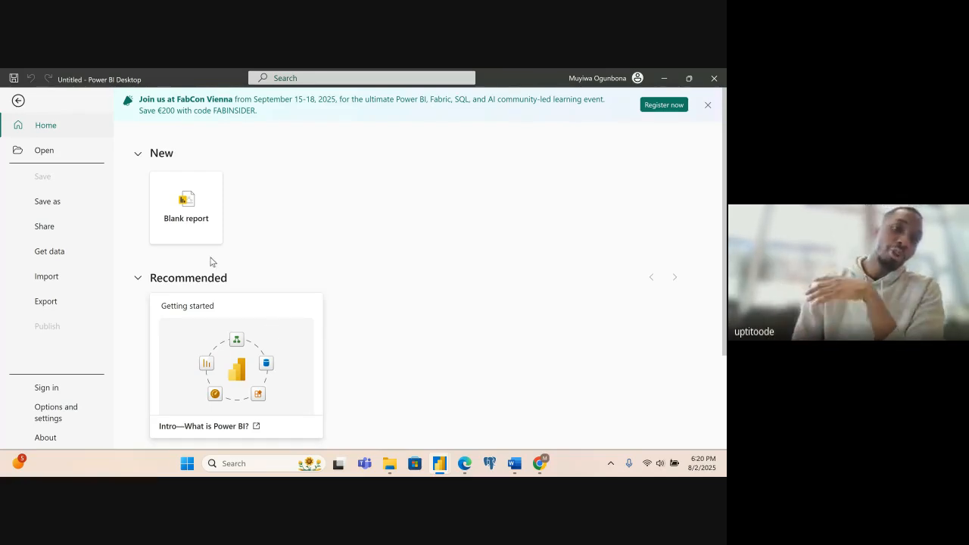
left_click(196, 217)
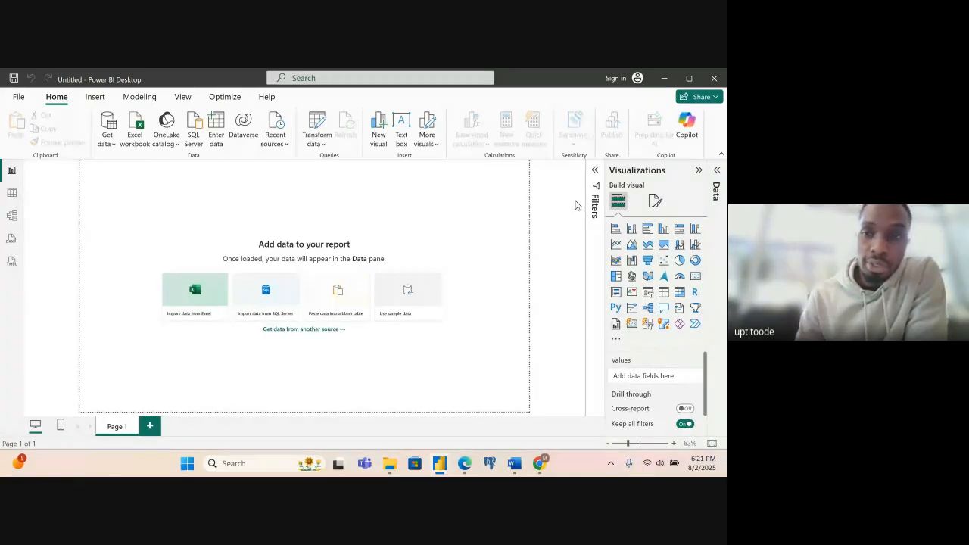
- Look over the Filters and Data panes and the File page, closing each one again
left_click(595, 171)
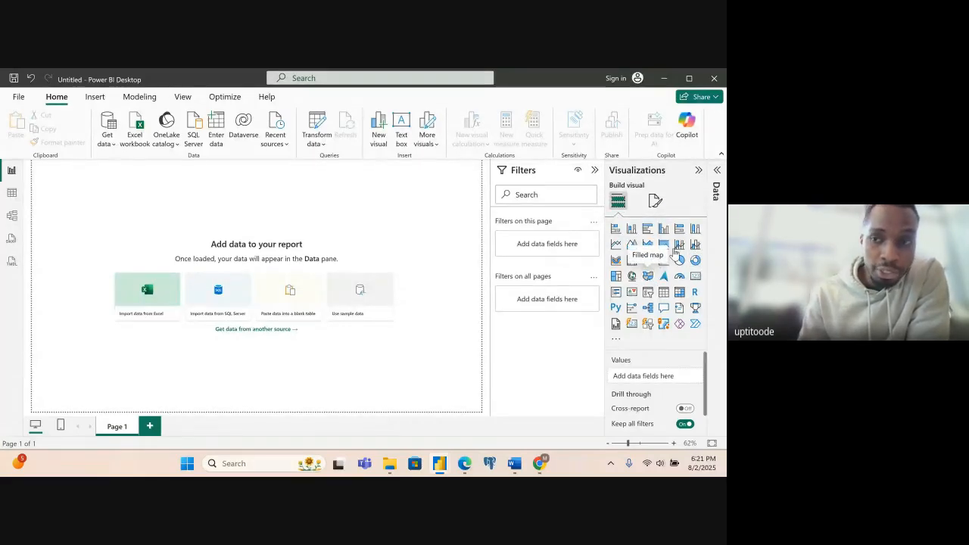
left_click(718, 175)
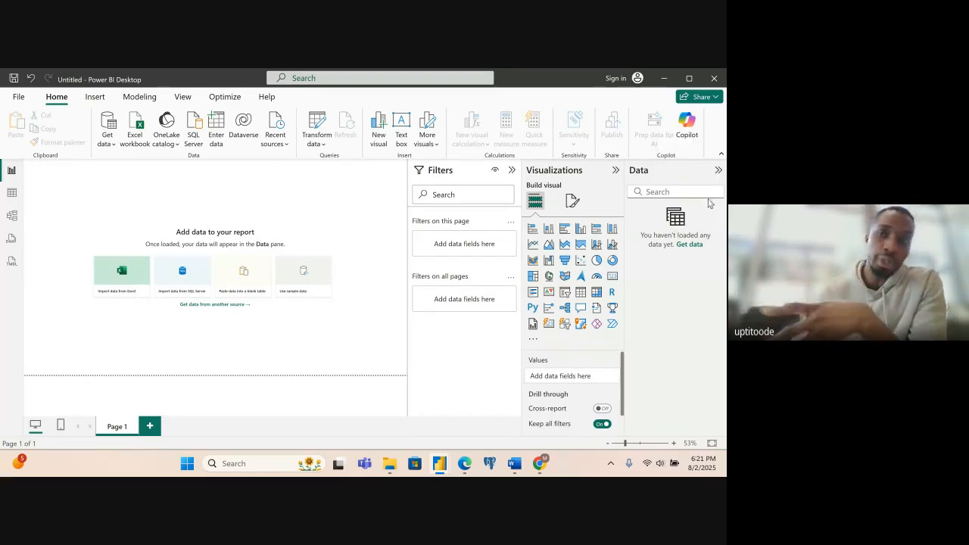
left_click(719, 170)
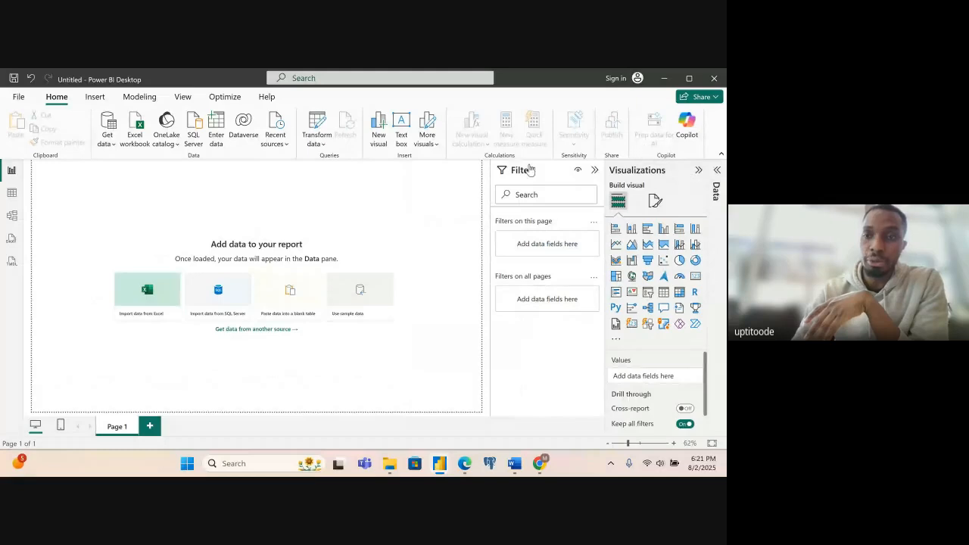
left_click(594, 169)
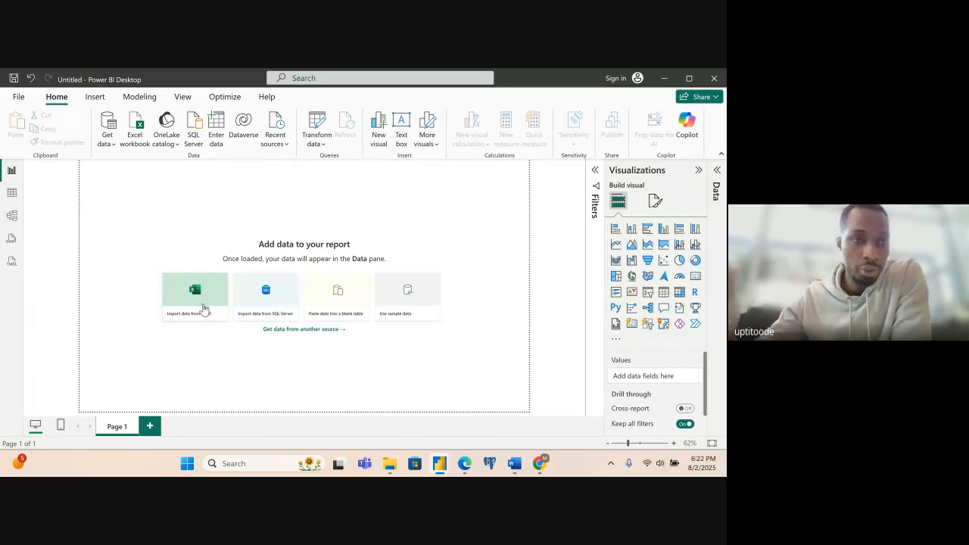
left_click(17, 98)
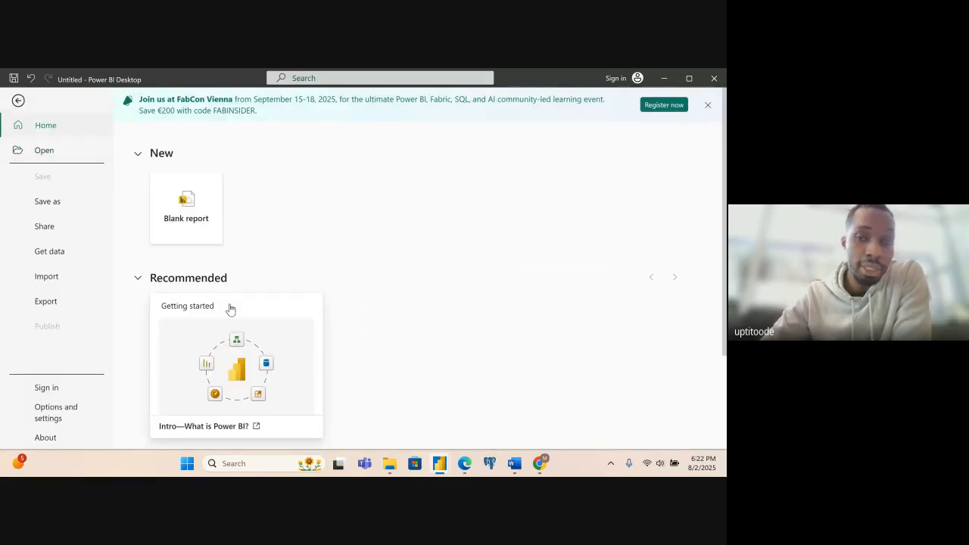
left_click(18, 101)
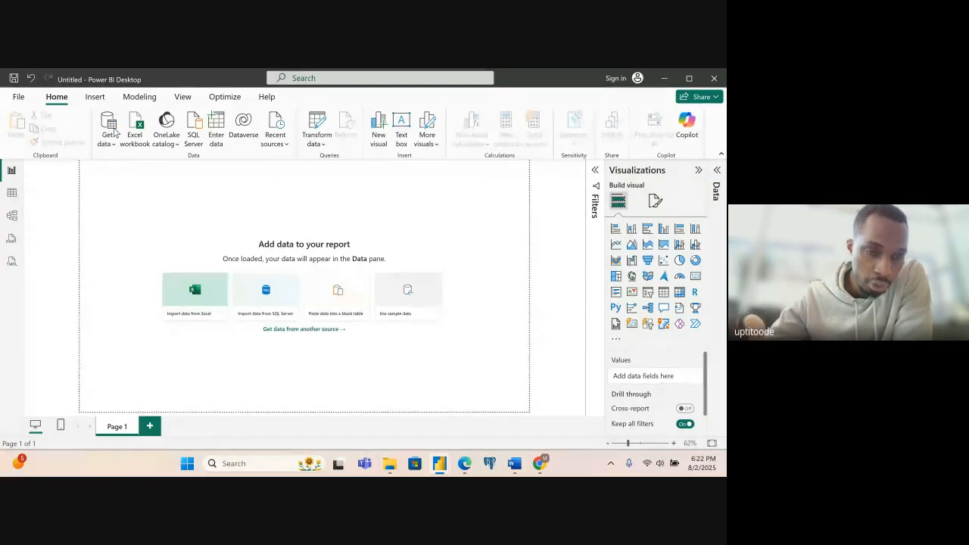
- Connect to the Excel workbook Uptitoode_PowerBI_Practice from the BA Materials folder in Downloads
left_click(114, 134)
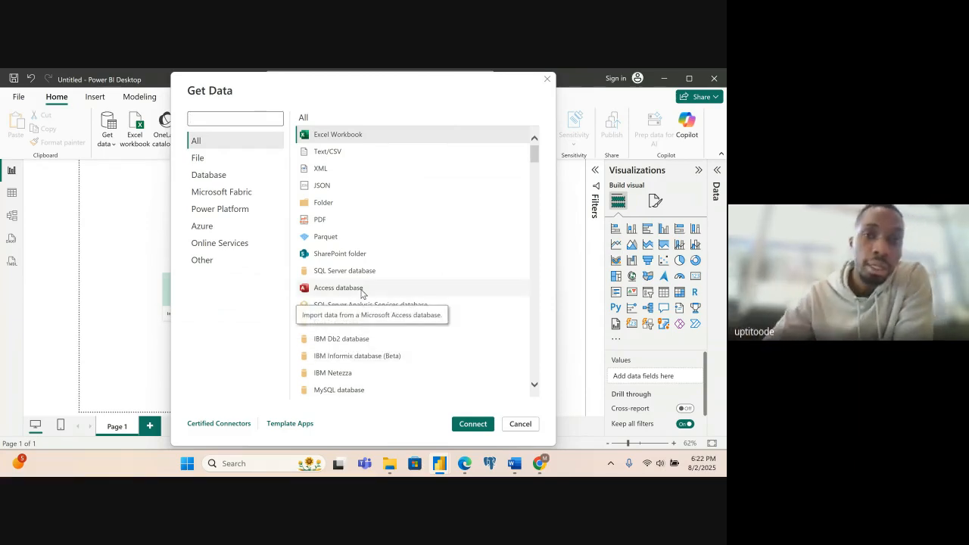
left_click(339, 139)
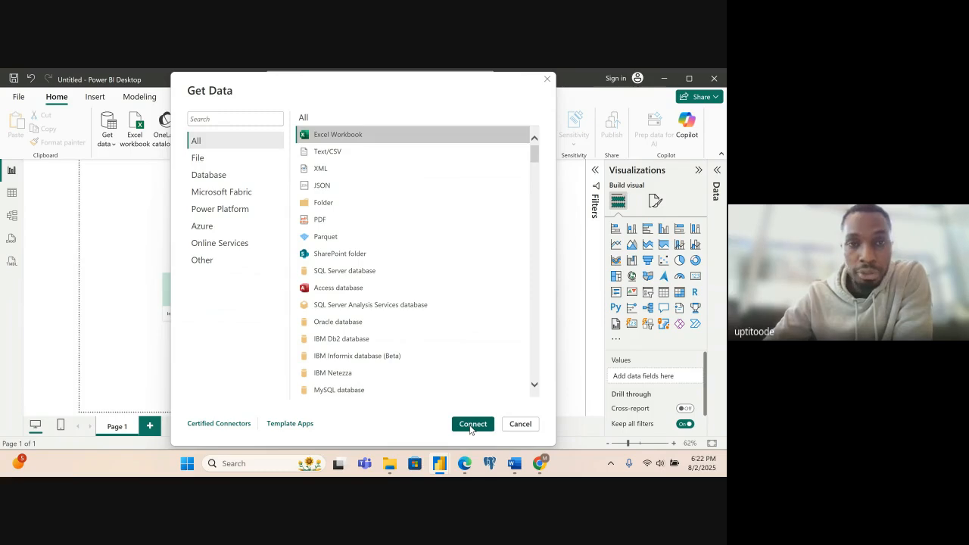
left_click(471, 425)
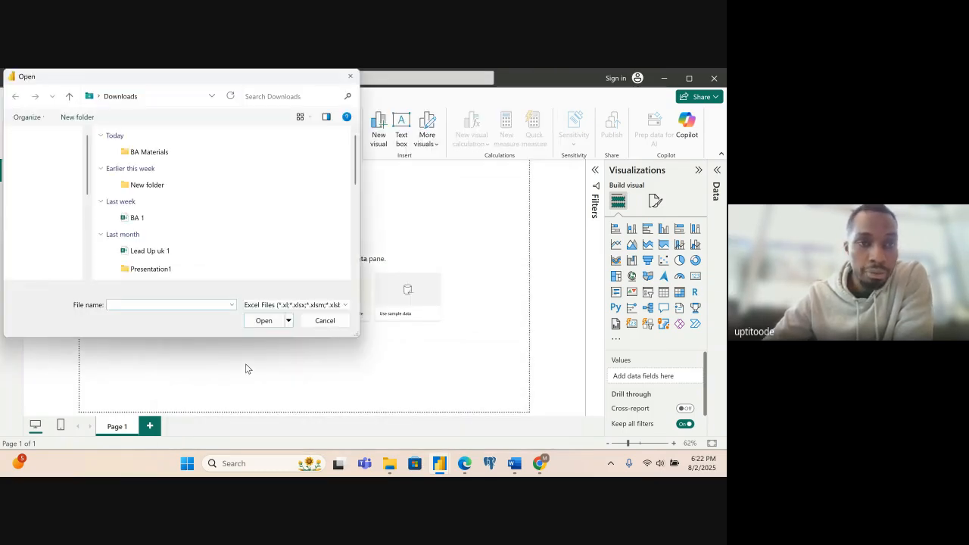
left_click(139, 154)
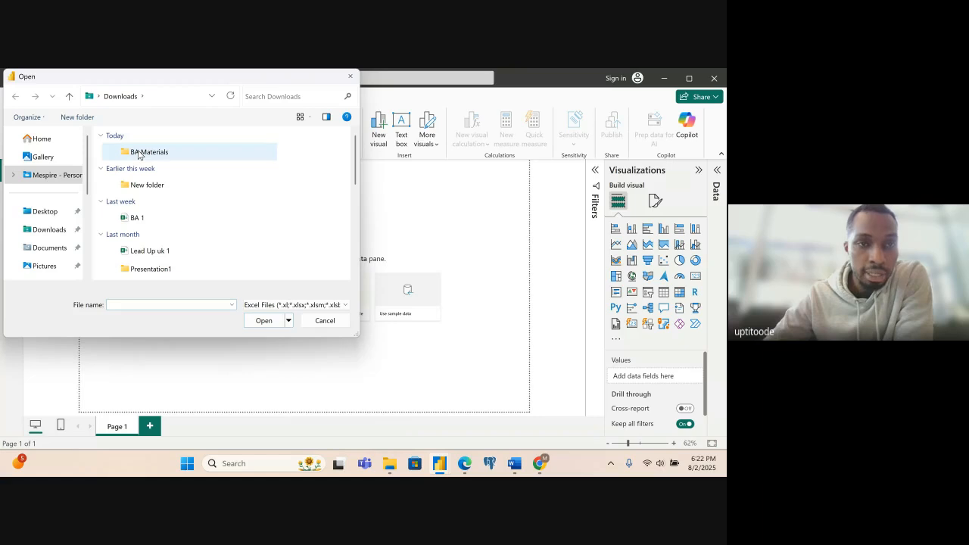
double_click(139, 155)
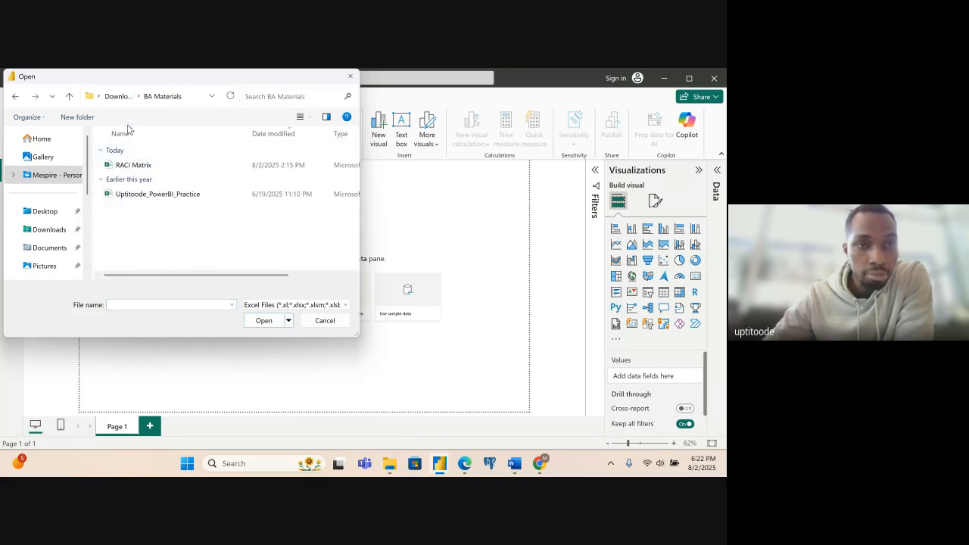
double_click(136, 195)
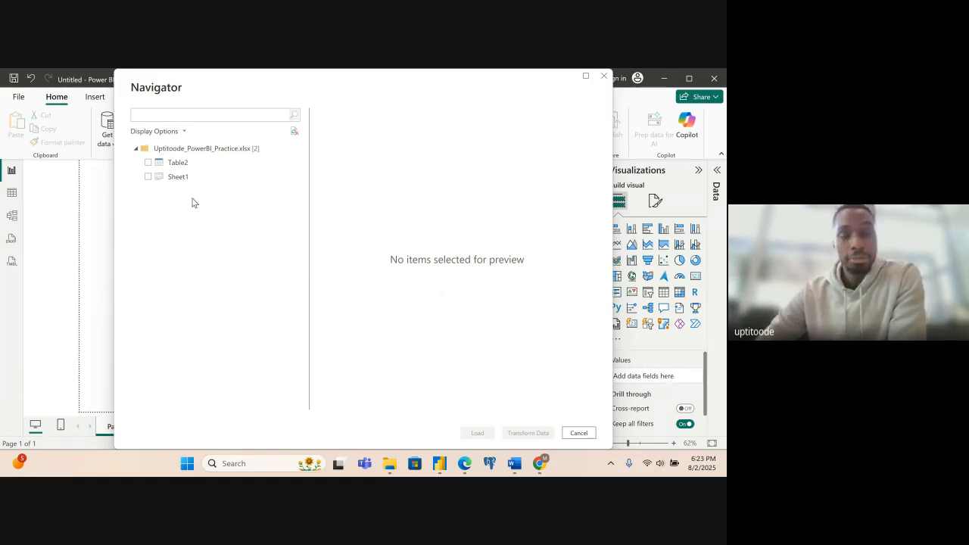
- Preview Table2 and Sheet1, keep only Sheet1 selected, and open it for transformation in the Power Query Editor
left_click(176, 163)
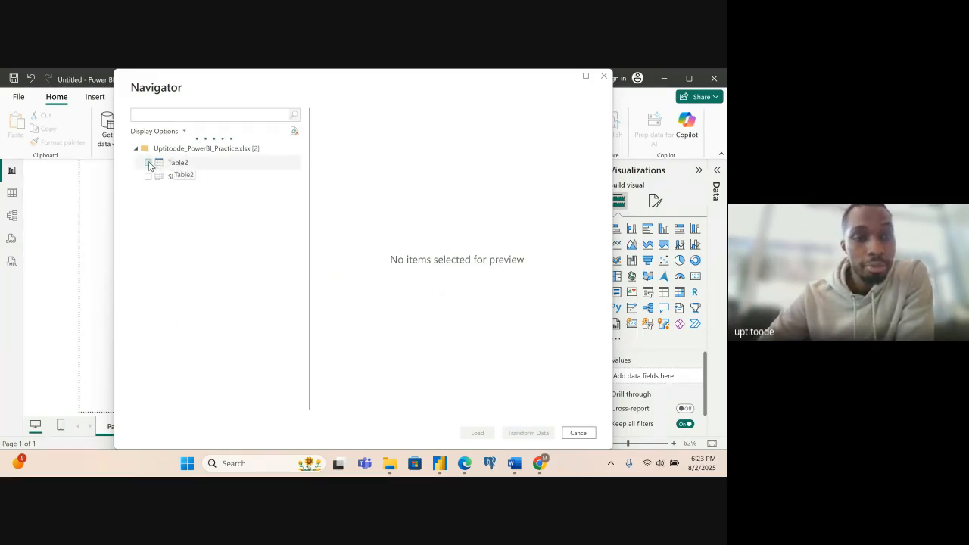
left_click(149, 163)
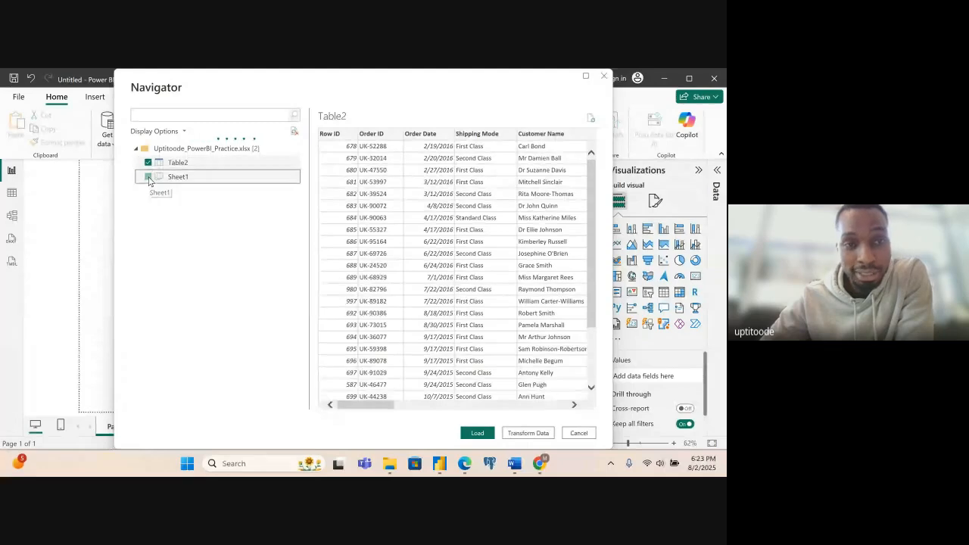
left_click(148, 178)
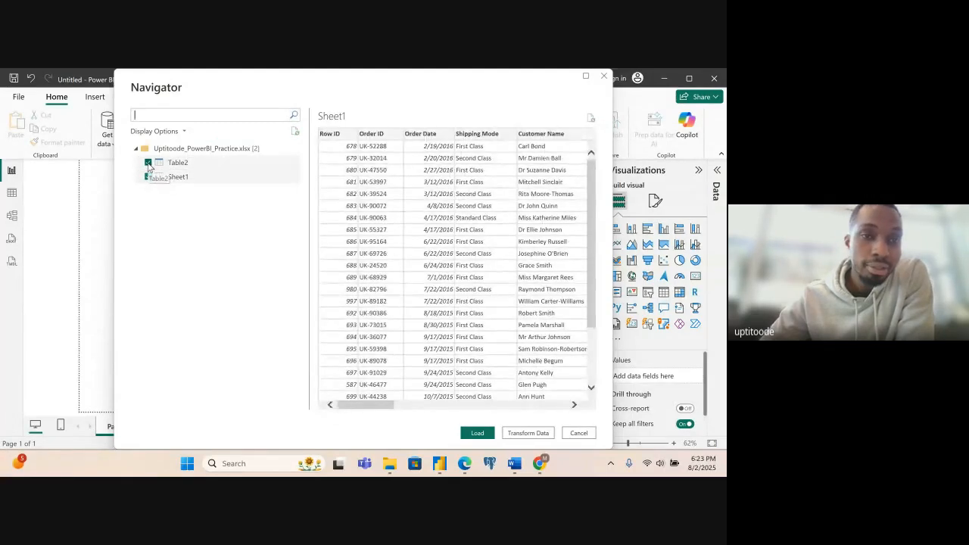
left_click(149, 164)
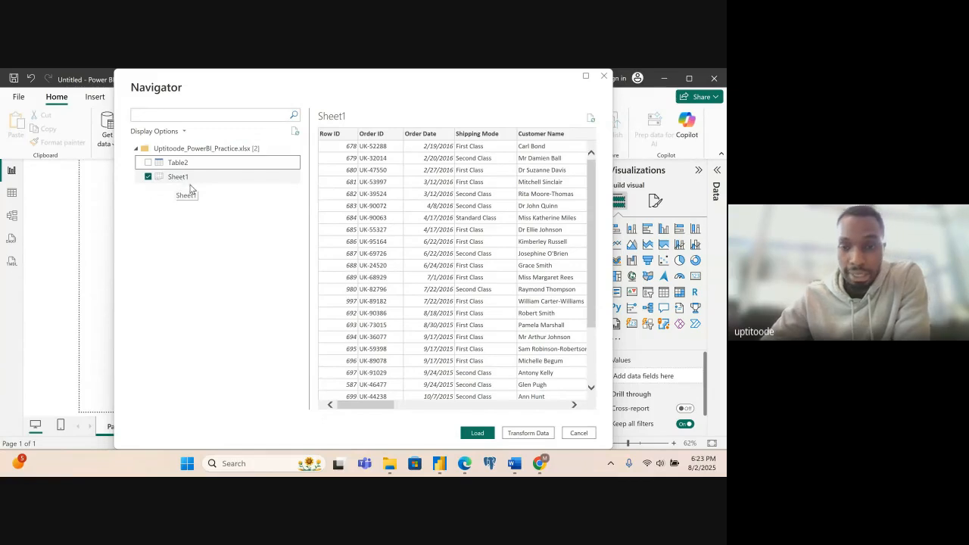
left_click(528, 433)
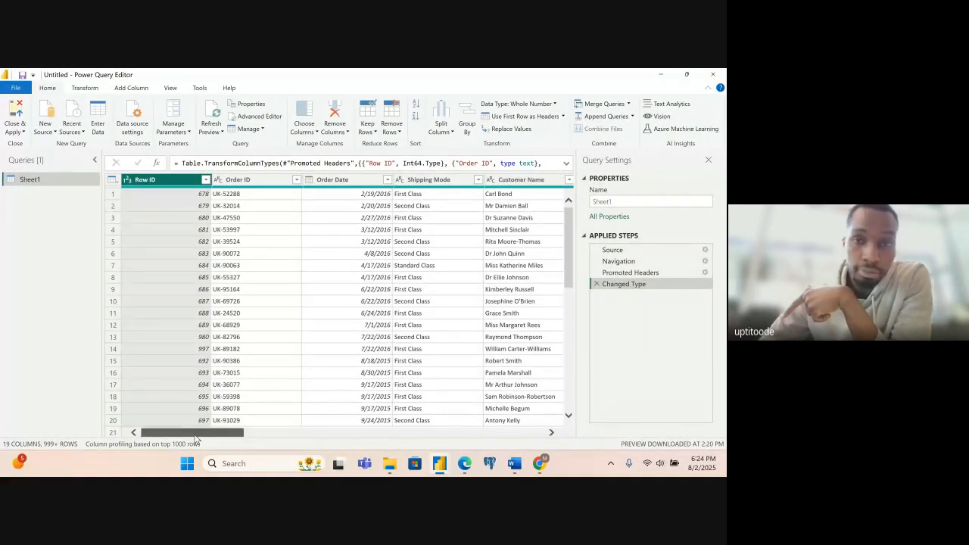
- Review the data type options of the Country column, including the type change with locale, without applying any
left_click_drag(196, 436, 224, 435)
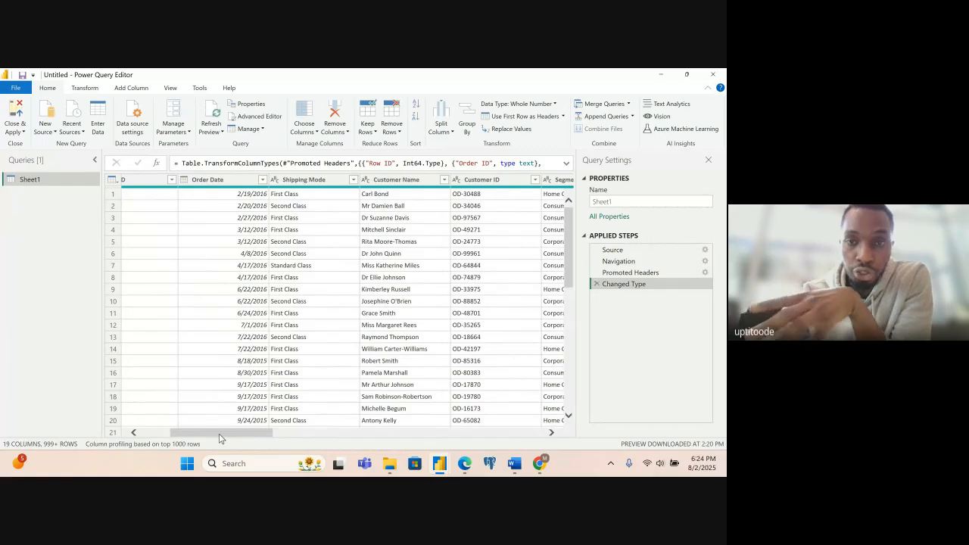
left_click_drag(220, 438, 307, 442)
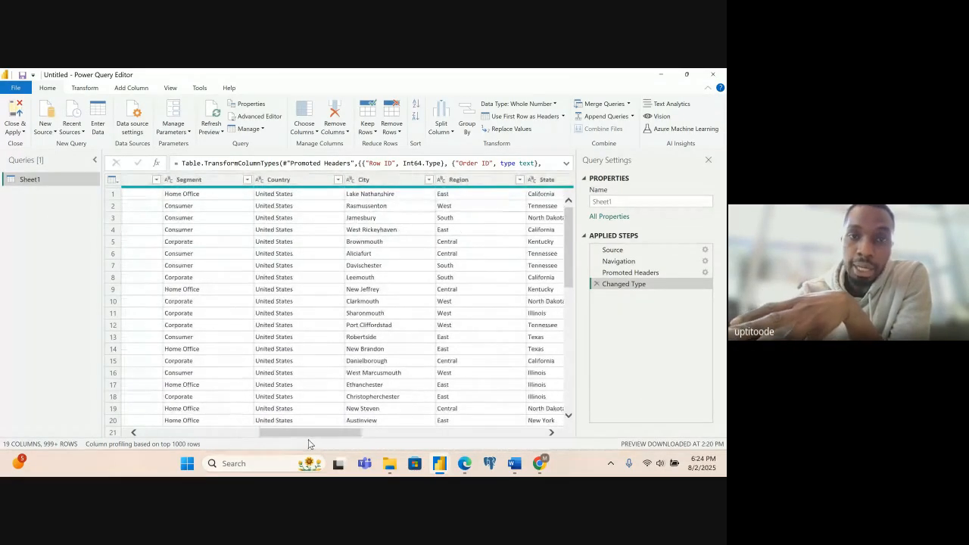
left_click(262, 185)
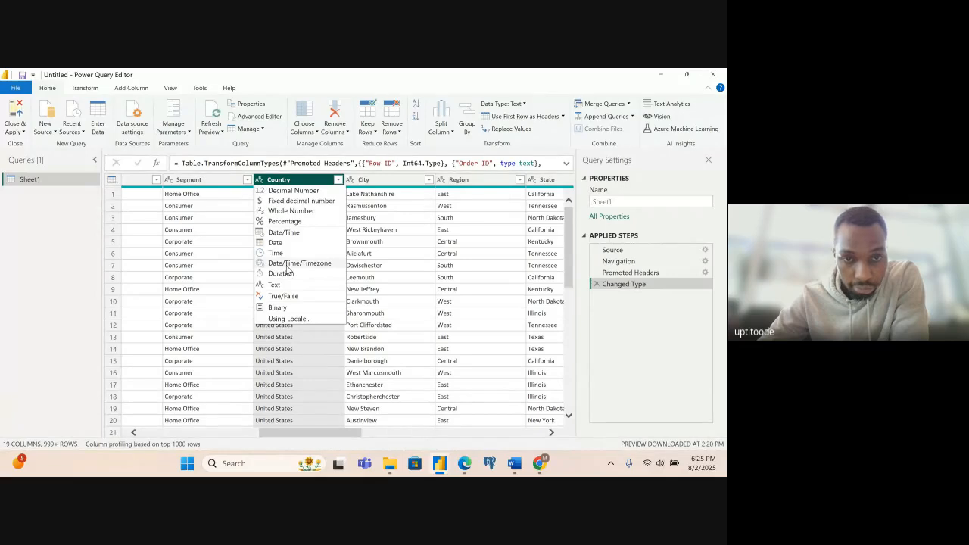
left_click(296, 318)
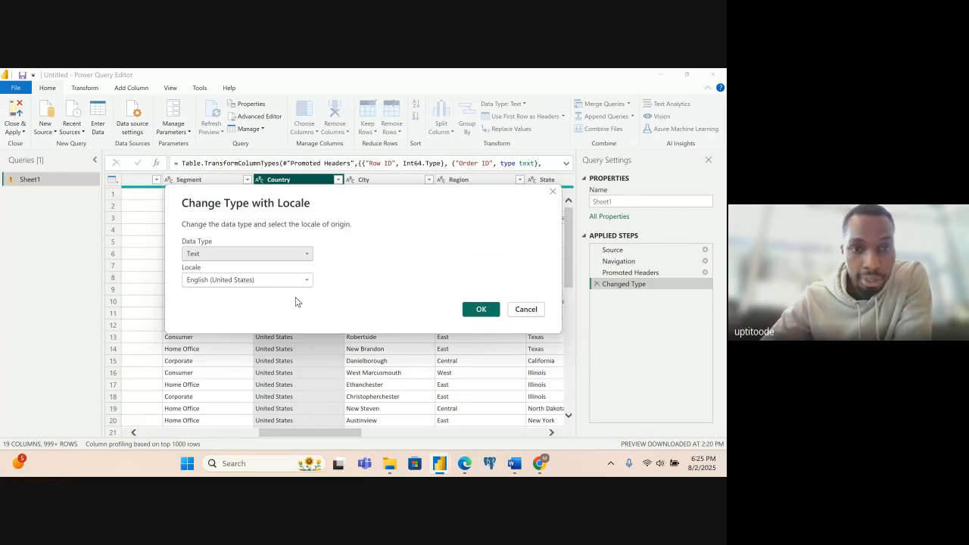
left_click(525, 311)
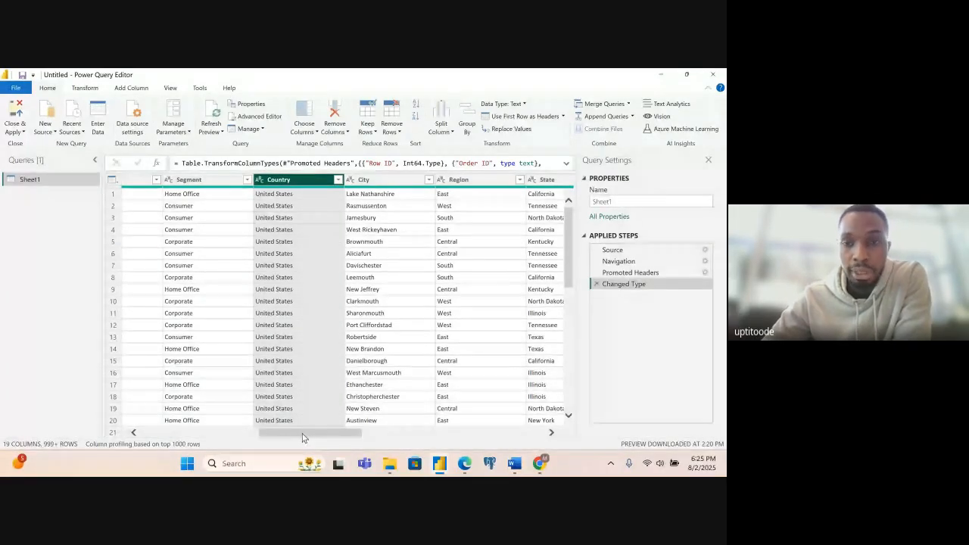
- Change the Sales column's data type to Whole Number, replacing the current conversion
left_click_drag(302, 437, 438, 414)
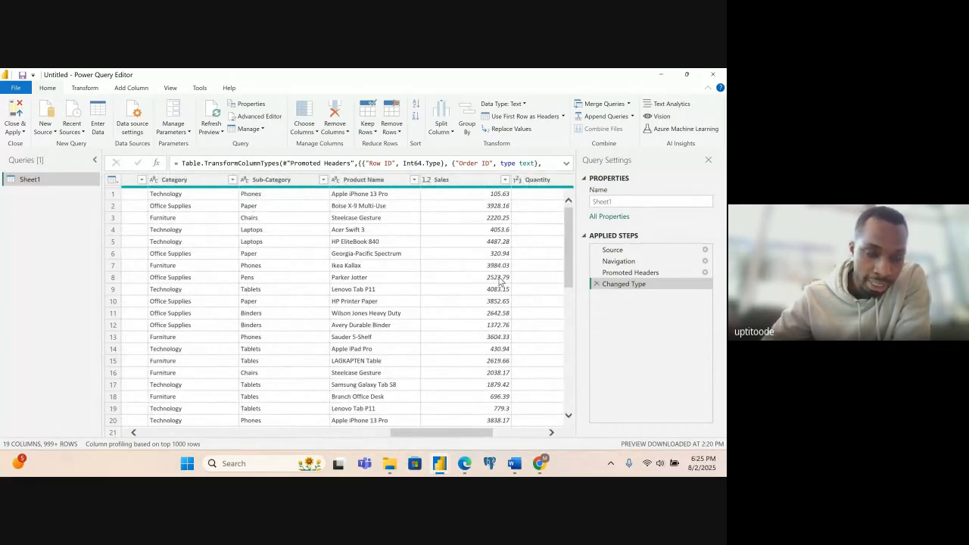
left_click(429, 181)
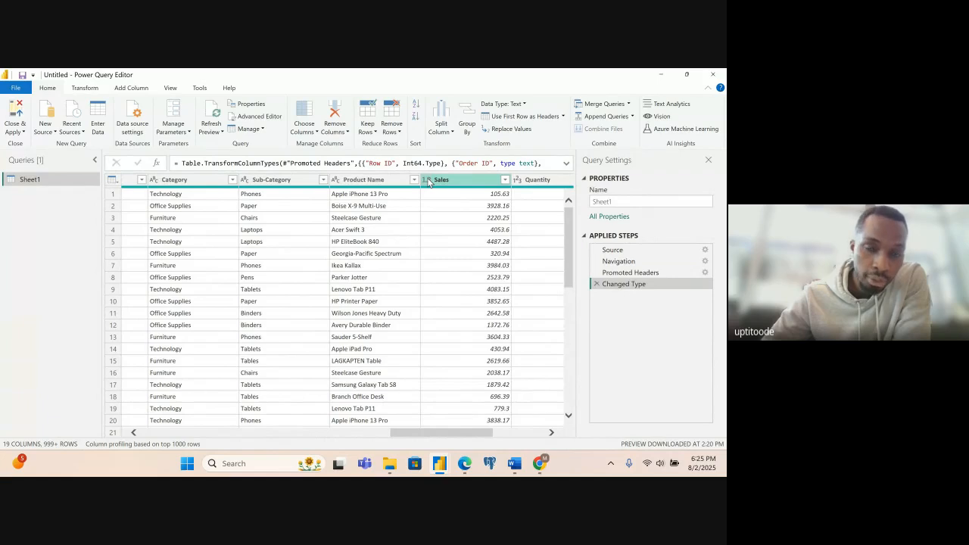
left_click(427, 180)
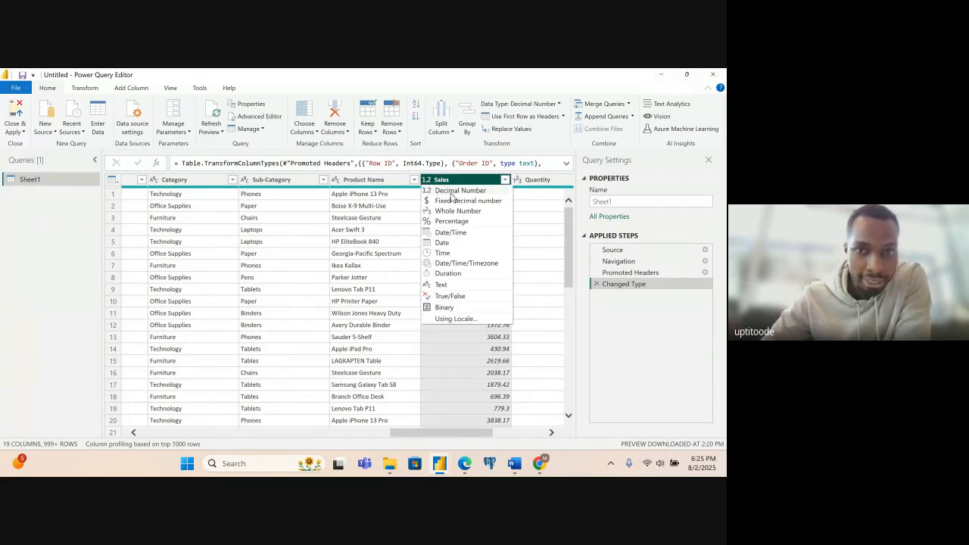
left_click(451, 210)
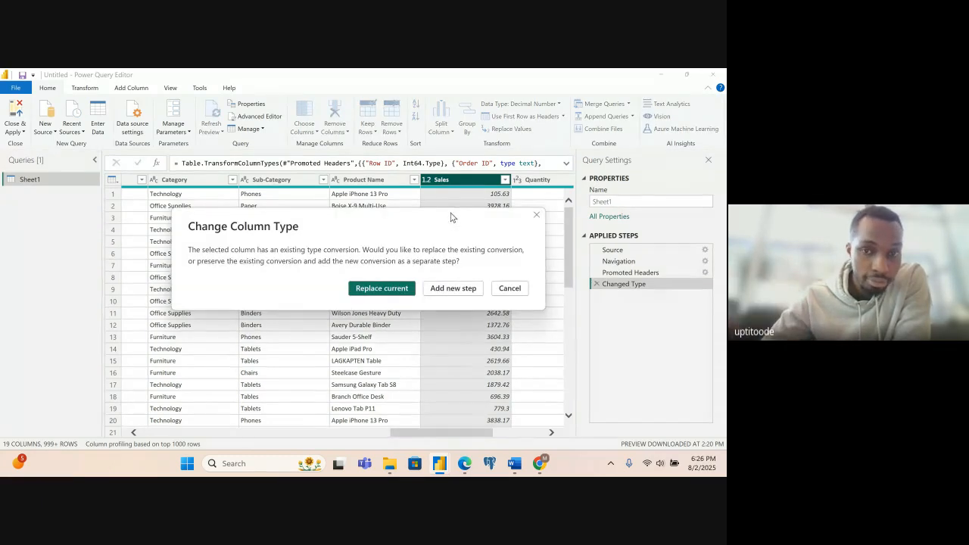
left_click(374, 292)
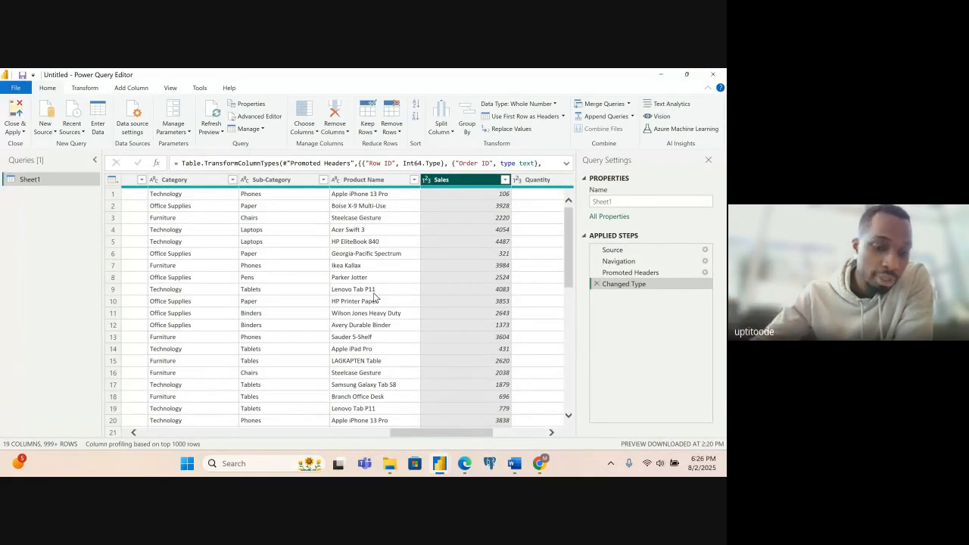
- Set the Sales column's data type back to Decimal Number, replacing the current conversion
left_click(427, 182)
left_click(439, 191)
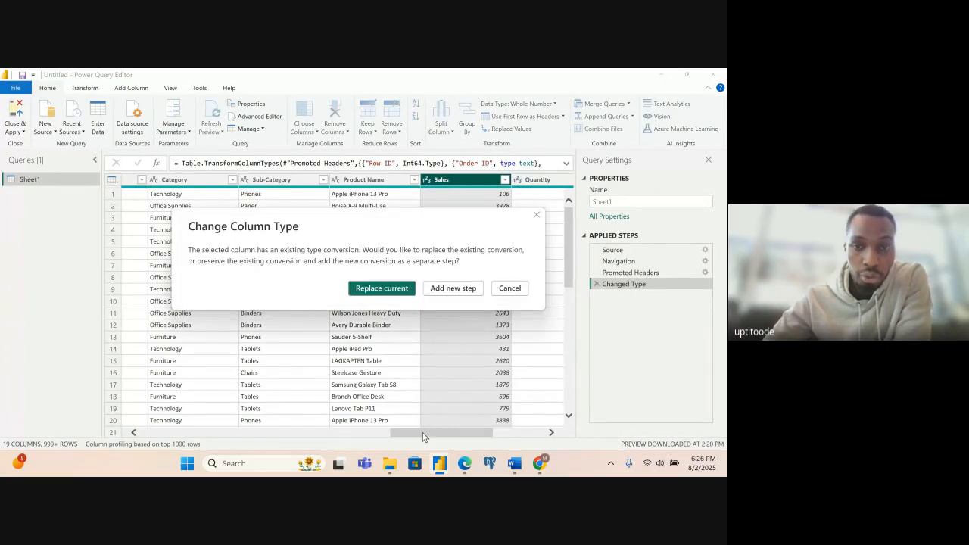
left_click(394, 289)
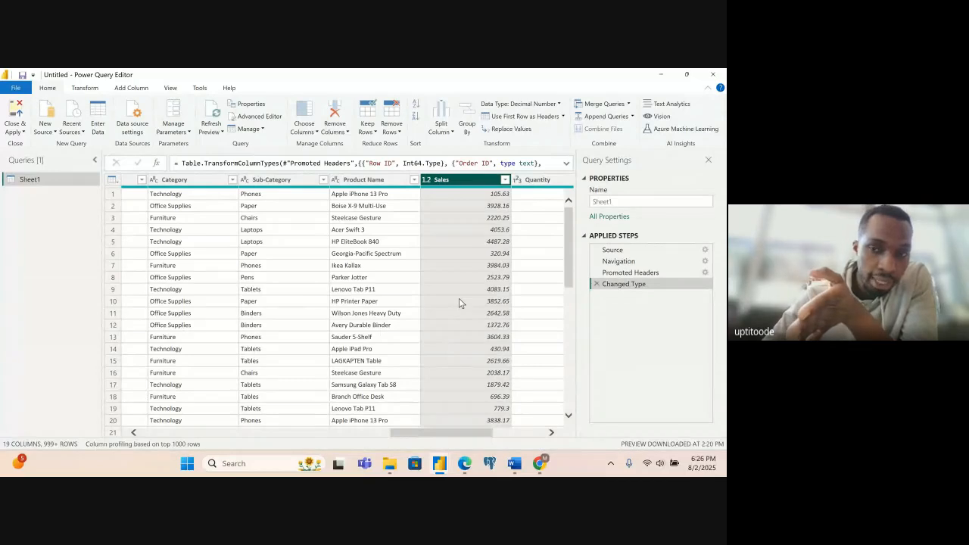
- Delete the Changed Type applied step, then close the query editor and apply the changes to the report
left_click(597, 284)
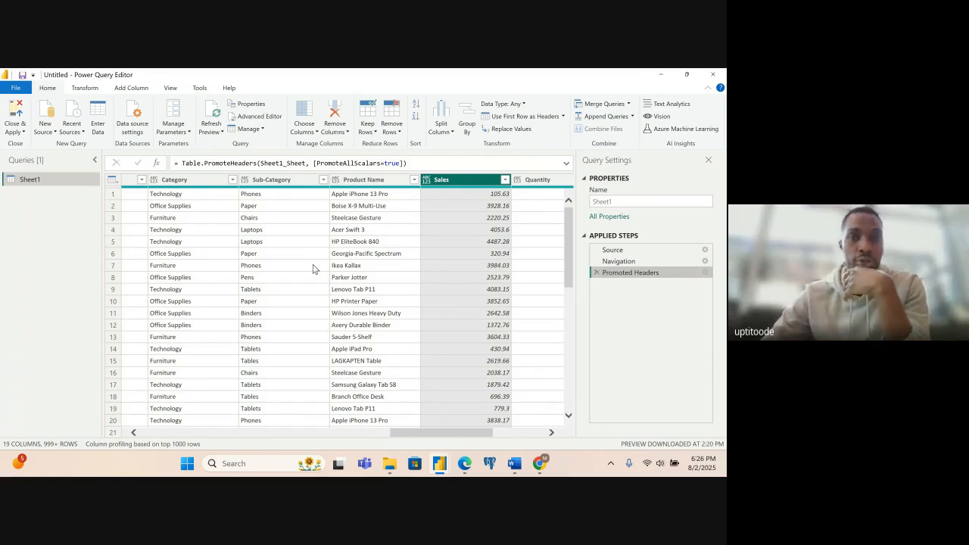
left_click(15, 120)
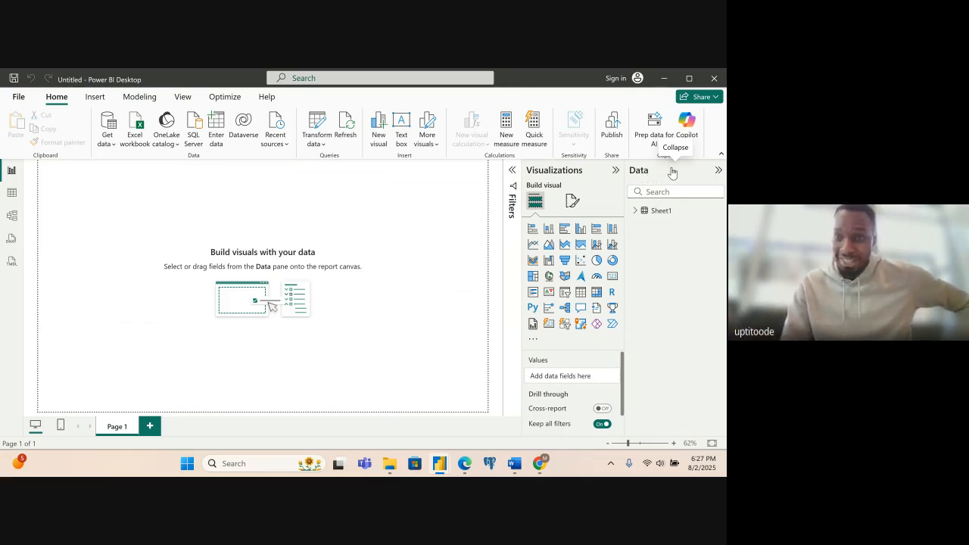
- Expand the Sheet1 table and review its list of fields
left_click(636, 212)
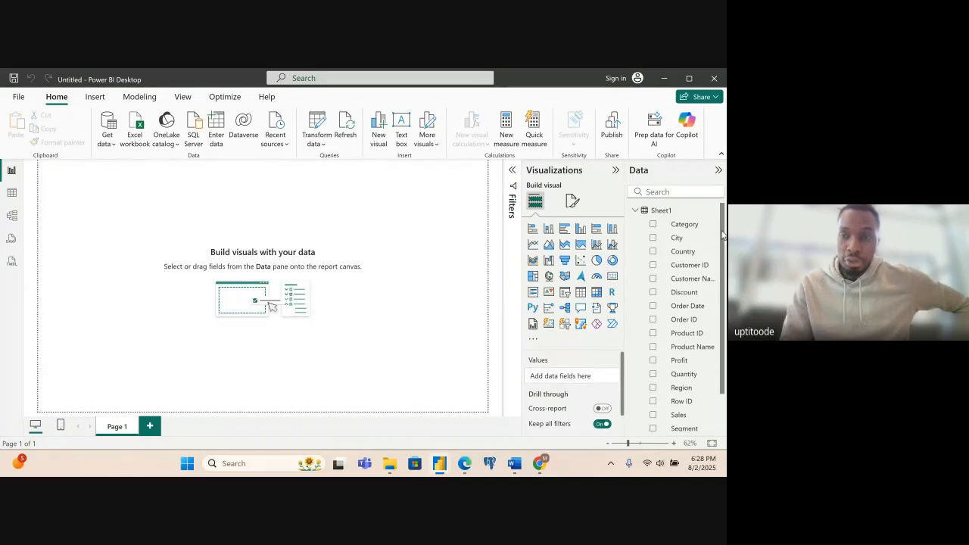
scroll(722, 237, "down", 3)
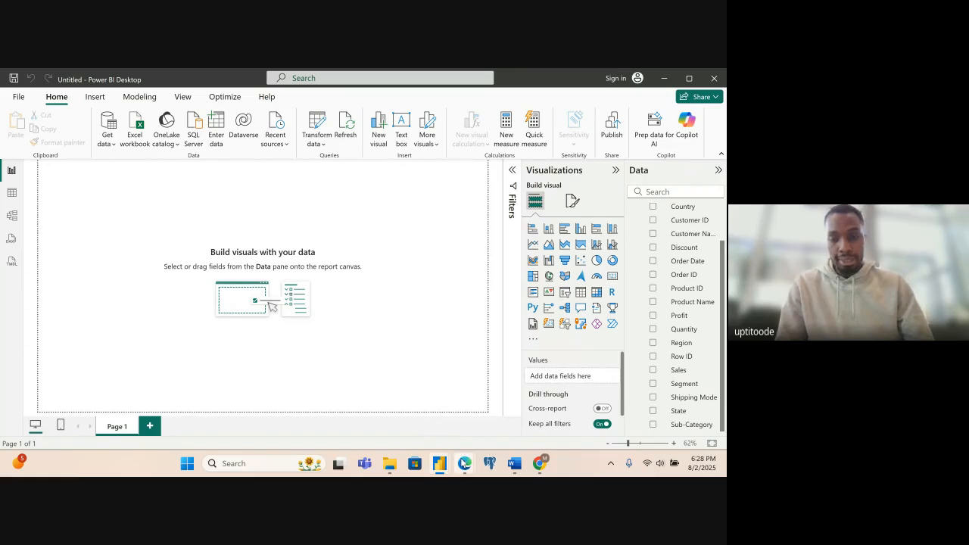
- Switch to the browser, review the sample dashboard and project aim in the PowerBI August 2025 PDF, and return to the untitled Power BI report
mouse_move(464, 463)
mouse_move(424, 413)
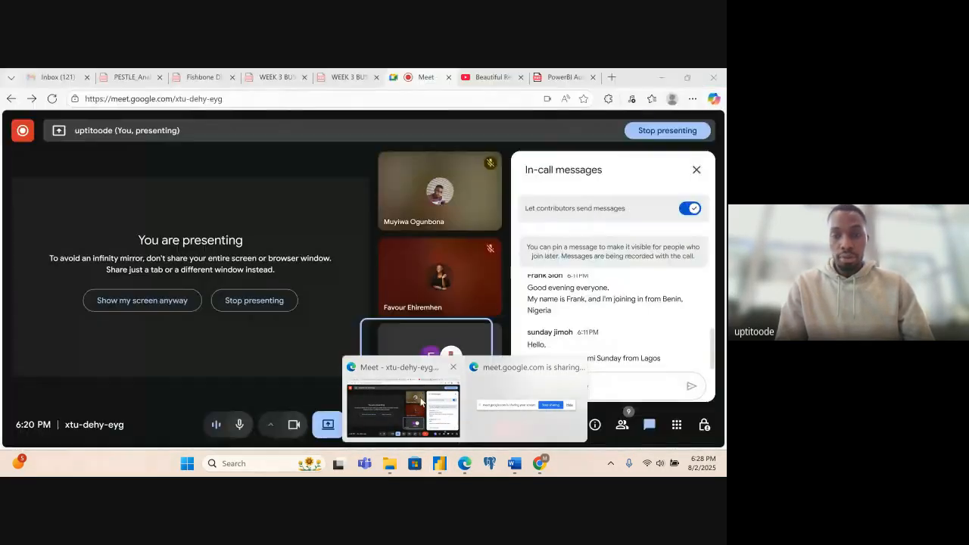
left_click(420, 401)
left_click(554, 77)
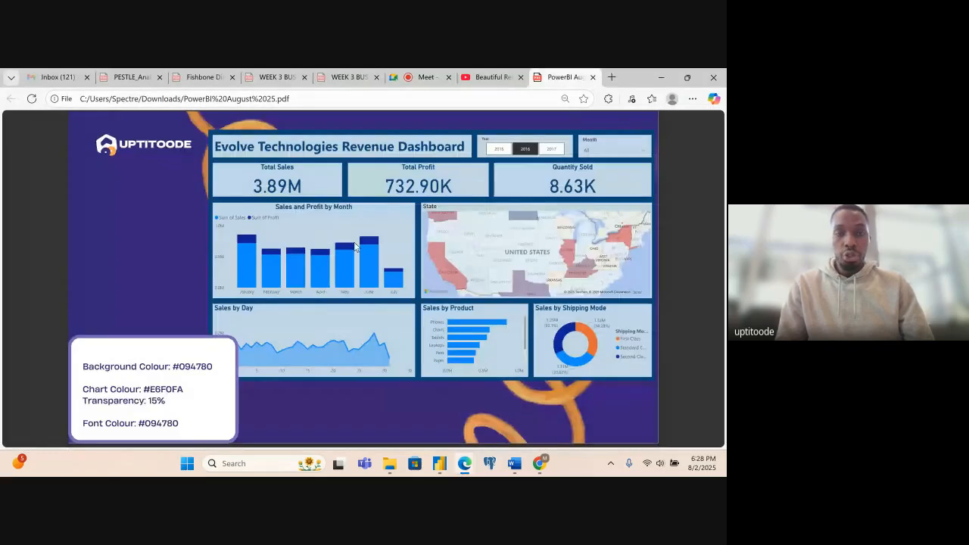
scroll(225, 312, "up", 3)
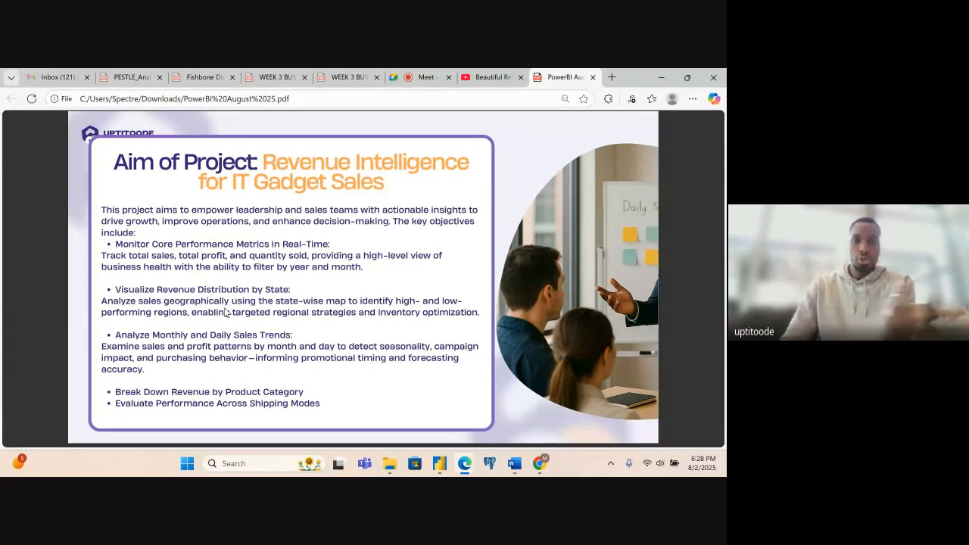
left_click(439, 463)
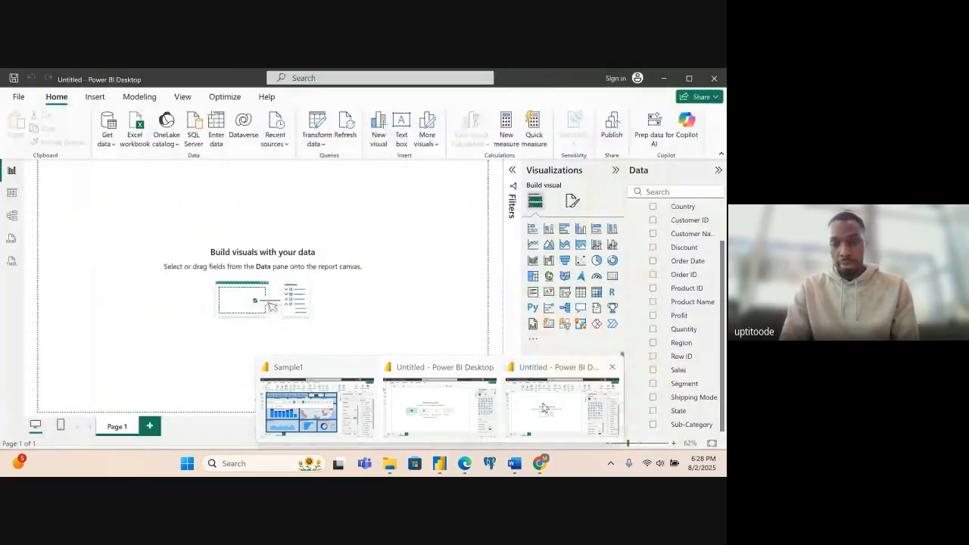
left_click(544, 409)
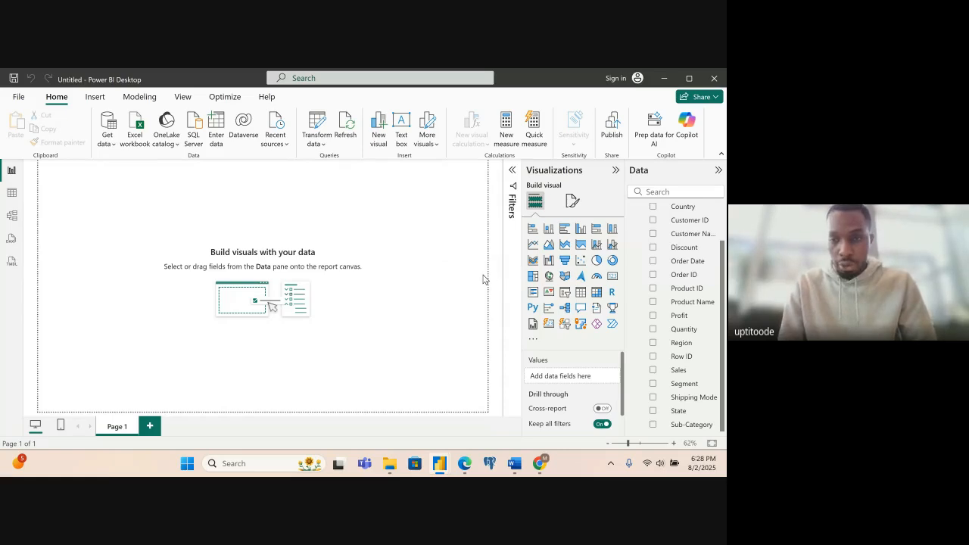
- Add a Card visual showing the Sales field and move it lower along the page's left edge
left_click(613, 277)
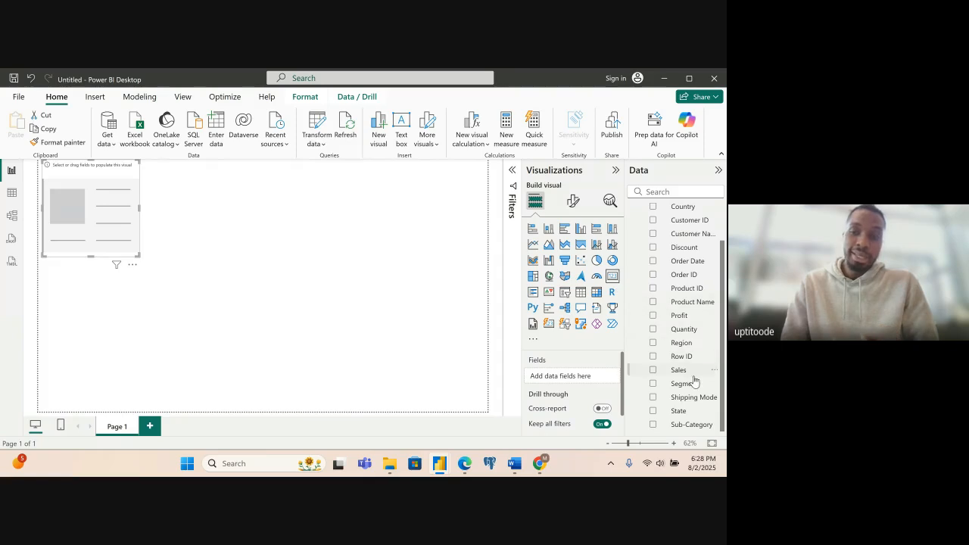
left_click(653, 370)
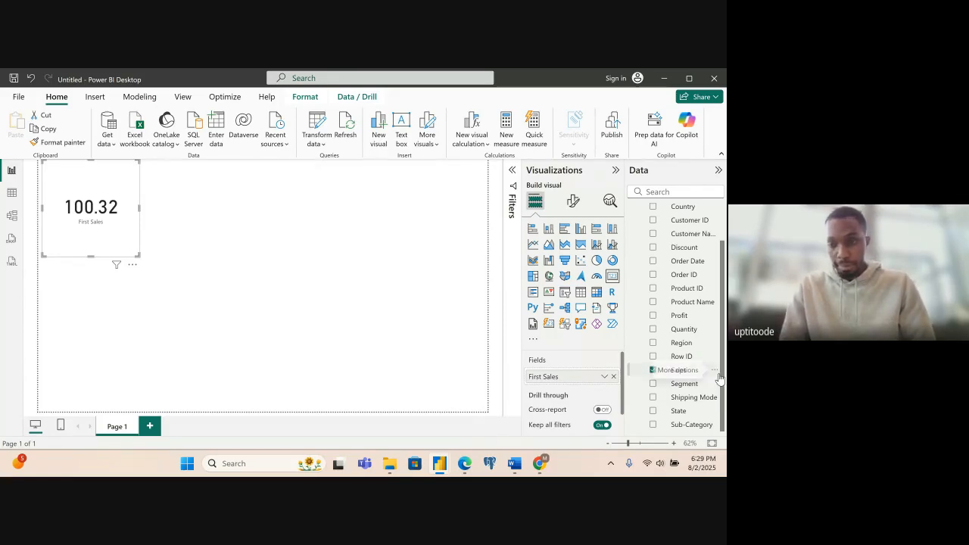
scroll(723, 386, "up", 2)
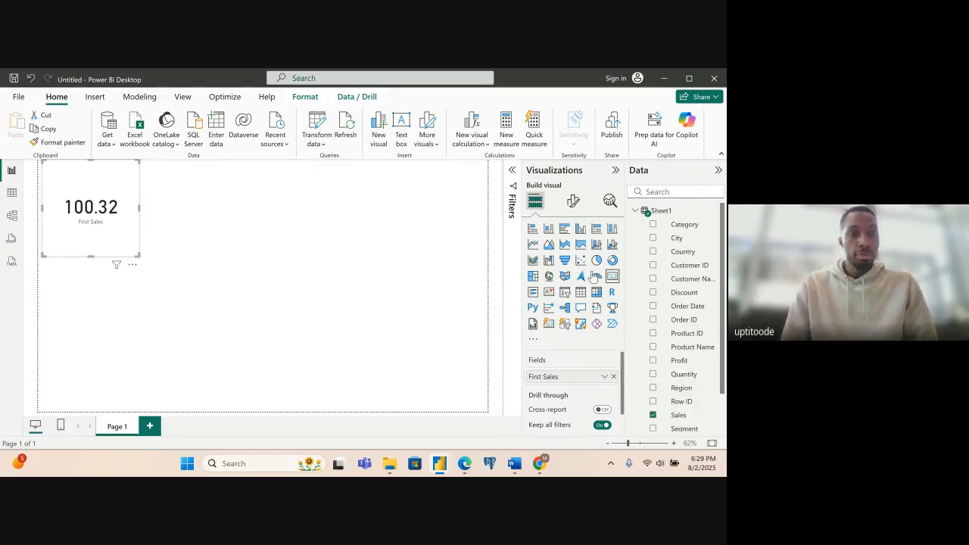
left_click_drag(94, 180, 90, 236)
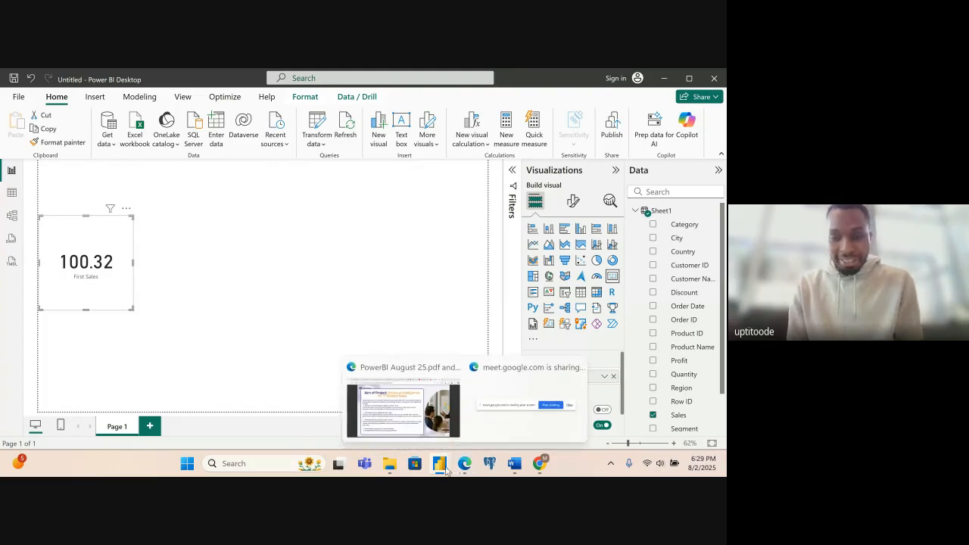
- Examine the Table2 field list in the Sample1 report, then minimize that report to return to the untitled one
mouse_move(443, 464)
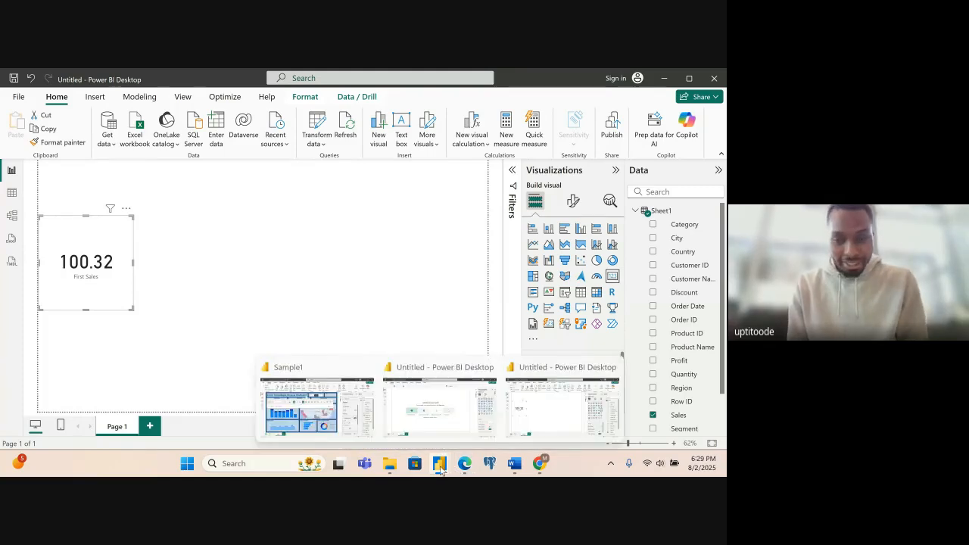
left_click(344, 413)
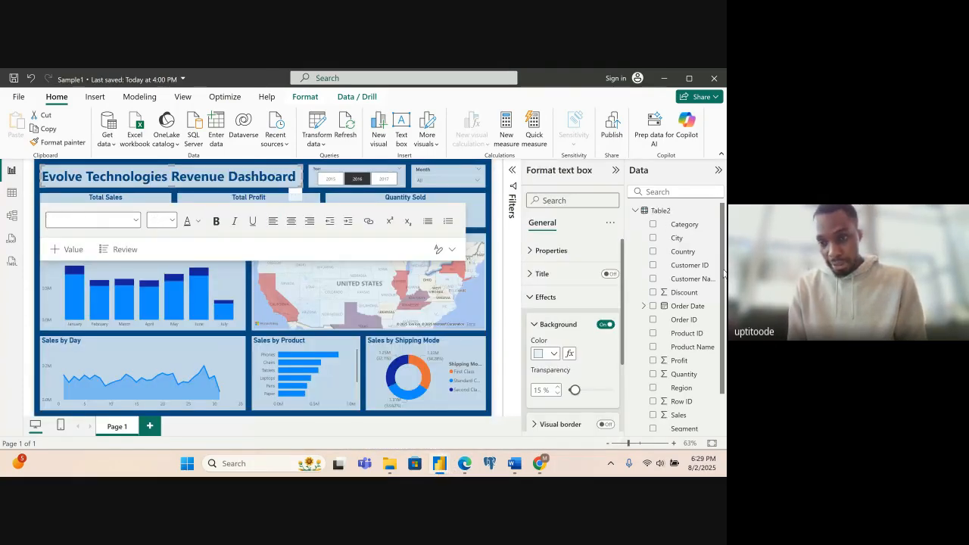
scroll(708, 382, "down", 1)
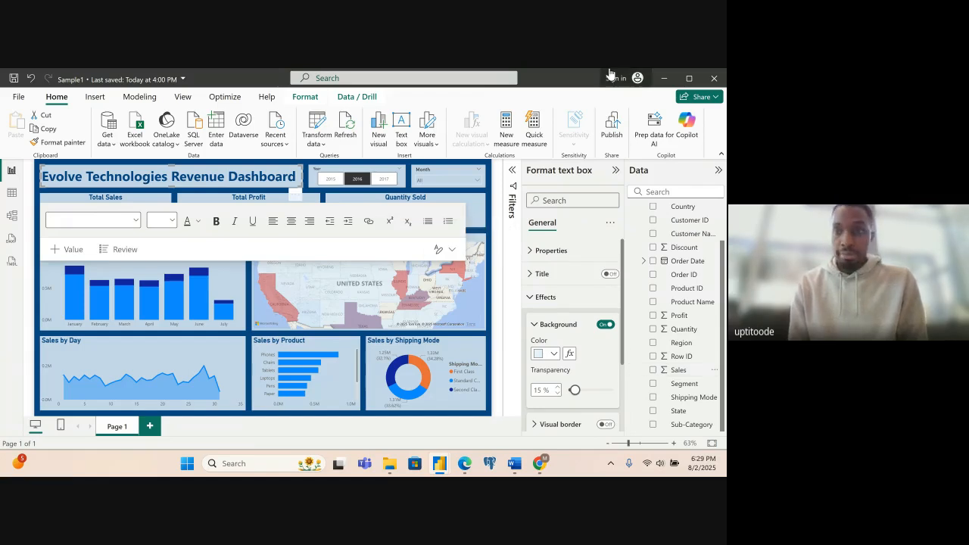
left_click(663, 79)
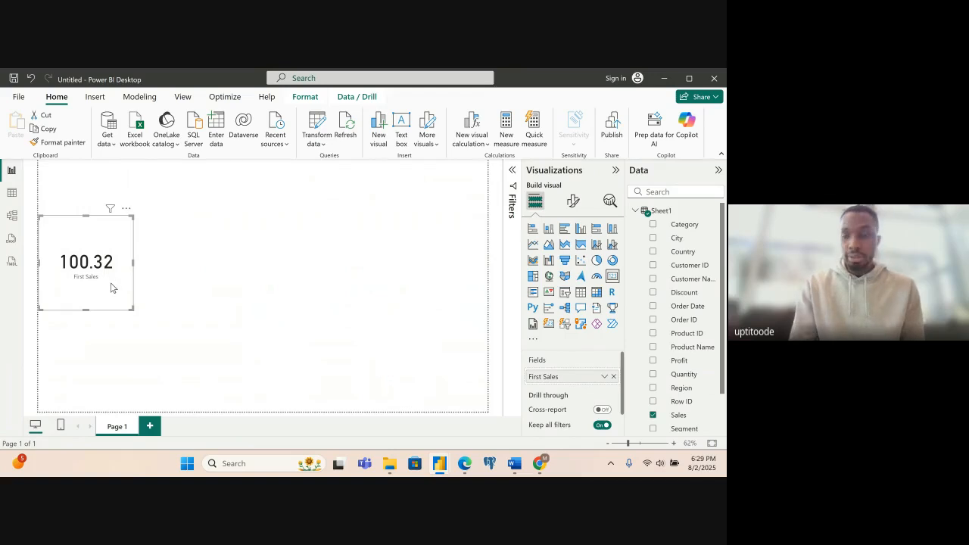
- Delete the Sales card from the report page
key("Delete")
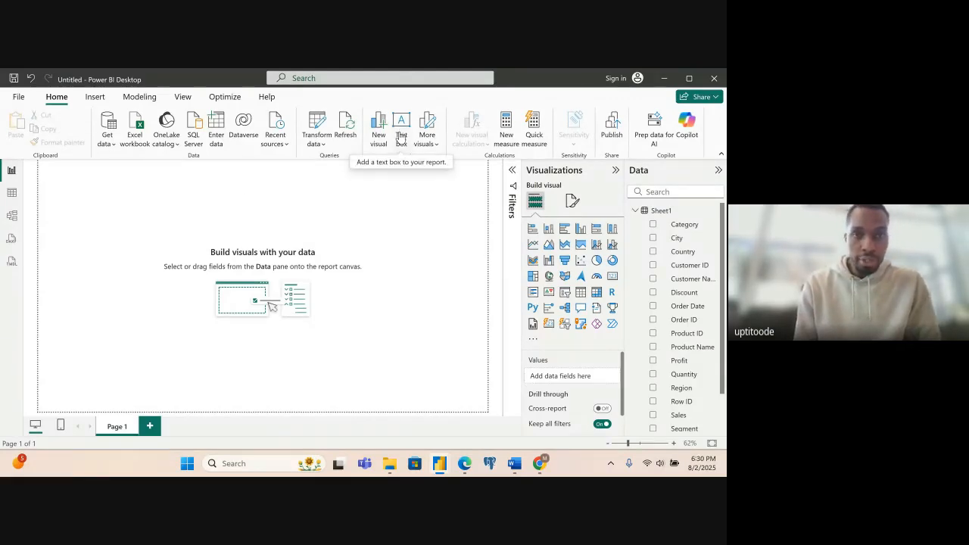
- Add a text box to the page with the title "Evolve Technologies Inc. Revenue Dashboard"
left_click(424, 135)
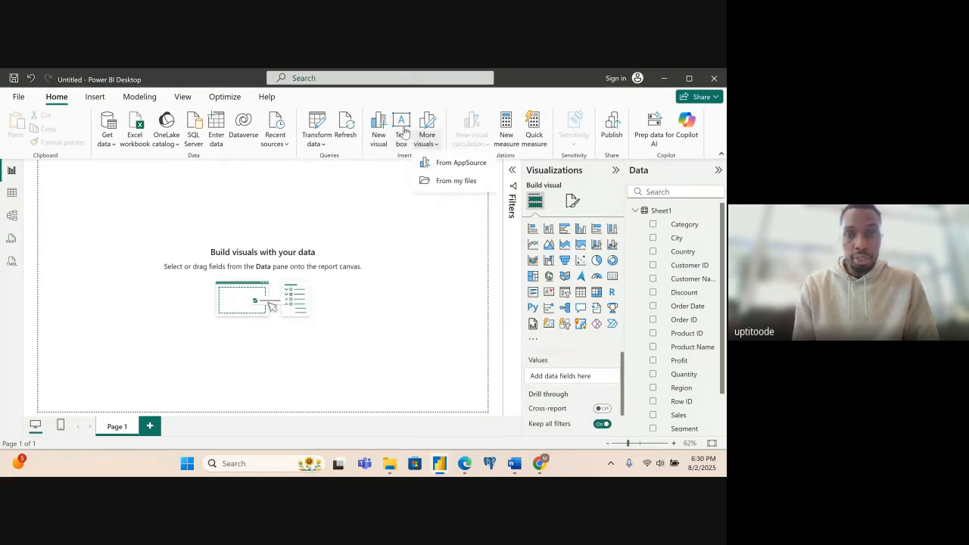
left_click(402, 131)
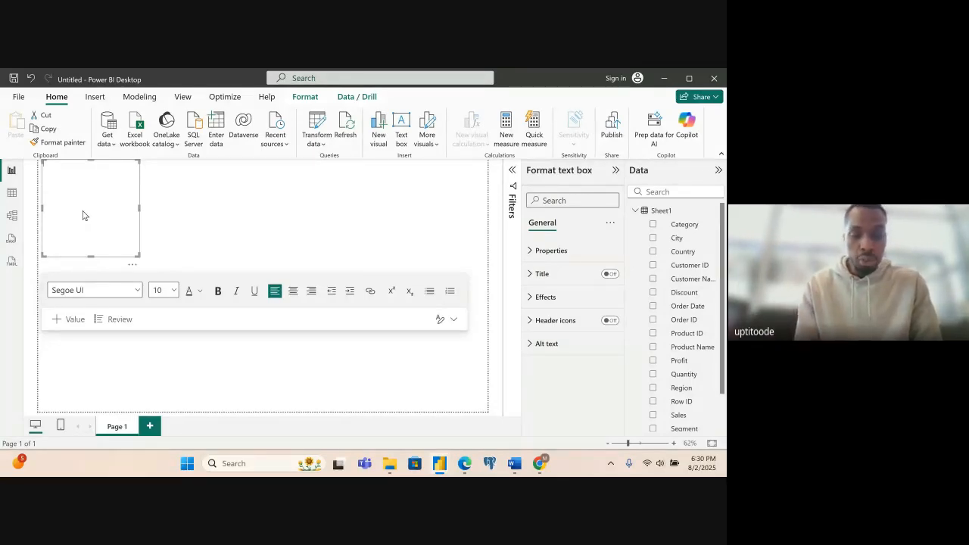
type("Exe")
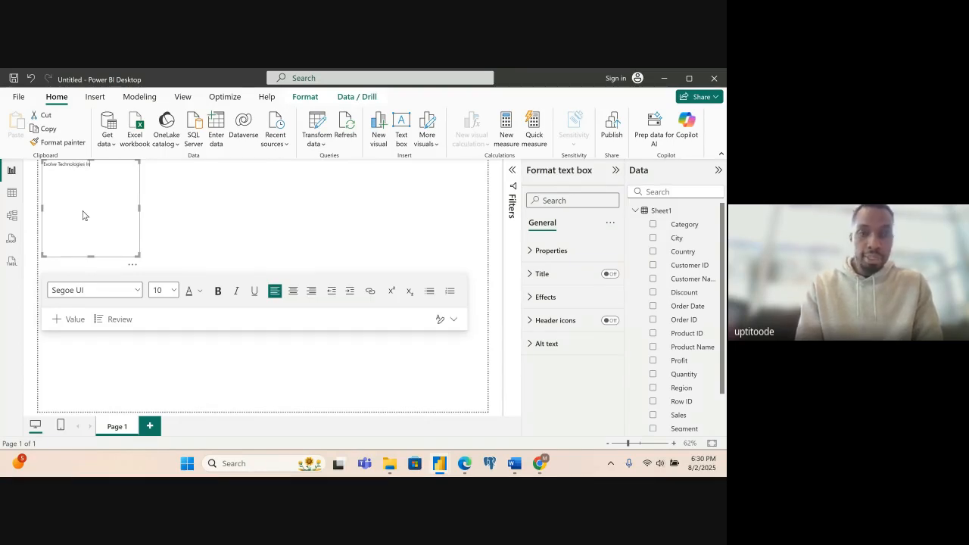
type("S")
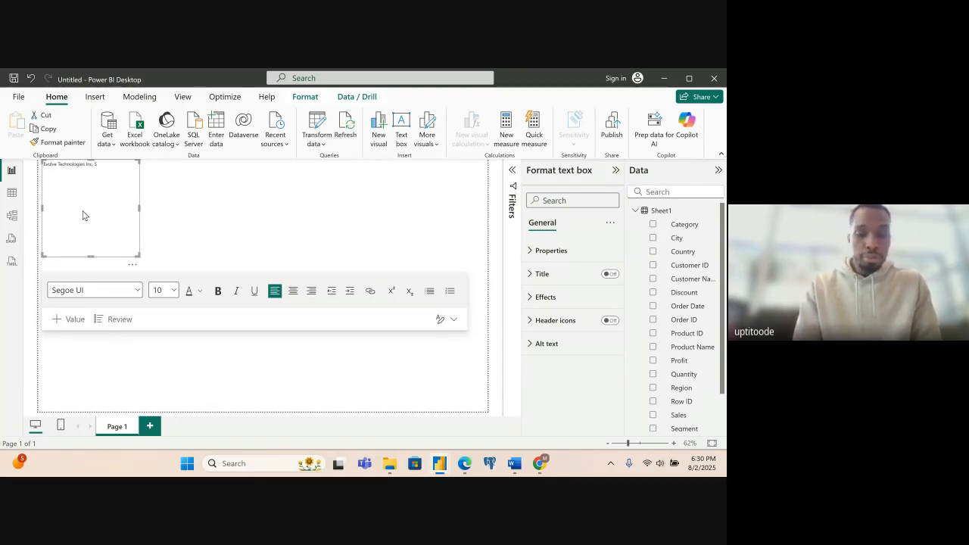
key("BackSpace")
type("Revenue Dashboard")
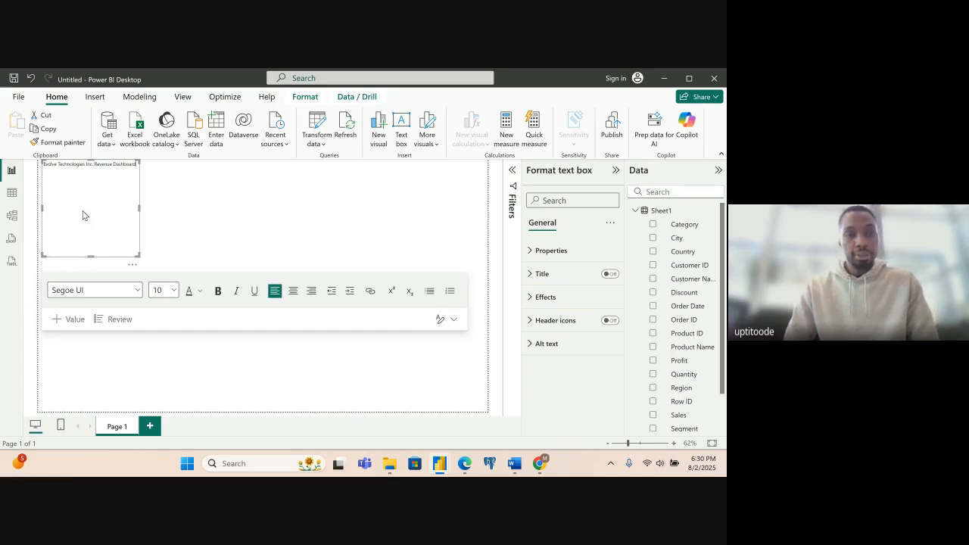
- Format the whole title as bold at font size 24 and widen its text box to fit the title on one line
key("ctrl+a")
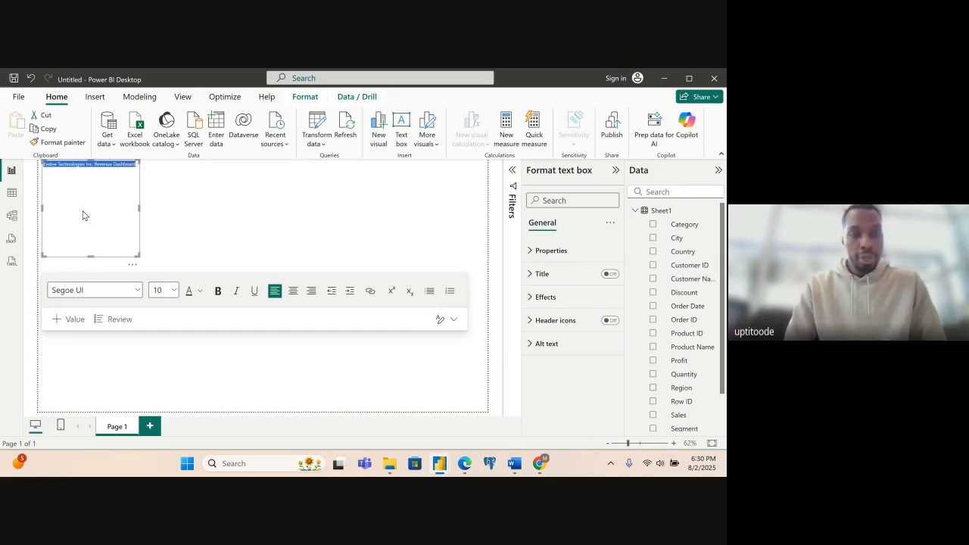
left_click(168, 290)
left_click(172, 226)
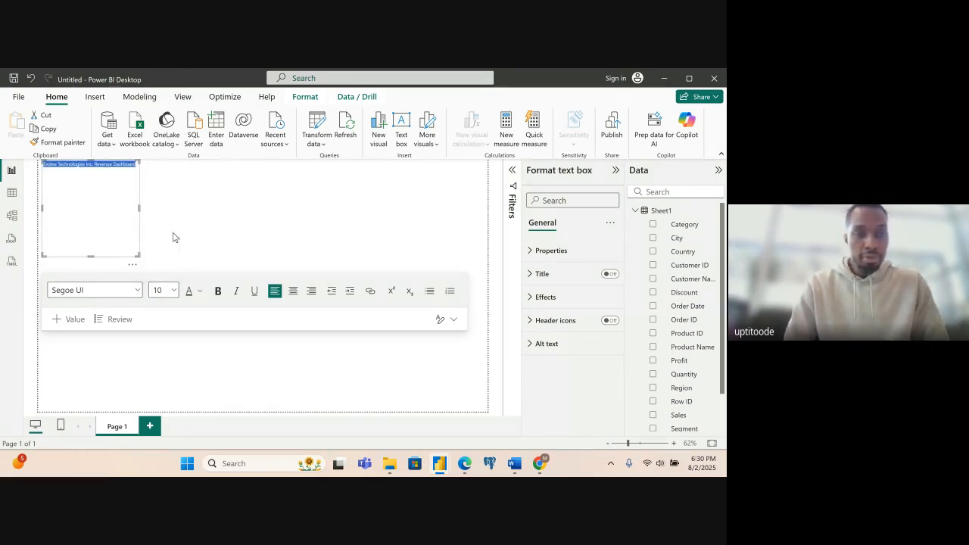
left_click(218, 291)
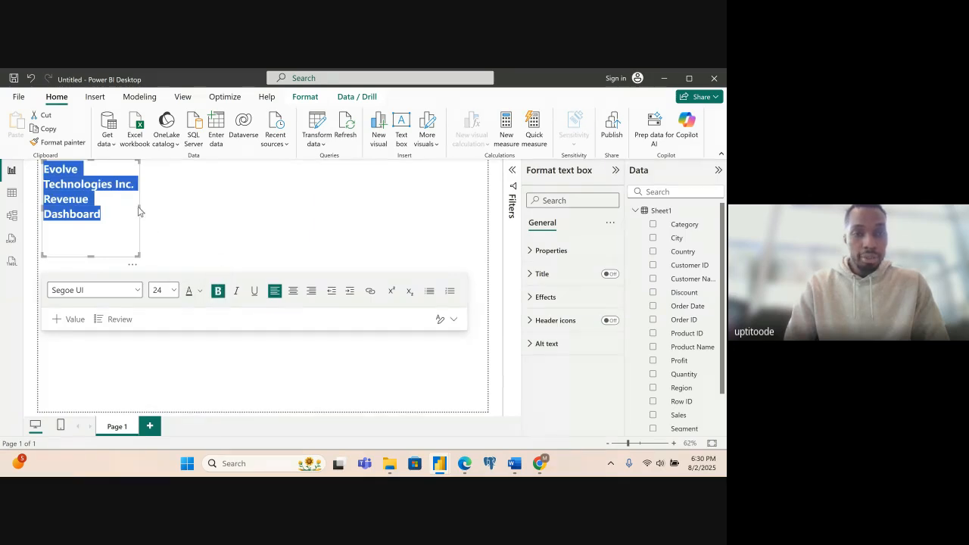
left_click_drag(146, 214, 284, 220)
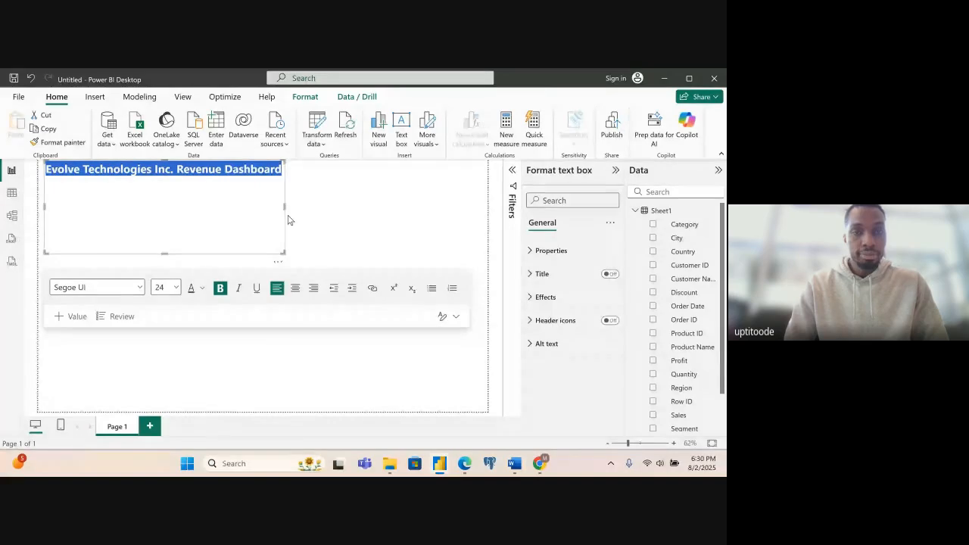
- Set the whole title's font size to 28 and widen its text box to keep the title on one line
left_click(256, 218)
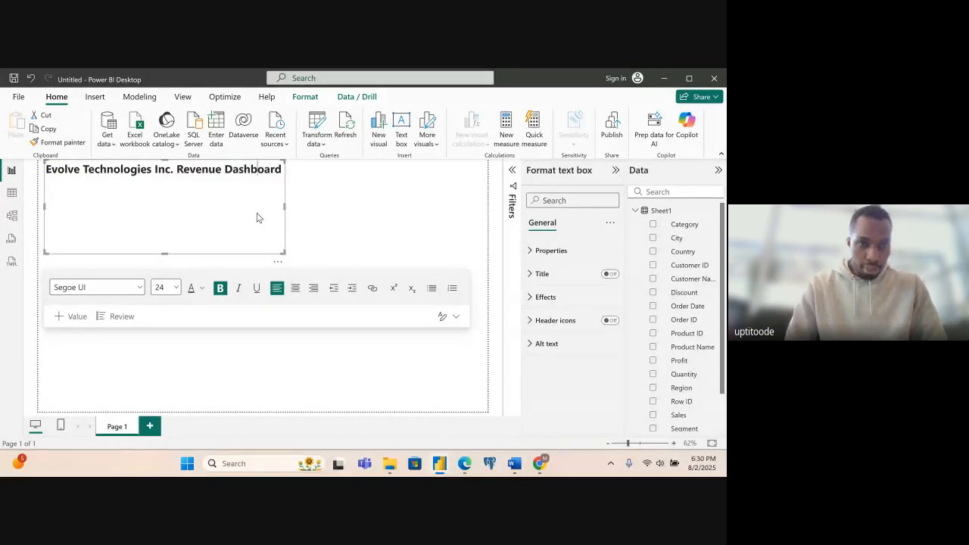
left_click(176, 293)
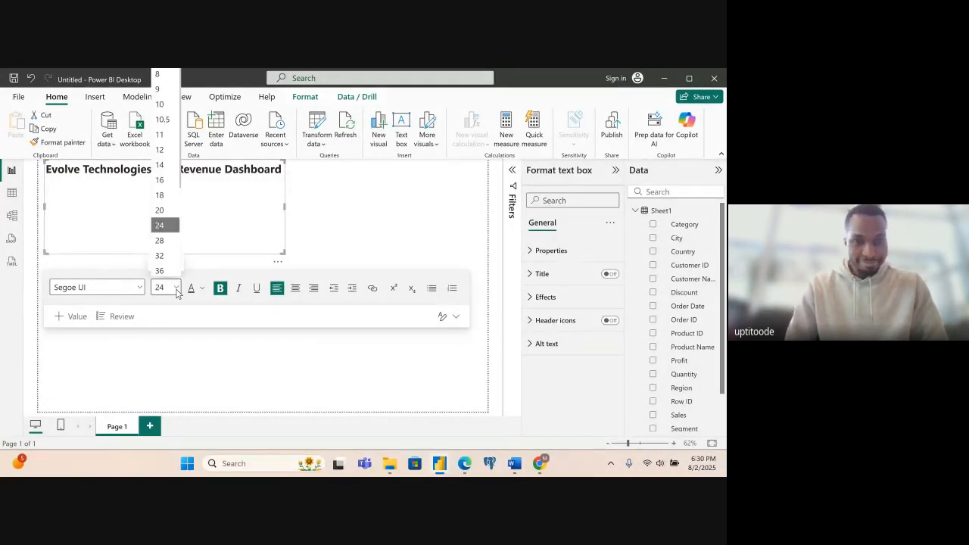
left_click(183, 243)
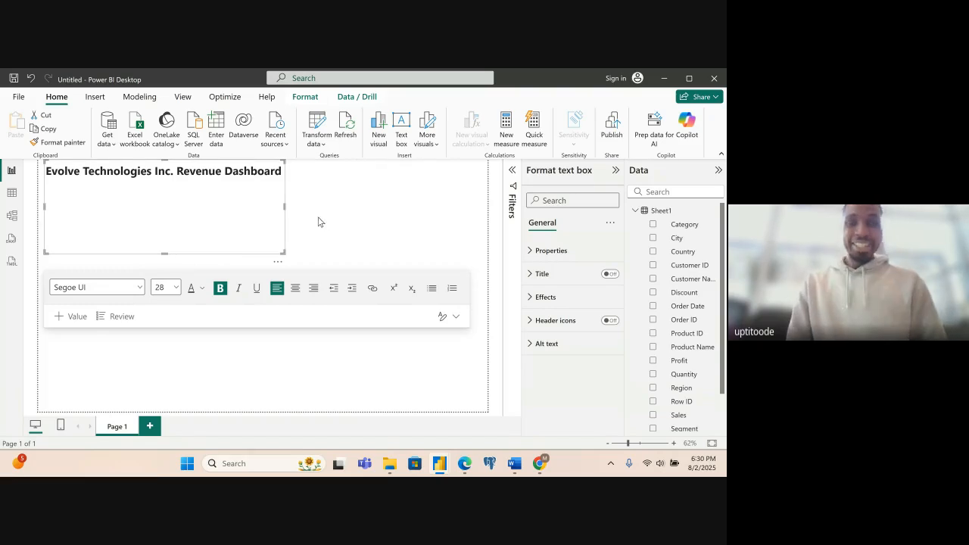
left_click(186, 231)
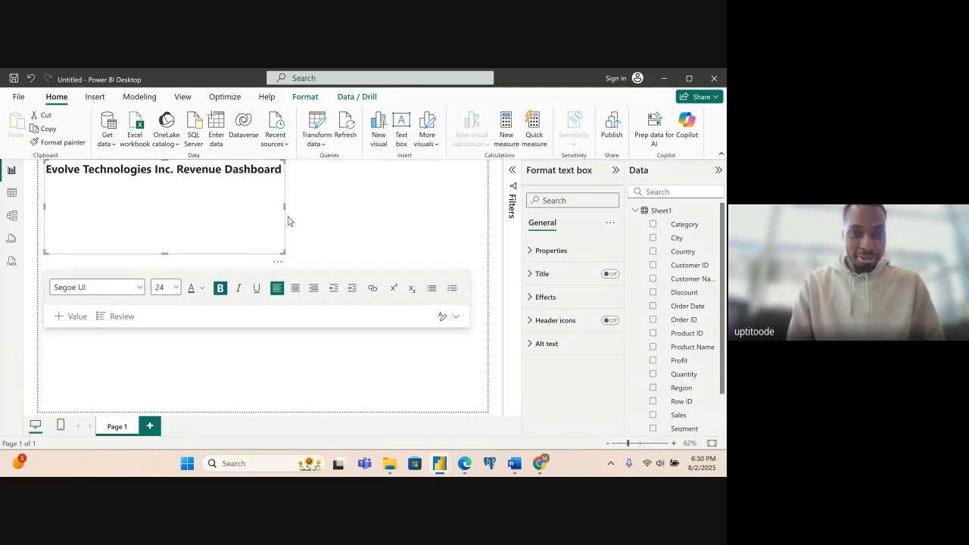
key("ctrl+a")
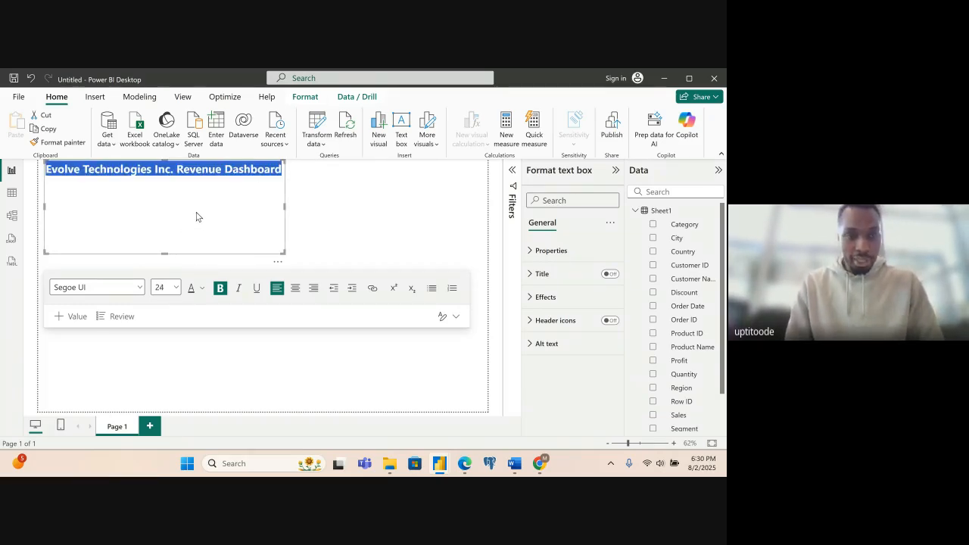
left_click(176, 288)
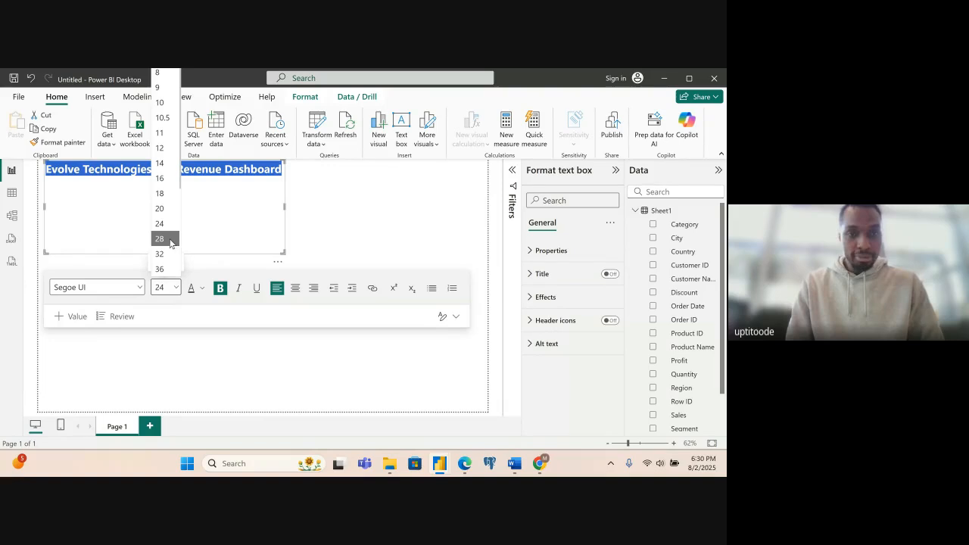
left_click(160, 239)
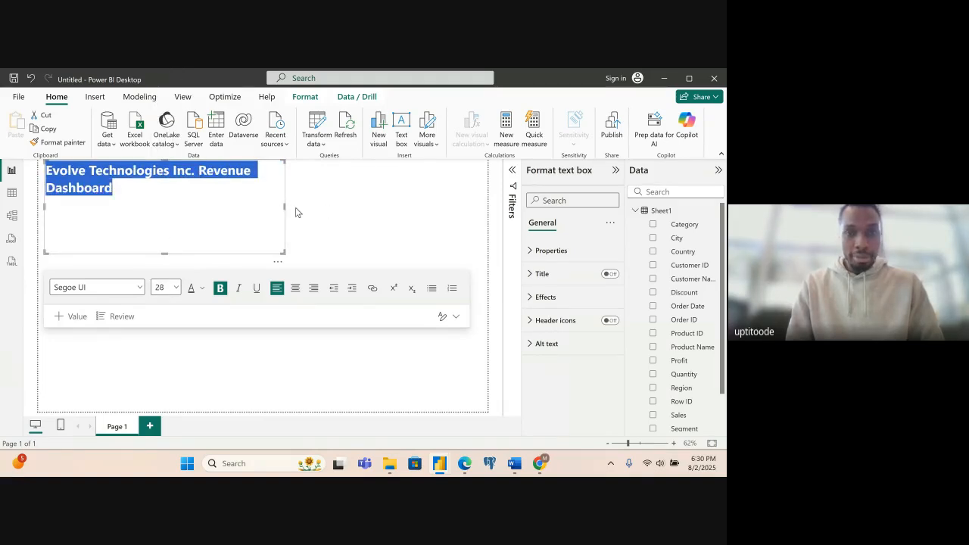
left_click_drag(296, 213, 326, 212)
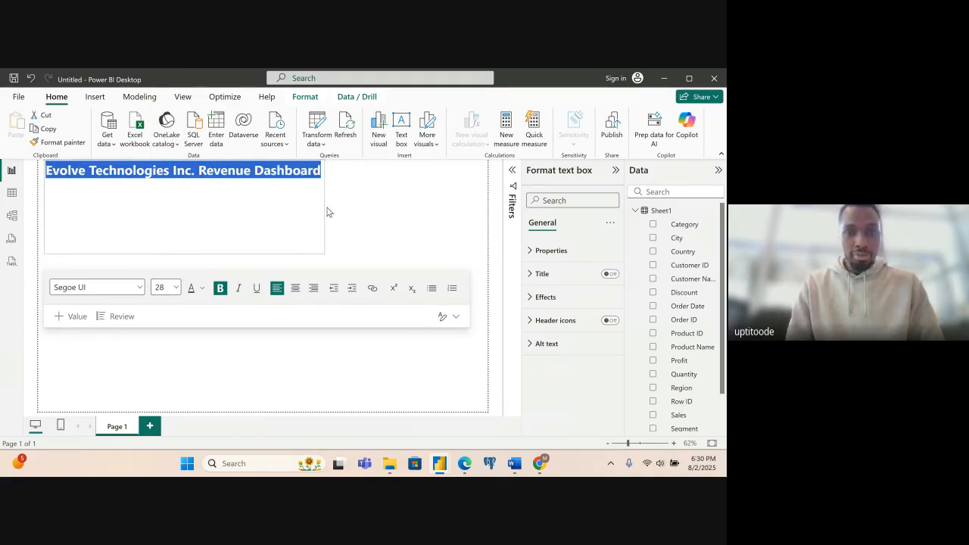
- Reduce the height of the dashboard title's text box to fit its single line of text
left_click(191, 254)
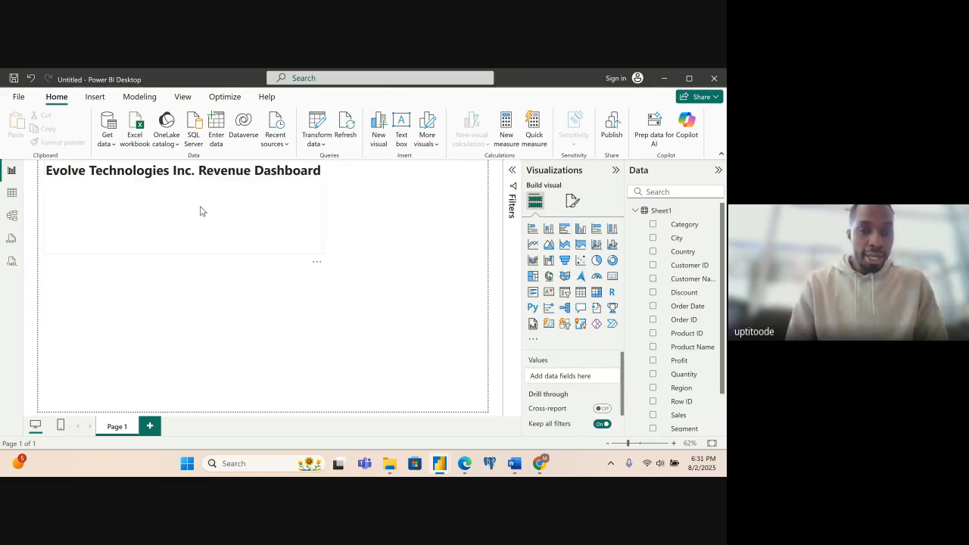
left_click(194, 234)
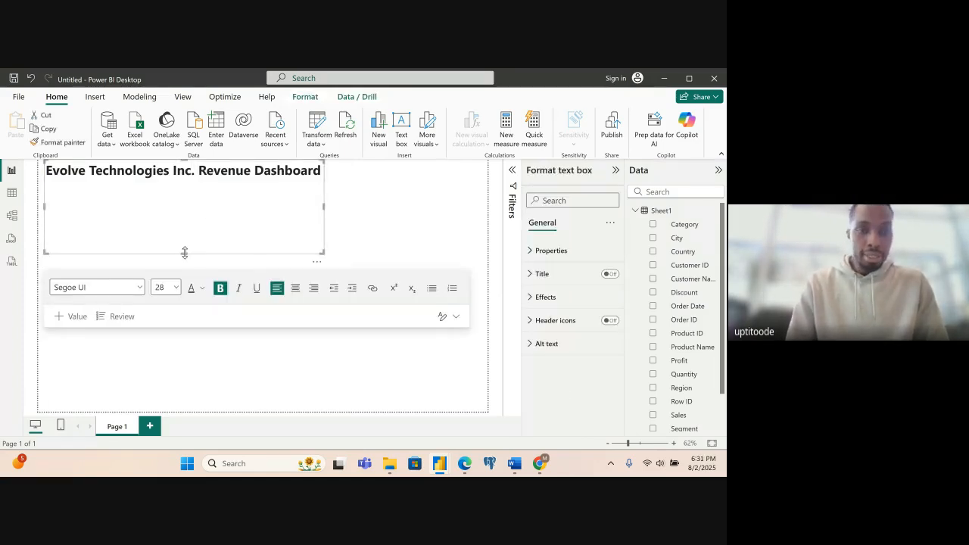
left_click_drag(184, 253, 193, 185)
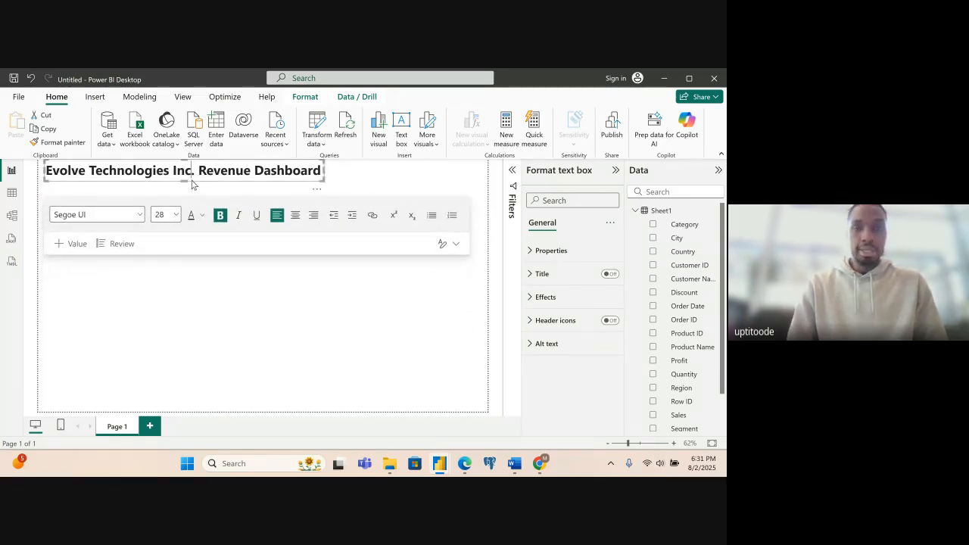
left_click(338, 180)
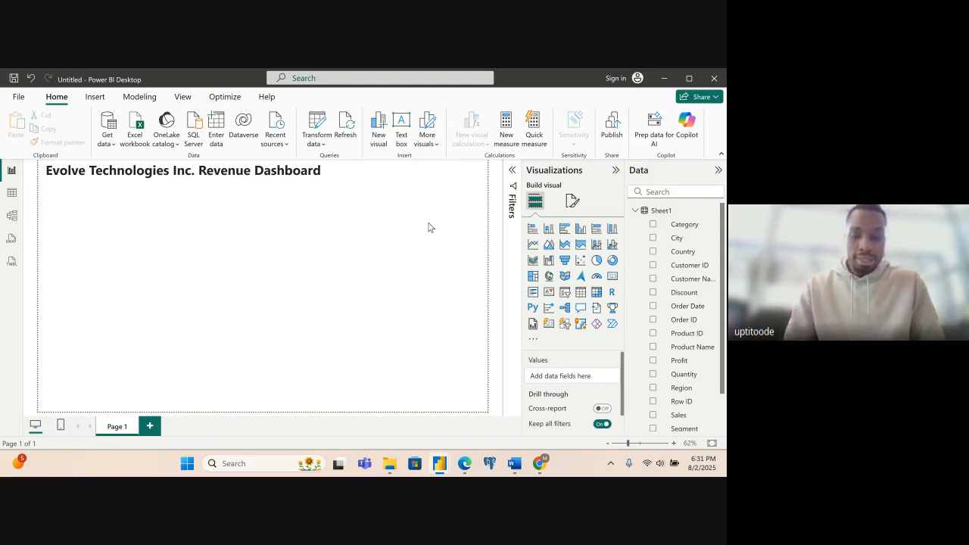
- Add a slicer below the dashboard title and inspect the Order Date field's options in the Sheet1 table
left_click(565, 293)
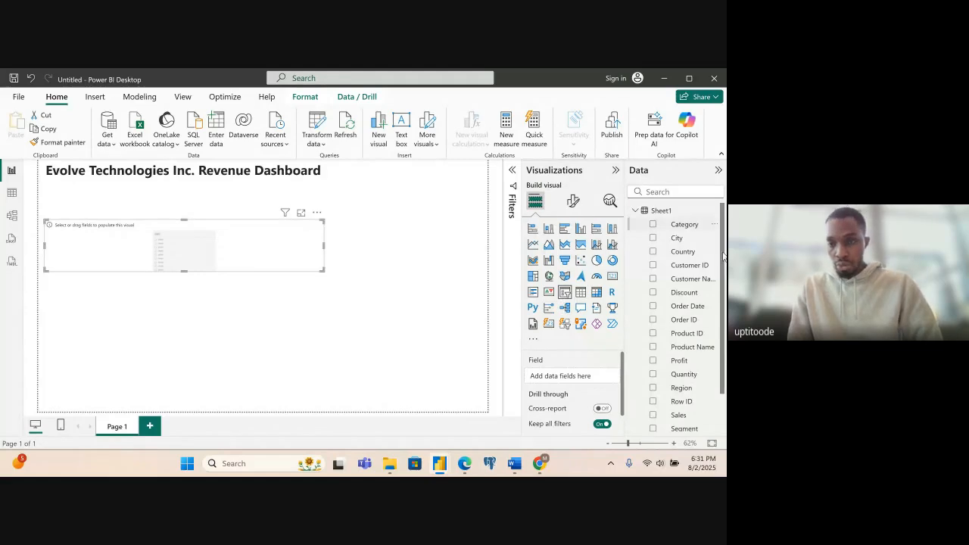
left_click(666, 307)
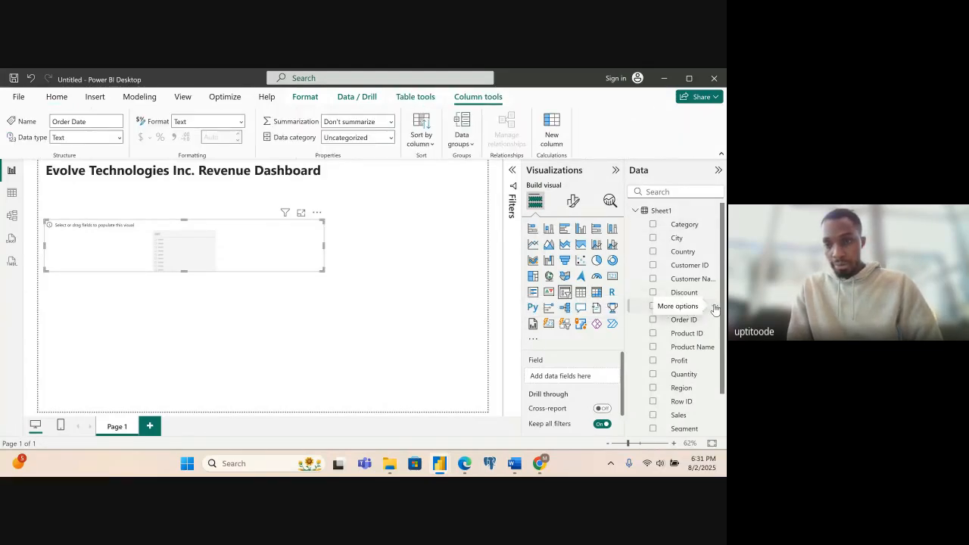
left_click(715, 308)
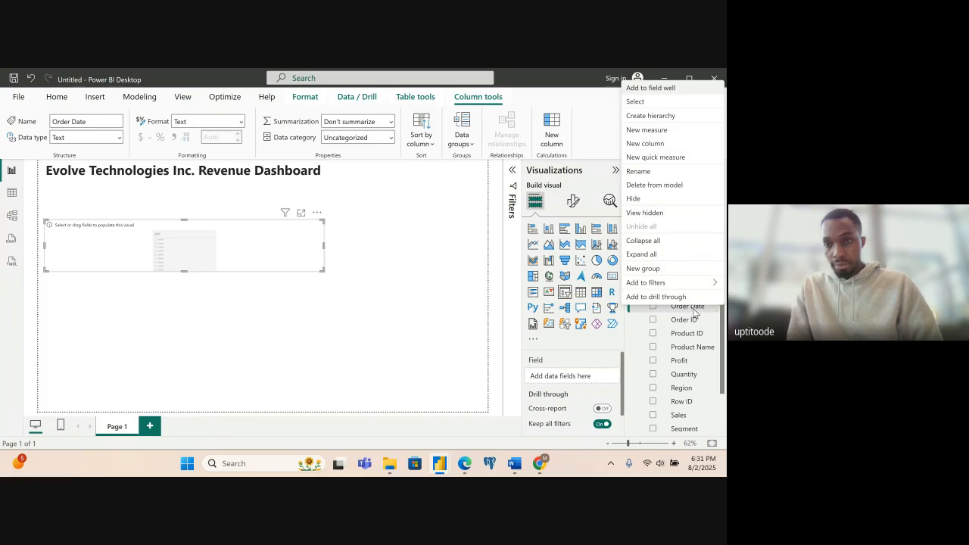
left_click(694, 313)
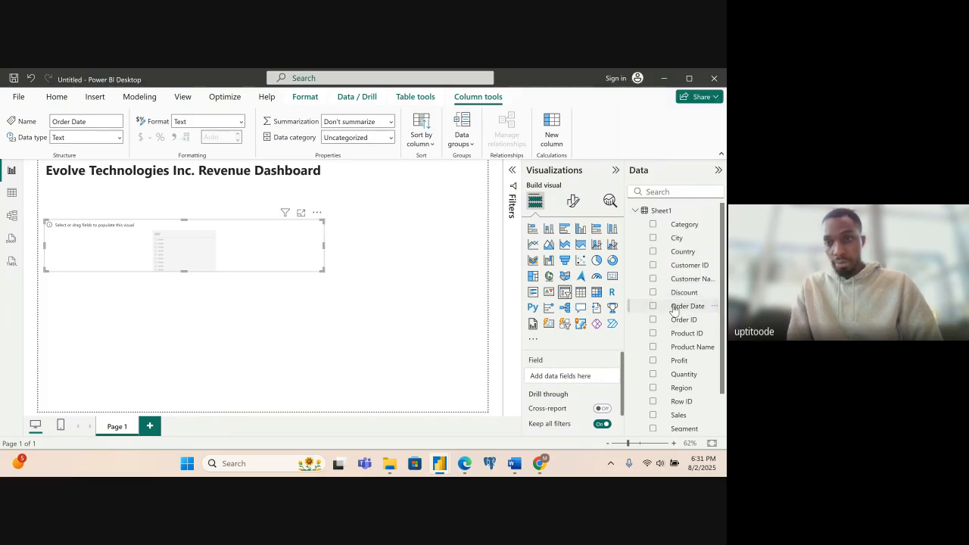
left_click(694, 308)
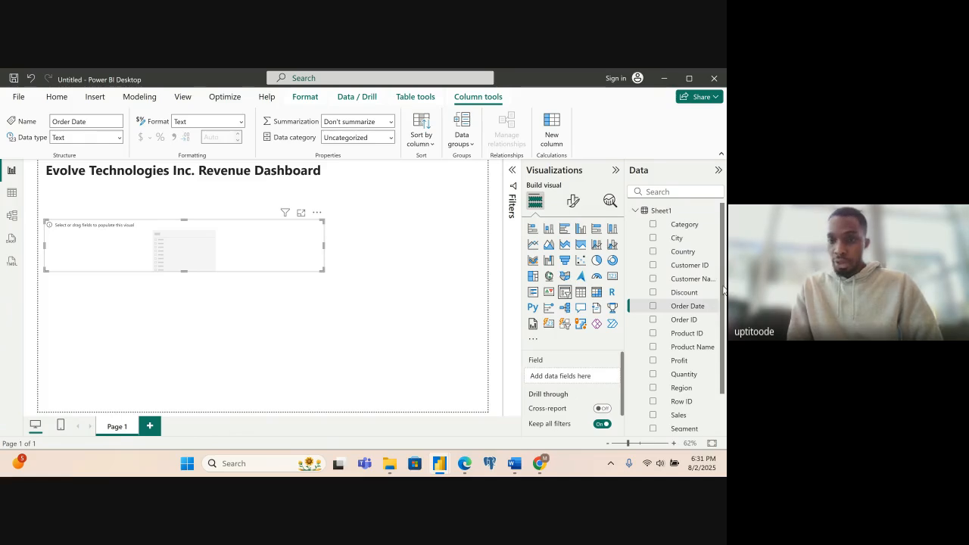
scroll(724, 290, "down", 2)
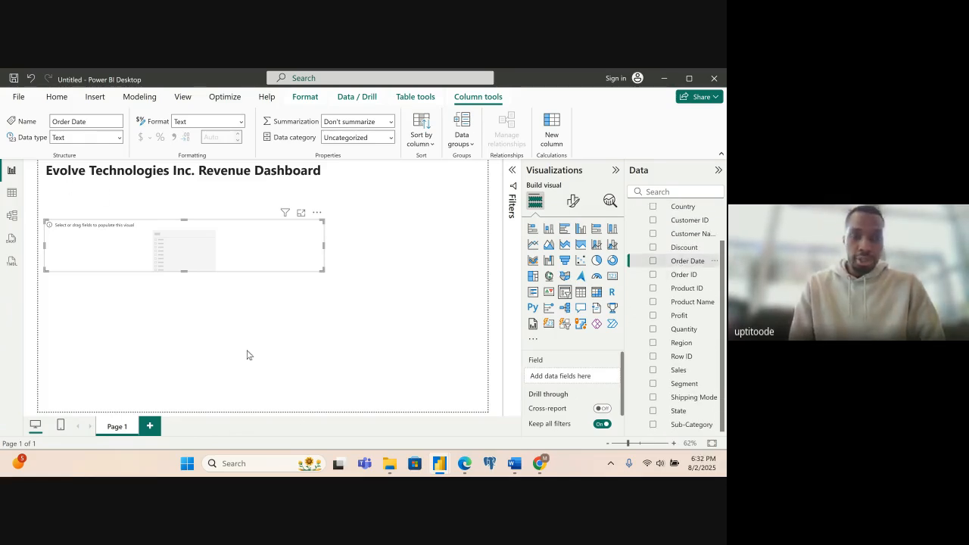
- Switch to File Explorer and locate the Uptitoode_PowerBI_Practice files in the BA Materials folder under Downloads
left_click(390, 465)
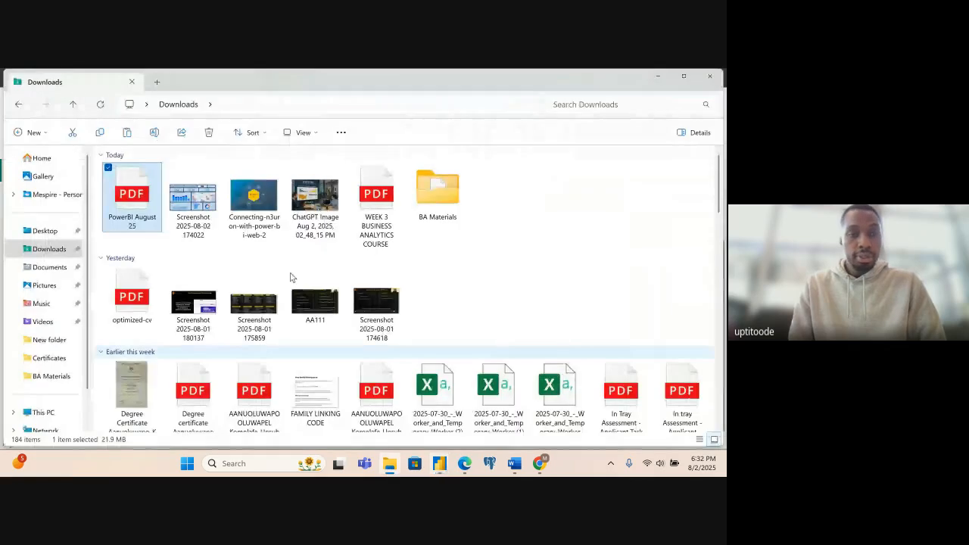
left_click(424, 220)
double_click(424, 220)
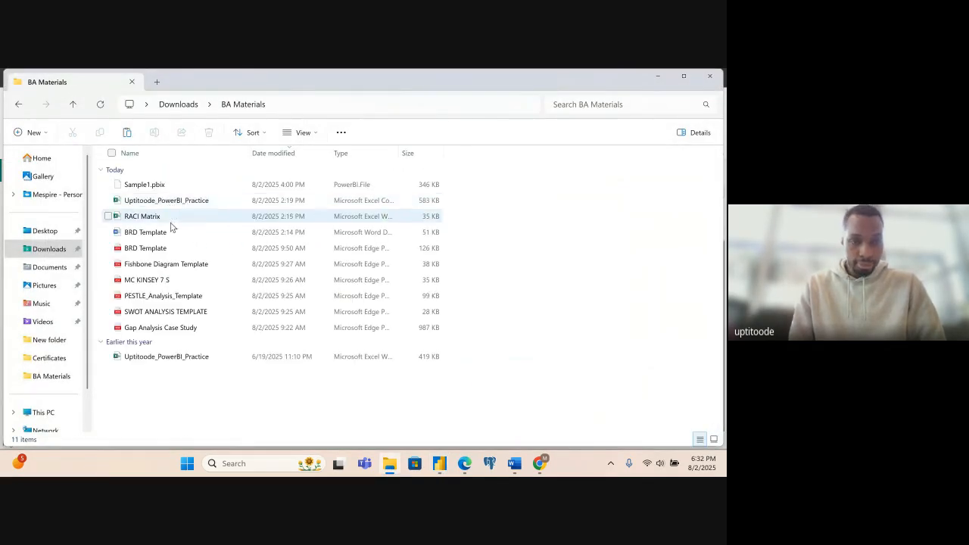
left_click(188, 357)
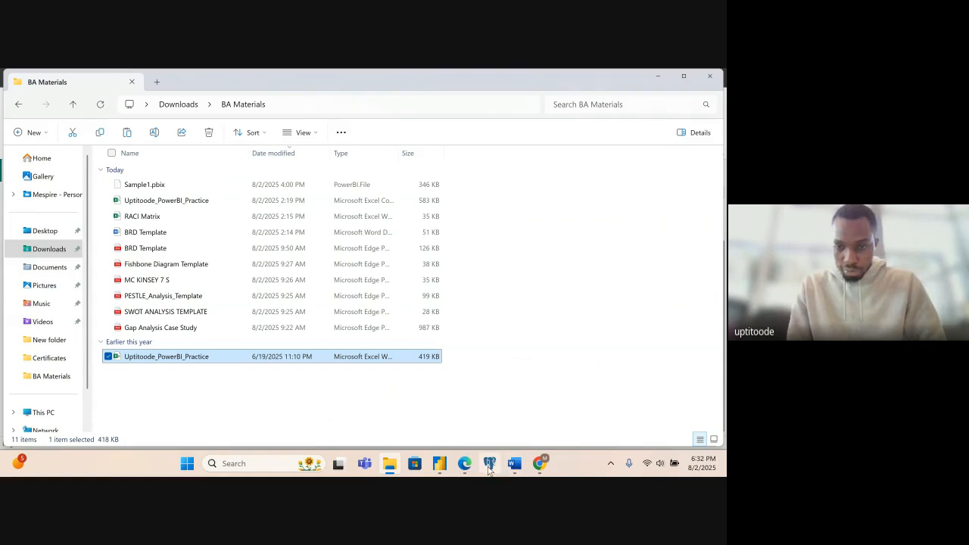
- Switch to the blank untitled report window in Power BI Desktop
left_click(443, 468)
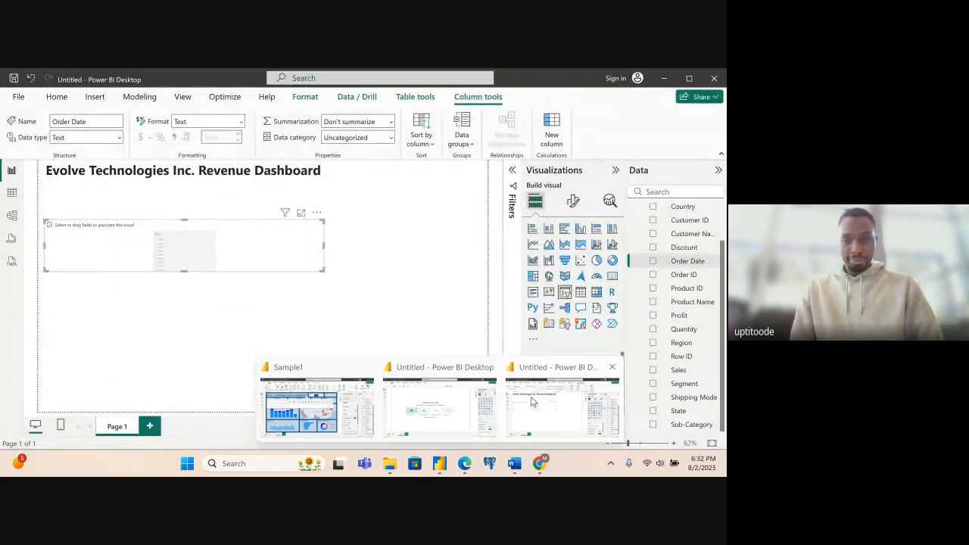
left_click(530, 403)
left_click(441, 465)
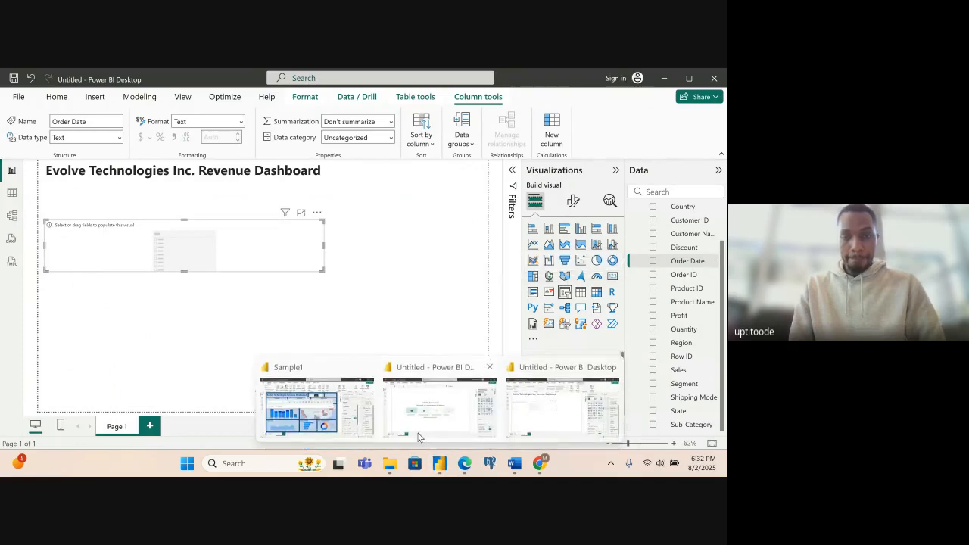
left_click(418, 437)
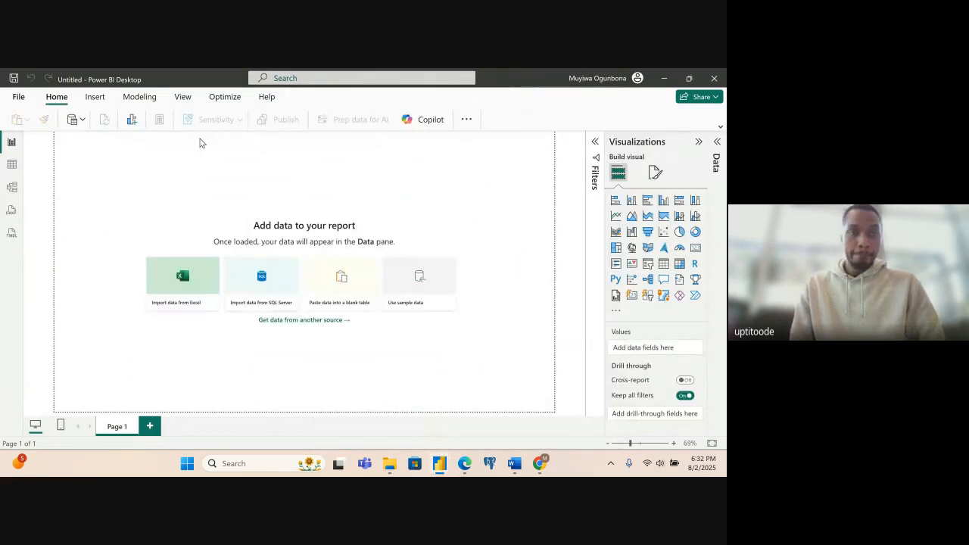
left_click(21, 99)
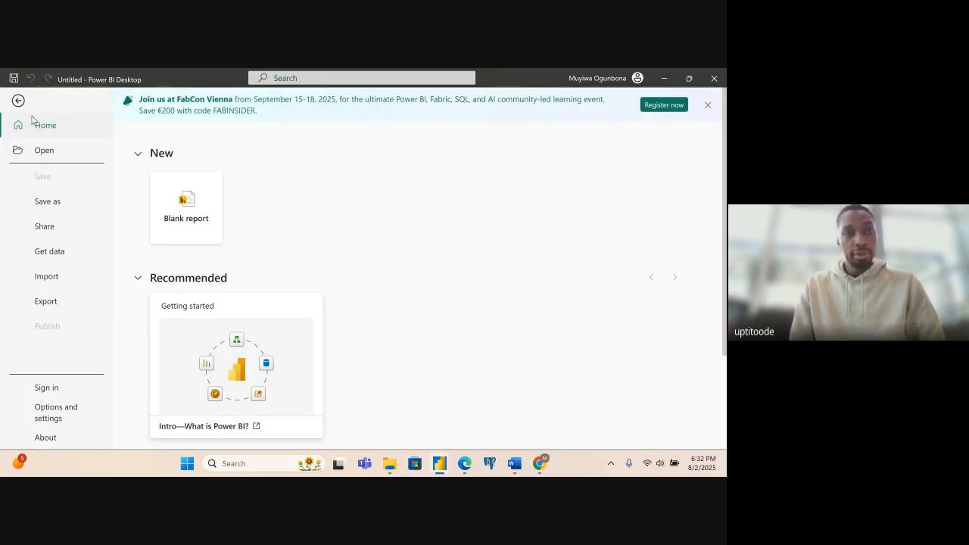
left_click(14, 105)
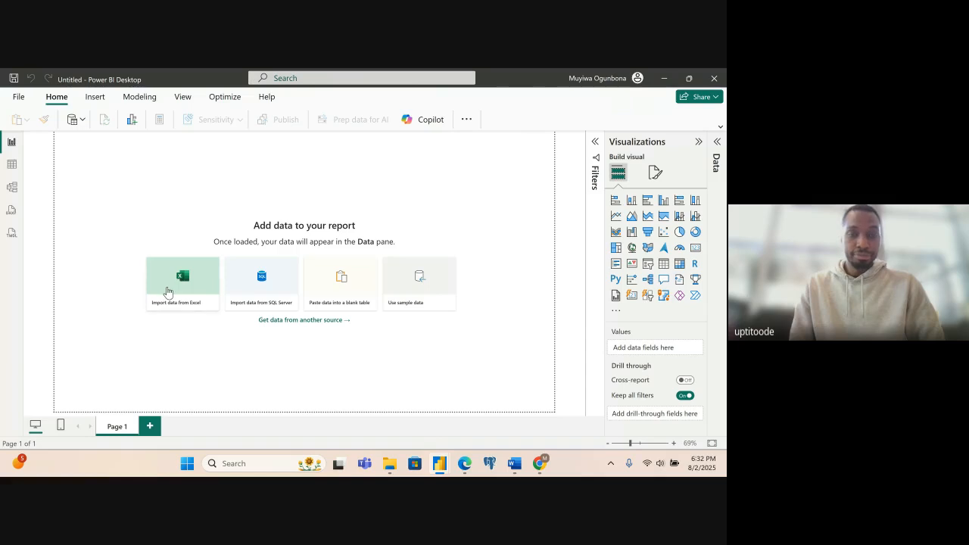
- Import Uptitoode_PowerBI_Practice.csv from the BA Materials folder with all file types shown, and load its data into the report
left_click(168, 291)
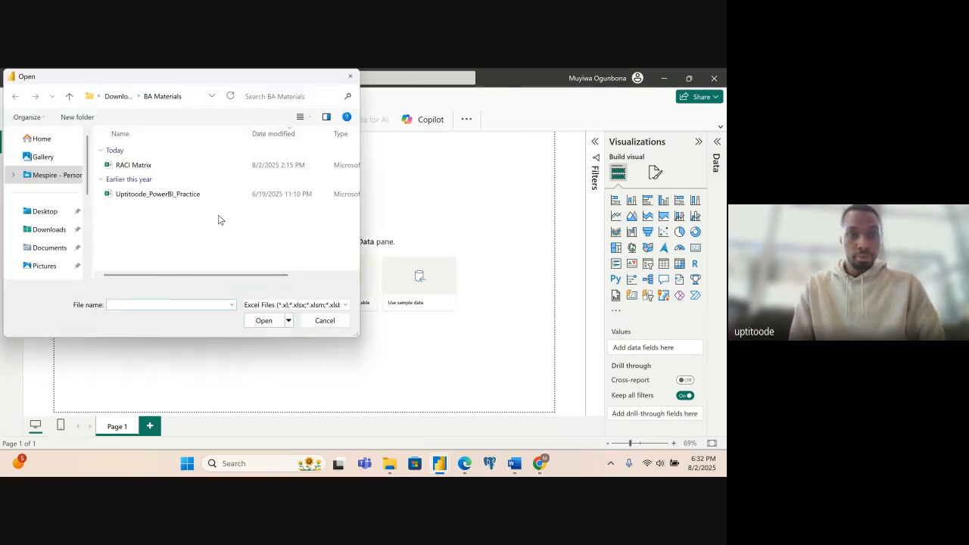
left_click(303, 305)
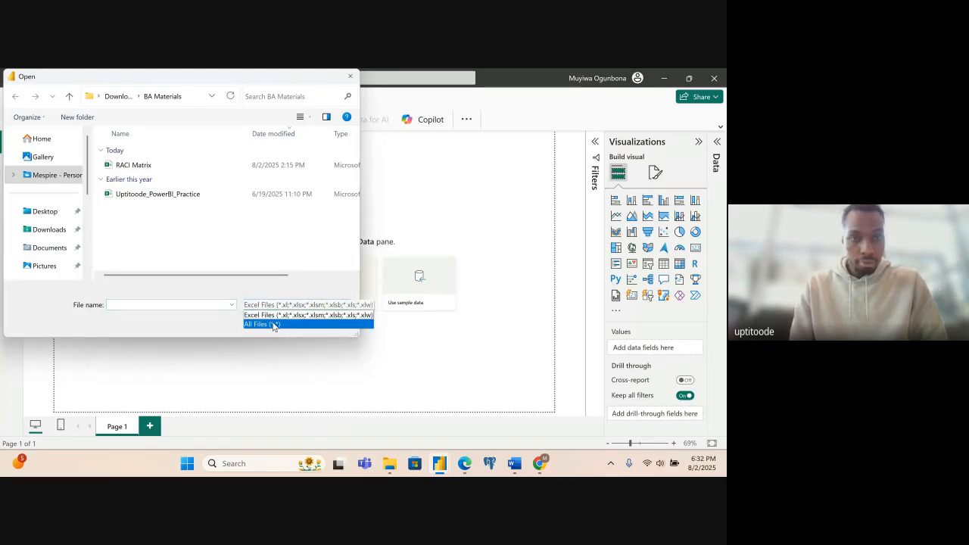
left_click(274, 326)
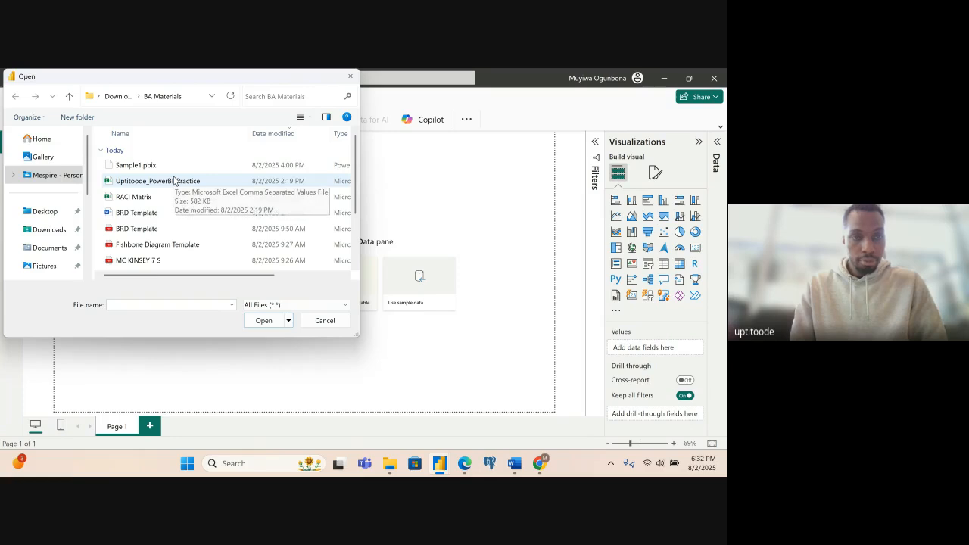
left_click(174, 180)
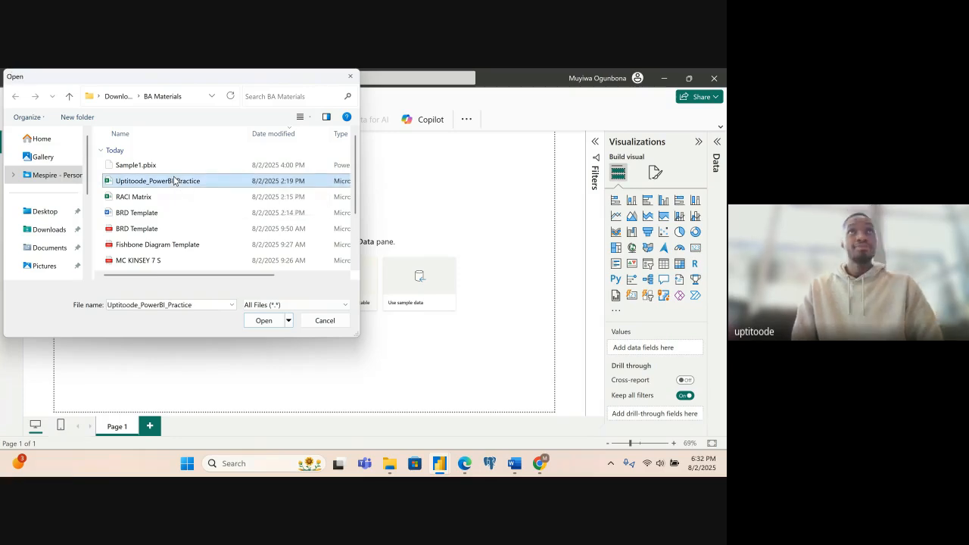
left_click(263, 320)
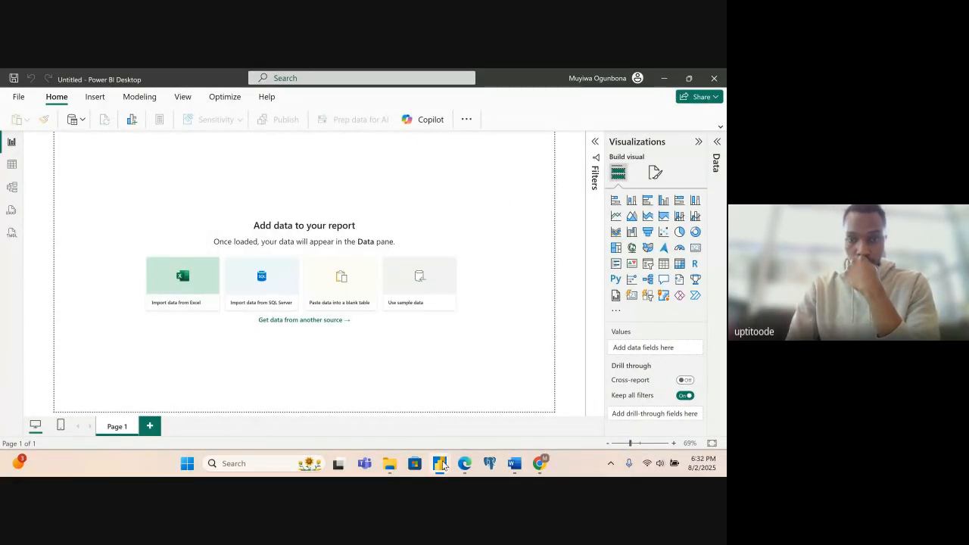
mouse_move(444, 465)
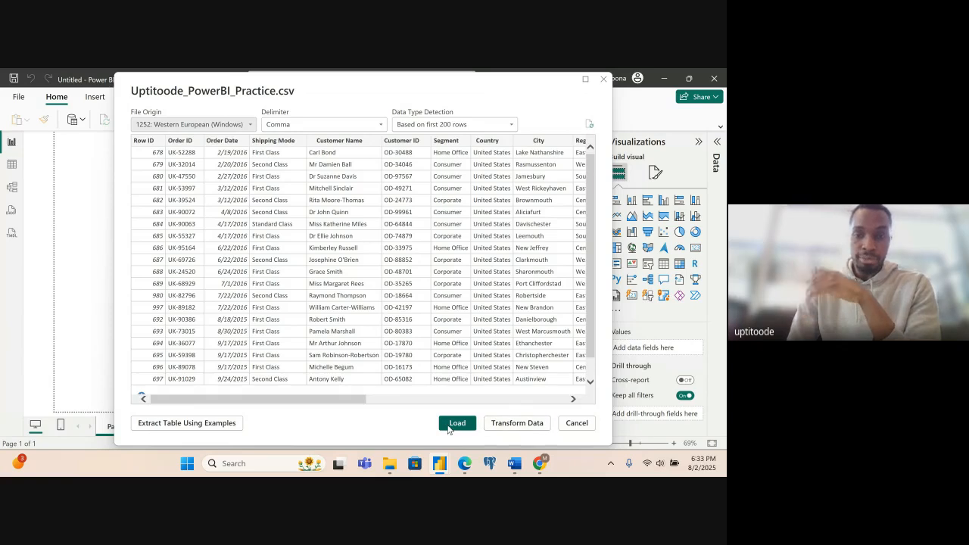
left_click(454, 424)
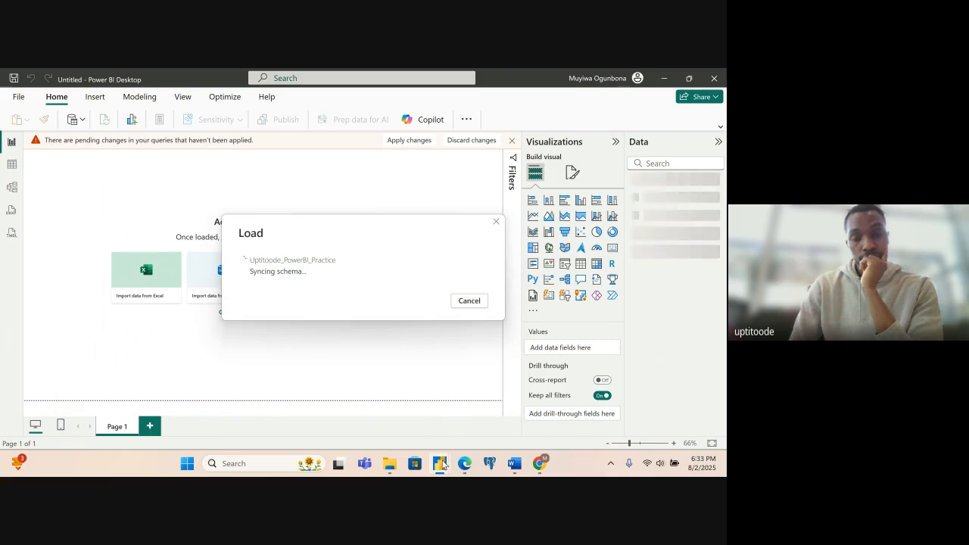
mouse_move(443, 467)
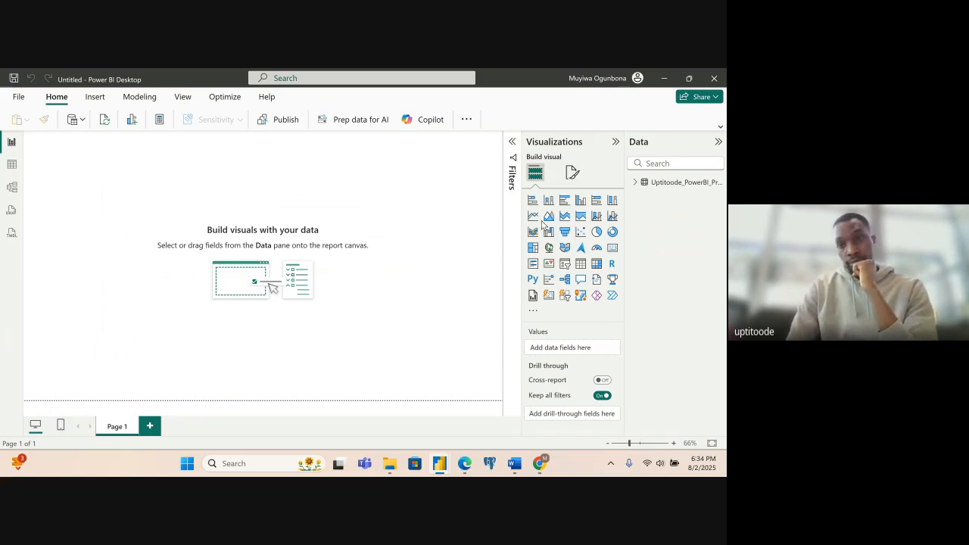
- Expand the Uptitoode_PowerBI_Practice table's fields and check the Order Date field for a date hierarchy
left_click(636, 183)
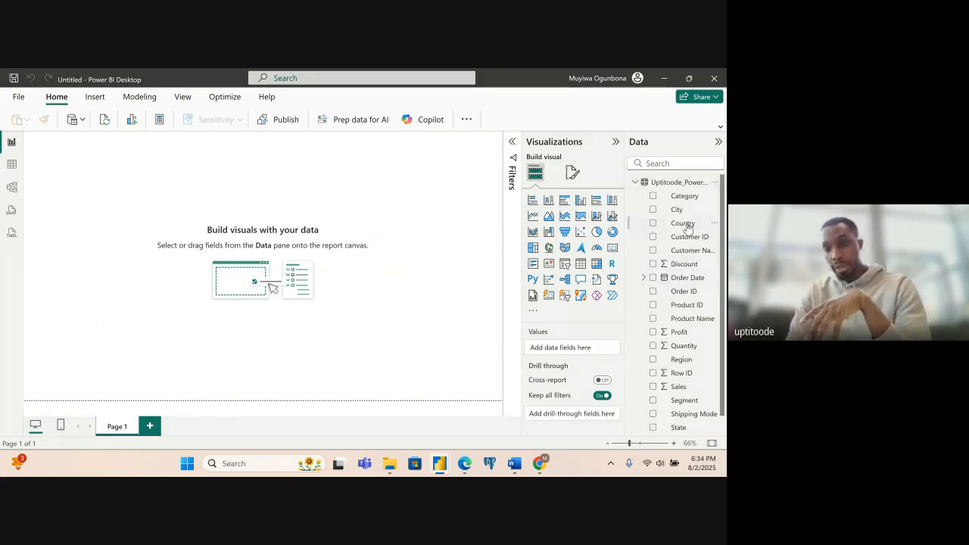
left_click(643, 278)
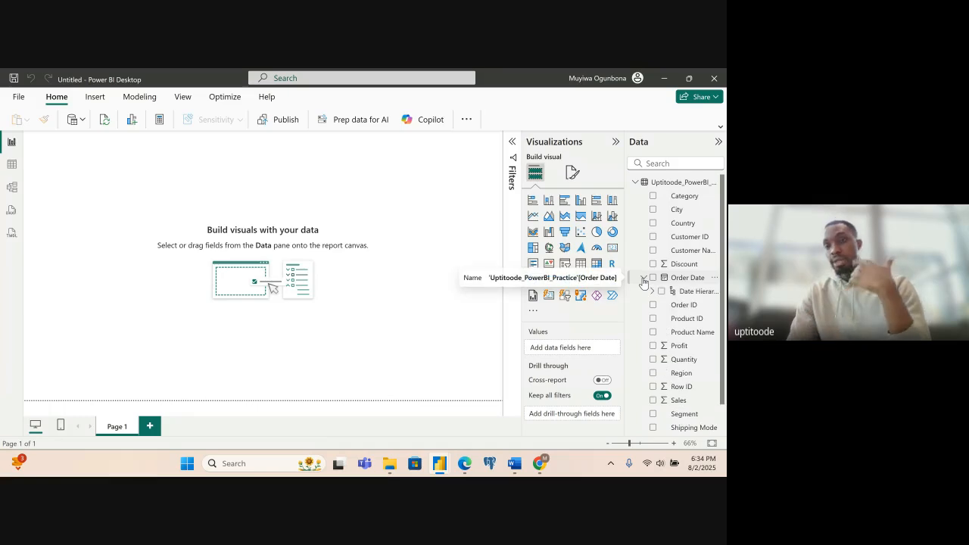
left_click(643, 278)
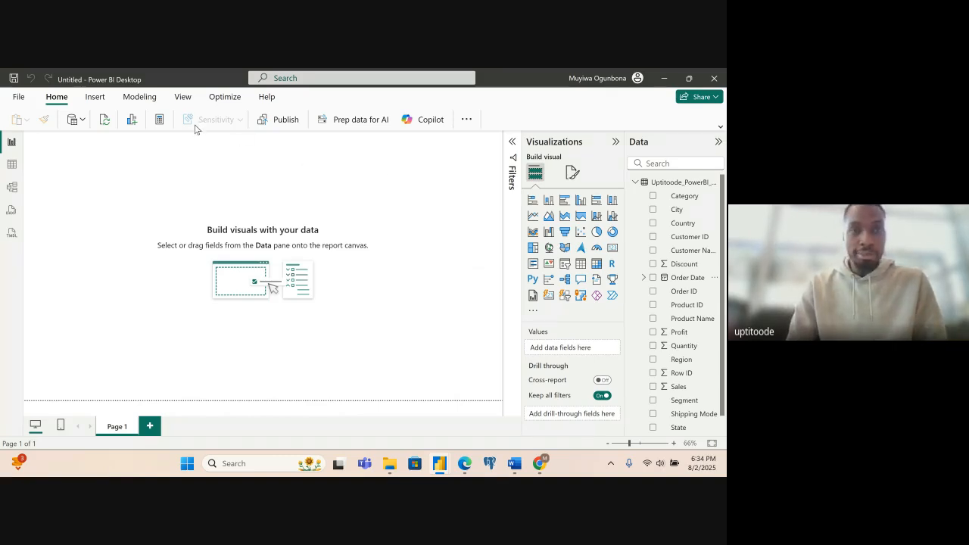
- Insert a text box on the report page with the title "Evolve Technologies Inc. Revenue Dashboard"
left_click(720, 127)
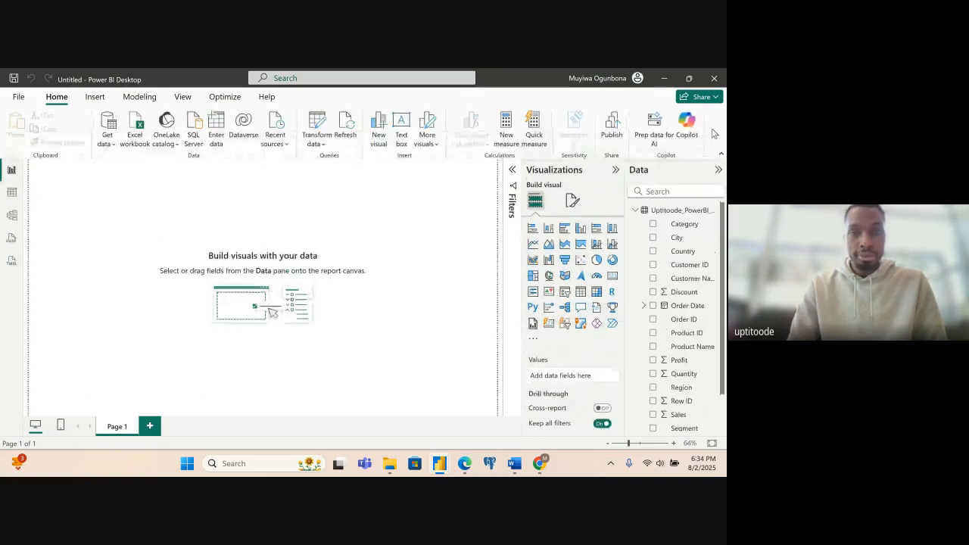
left_click(402, 128)
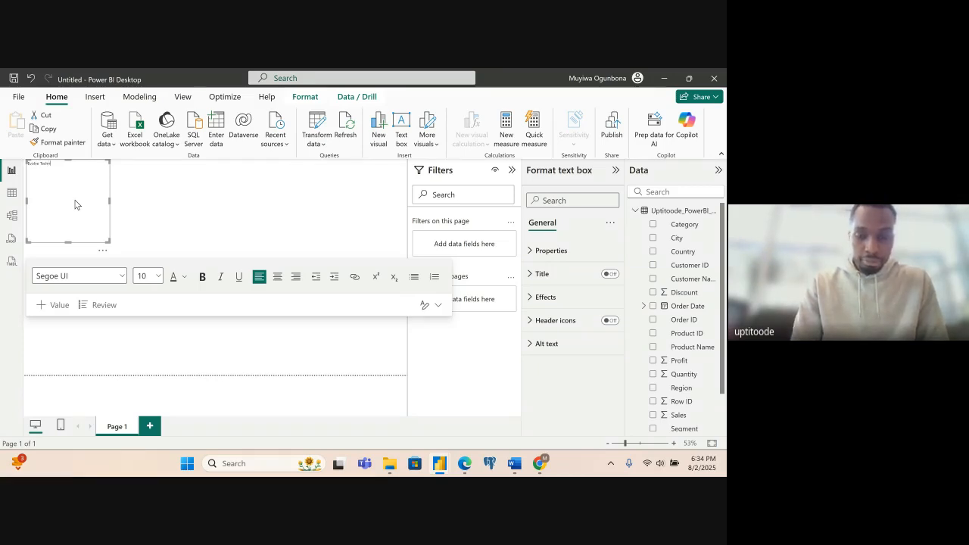
type("Evolve Technologies")
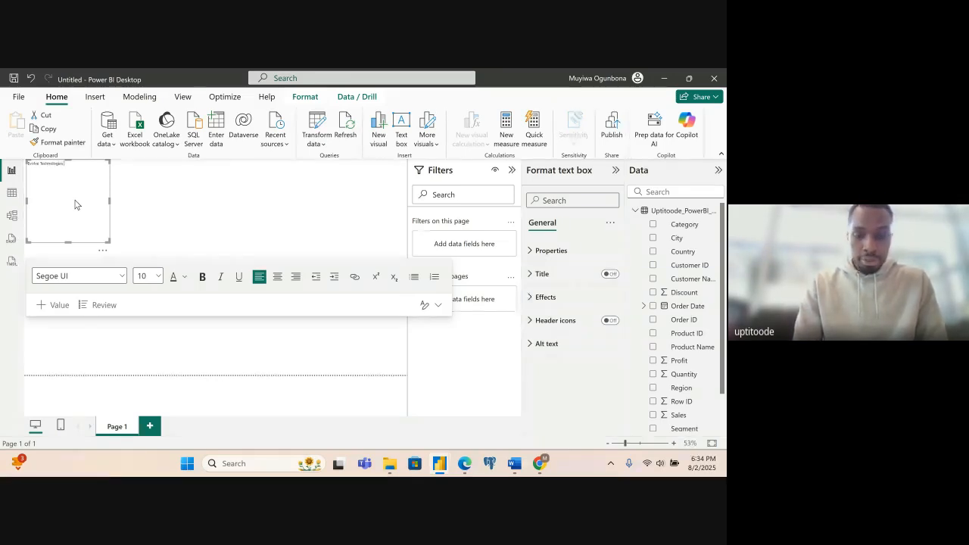
type(" Inc.")
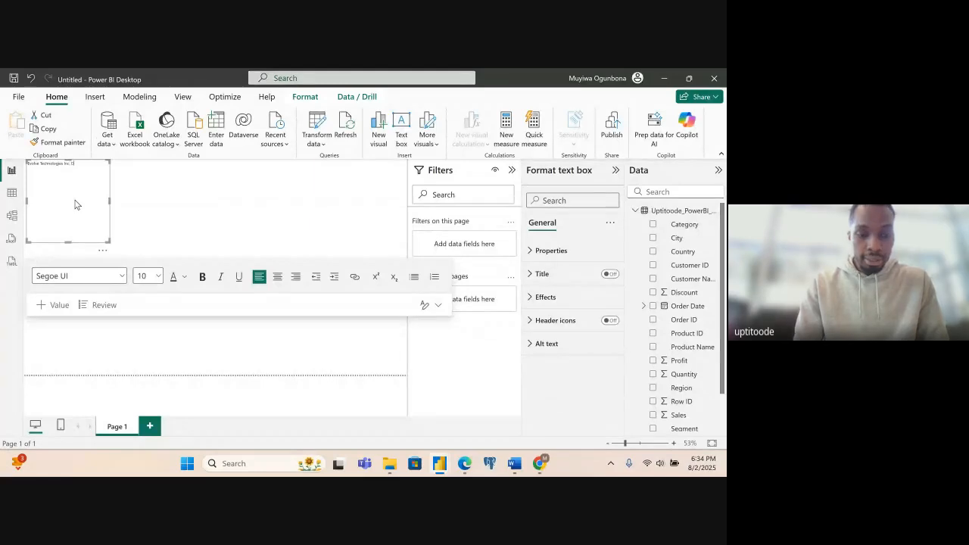
type(" Rev")
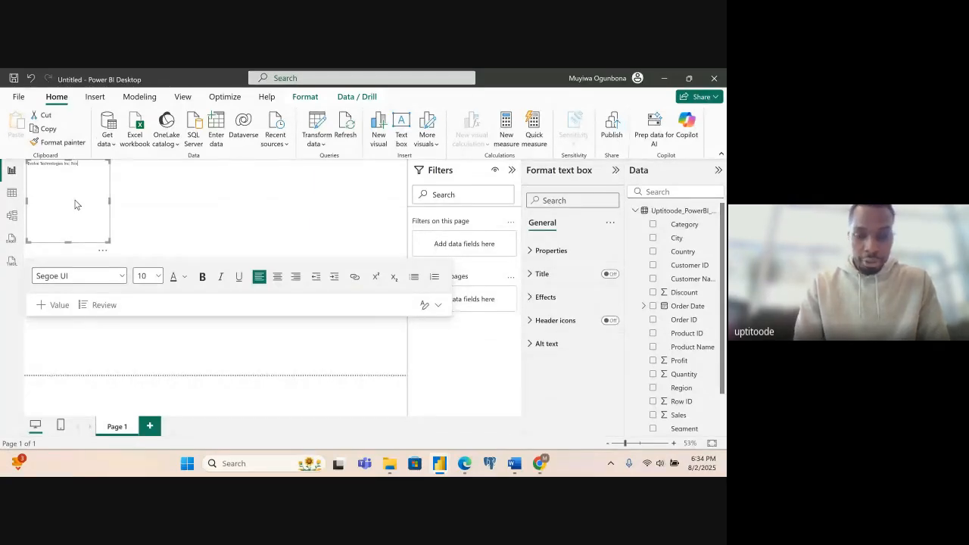
type("enue Dashboard")
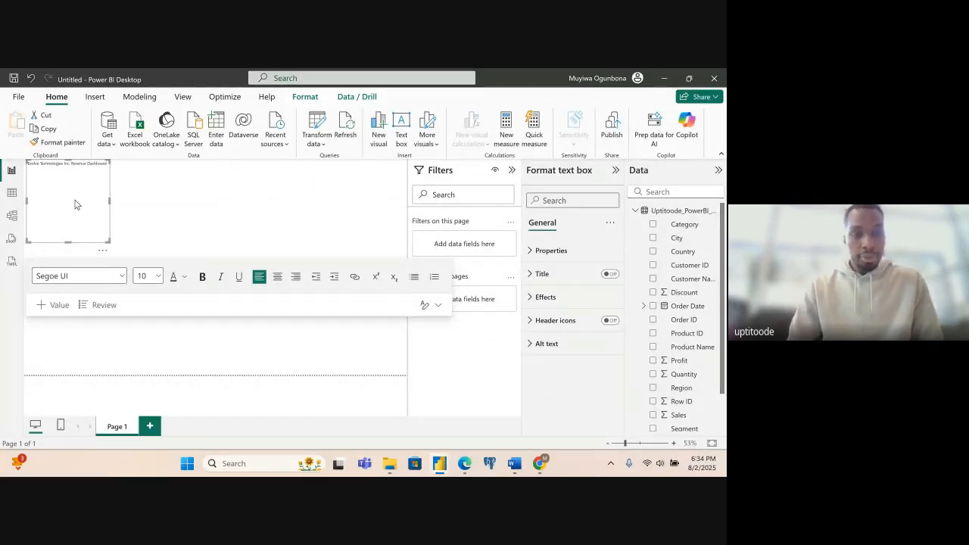
- Format the whole dashboard title at font size 28 in bold
key("ctrl+a")
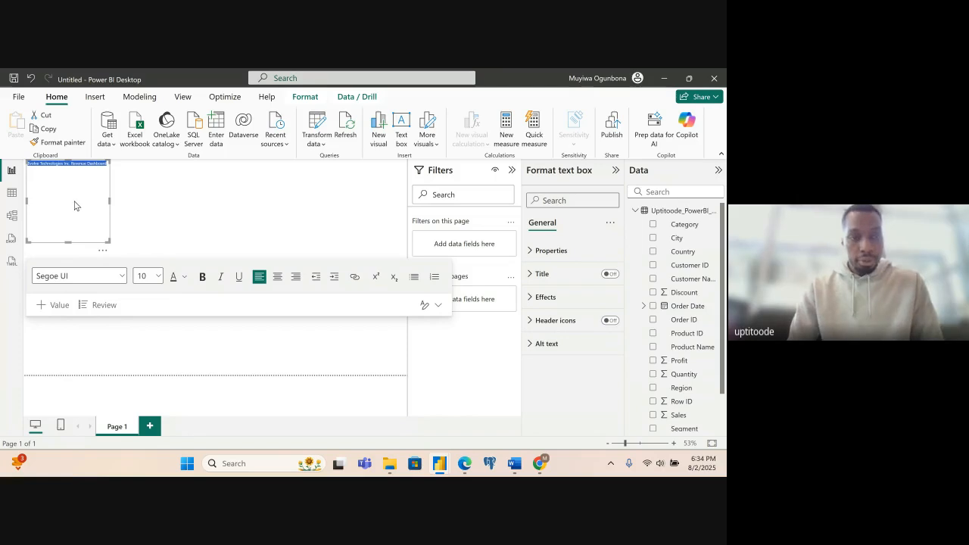
left_click(160, 282)
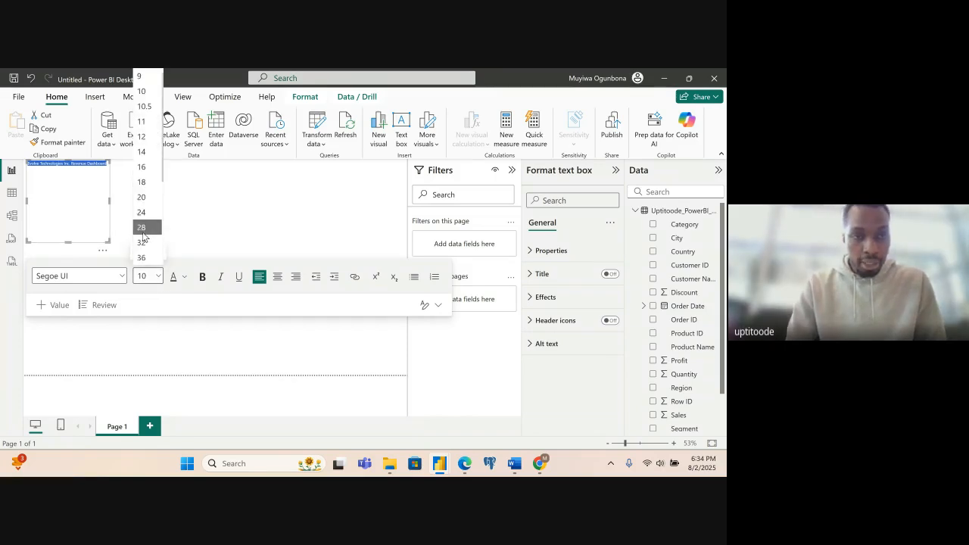
left_click(161, 244)
left_click(202, 276)
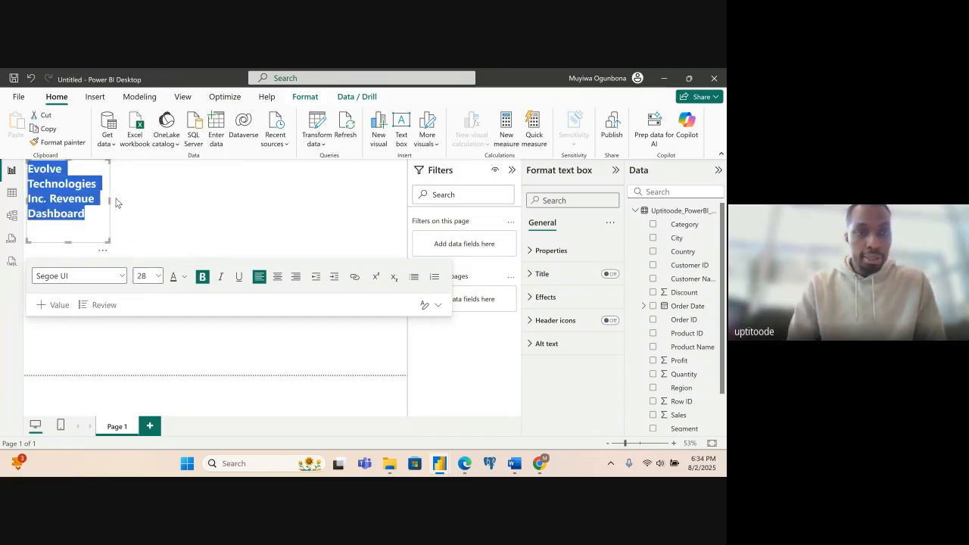
- Widen the title text box until the title fits on one line and reduce its height to that line
left_click_drag(115, 204, 272, 203)
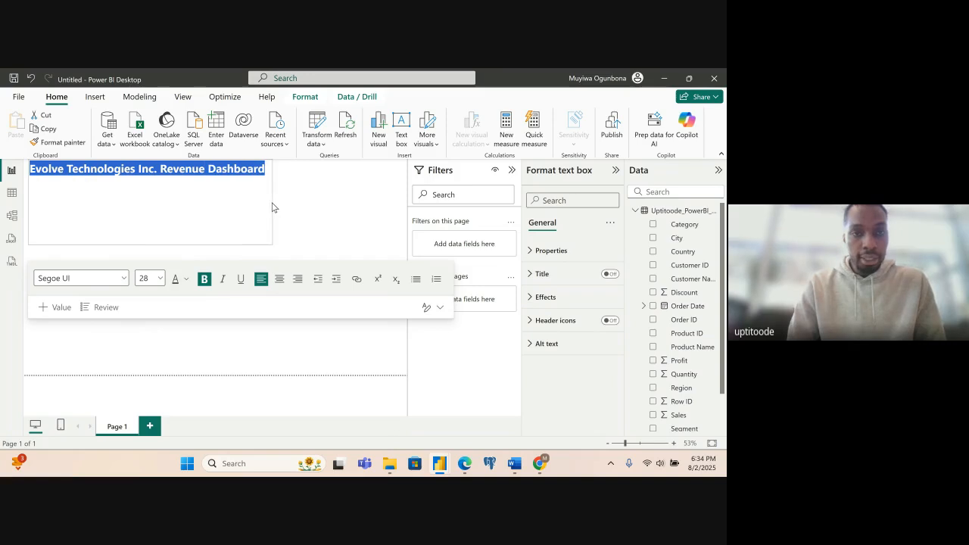
left_click_drag(141, 245, 141, 189)
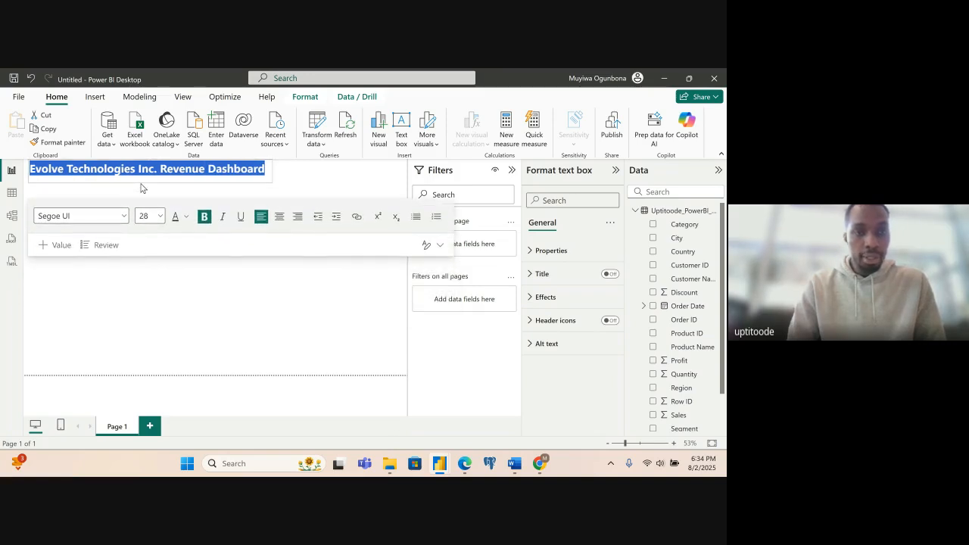
left_click(322, 261)
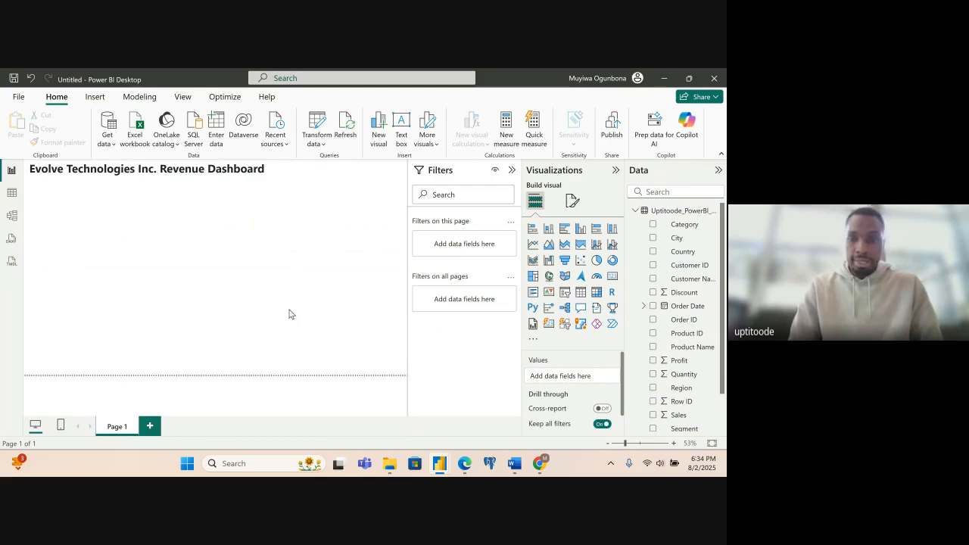
- Add a slicer on Month from the Order Date hierarchy, and place it narrowed in the report page's upper-right corner
left_click(564, 293)
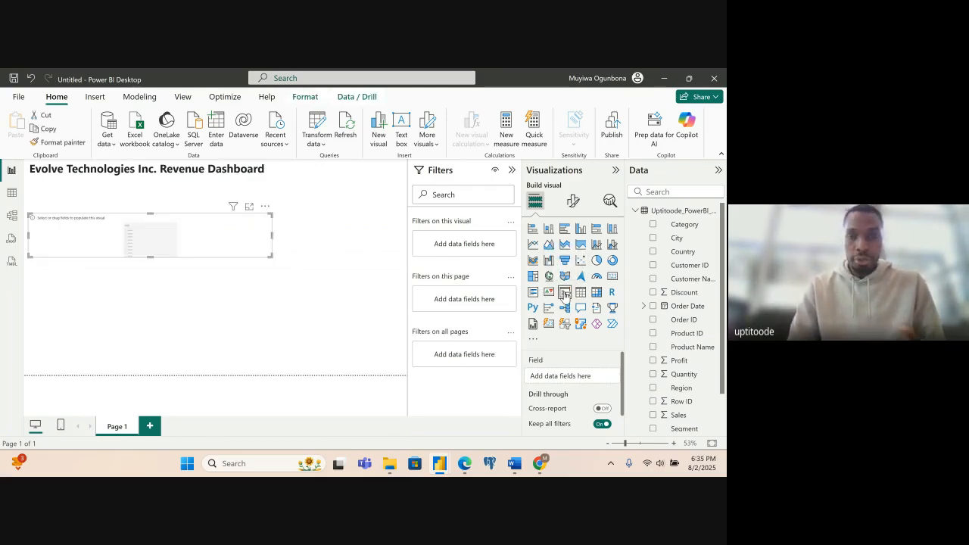
left_click(643, 306)
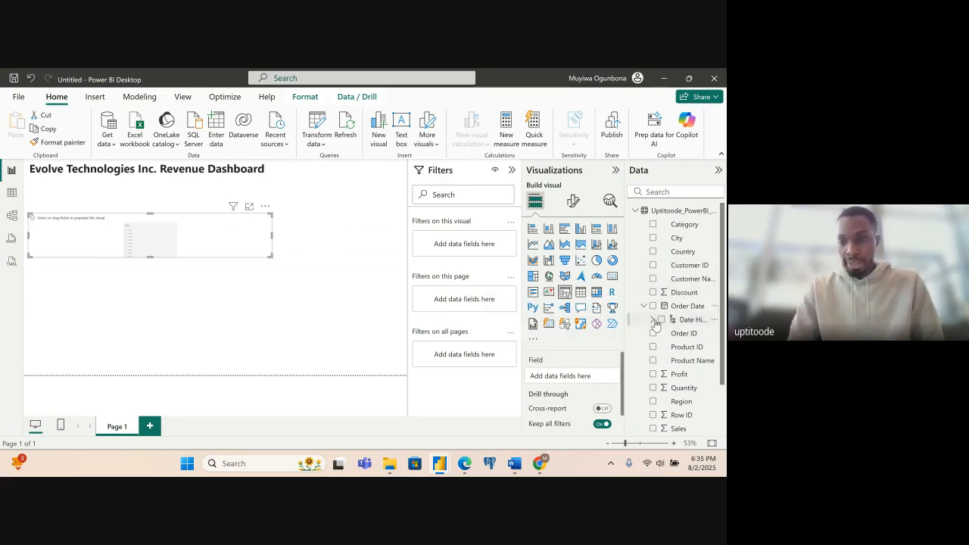
left_click(653, 320)
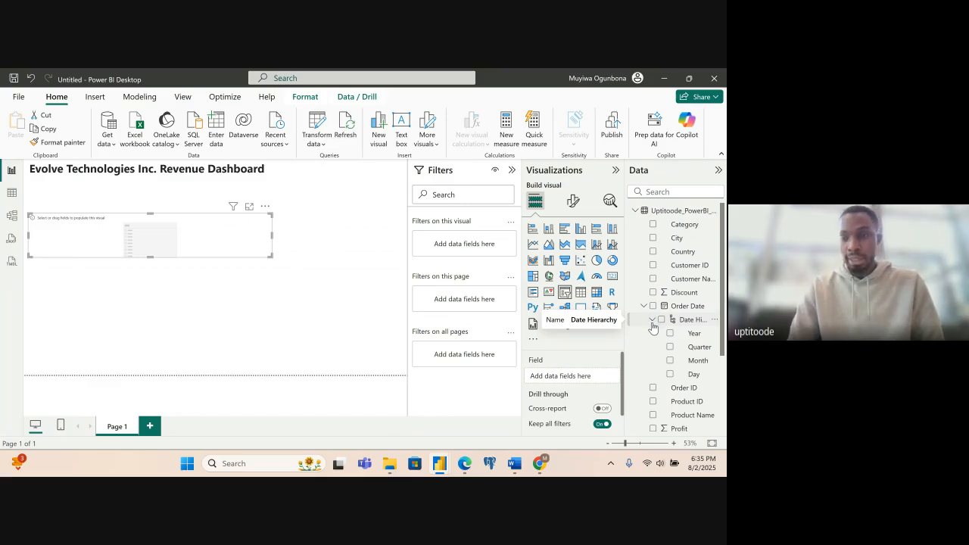
left_click(670, 361)
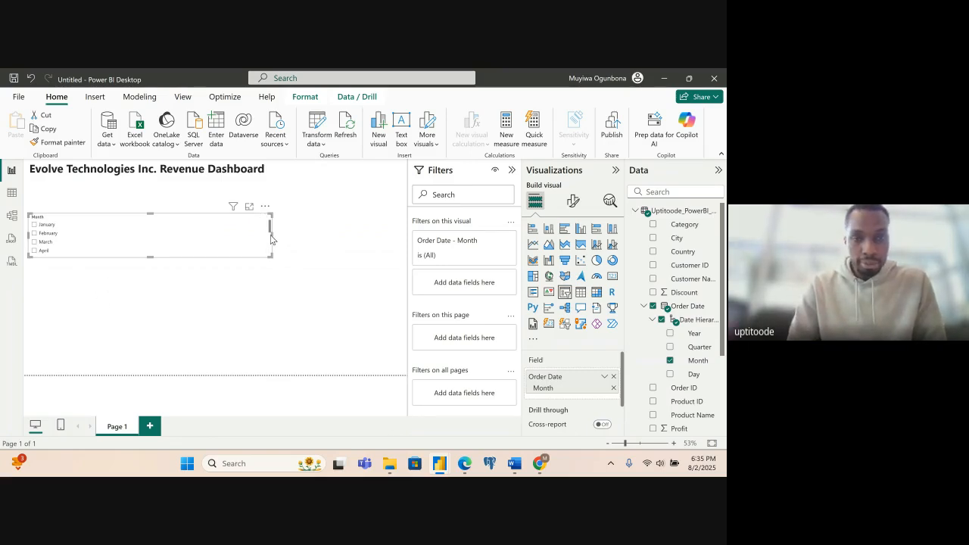
left_click_drag(264, 238, 375, 170)
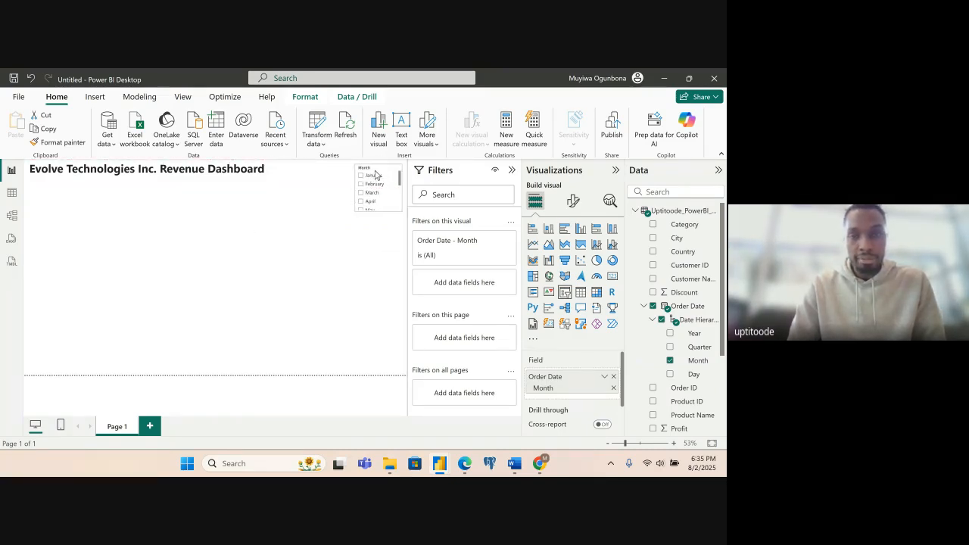
left_click(203, 171)
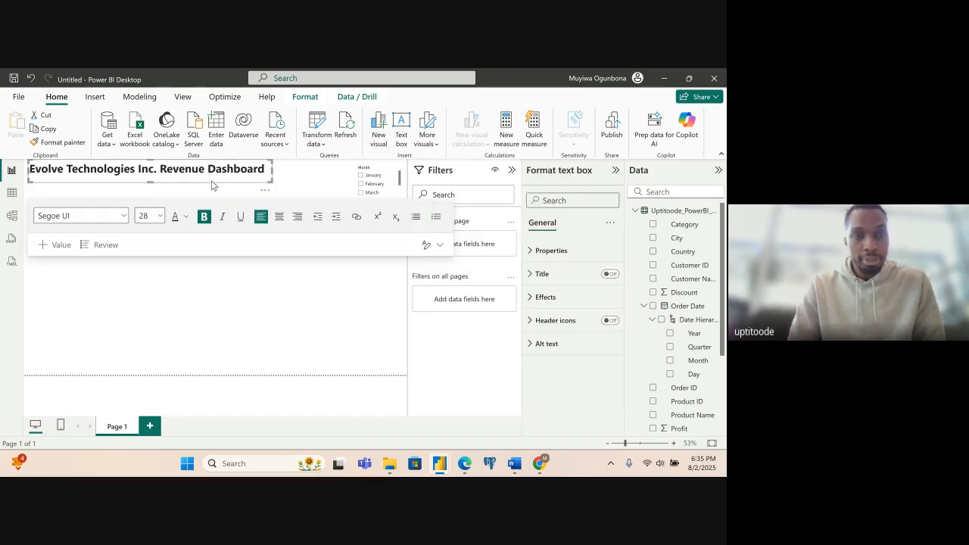
left_click_drag(130, 169, 212, 181)
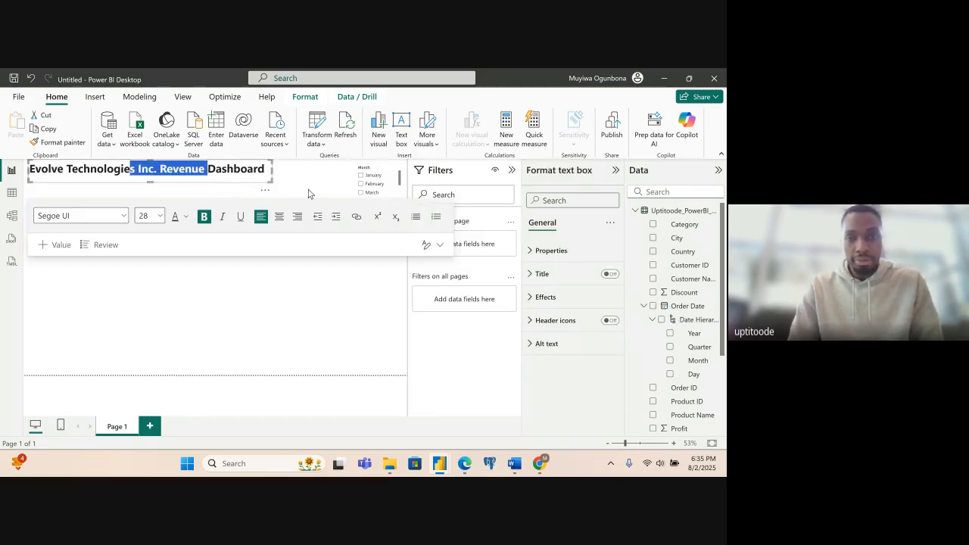
- Lengthen the Month slicer downward to fit January through December, and leave no month selected in it
left_click(380, 198)
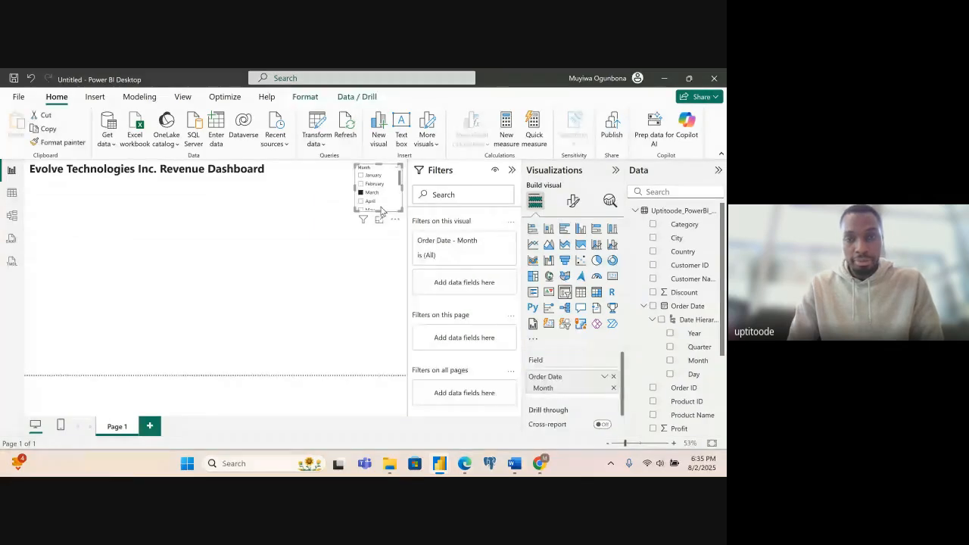
left_click_drag(379, 211, 379, 279)
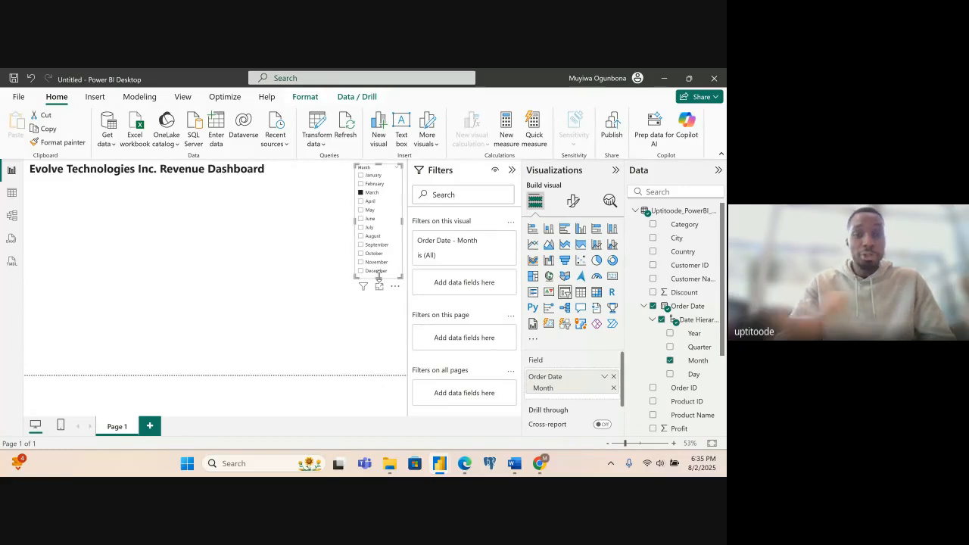
left_click(245, 275)
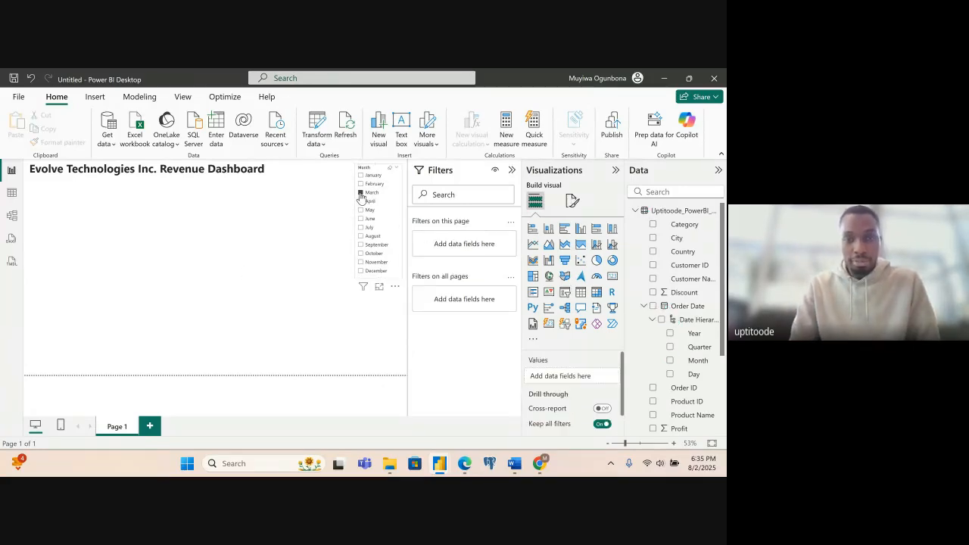
left_click(361, 198)
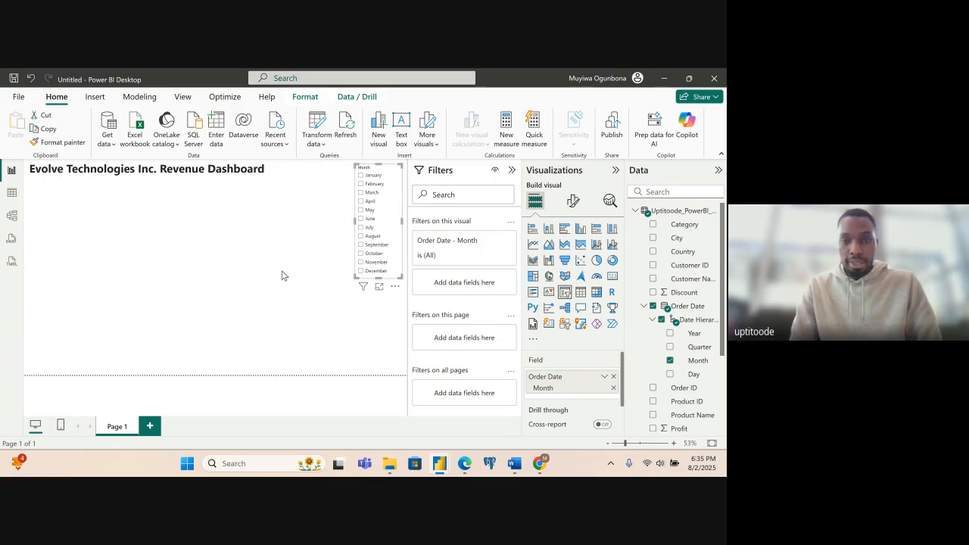
left_click(289, 301)
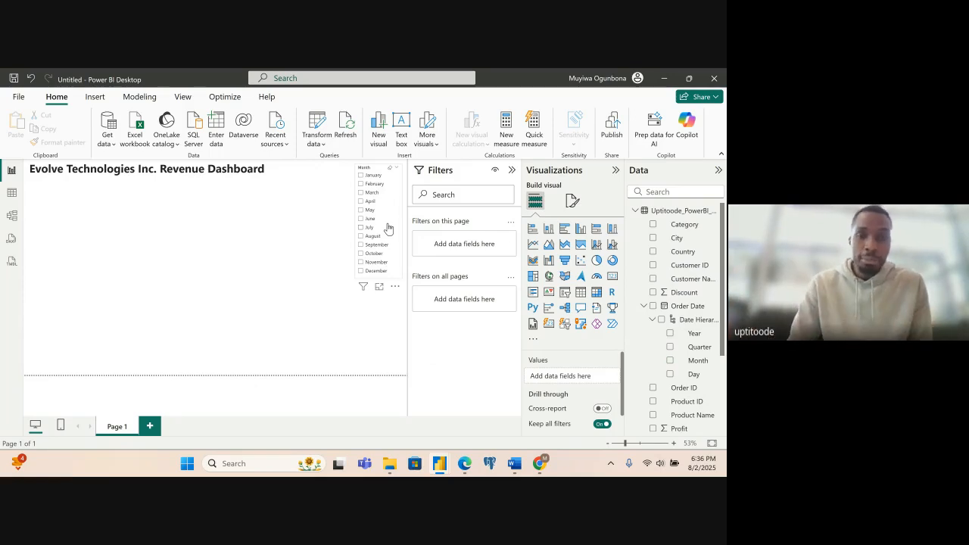
- Duplicate the Month slicer and move the copy to the open middle area of the report page
left_click(395, 183)
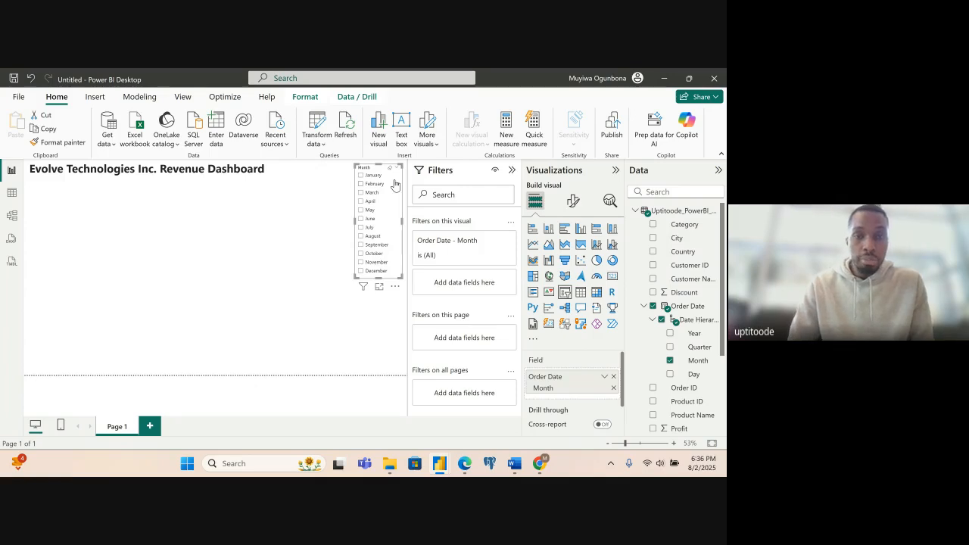
key("ctrl+c")
key("ctrl+v")
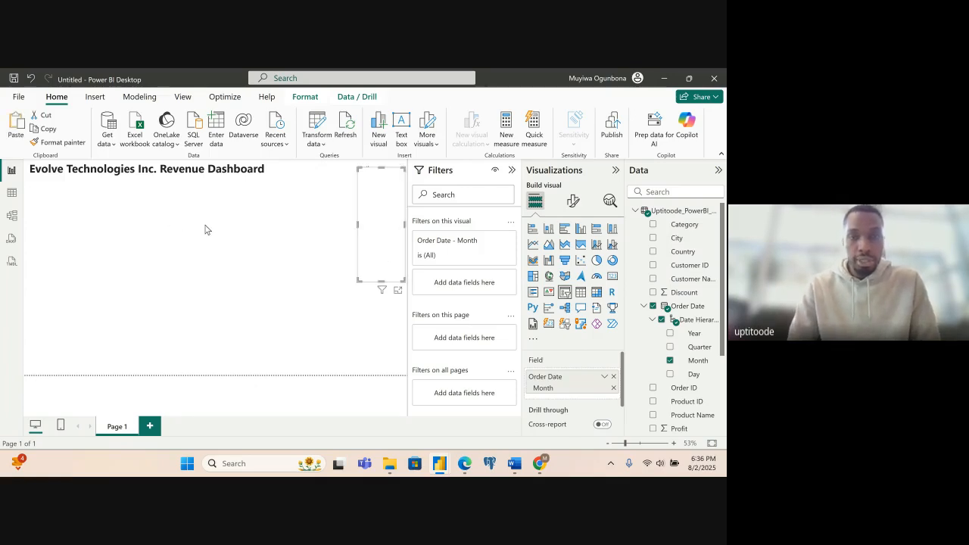
left_click_drag(386, 250, 272, 313)
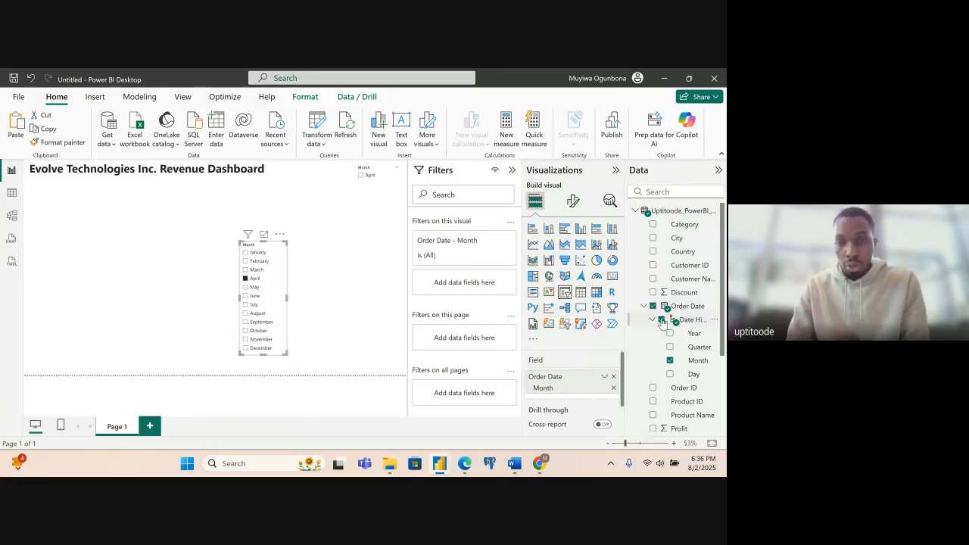
- Replace the copied slicer's Month field with Year from the Order Date hierarchy
left_click(336, 299)
left_click(278, 254)
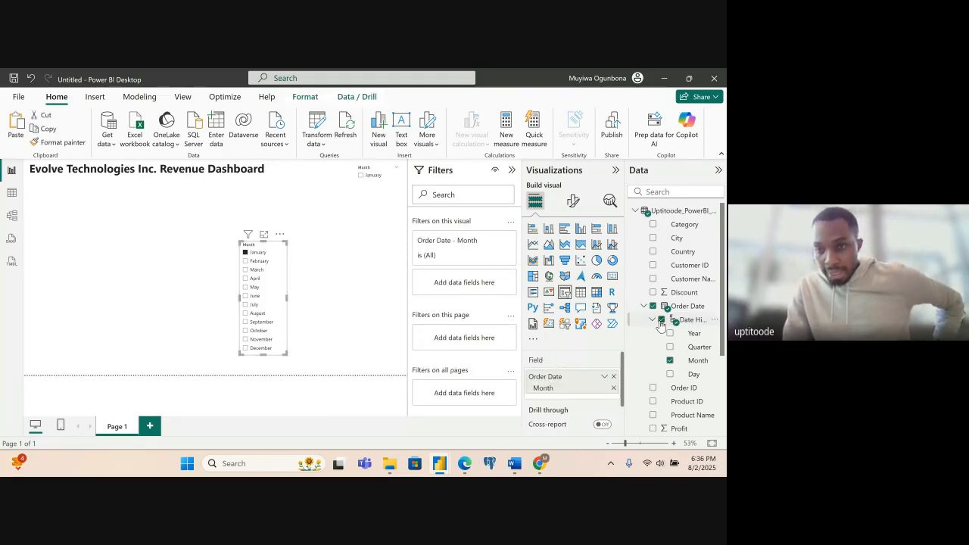
left_click(670, 361)
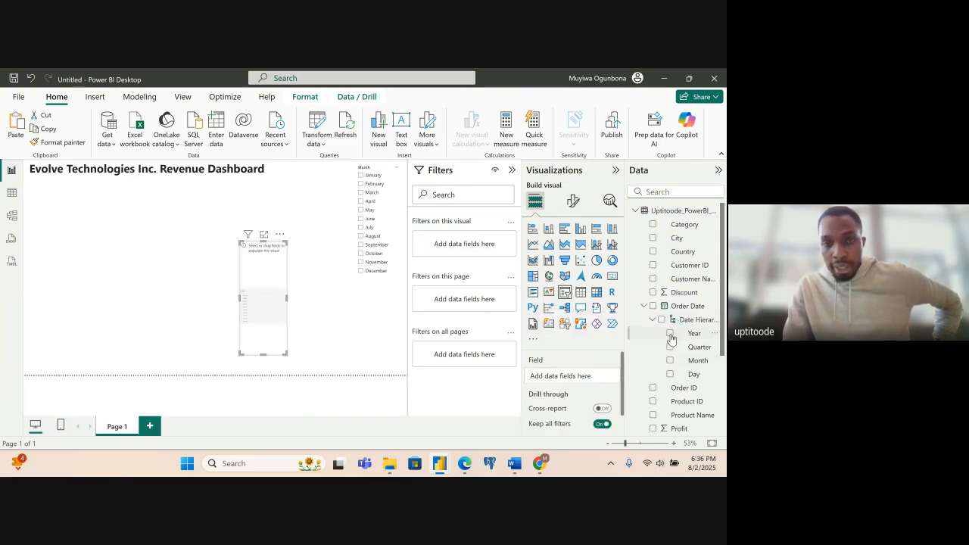
left_click(671, 334)
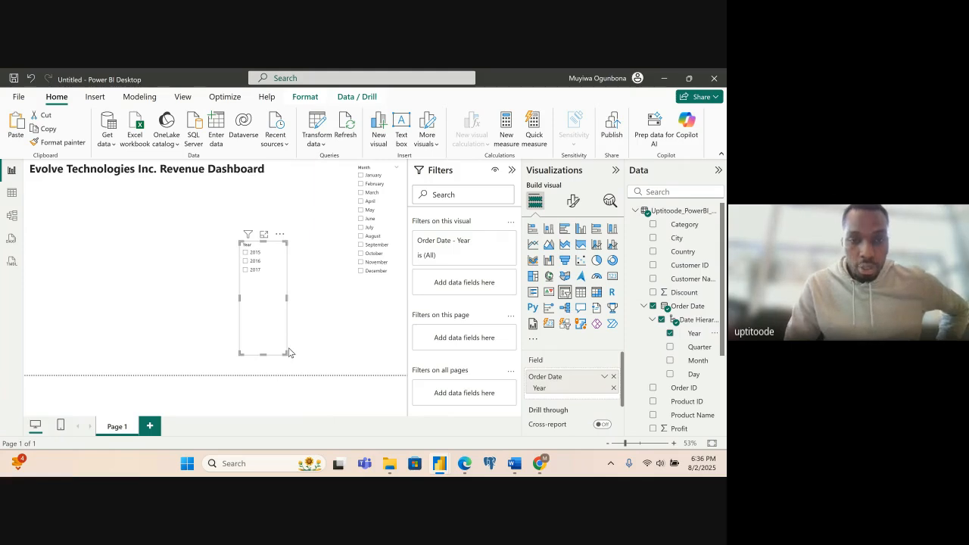
- Reduce the Year slicer's height so it just fits the entries 2015, 2016 and 2017
left_click(265, 359)
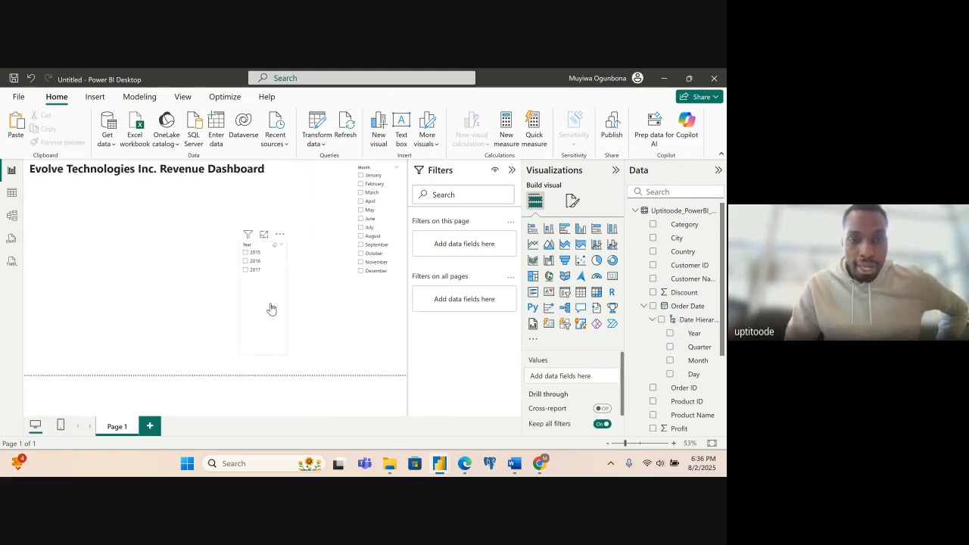
left_click(262, 352)
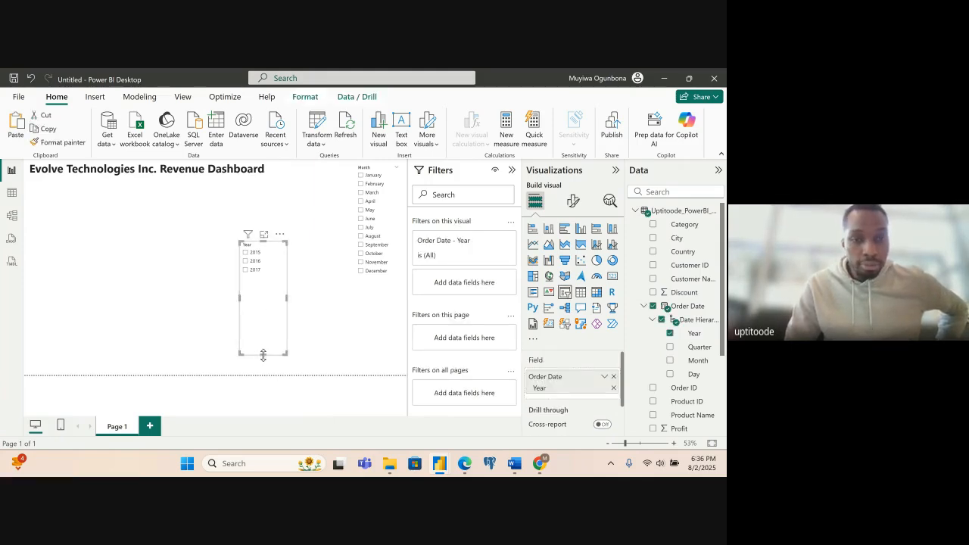
left_click_drag(263, 353, 263, 278)
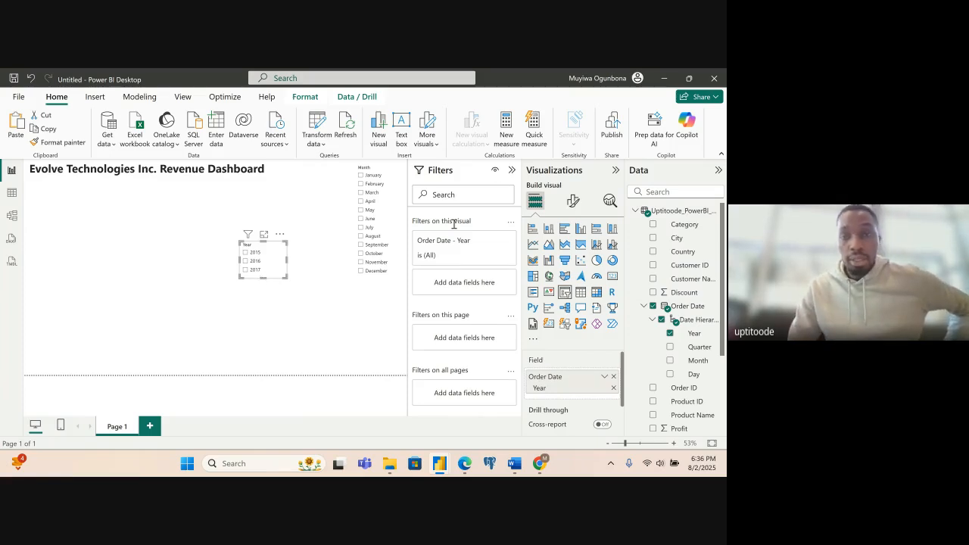
- Collapse the Filters pane and set the Year slicer's style to Tile
left_click(511, 170)
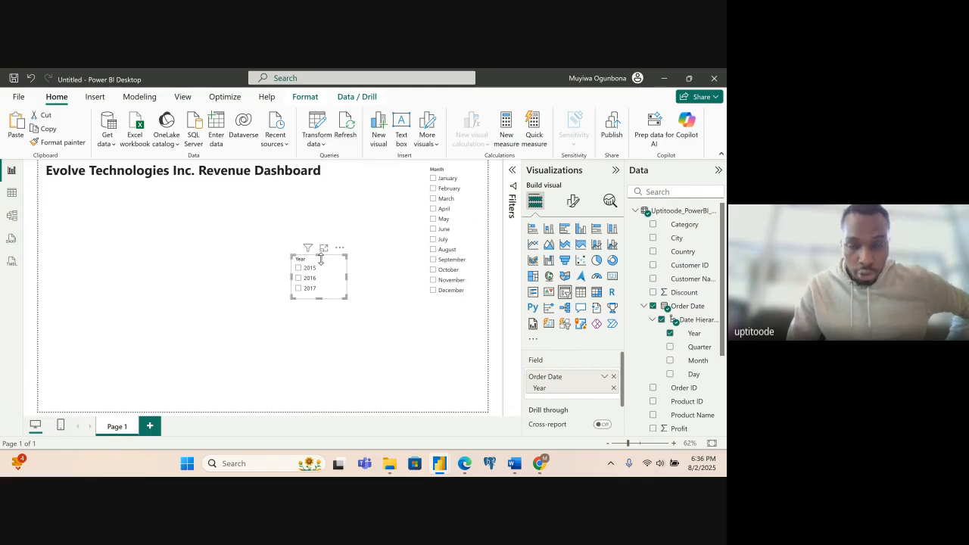
left_click(575, 203)
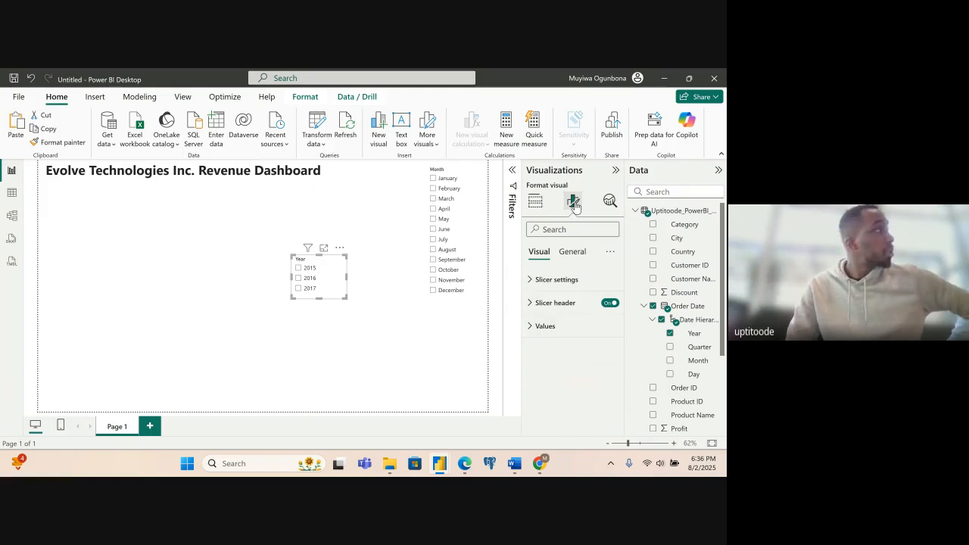
left_click(555, 282)
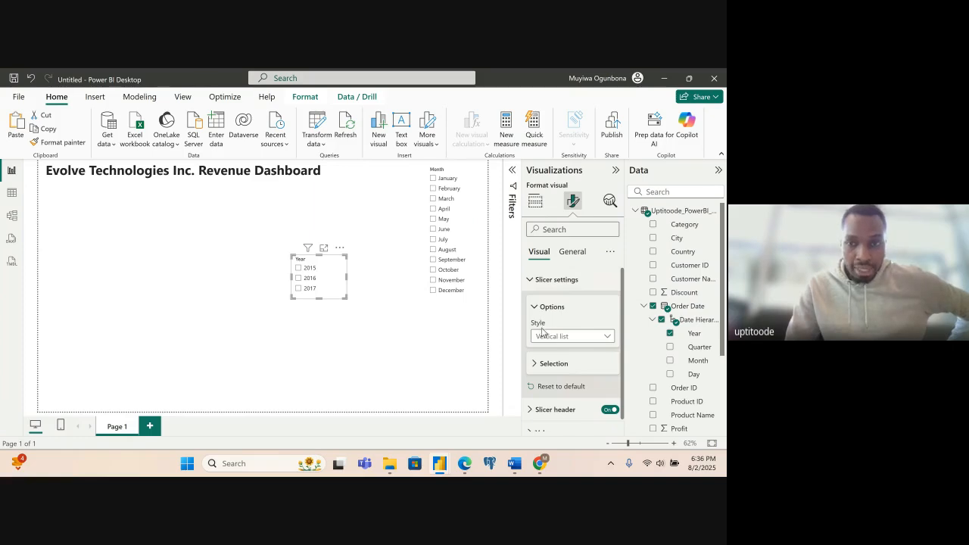
left_click(580, 337)
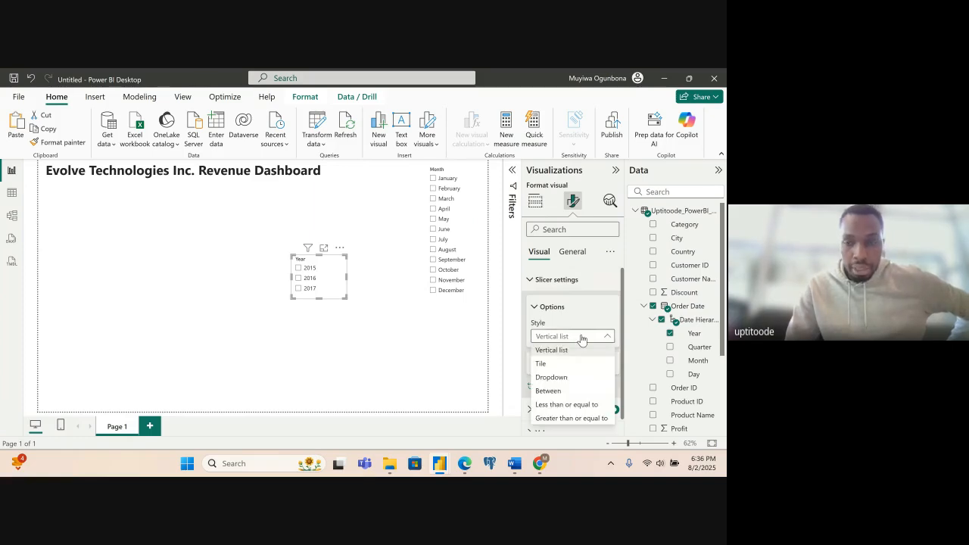
left_click(542, 365)
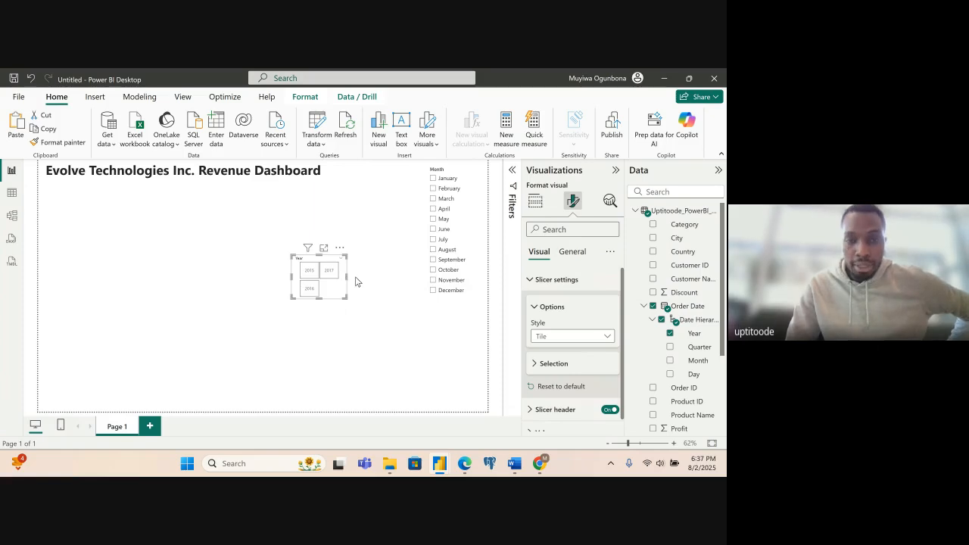
- Try widening the Year slicer to make room for its year tiles, and undo the last widening and the 2017 selection
mouse_move(346, 278)
left_mouse_down()
mouse_move(408, 281)
mouse_move(352, 279)
left_mouse_up()
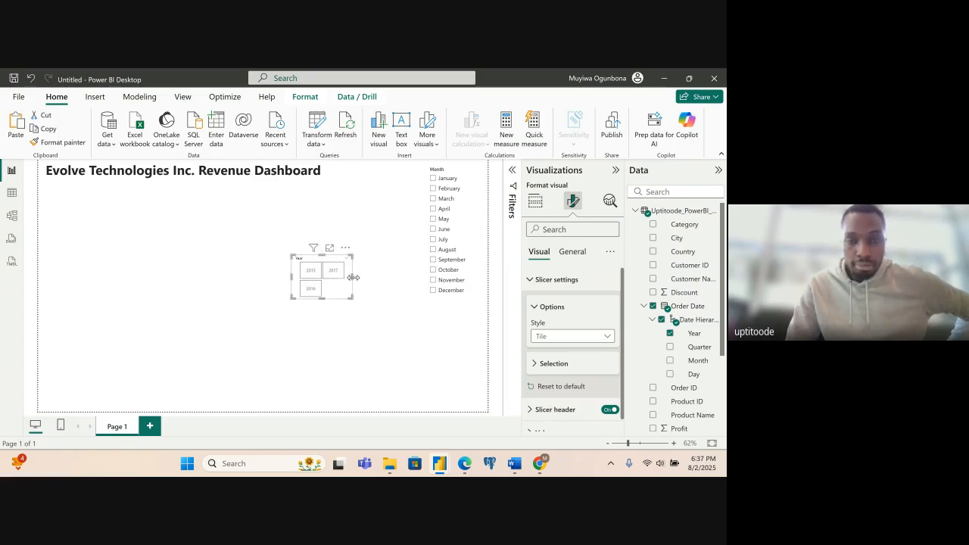
left_click(391, 283)
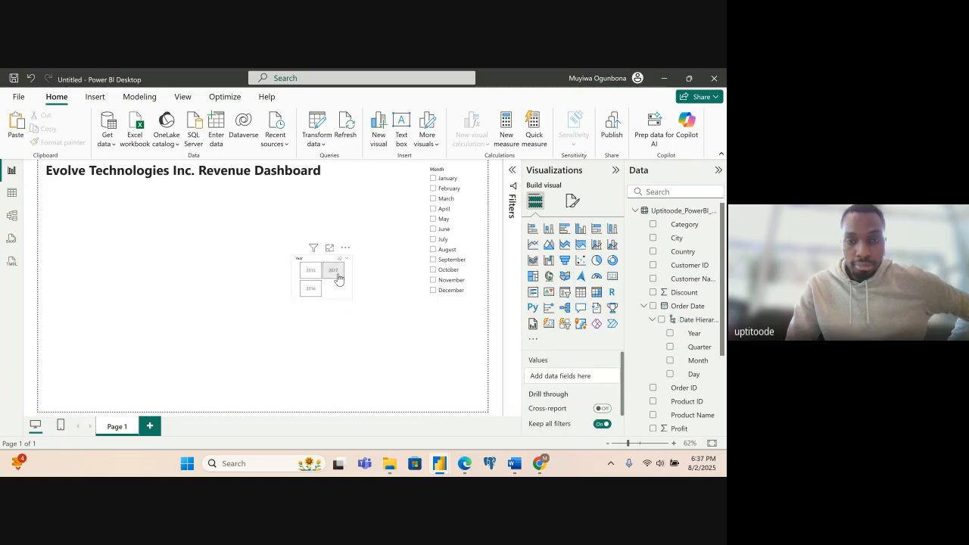
left_click(346, 292)
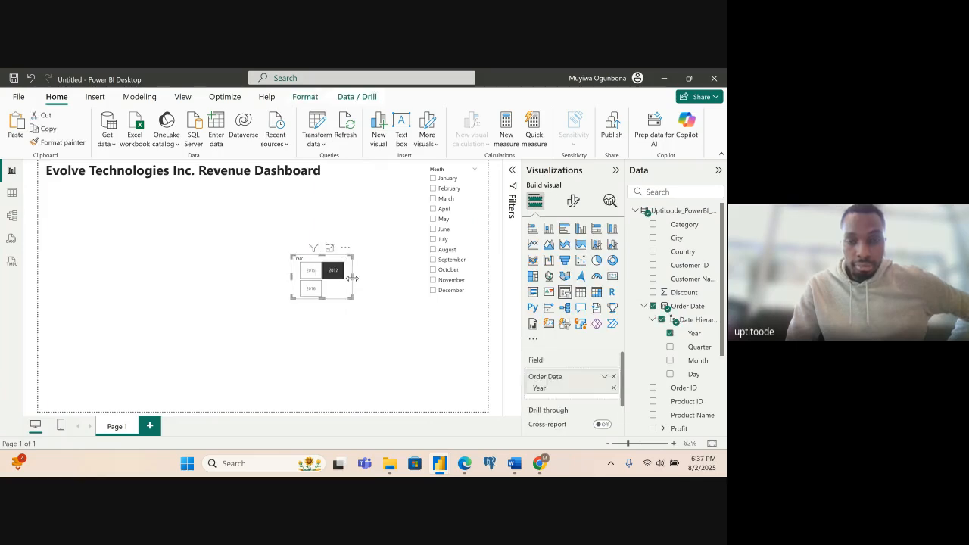
left_click_drag(352, 278, 385, 294)
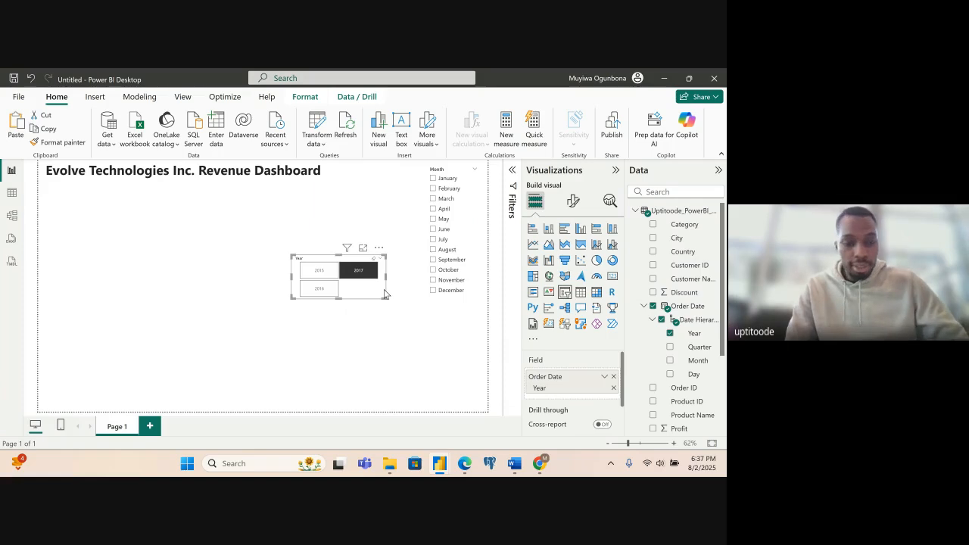
key("ctrl+z")
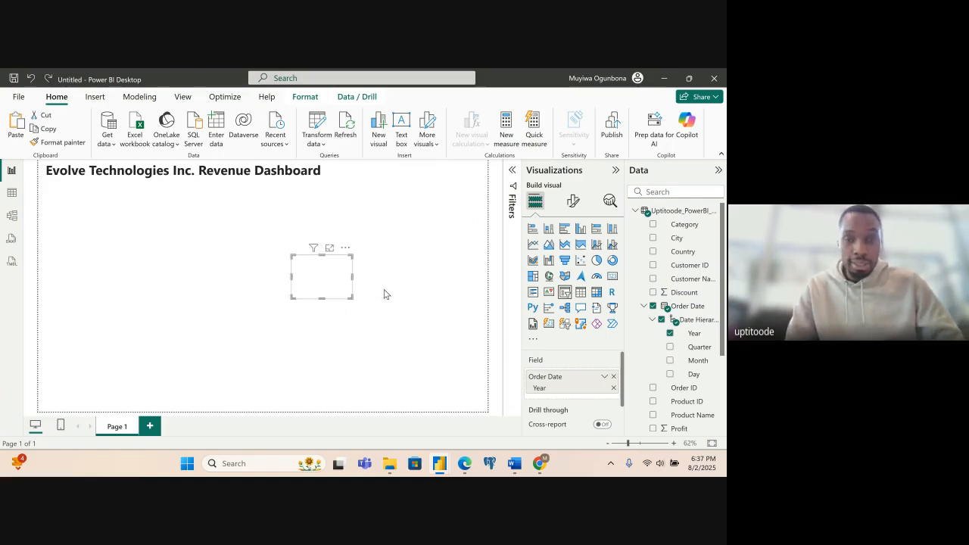
- Move the Year slicer between the report title and the Month slicer, and size it so its three tiles fit in one row
left_click(339, 306)
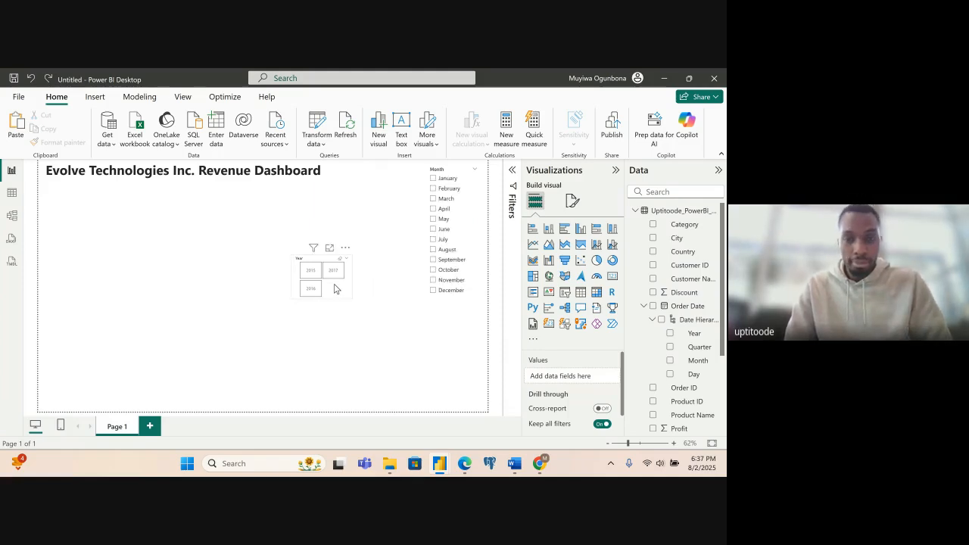
left_click(335, 288)
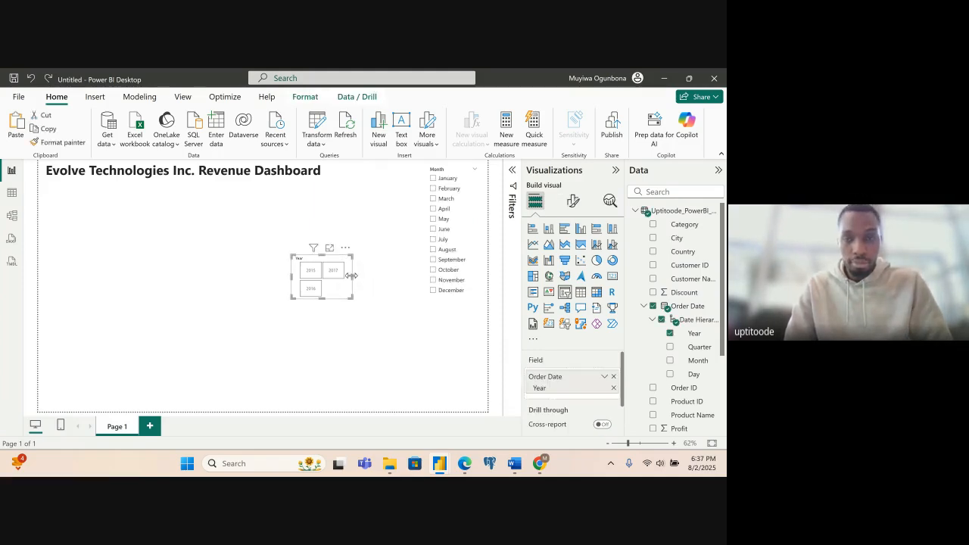
left_click_drag(352, 275, 413, 182)
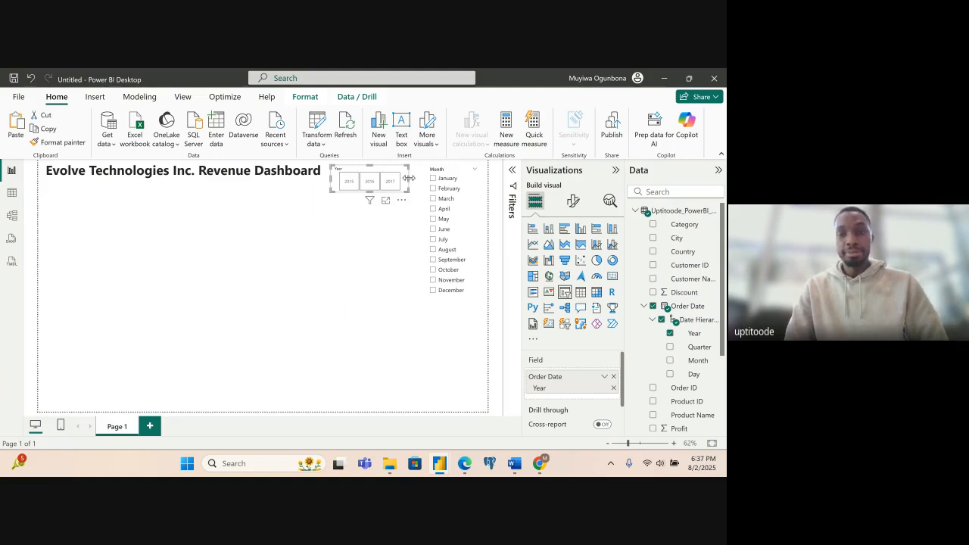
left_click_drag(409, 178, 419, 184)
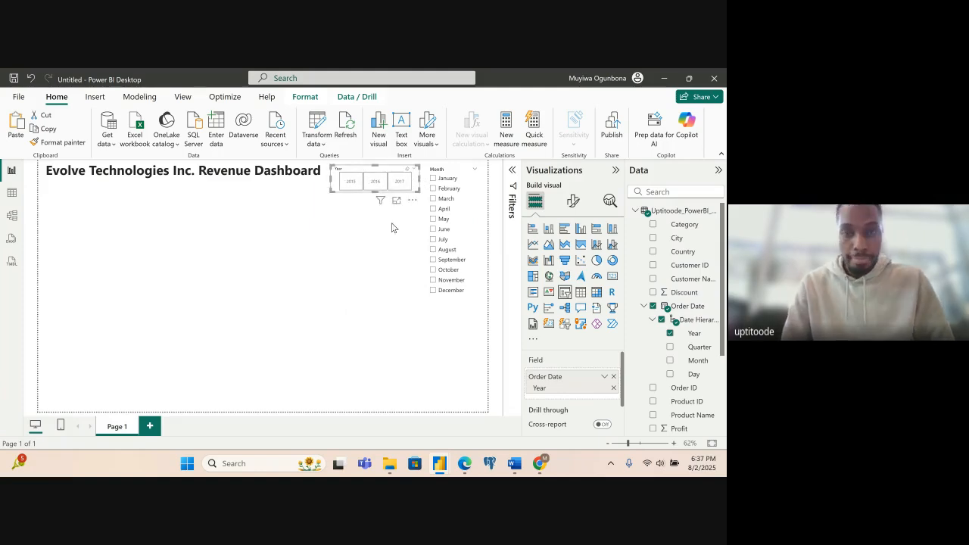
left_click(361, 277)
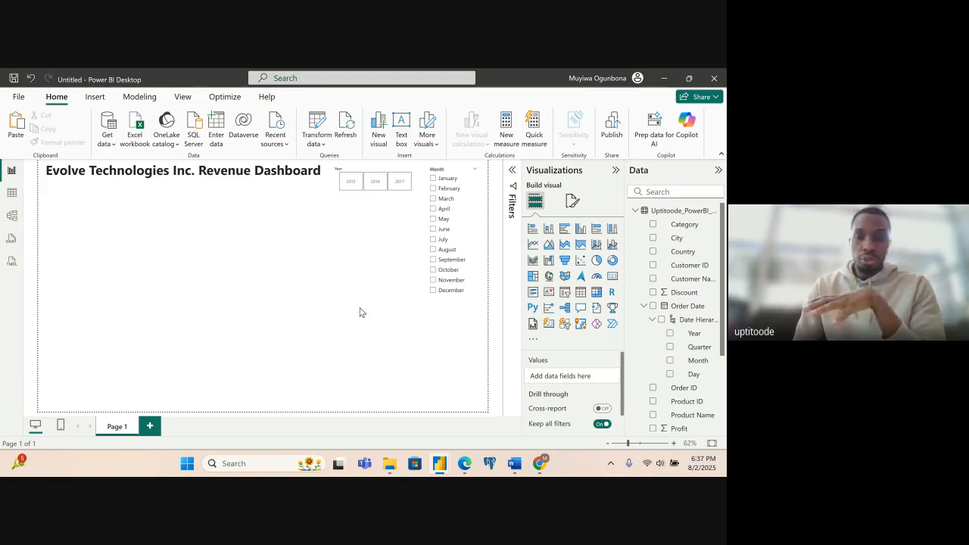
- Add a card showing the sum of Sales, place it below the report title, and reduce its width by about half
left_click(612, 279)
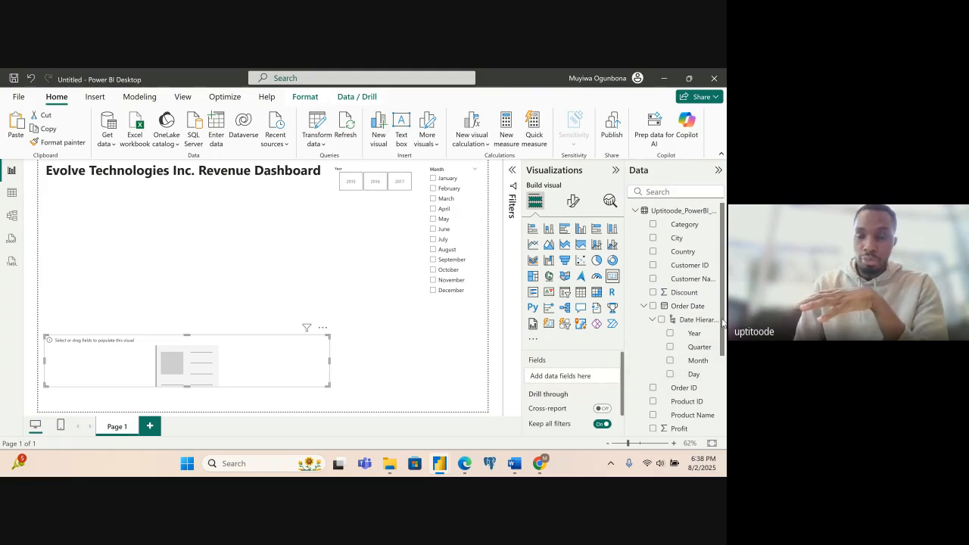
left_click_drag(722, 322, 723, 398)
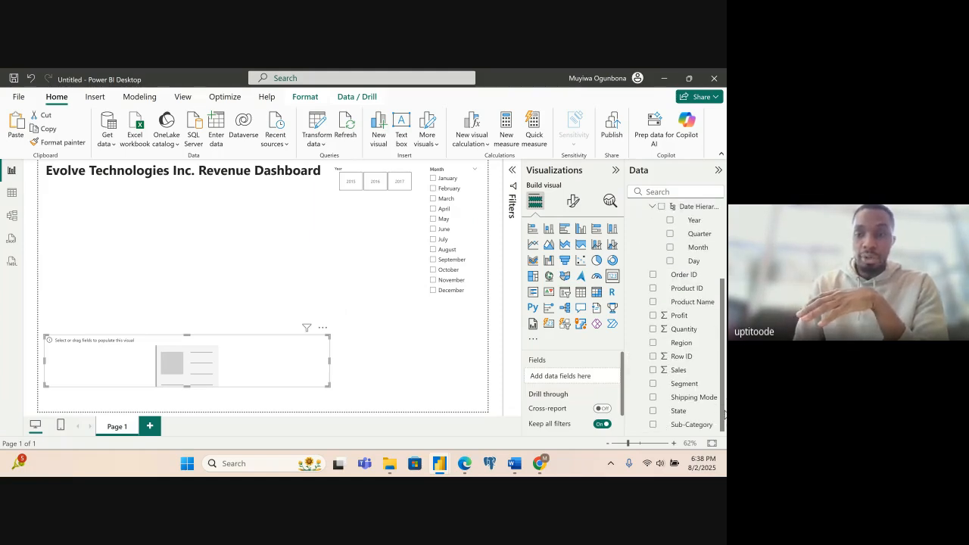
left_click(654, 372)
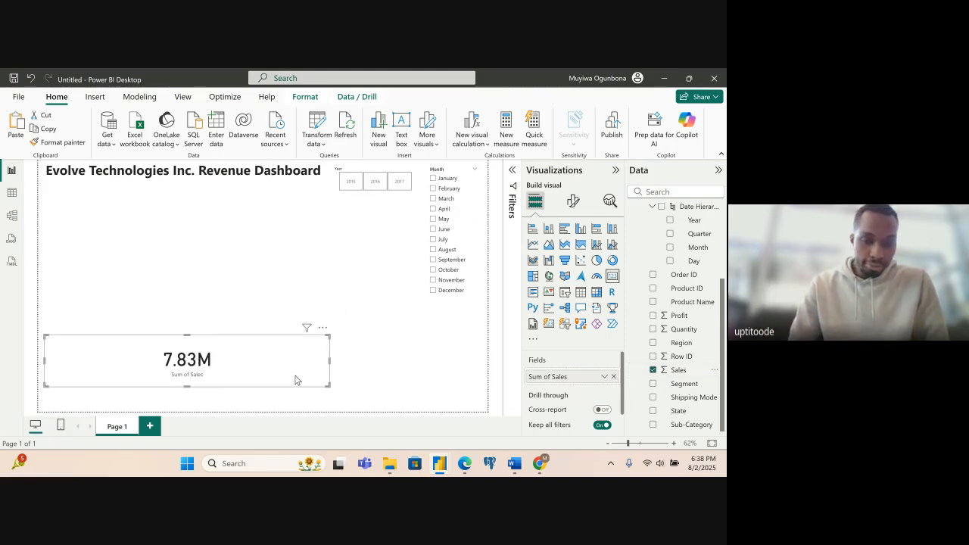
left_click_drag(296, 380, 273, 226)
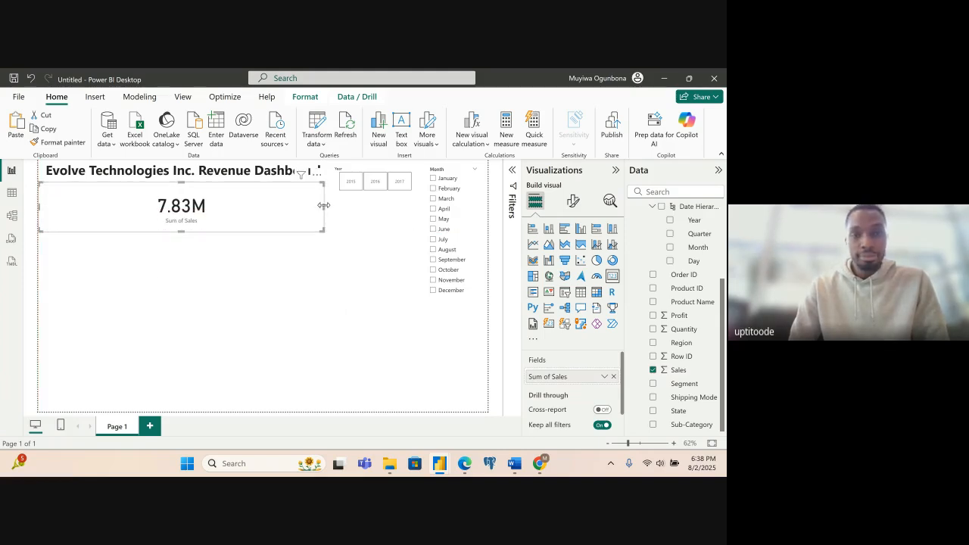
left_click_drag(322, 206, 158, 218)
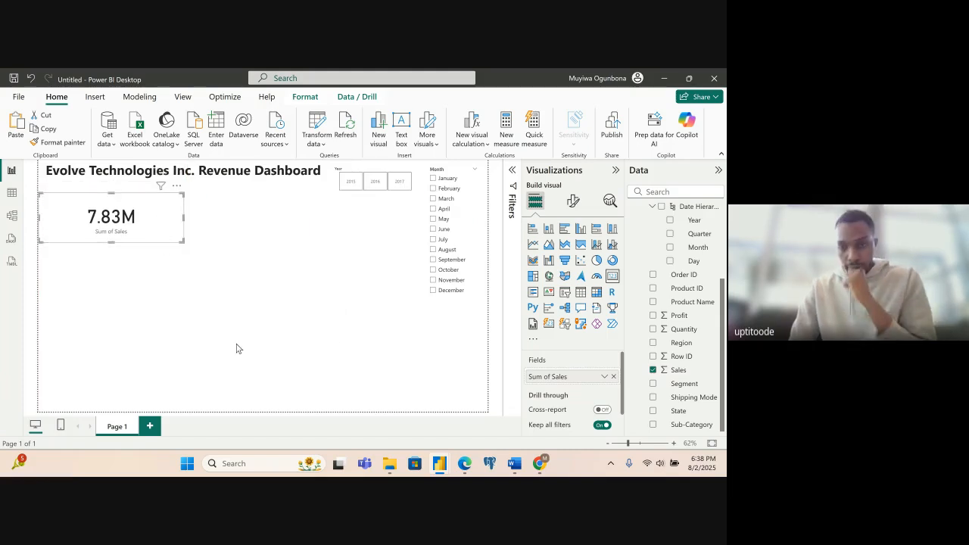
left_click(357, 335)
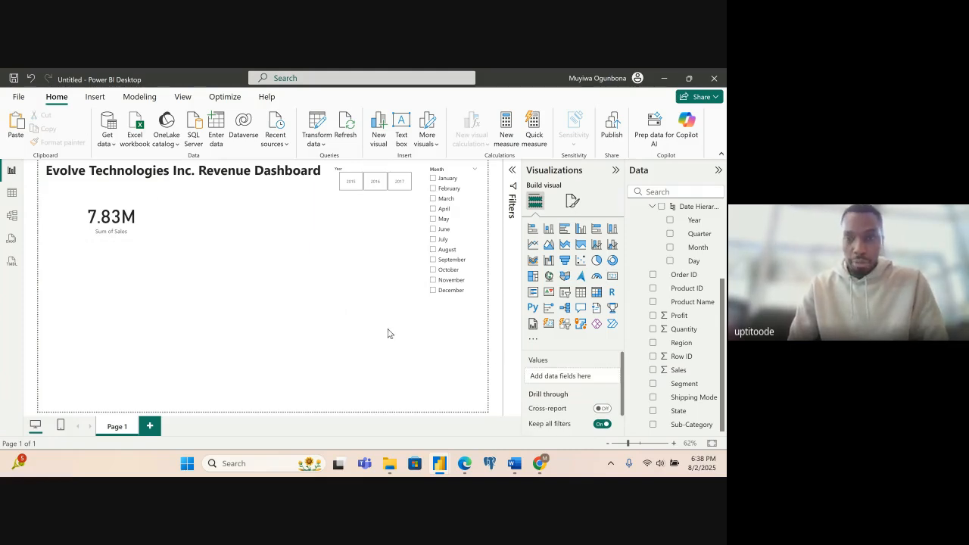
- Make two copies of the Sales card, placing one below the original and the other below the Year slicer
left_click(145, 230)
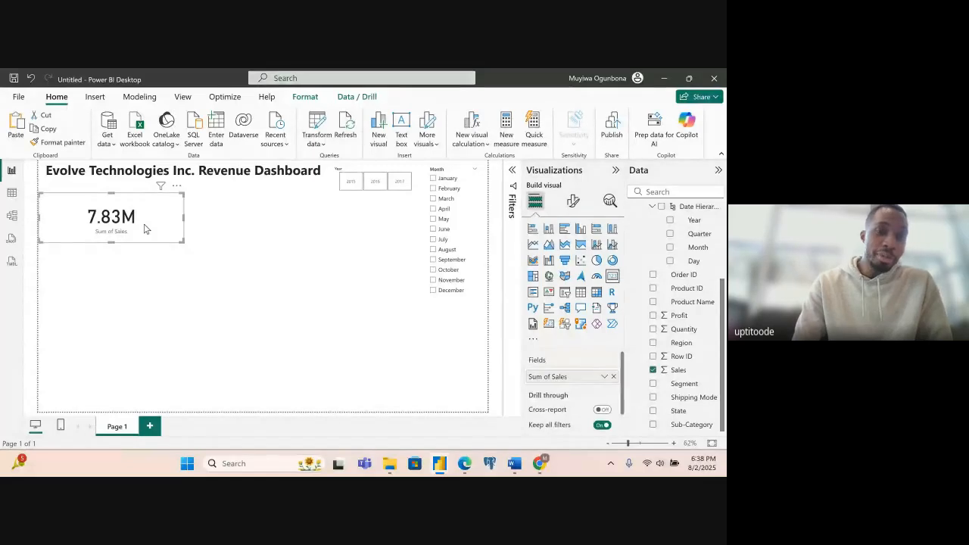
key("ctrl+v")
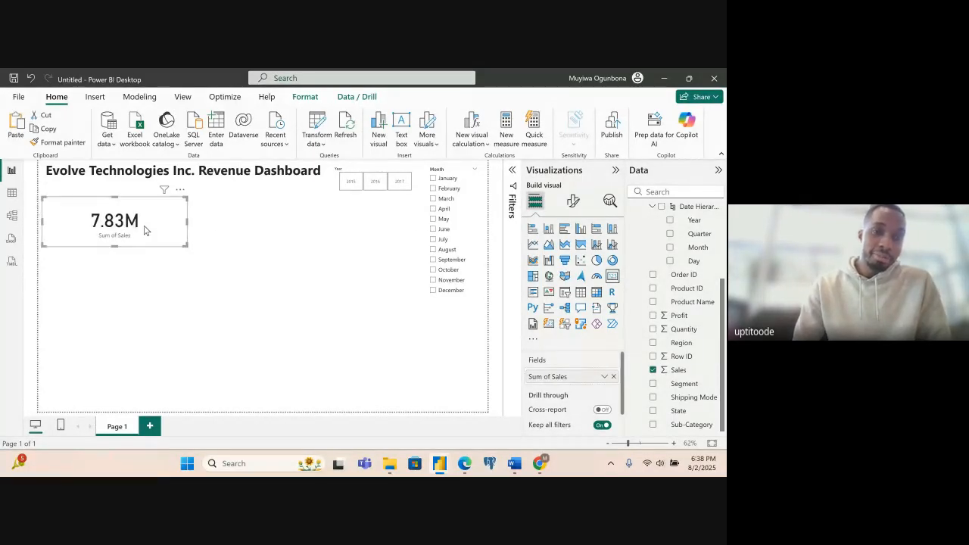
left_click_drag(145, 229, 165, 265)
left_click(179, 232)
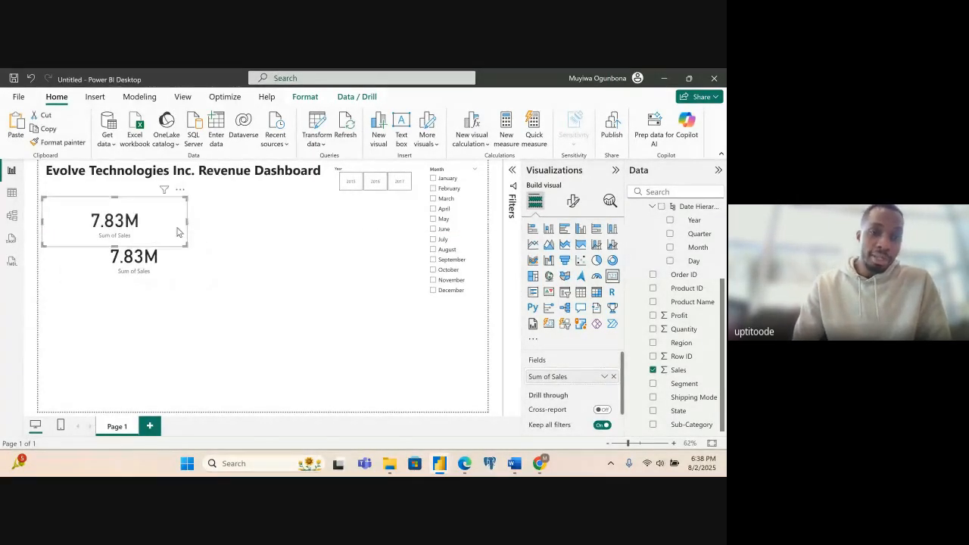
left_click_drag(176, 222, 365, 231)
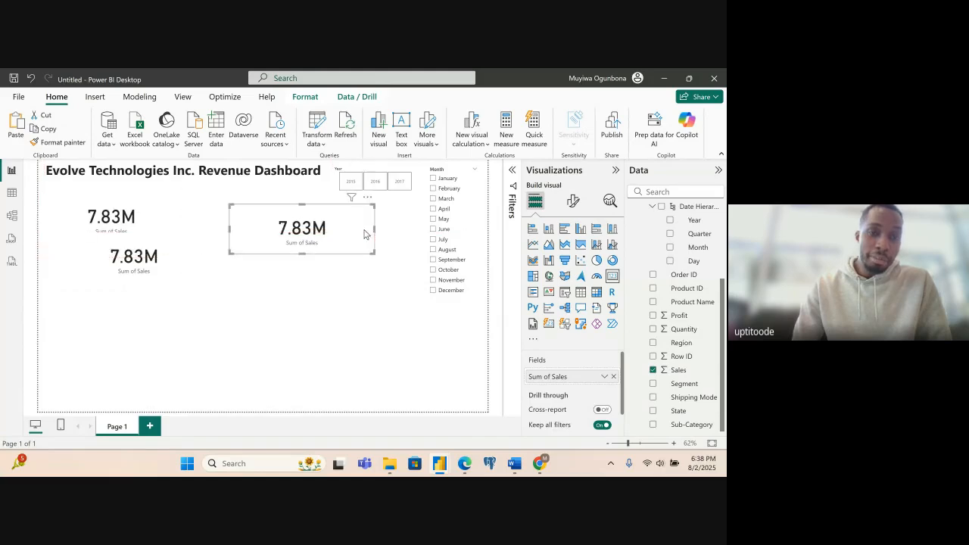
- Replace Sales with Profit in the card copy below the original, and shift that card slightly toward the page's middle
left_click(177, 253)
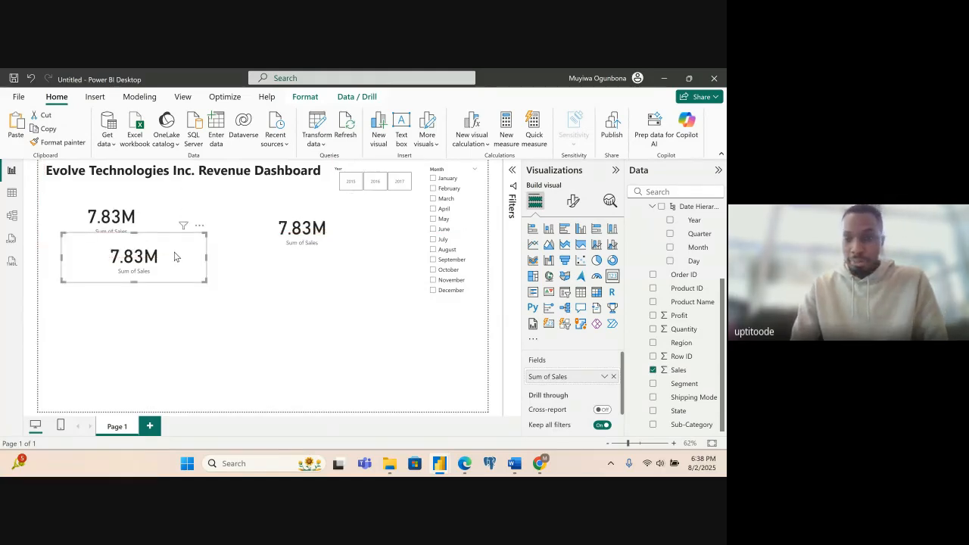
left_click(651, 370)
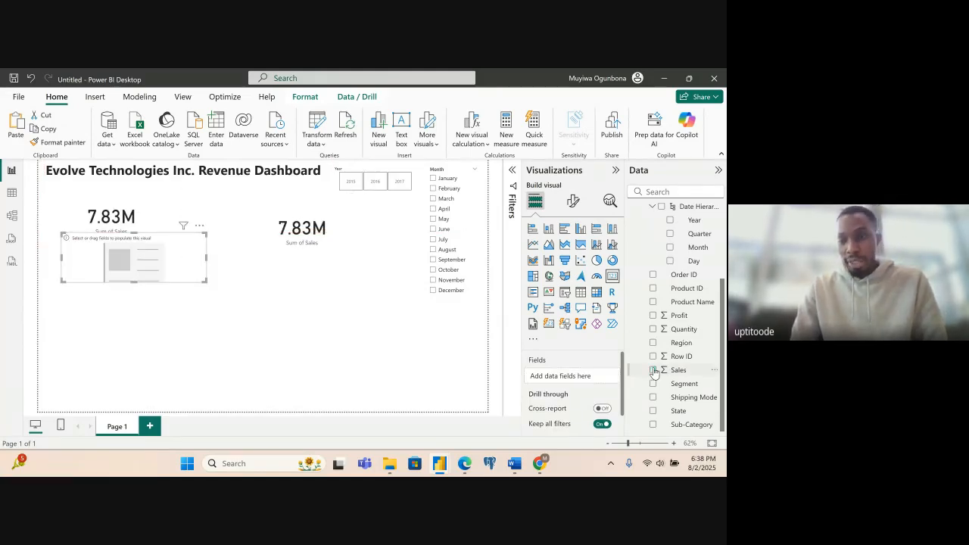
left_click(653, 315)
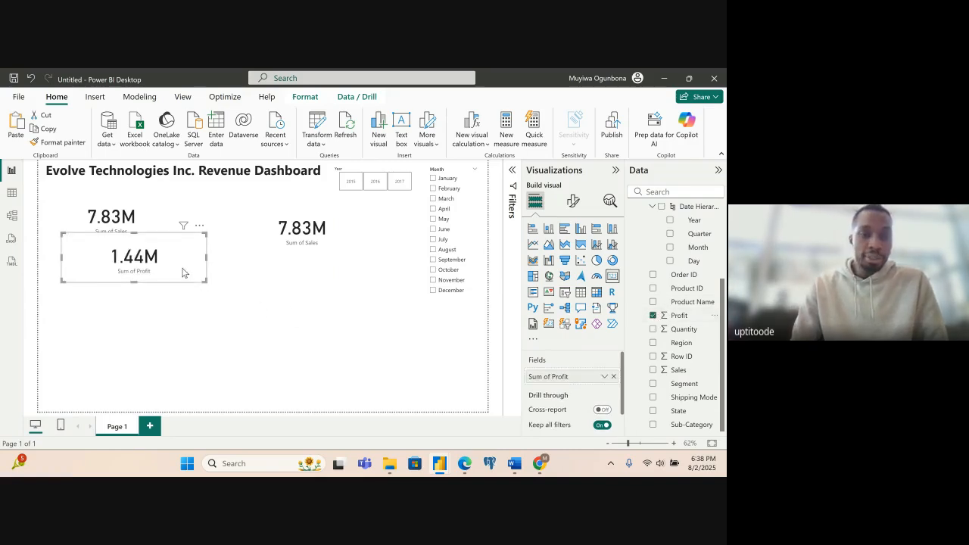
left_click_drag(186, 275, 220, 286)
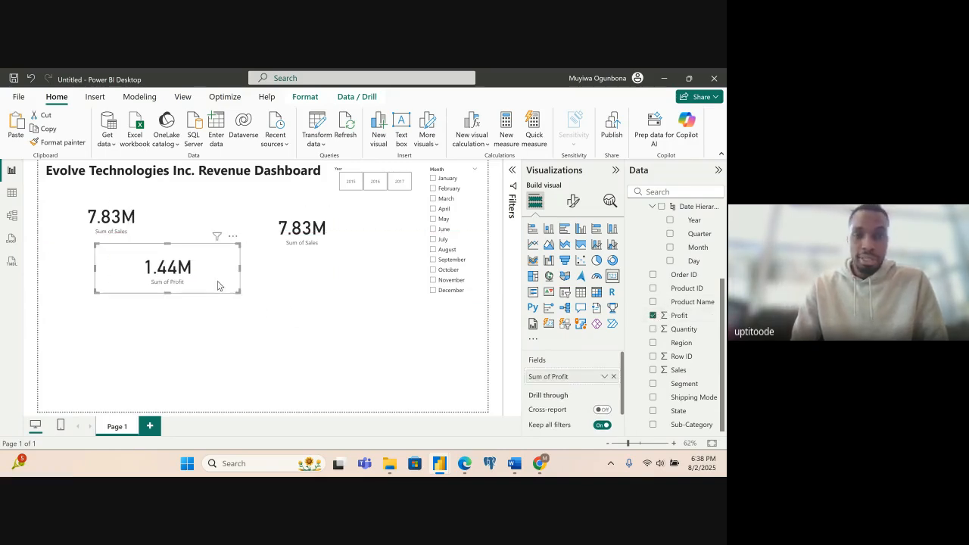
- Replace Sales with Quantity in the other card copy, and move that card next to the Month slicer
left_click(340, 240)
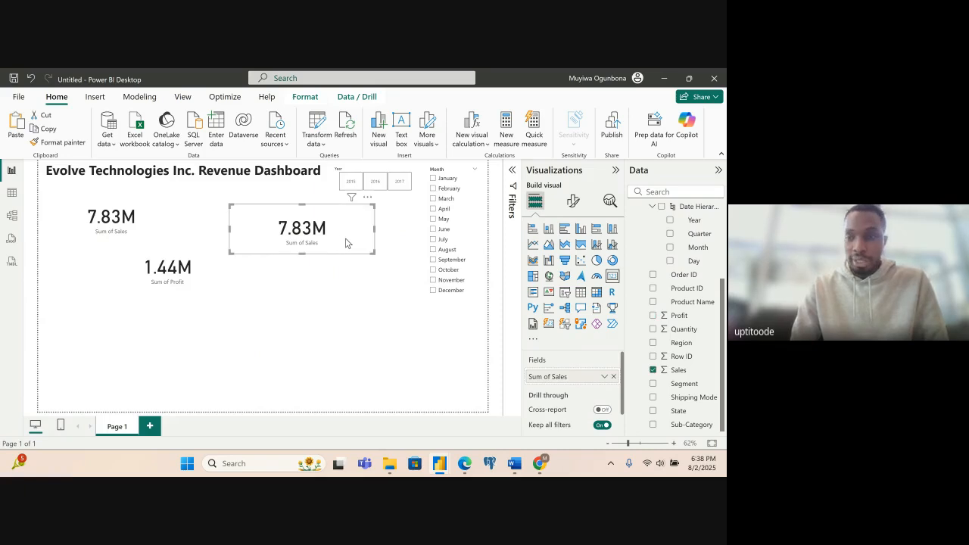
left_click(654, 371)
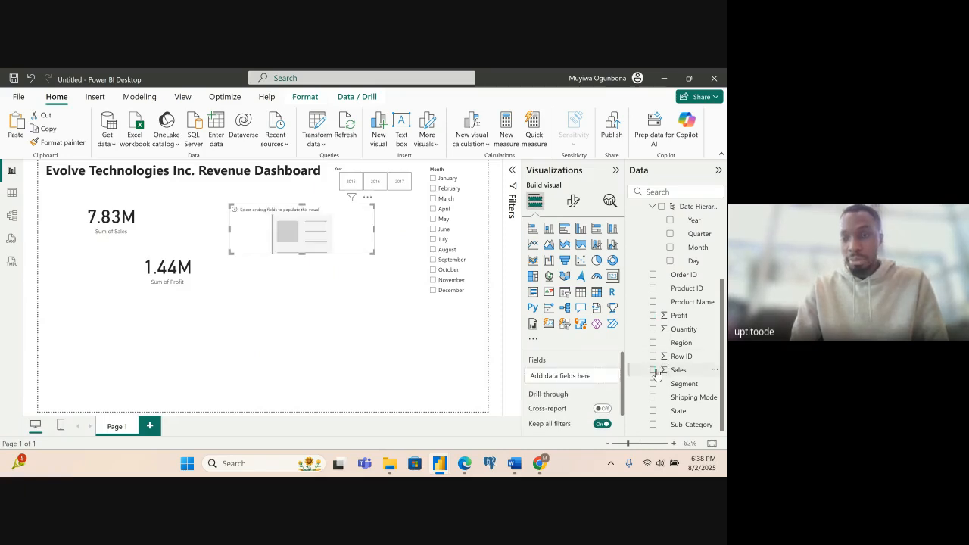
left_click(653, 329)
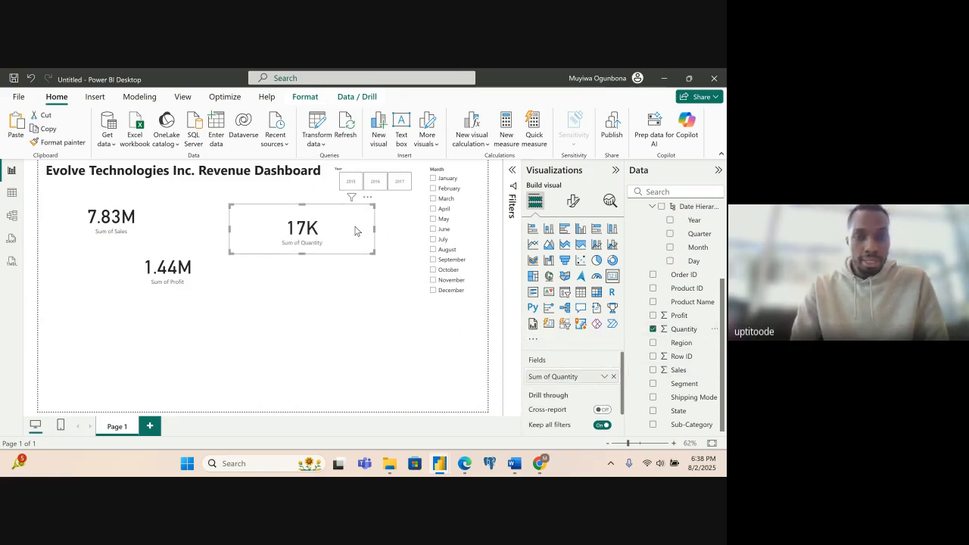
left_click_drag(354, 232, 398, 229)
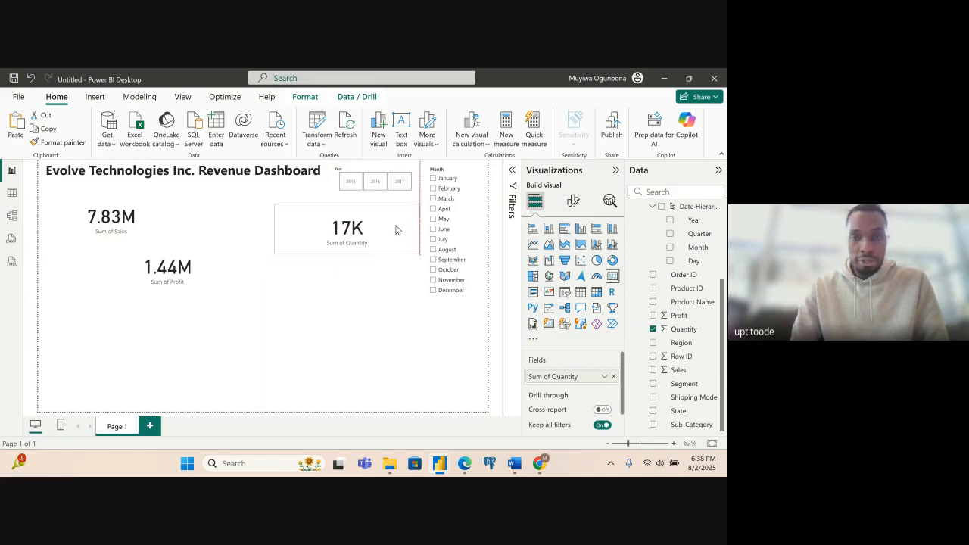
- Move the Profit card between the Sales and Quantity cards, aligned level with the Sales card
left_click(193, 262)
left_click_drag(207, 267, 286, 221)
left_click(155, 236)
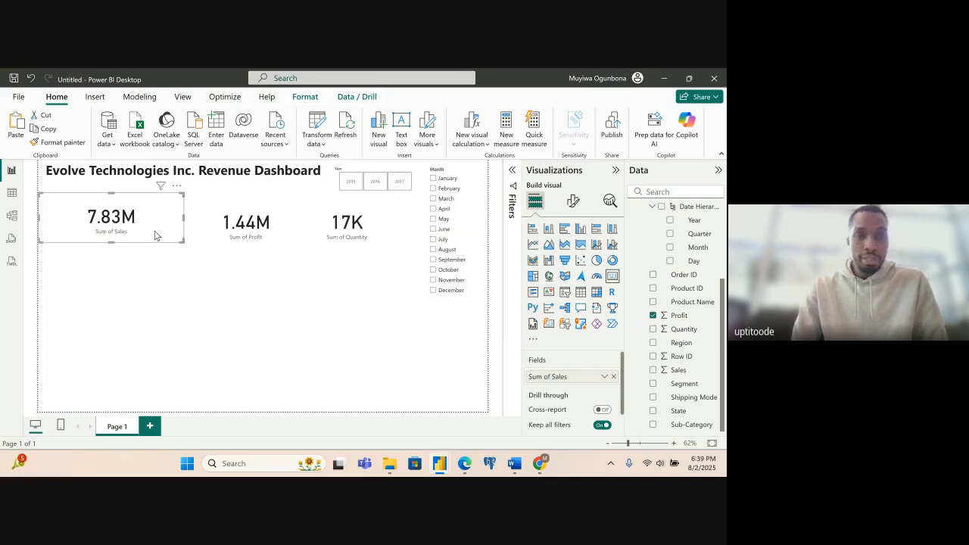
left_click_drag(203, 235, 209, 229)
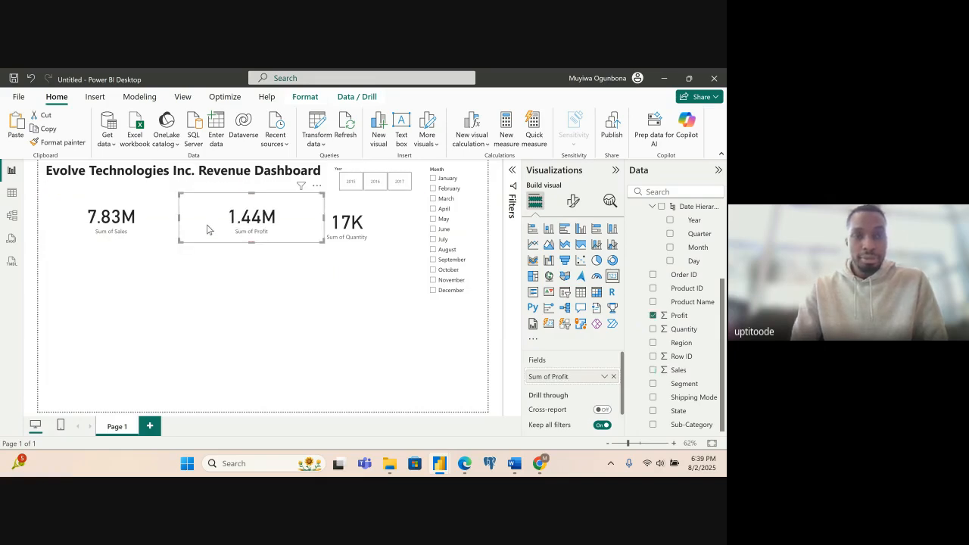
- Shift the Quantity card slightly closer to the Month slicer
left_click(394, 233)
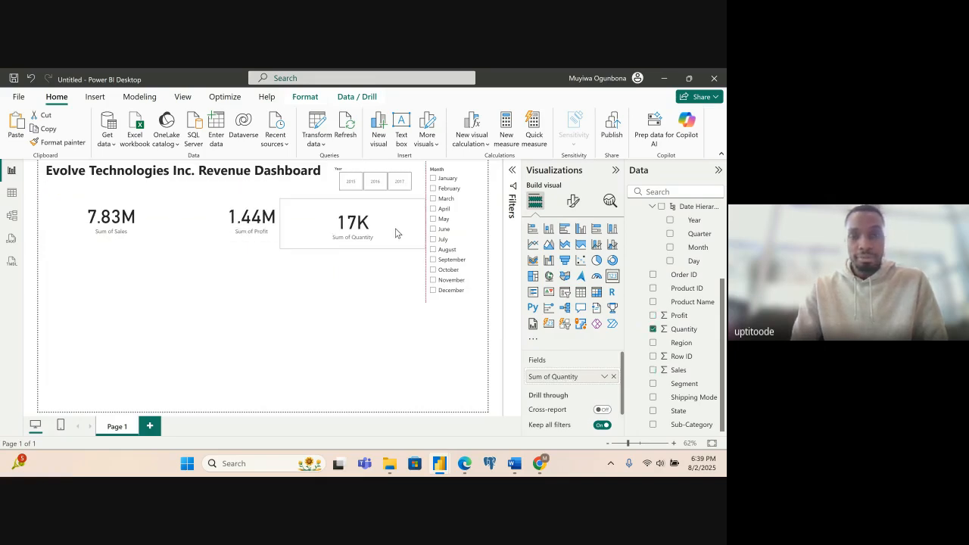
left_click(396, 332)
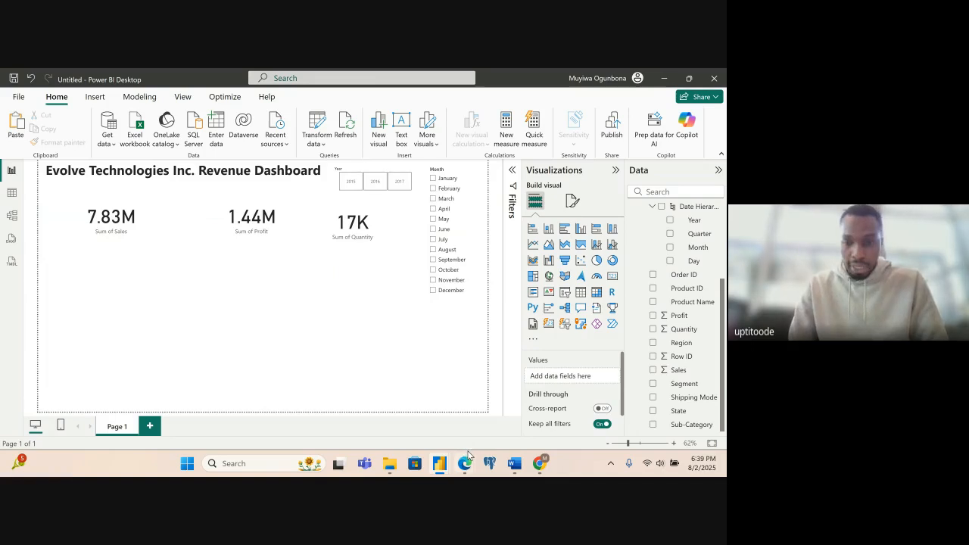
- Switch to the project brief PDF in Edge, review the project's aims, and return to the Power BI report
mouse_move(465, 468)
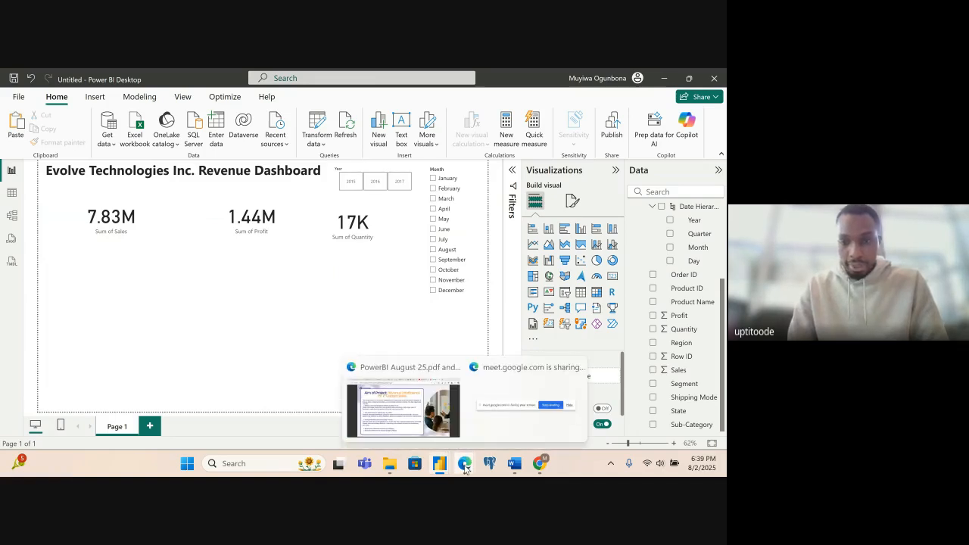
left_click(428, 429)
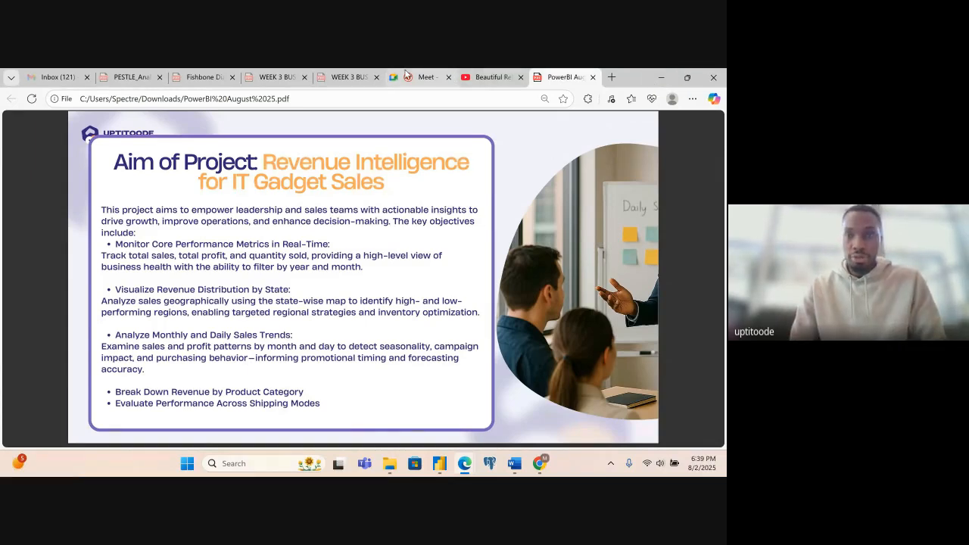
left_click(661, 76)
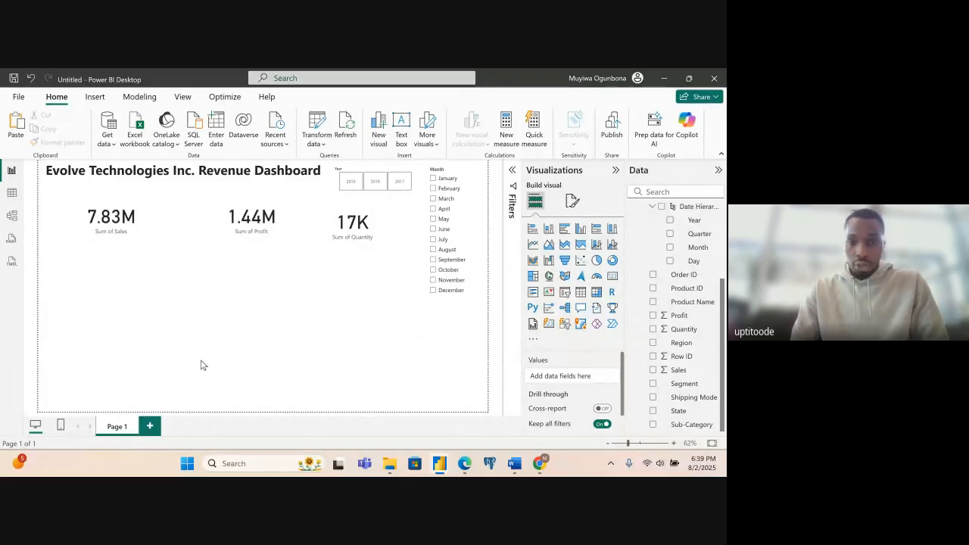
- Add a filled map to the page with State as its location
left_click(565, 277)
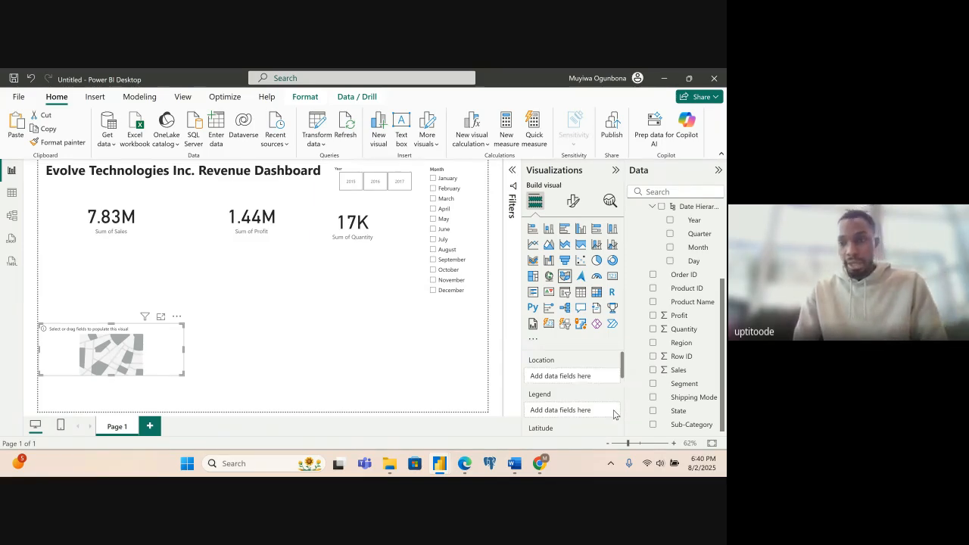
left_click(653, 411)
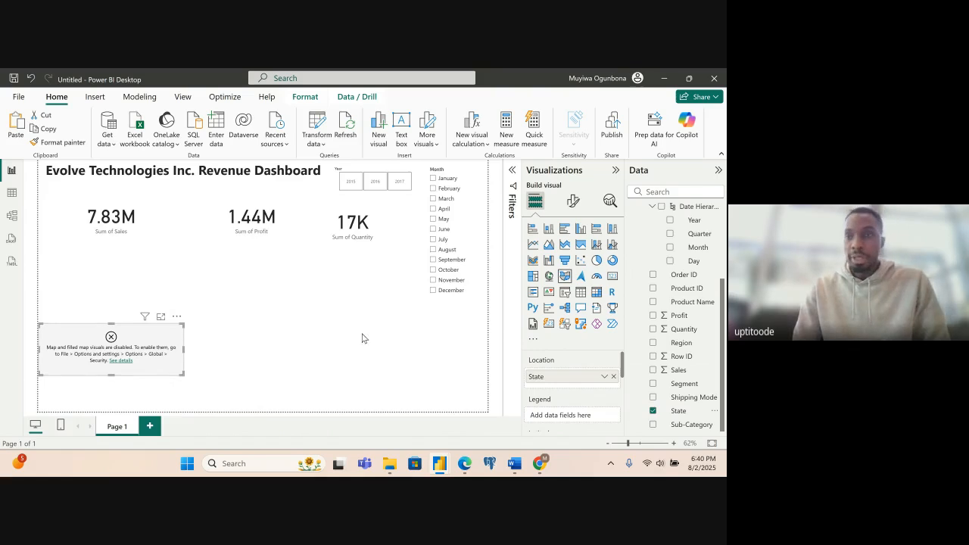
- Sign out of the Power BI account
left_click(639, 79)
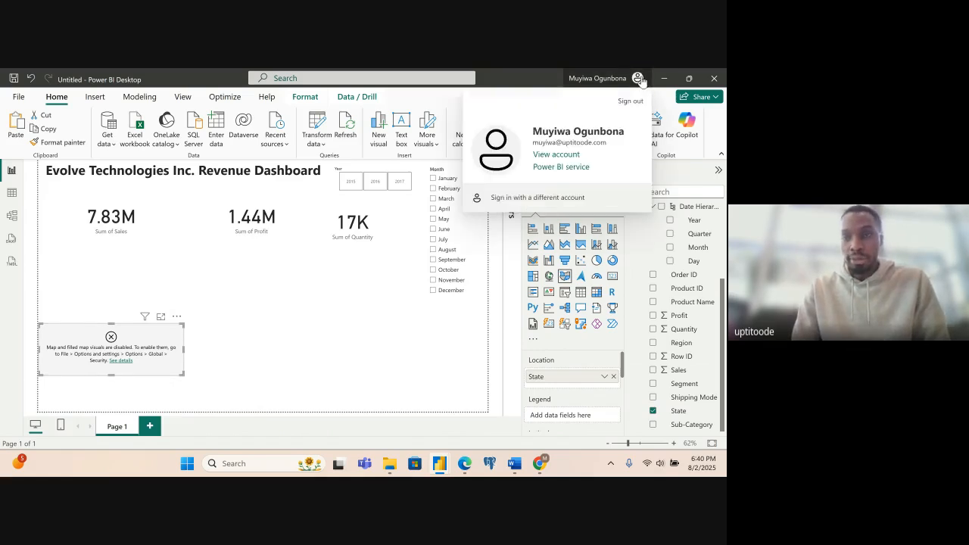
left_click(634, 106)
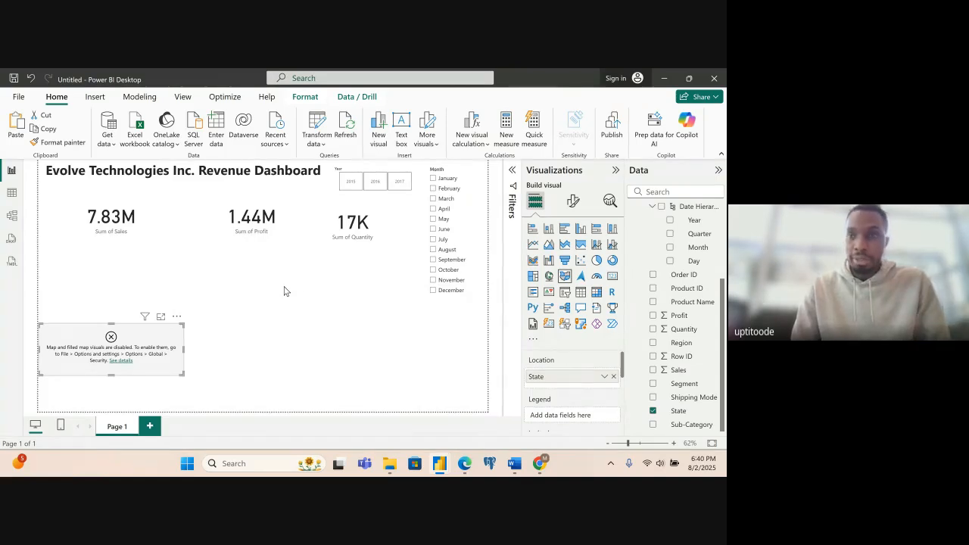
- Enable the "Use Map and Filled Map visuals" option in the global Security settings and apply it
left_click(22, 98)
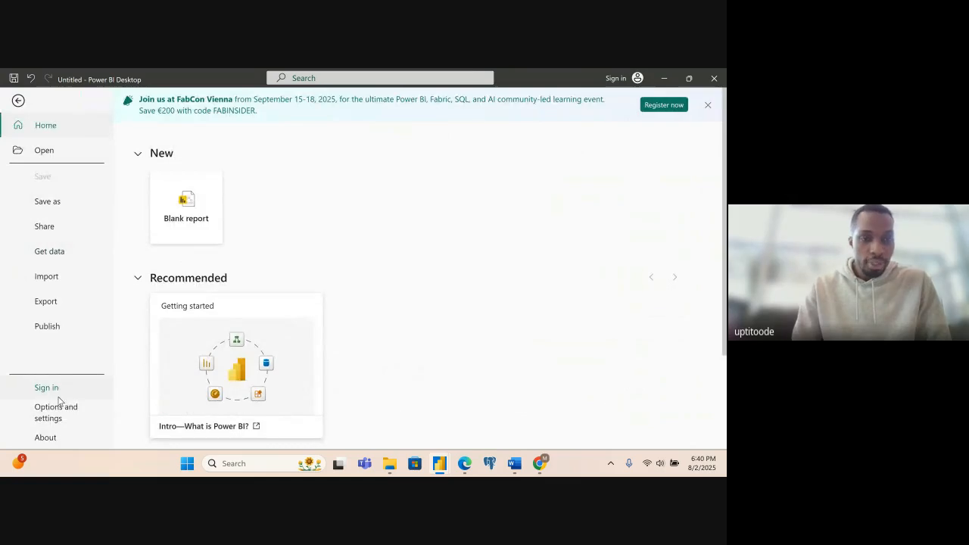
left_click(17, 102)
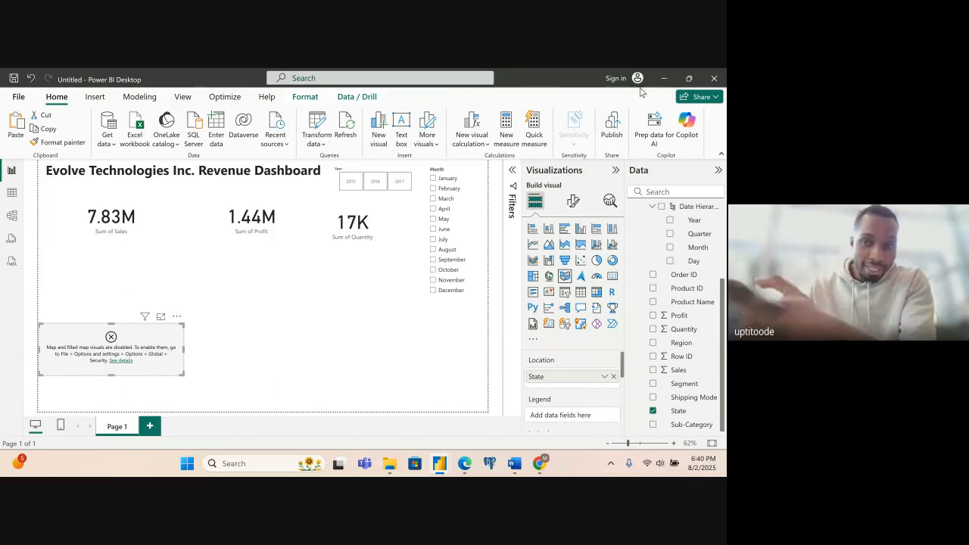
left_click(19, 98)
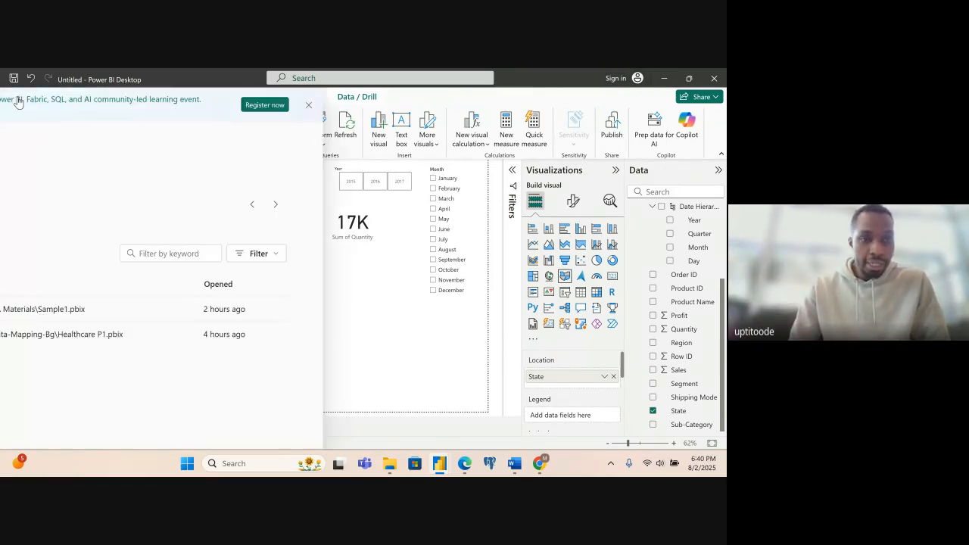
left_click(59, 416)
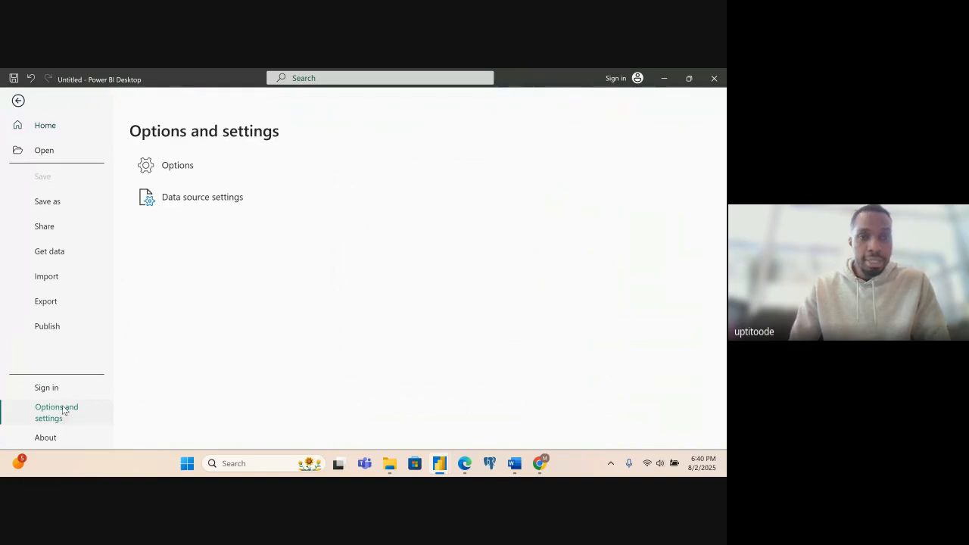
left_click(178, 167)
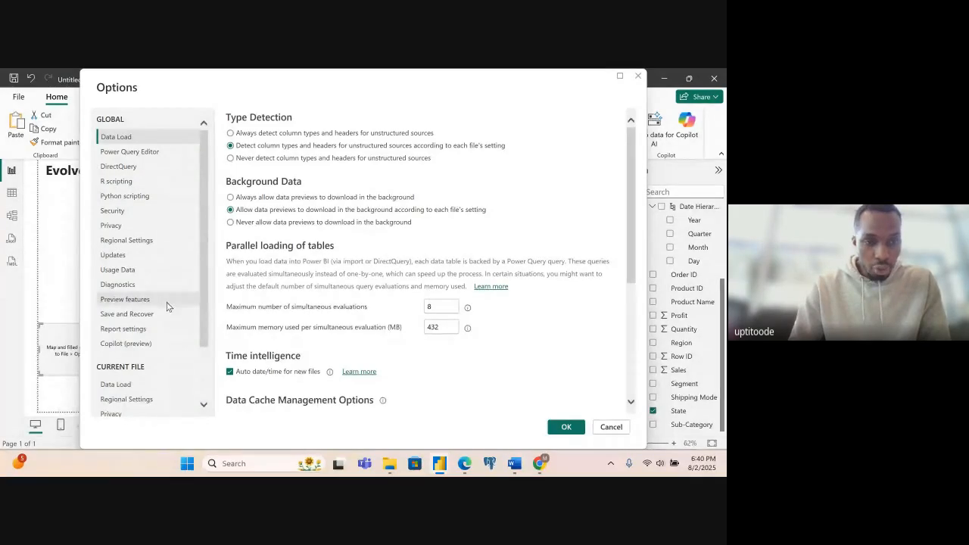
scroll(203, 283, "down", 1)
left_click_drag(204, 283, 204, 310)
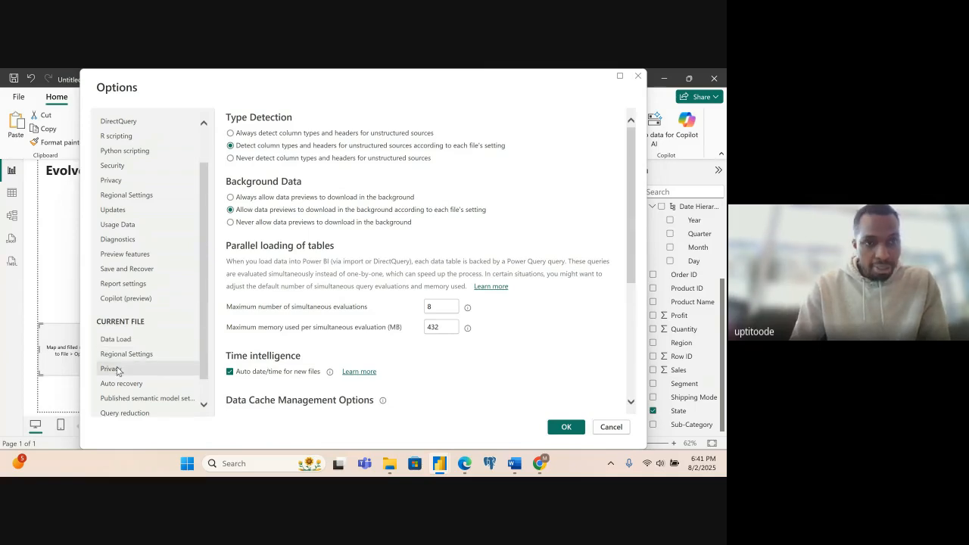
left_click(117, 169)
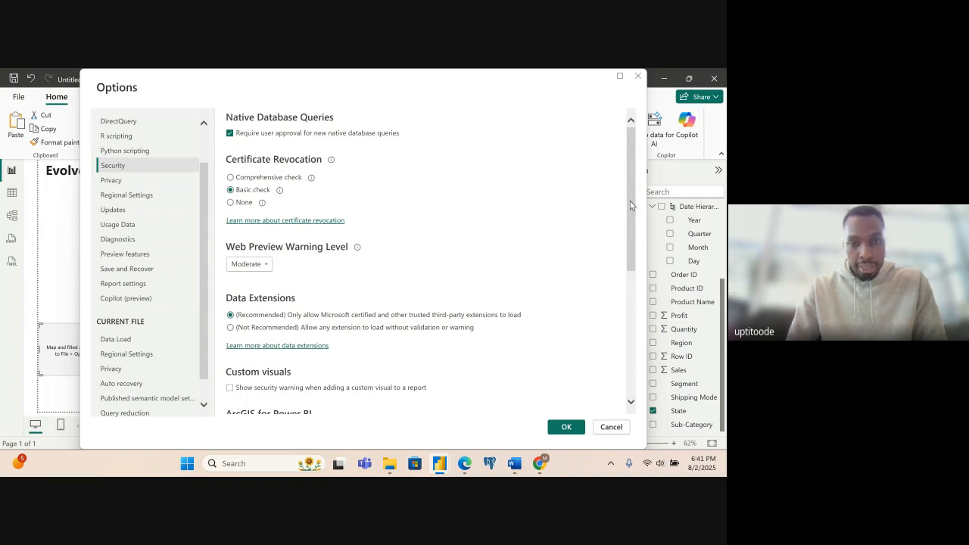
scroll(284, 228, "down", 6)
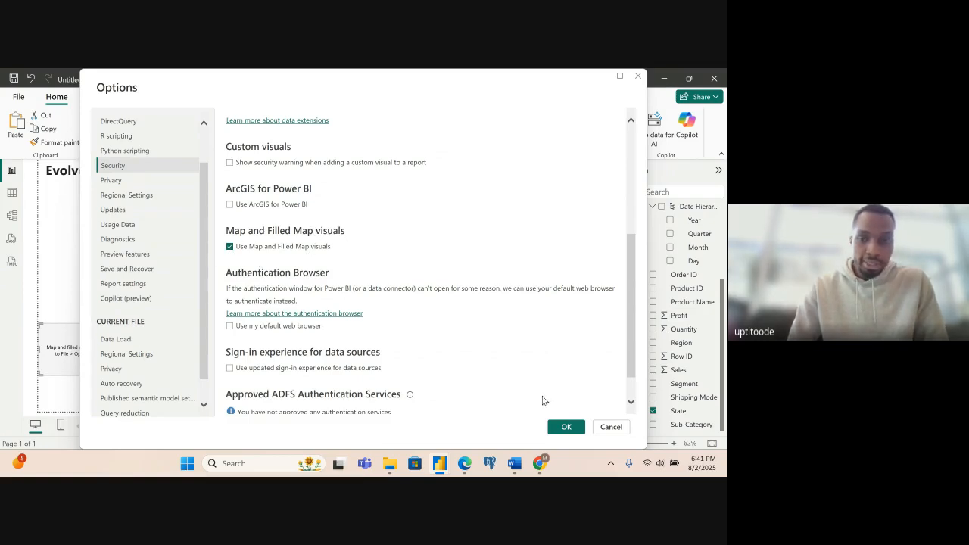
left_click(565, 428)
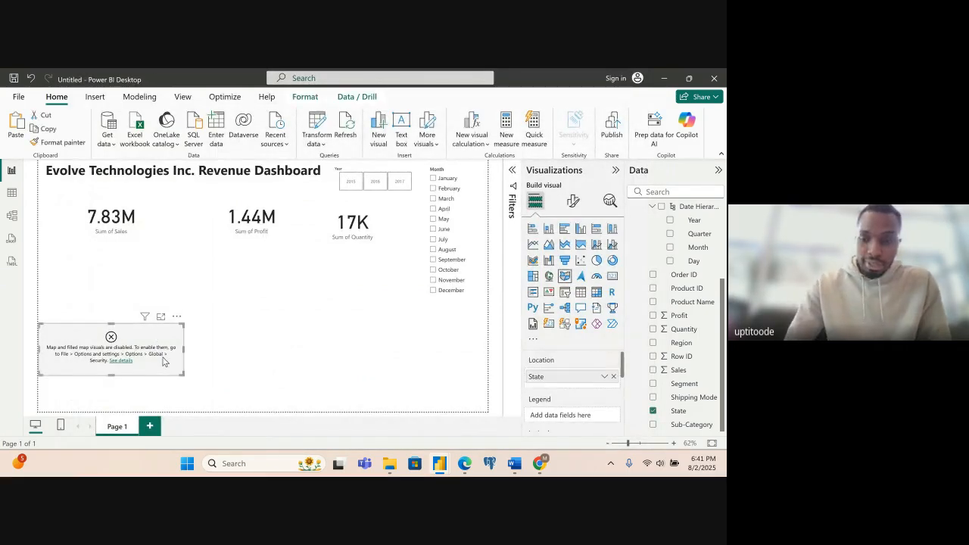
- Replace the disabled map with a new filled map that uses State as its location
key("Delete")
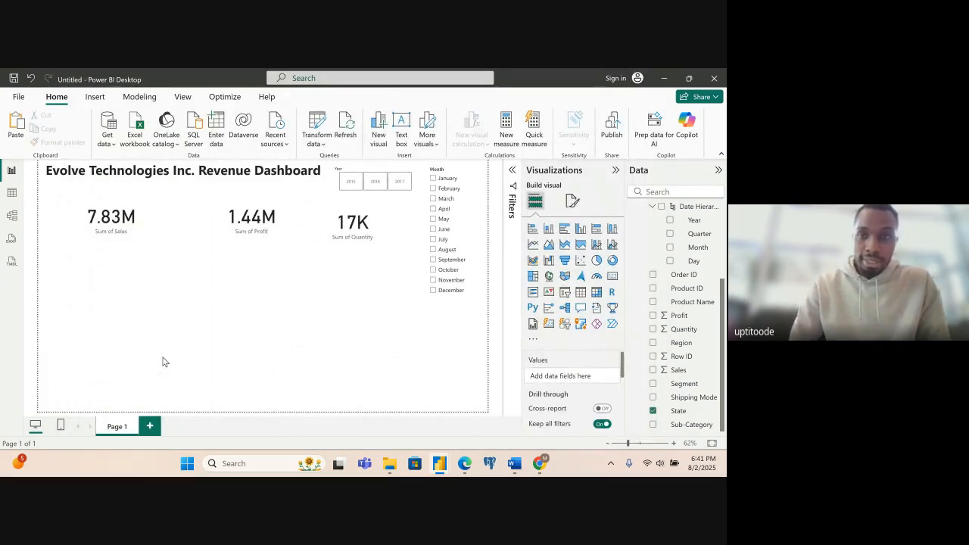
left_click(564, 277)
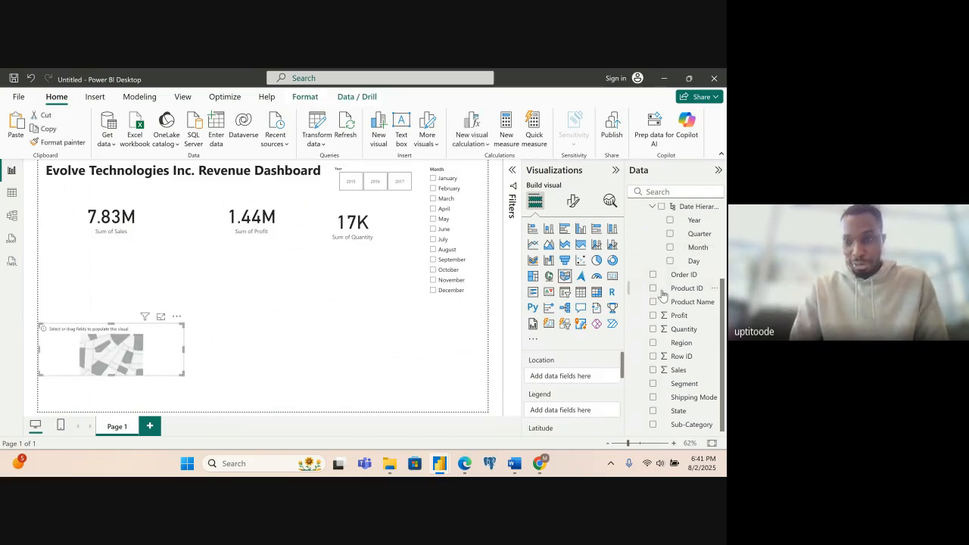
left_click(654, 412)
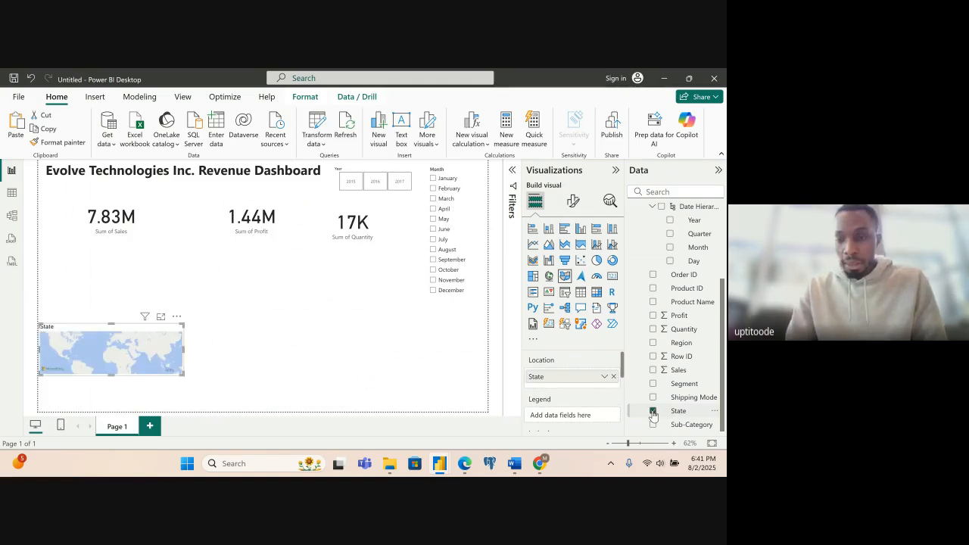
- Add Sales to the filled map's tooltips and inspect the tooltip of a state on the map
scroll(622, 366, "down", 1)
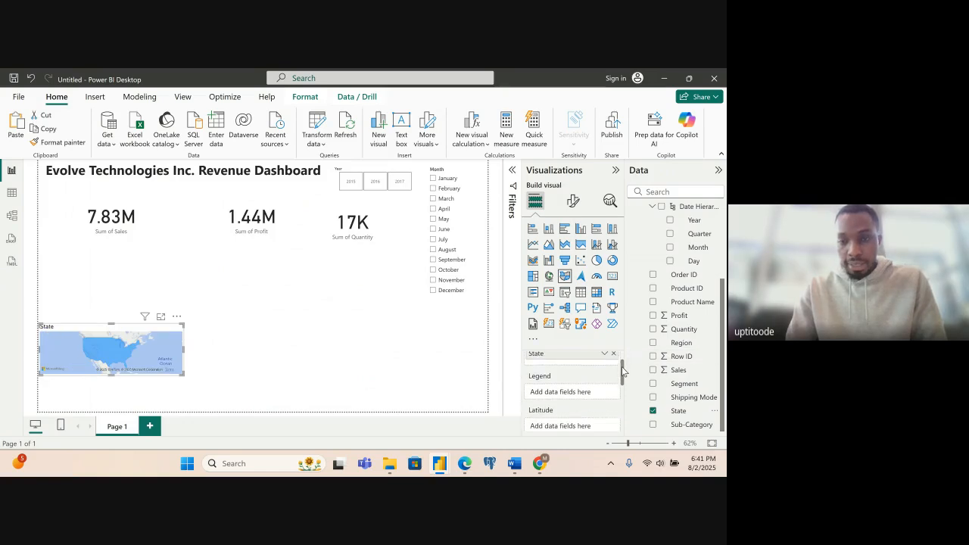
scroll(622, 367, "down", 1)
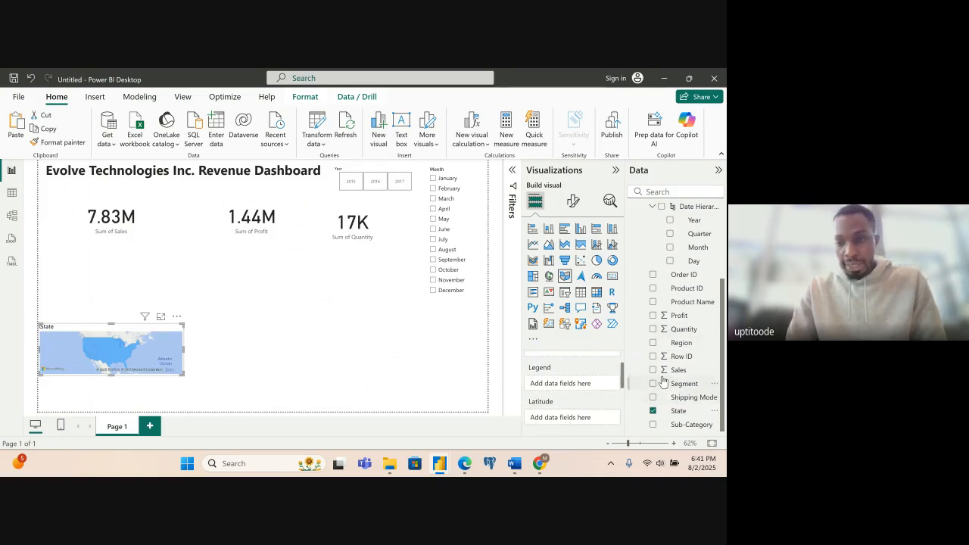
left_click(653, 370)
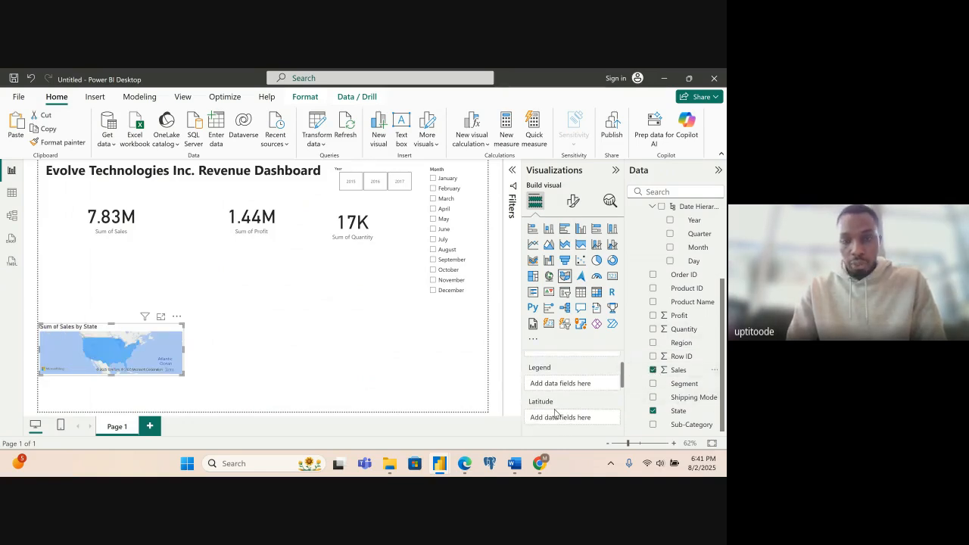
left_click_drag(621, 385, 586, 412)
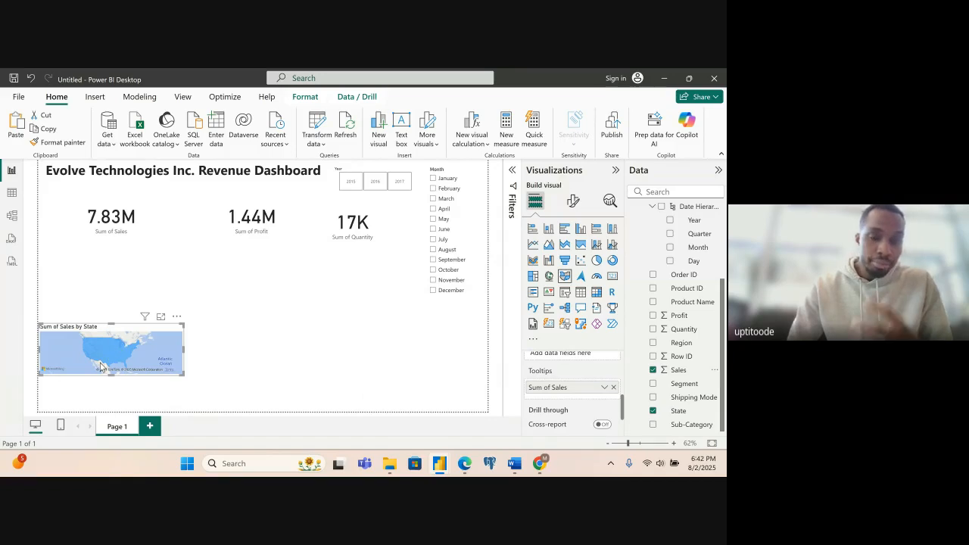
mouse_move(110, 360)
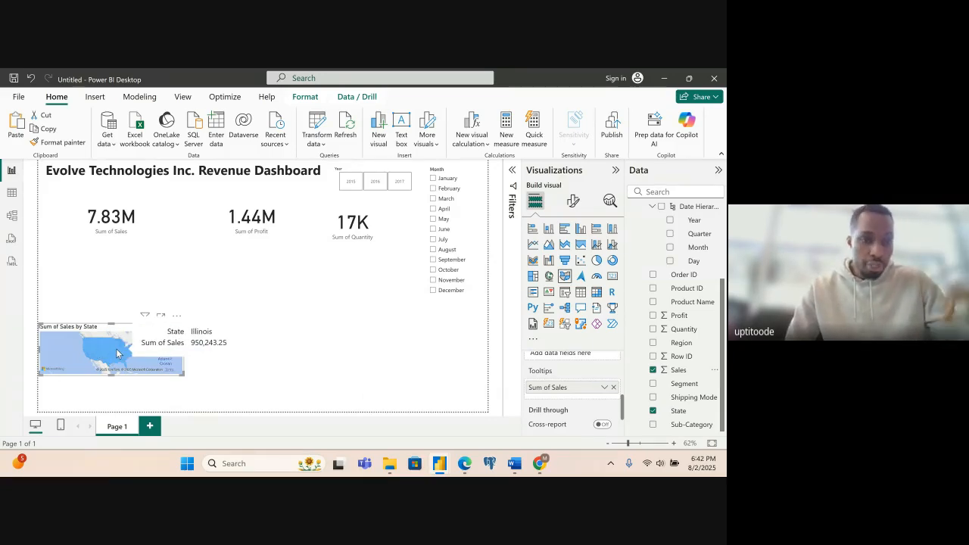
- Try Sales as the map's Longitude and Legend, and move it to Location below State
left_click_drag(623, 409, 574, 383)
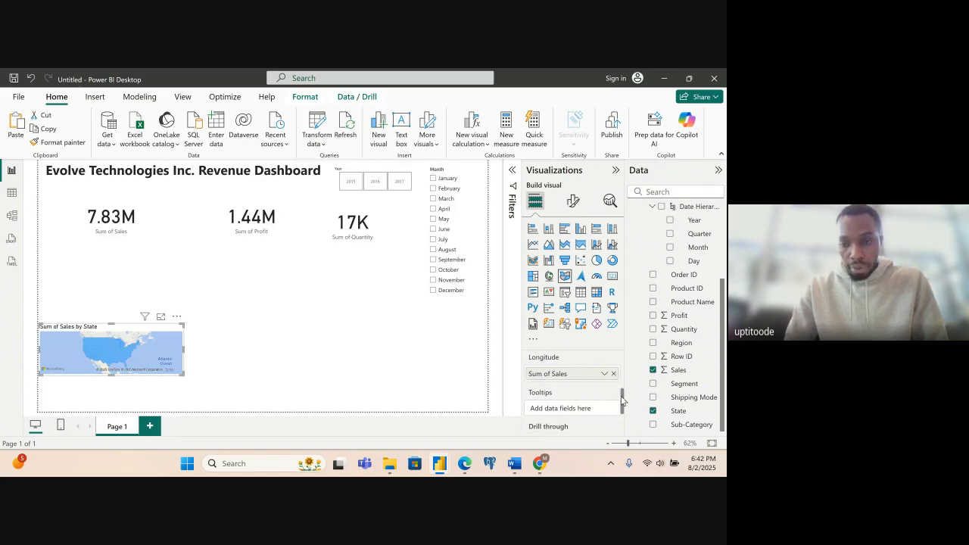
left_click_drag(623, 401, 623, 385)
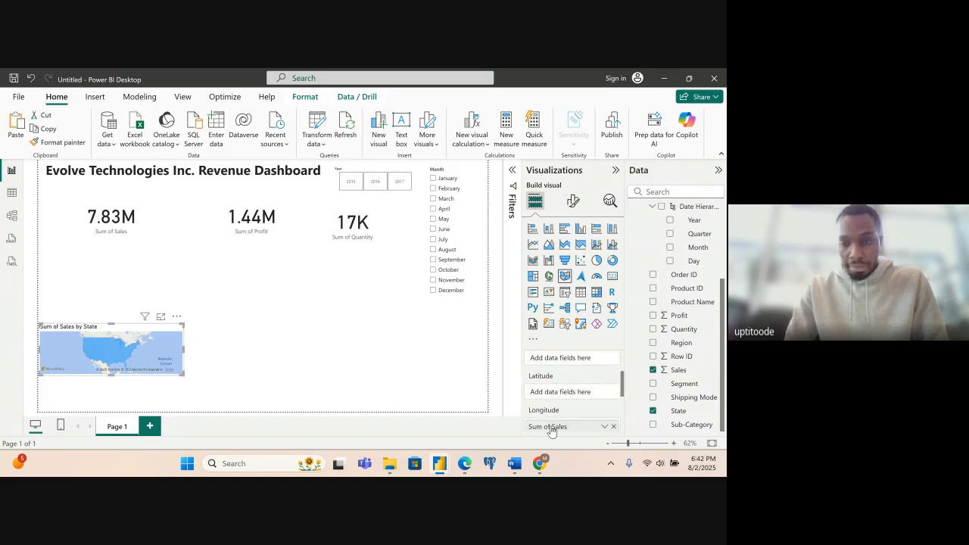
left_click_drag(552, 429, 552, 365)
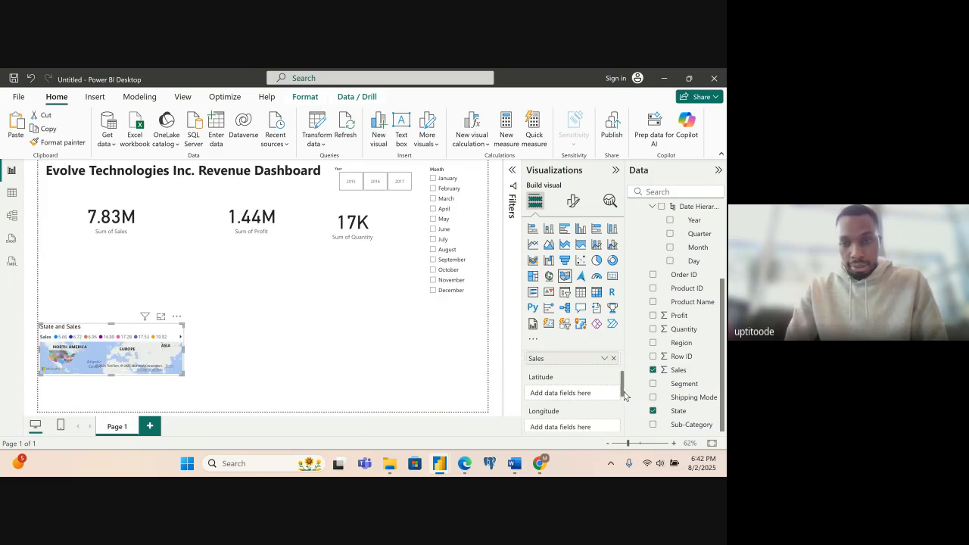
left_click_drag(622, 394, 623, 376)
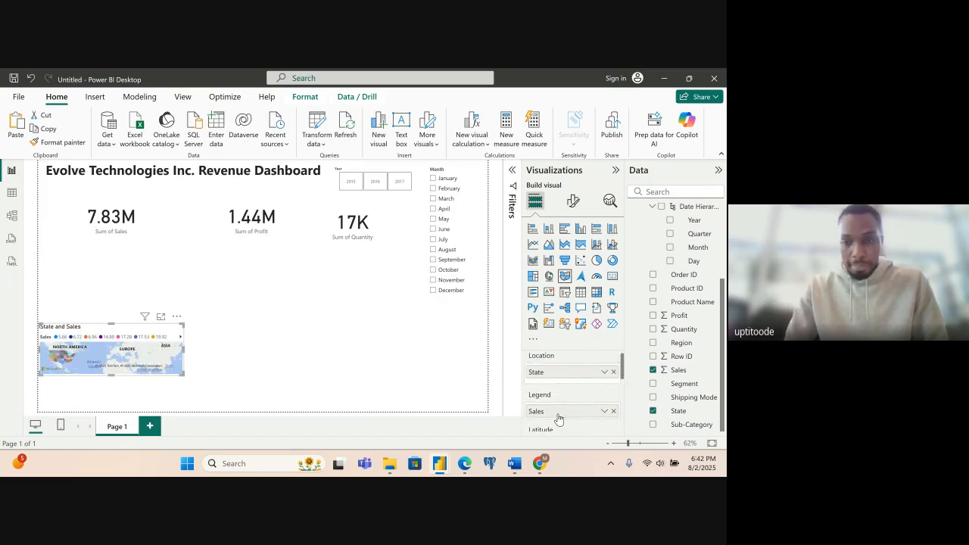
left_click_drag(552, 411, 561, 387)
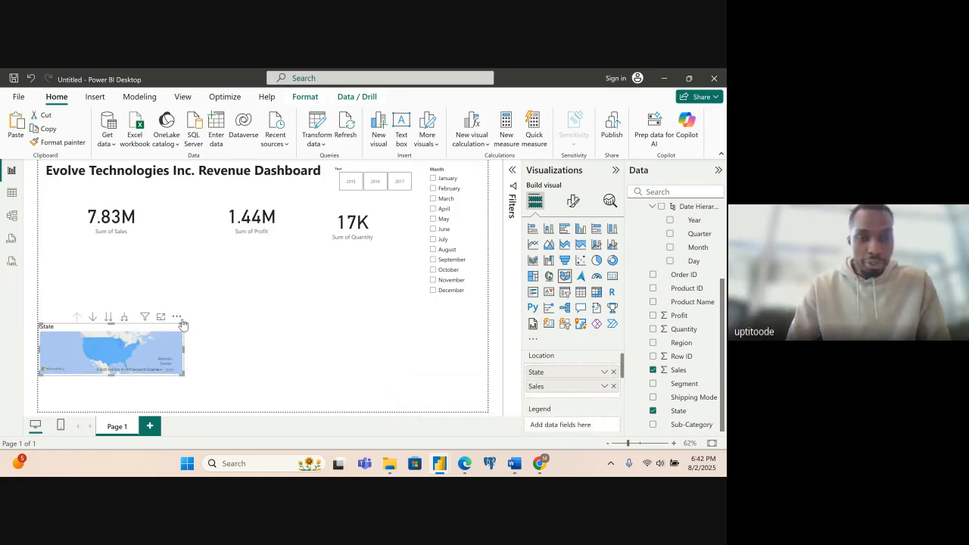
- Enlarge the filled map and move it below the Profit and Quantity cards, beside the Month slicer
left_click_drag(183, 322, 195, 301)
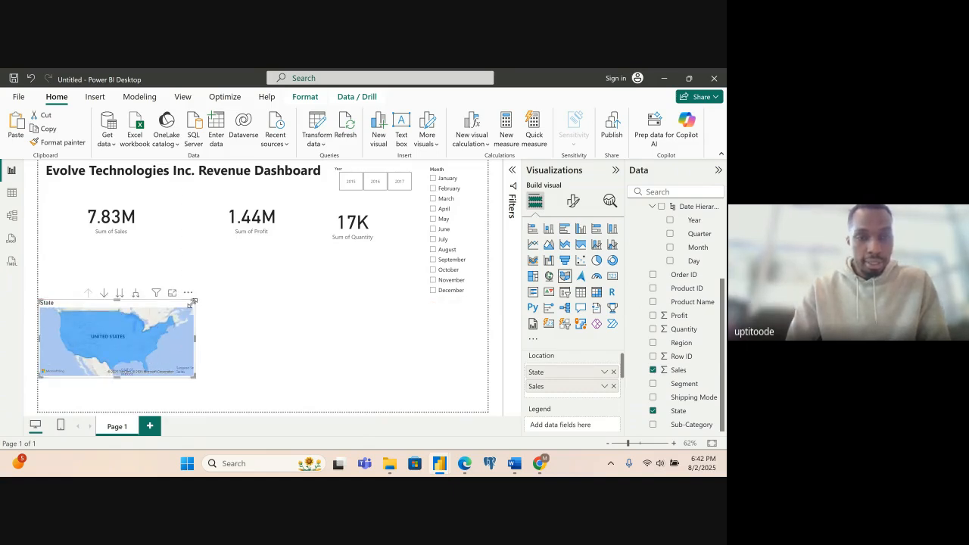
left_click_drag(194, 301, 212, 294)
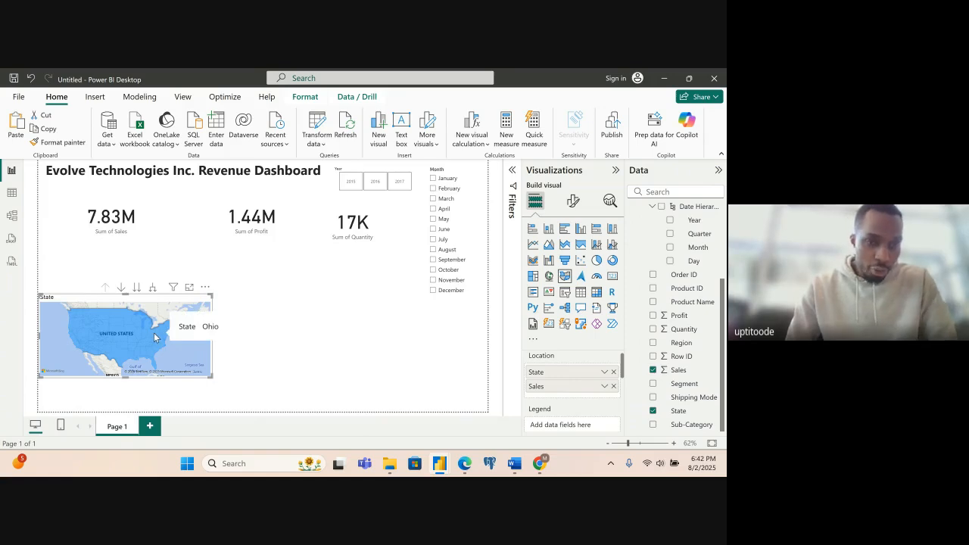
left_click_drag(148, 300, 378, 263)
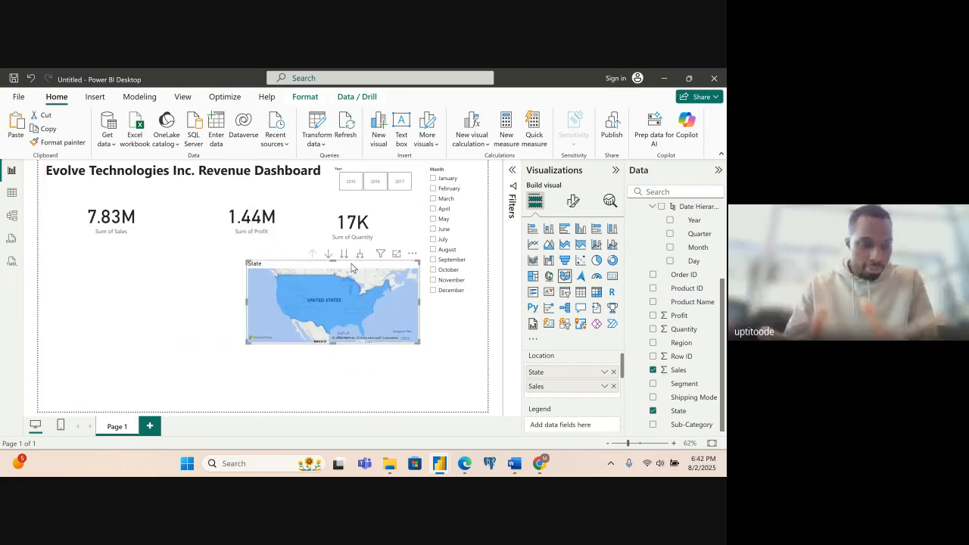
left_click(330, 391)
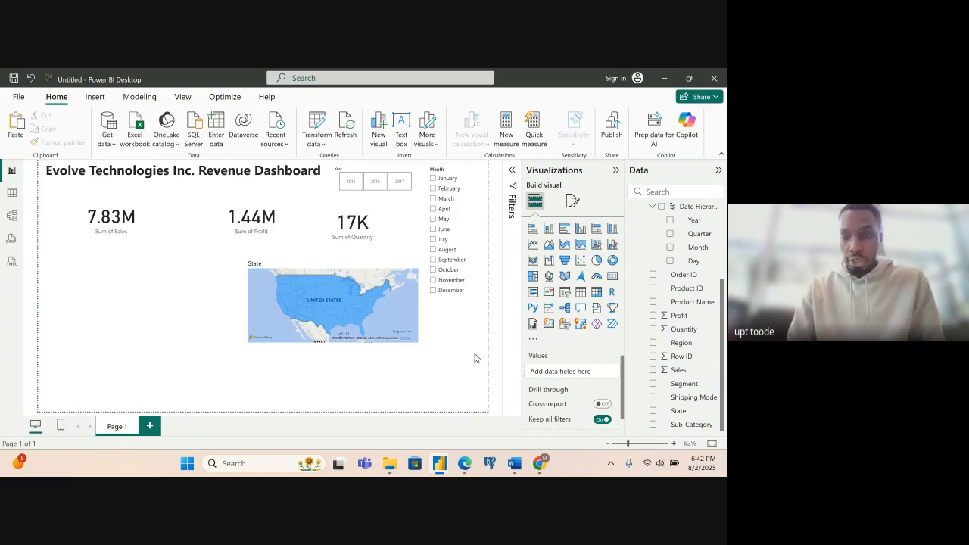
- Add a clustered bar chart of Sales by Sub-Category in the empty area beside the filled map
left_click(612, 277)
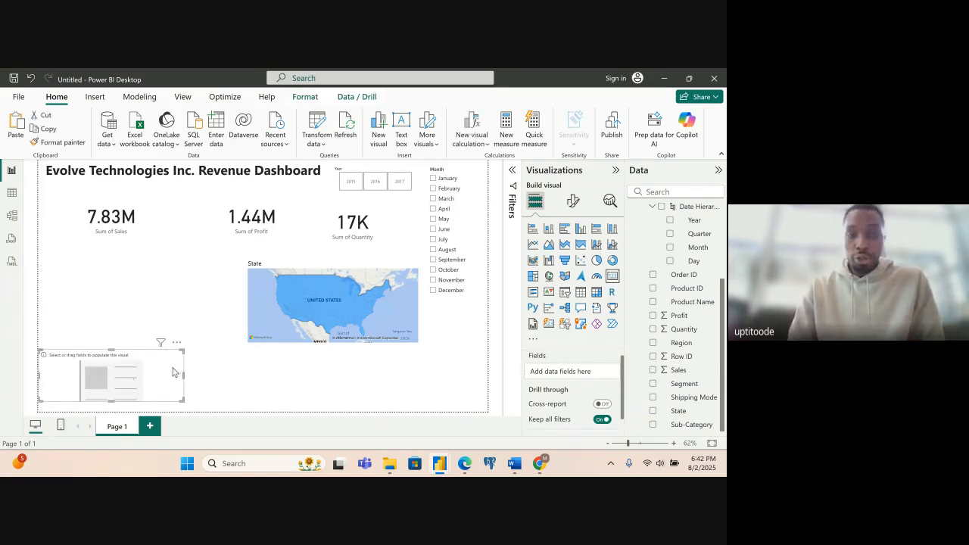
key("Delete")
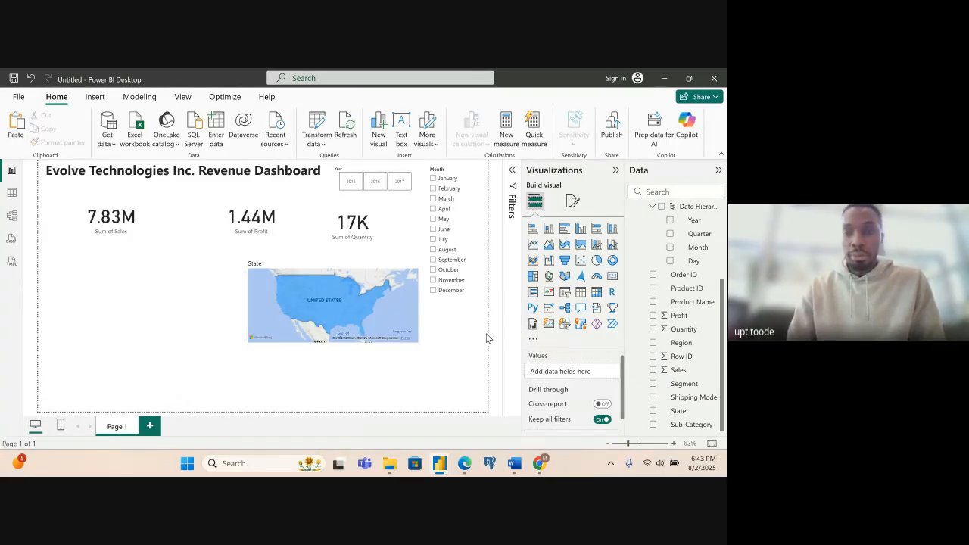
left_click(563, 230)
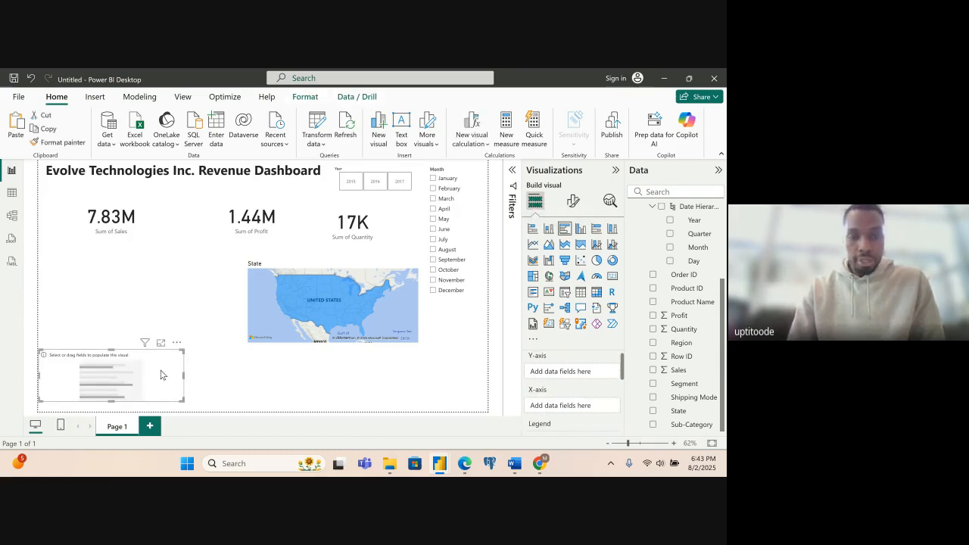
left_click_drag(160, 374, 177, 313)
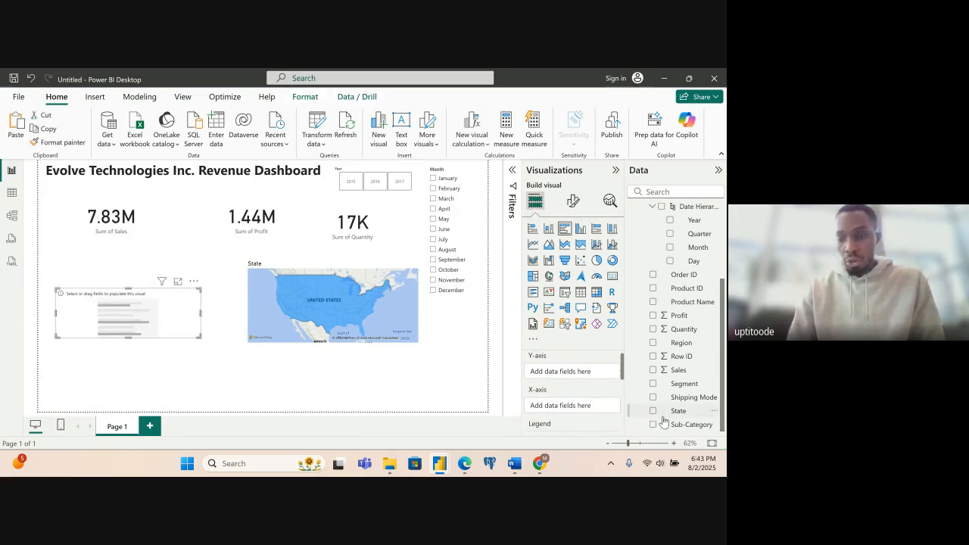
left_click(654, 370)
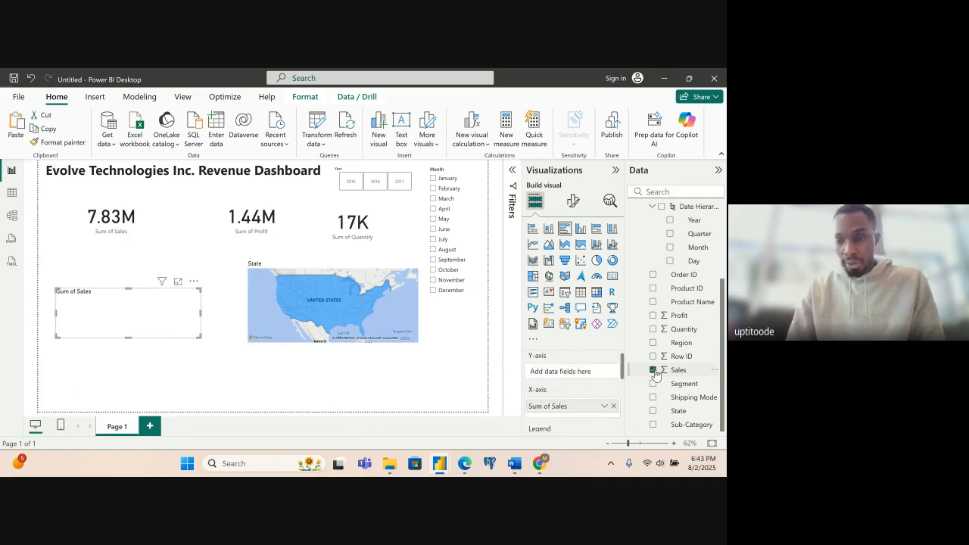
left_click(653, 426)
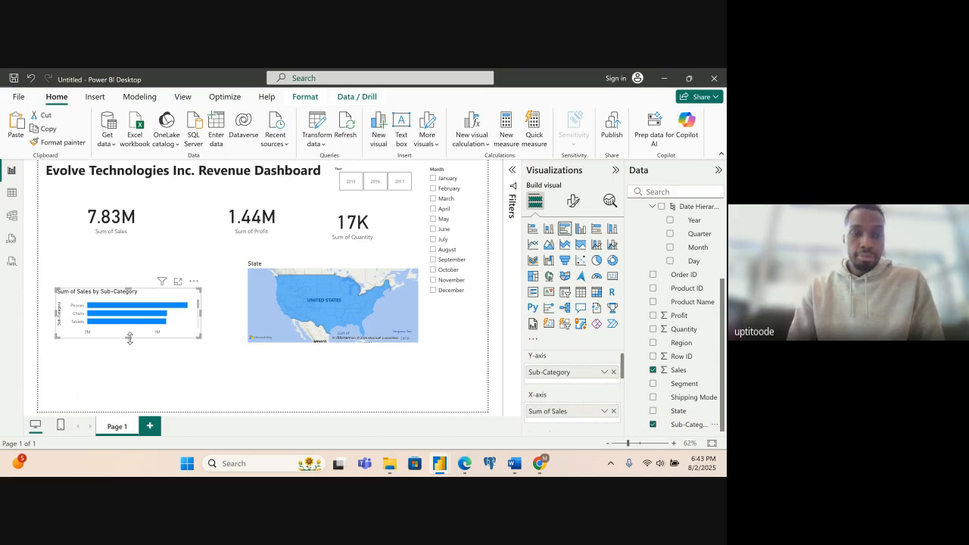
- Make the Sub-Category bar chart taller and move it up directly below the Sales card
left_click_drag(130, 347, 131, 401)
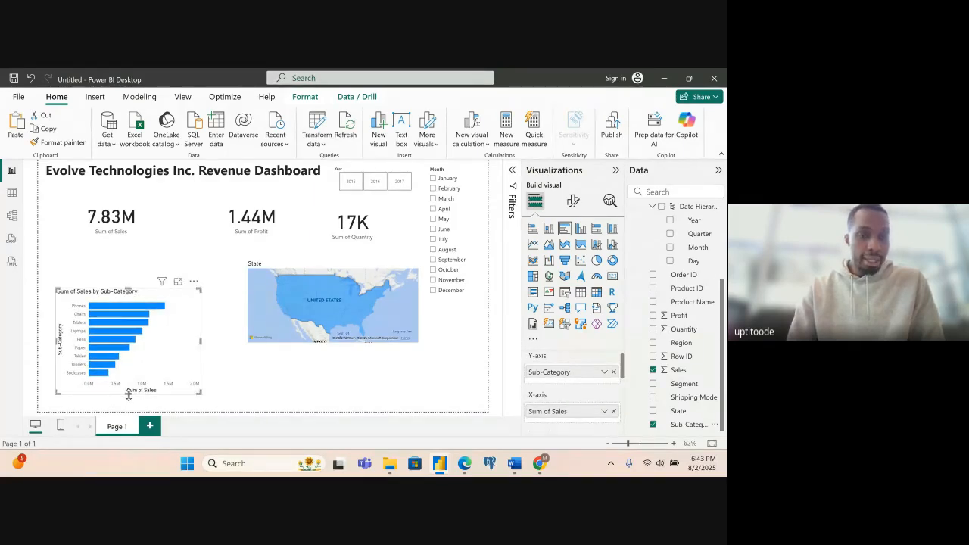
left_click_drag(137, 369, 131, 324)
left_click(268, 369)
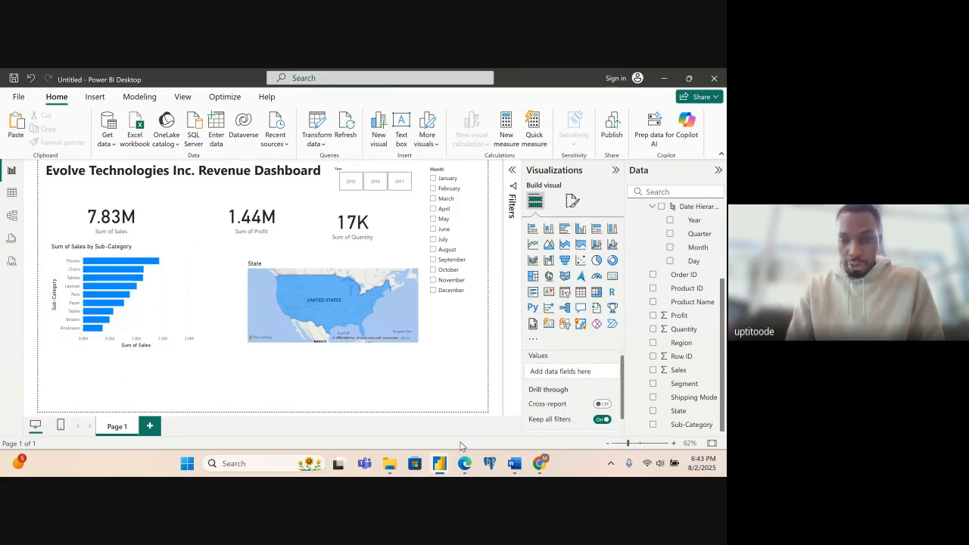
- Check the project aims PDF in Edge, return to Power BI, and add a donut chart of Sales by Shipping Mode below the filled map
mouse_move(462, 473)
left_click(417, 415)
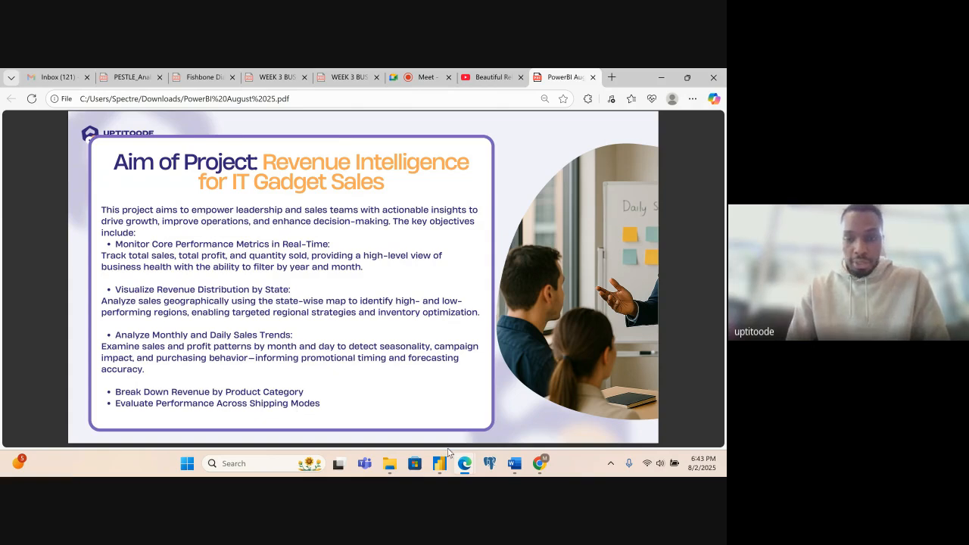
mouse_move(440, 462)
left_click(467, 412)
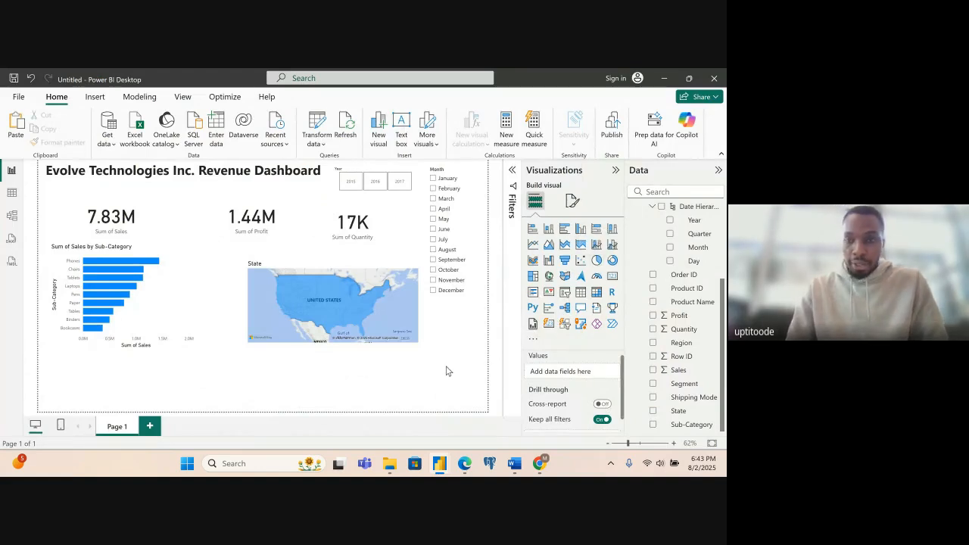
left_click(613, 261)
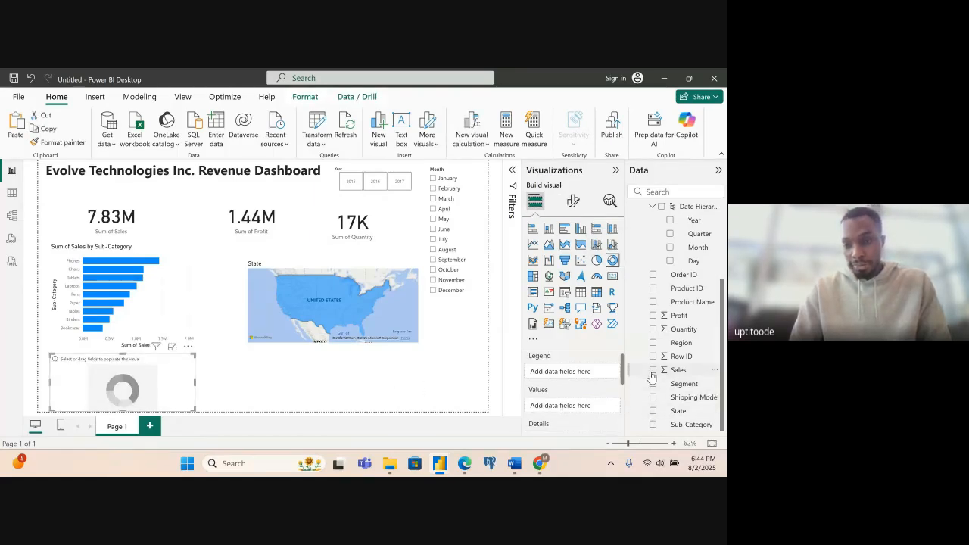
left_click(652, 370)
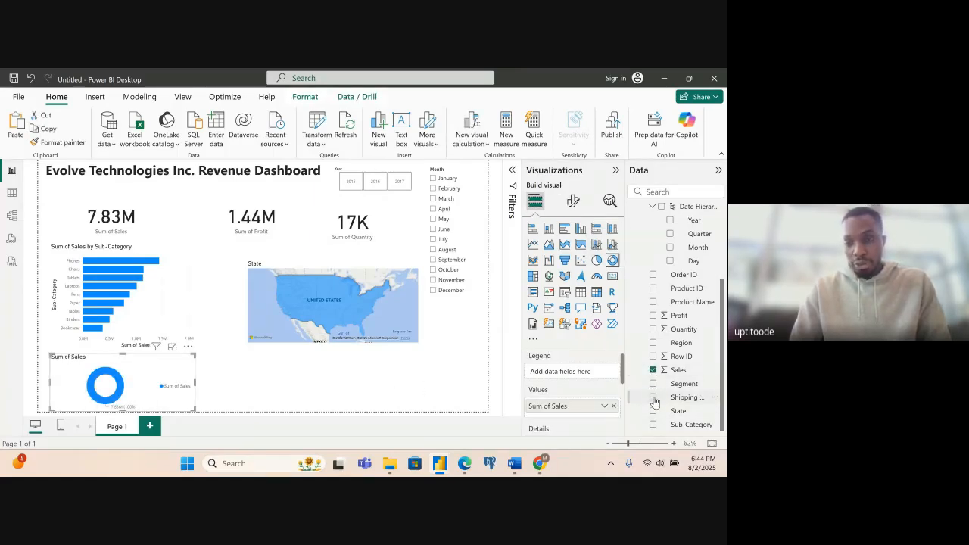
left_click(654, 397)
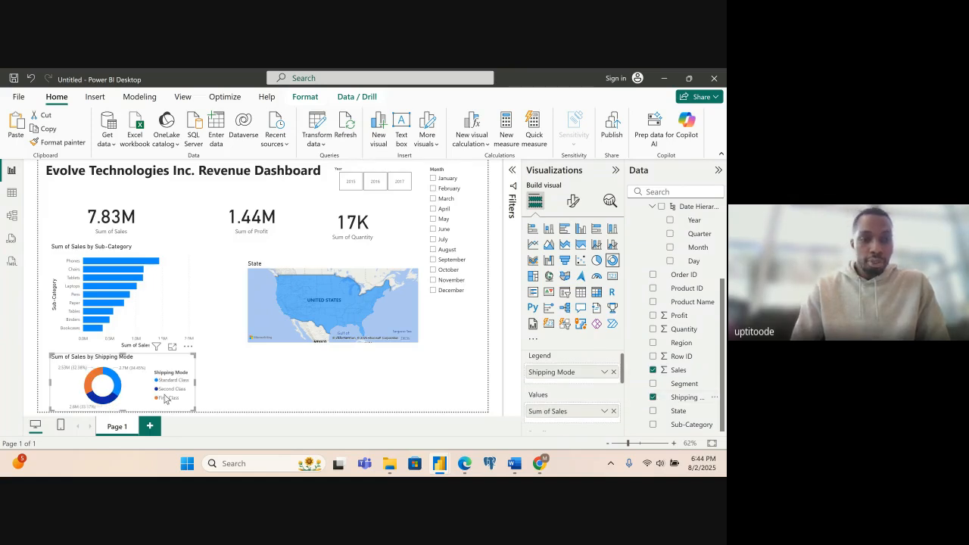
left_click_drag(154, 394, 421, 393)
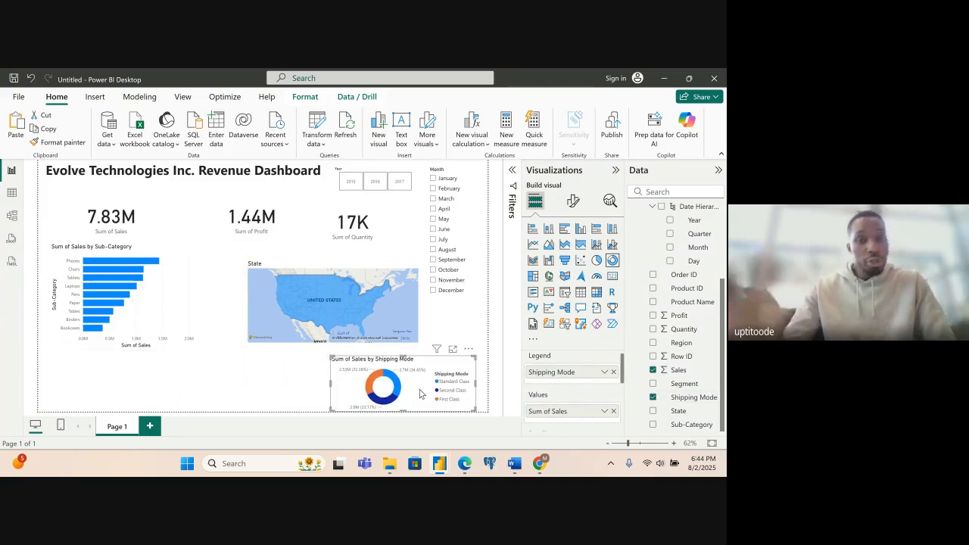
left_click(252, 394)
- Review the project aims PDF in Edge again, return to Power BI, and add an area chart of Sales by order Day below the bar chart
mouse_move(464, 471)
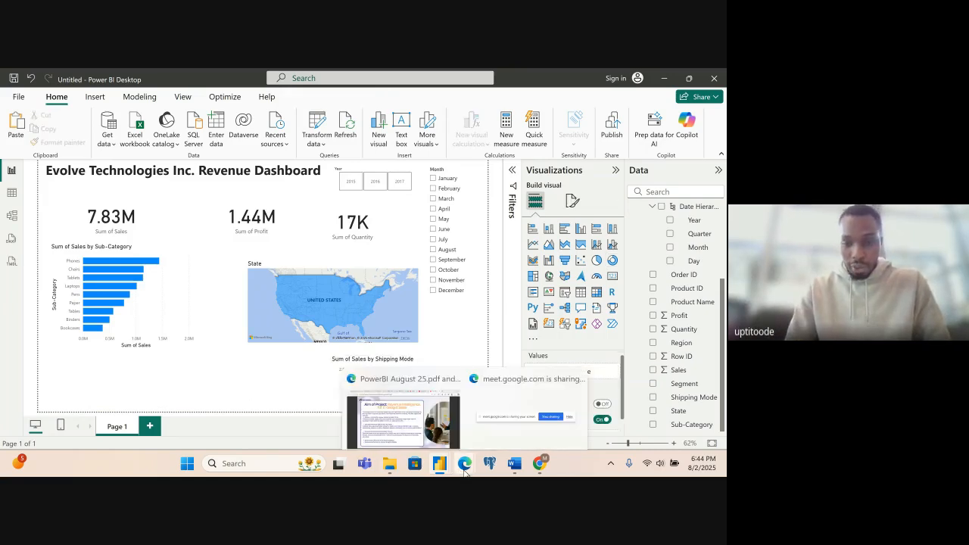
left_click(403, 416)
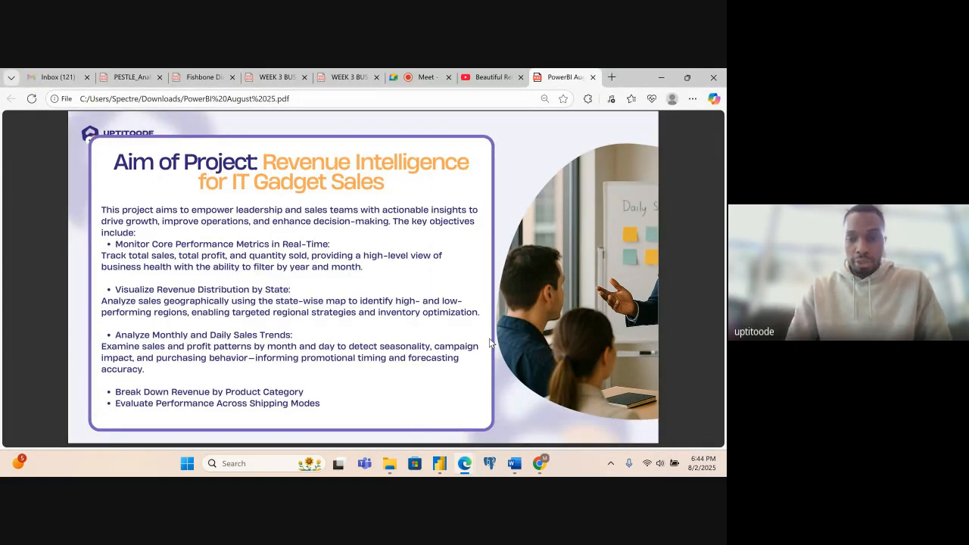
mouse_move(442, 465)
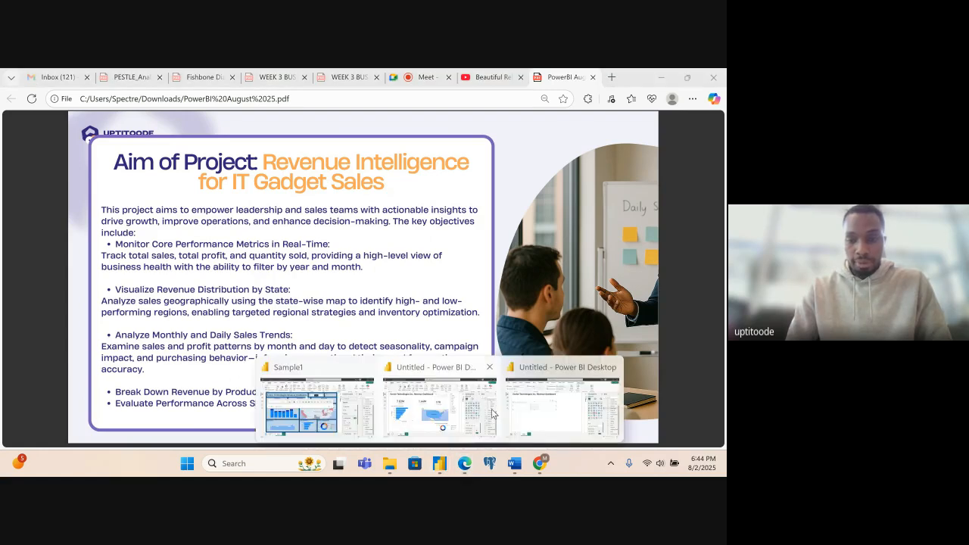
left_click(439, 407)
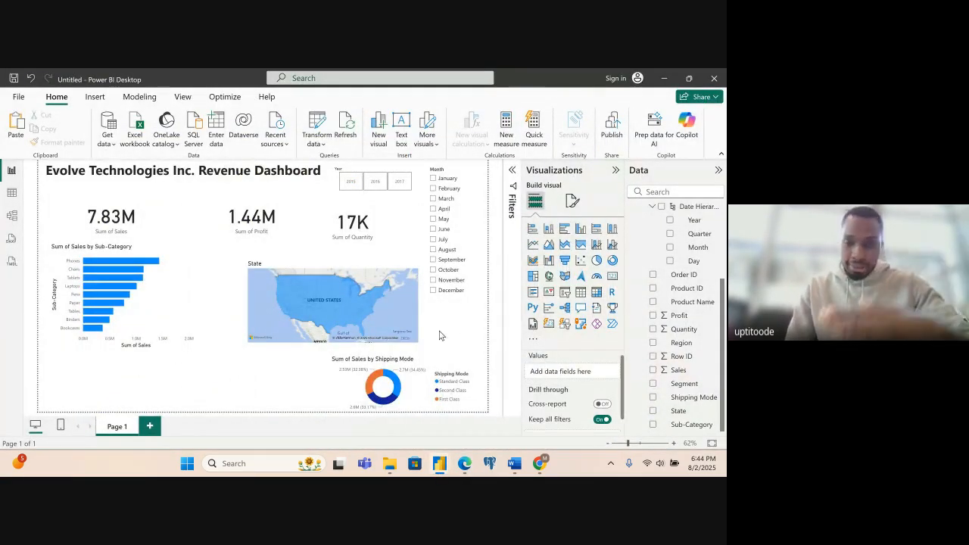
left_click(549, 246)
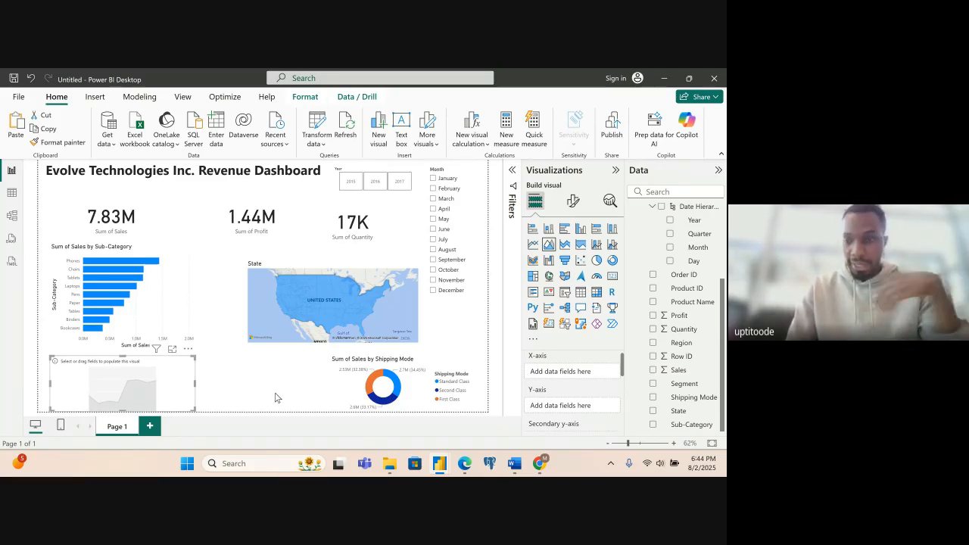
left_click(653, 371)
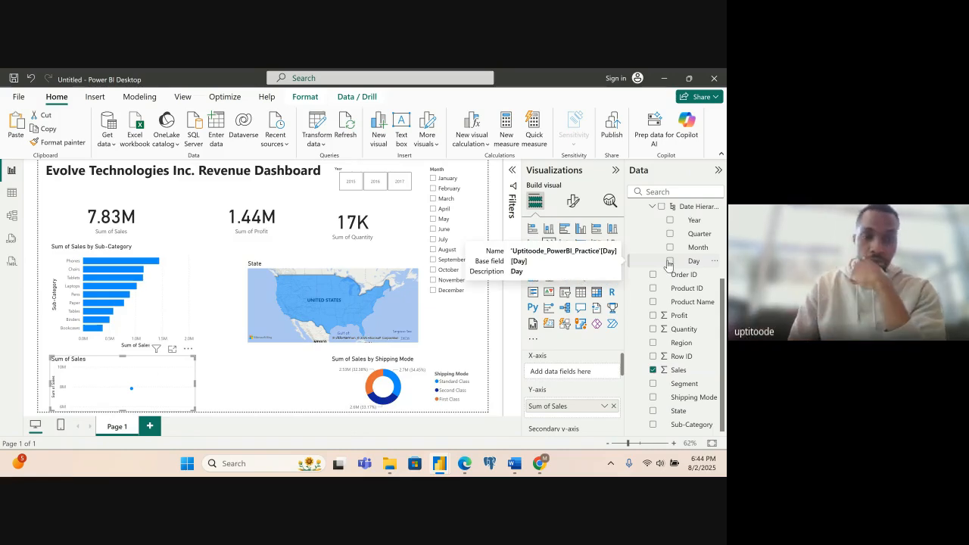
left_click(669, 261)
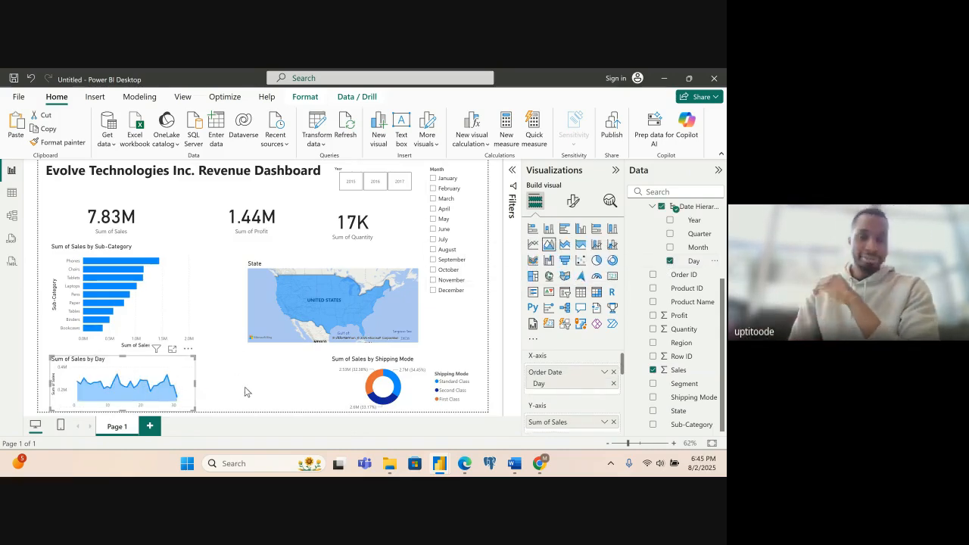
left_click(206, 389)
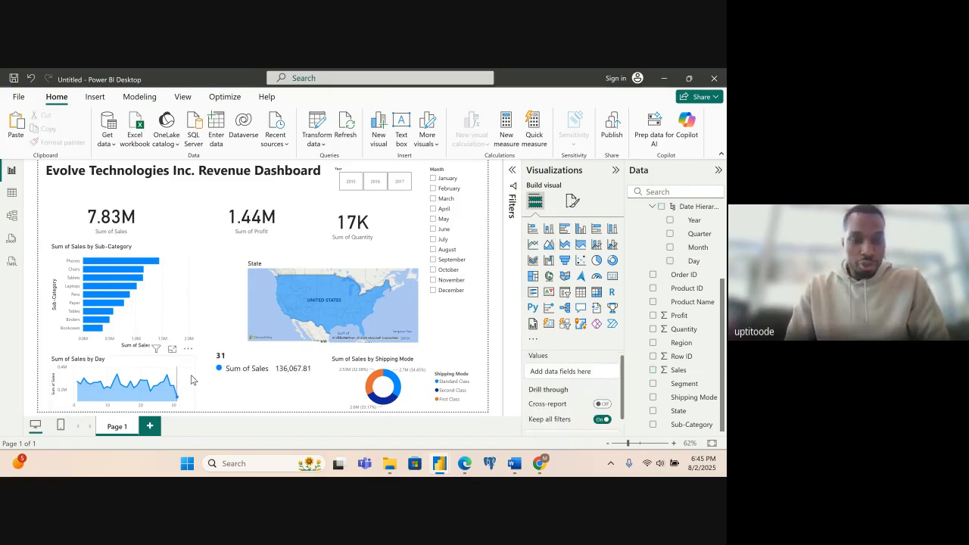
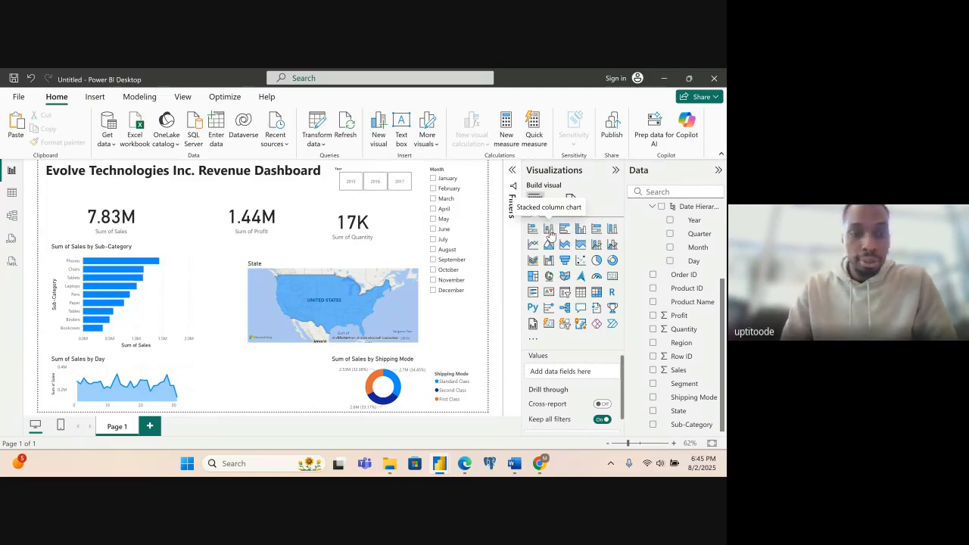
- Add a stacked column chart of Sales by order Month and place it between the Day area chart and the Shipping Mode donut
left_click(549, 232)
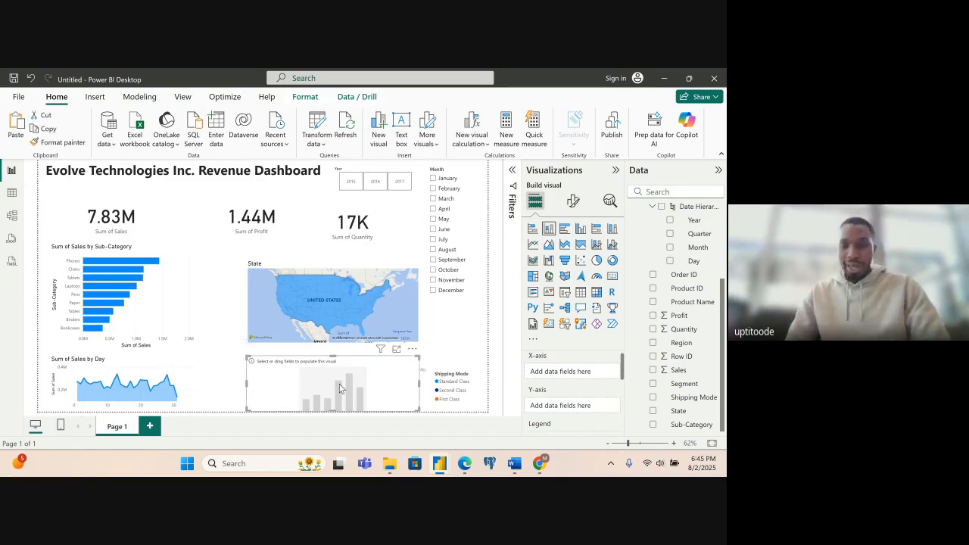
left_click(671, 250)
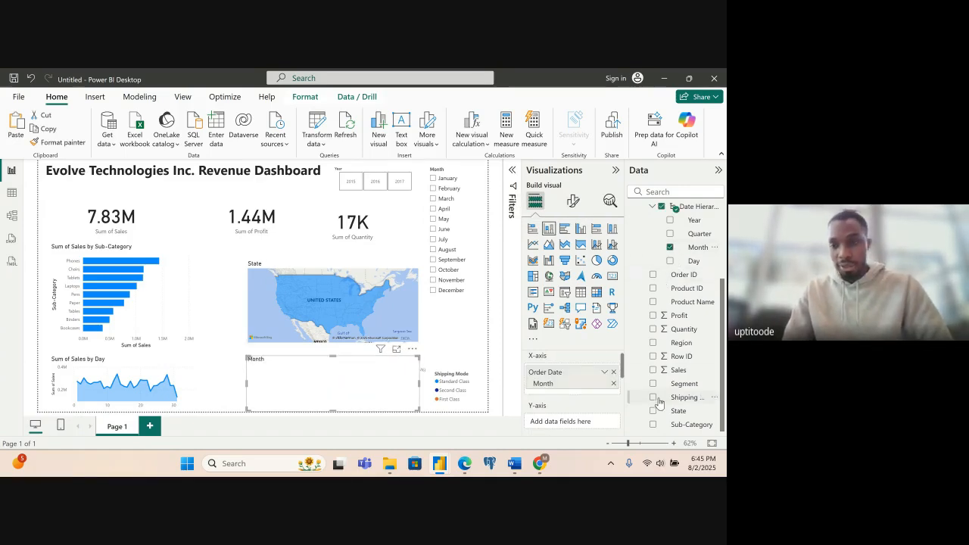
left_click(652, 370)
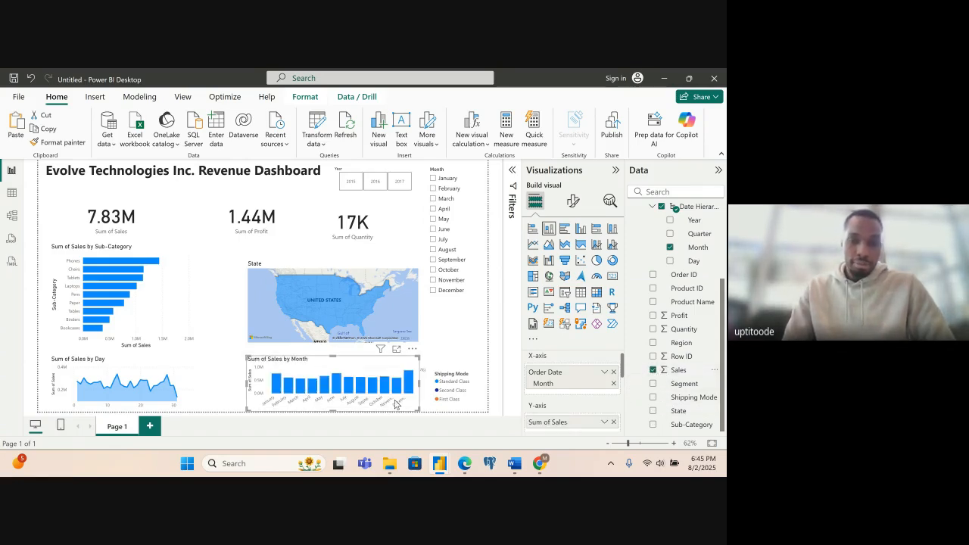
left_click_drag(368, 364, 318, 361)
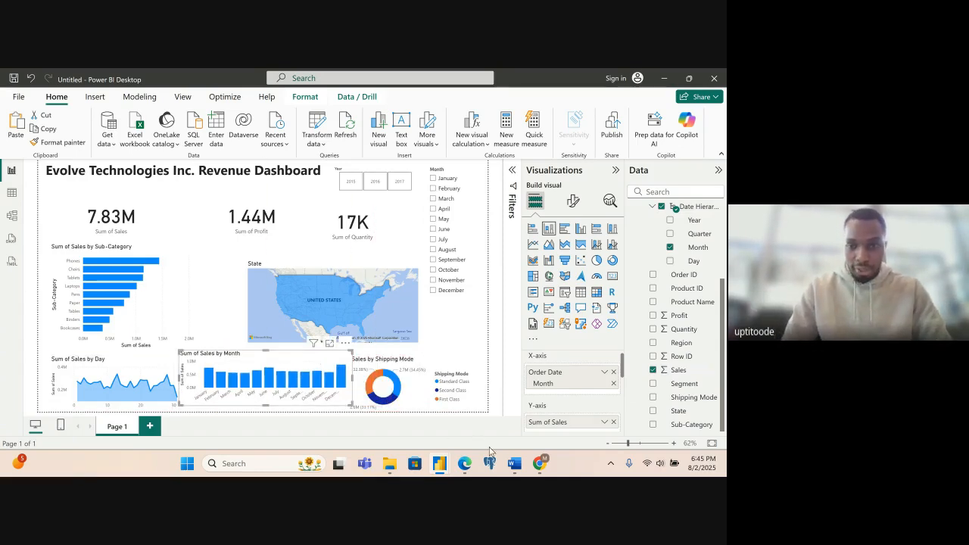
- Review the sample dashboard layout in the project PDF in Edge and return to the untitled Power BI report
mouse_move(471, 471)
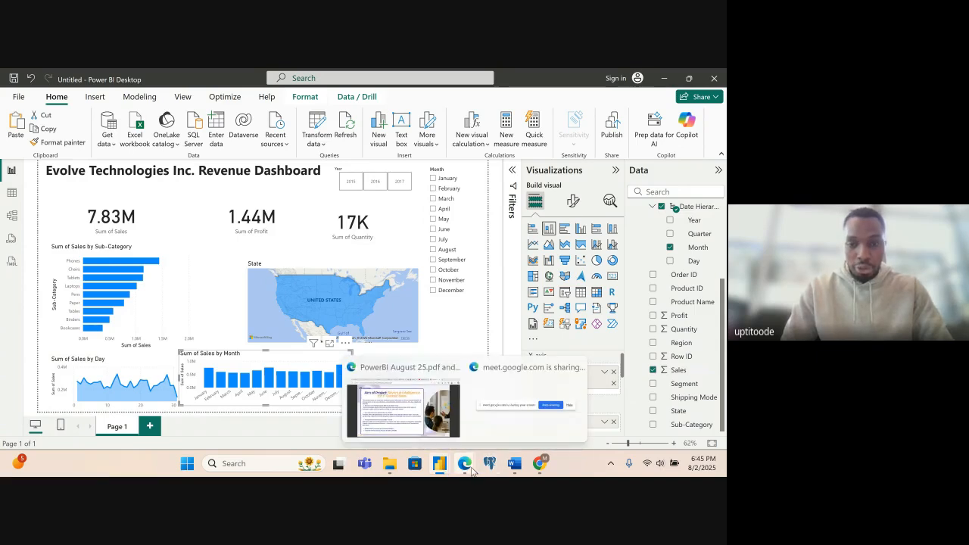
left_click(403, 409)
scroll(468, 346, "down", 3)
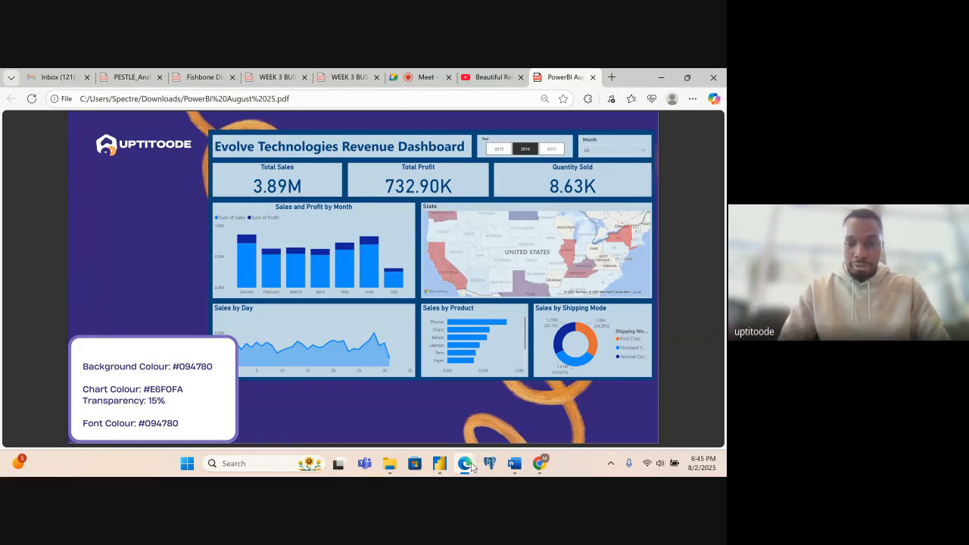
left_click(441, 465)
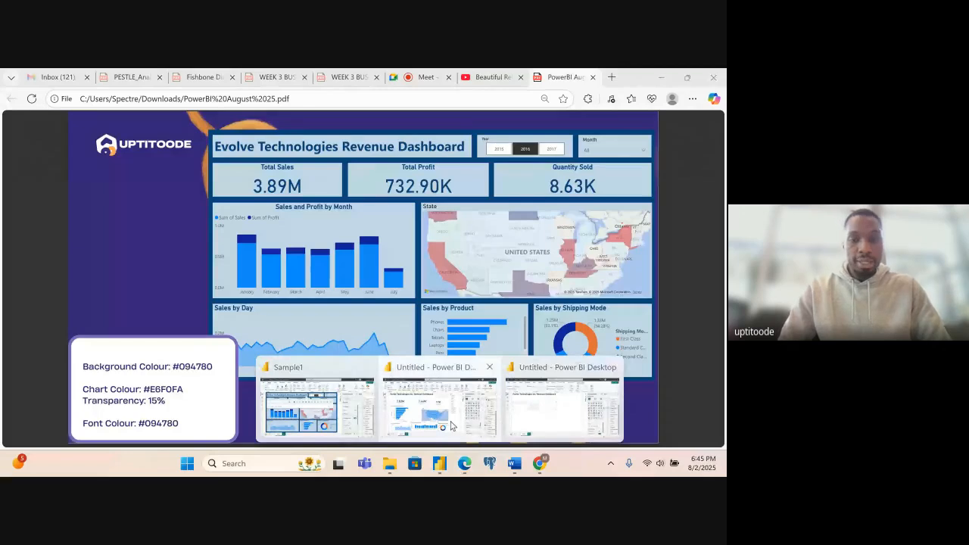
left_click(452, 423)
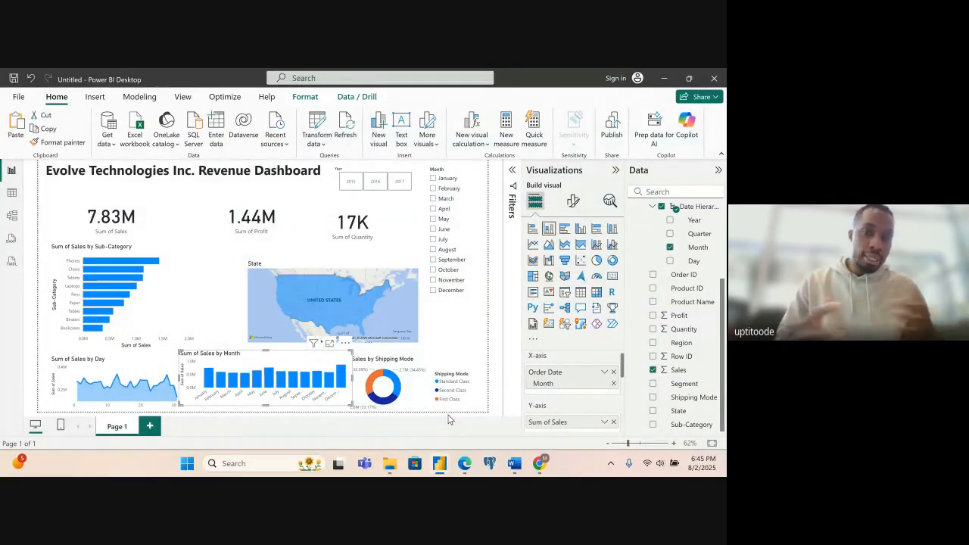
left_click(685, 85)
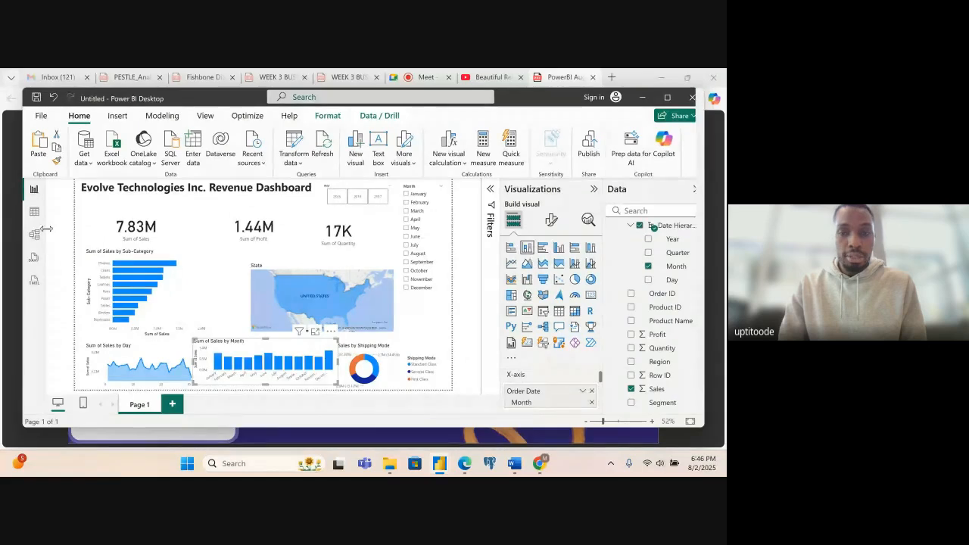
left_click_drag(20, 226, 53, 231)
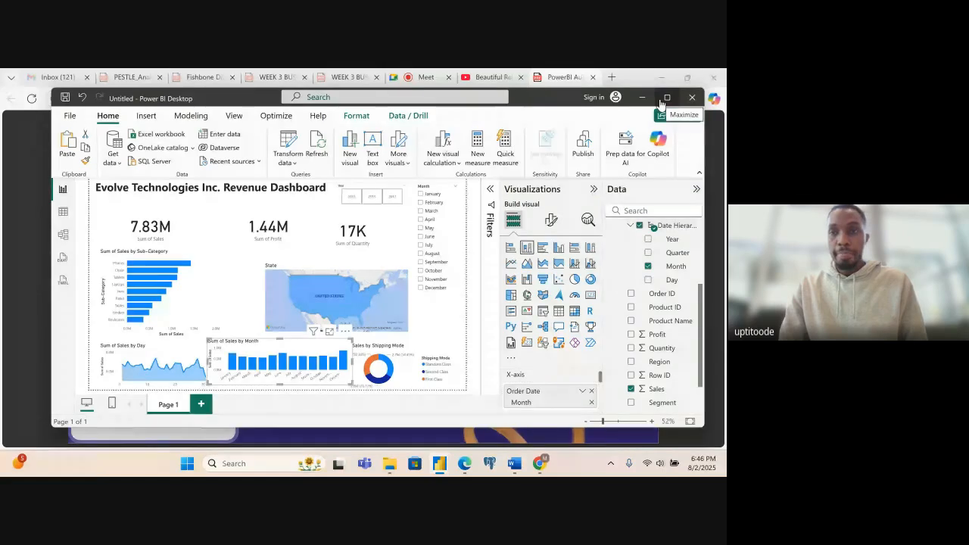
left_click(662, 102)
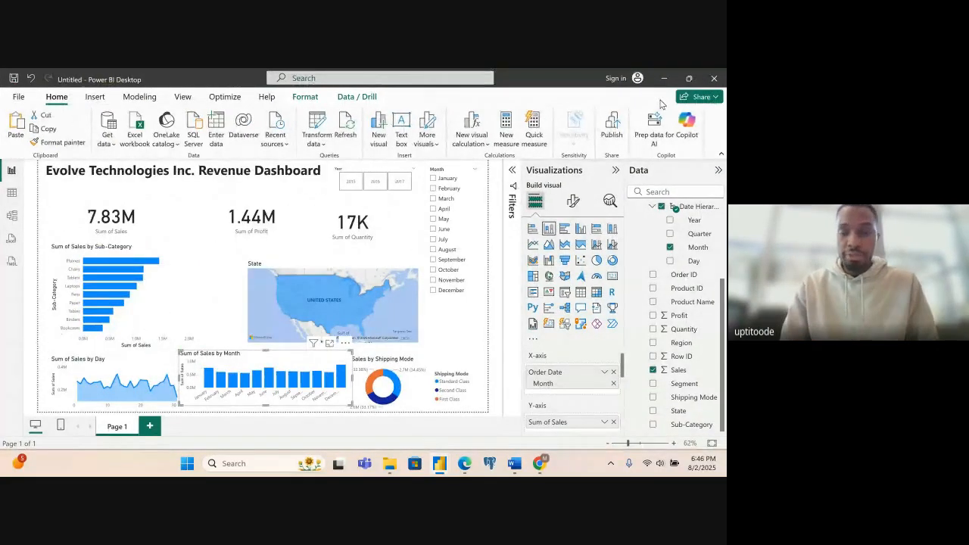
- Compare the Month slicer with the sample dashboard PDF in Edge, return to Power BI, and set the slicer's style to Dropdown
left_click(453, 168)
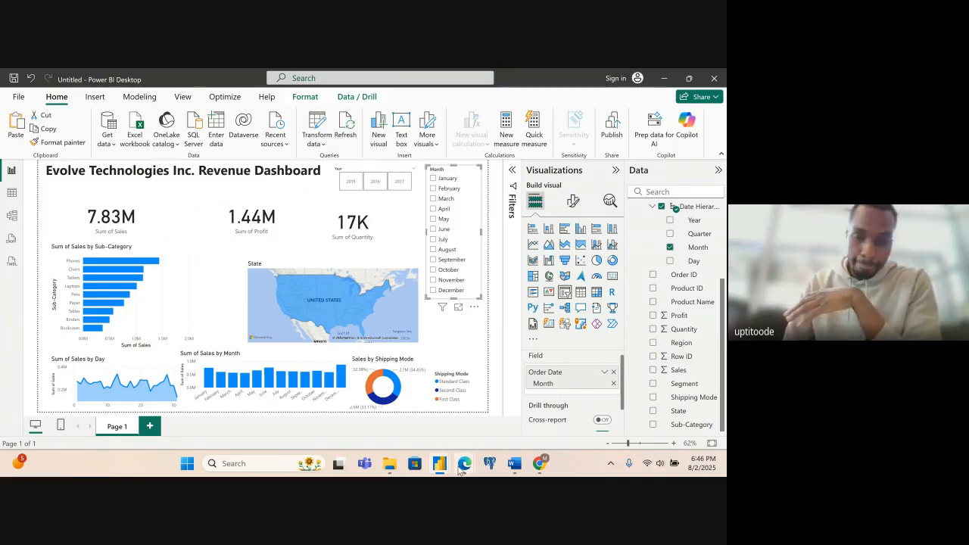
mouse_move(463, 468)
left_click(428, 417)
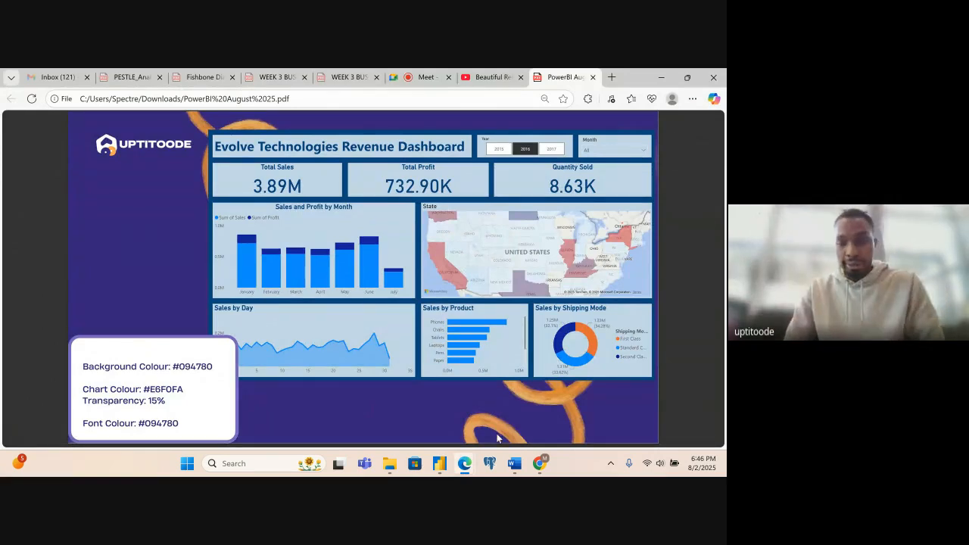
mouse_move(443, 462)
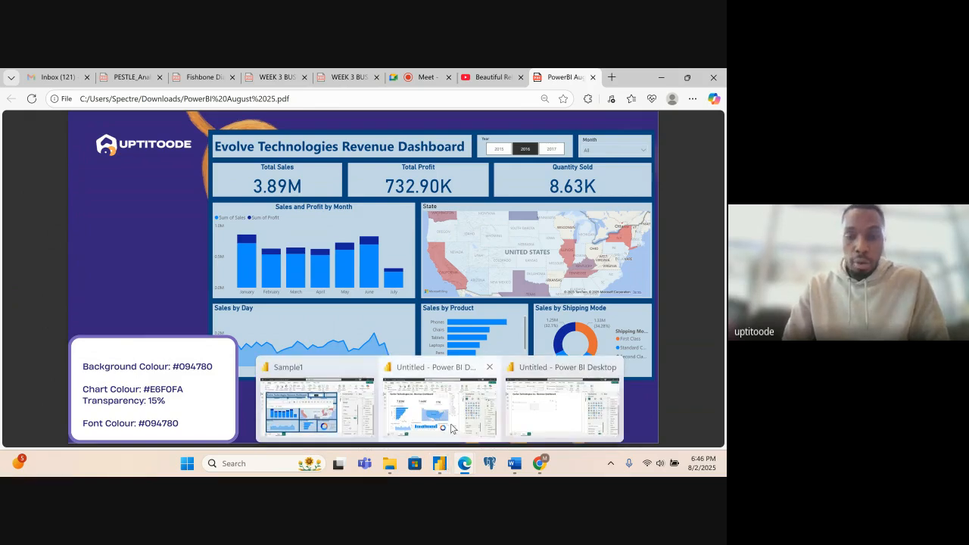
left_click(450, 428)
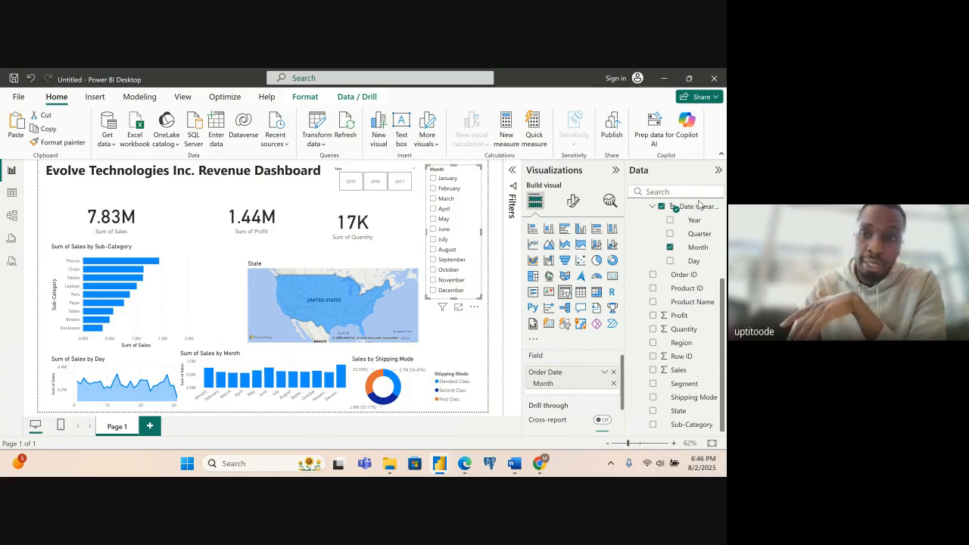
left_click(574, 201)
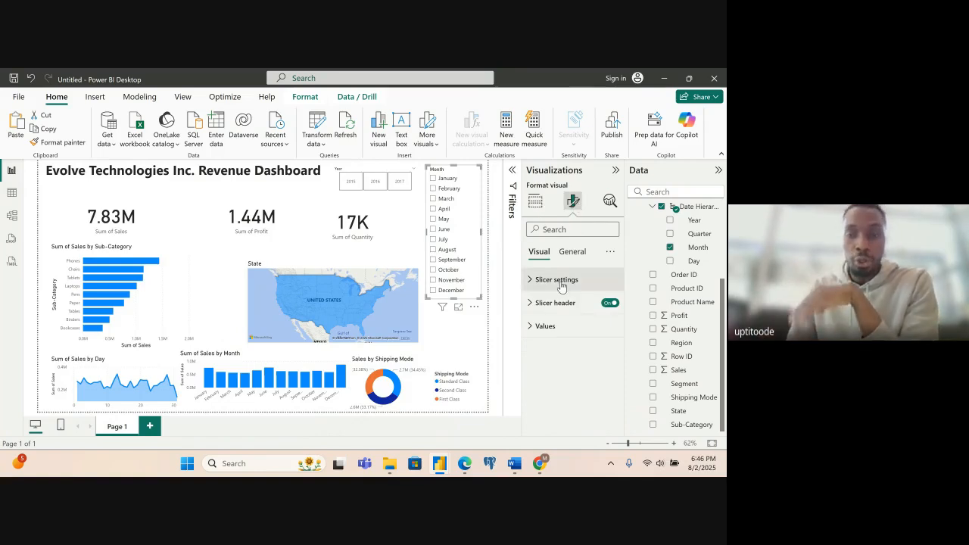
left_click(560, 281)
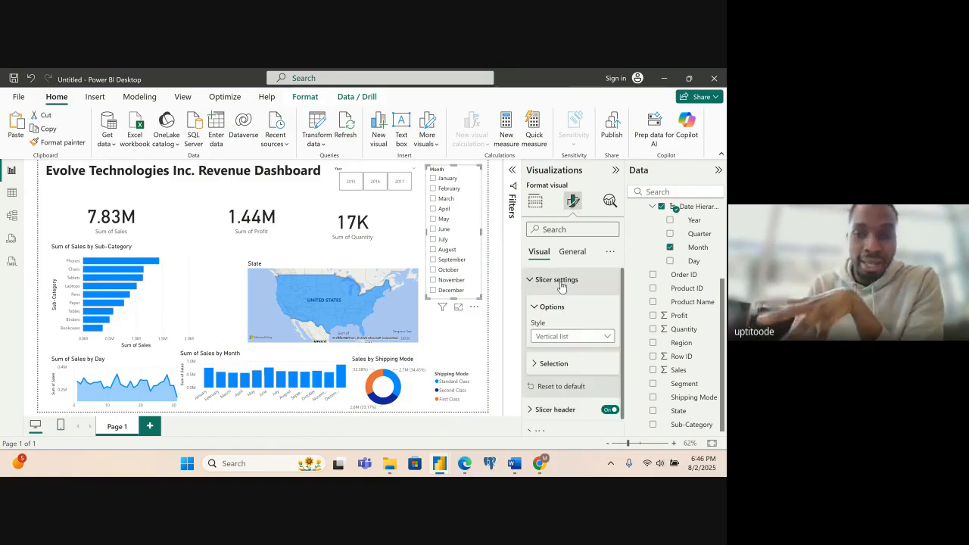
left_click(569, 339)
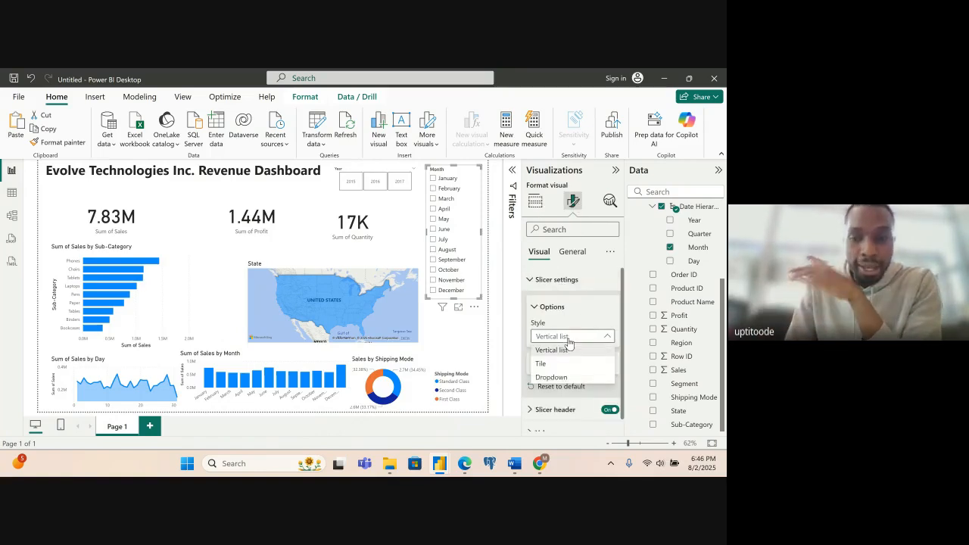
left_click(551, 377)
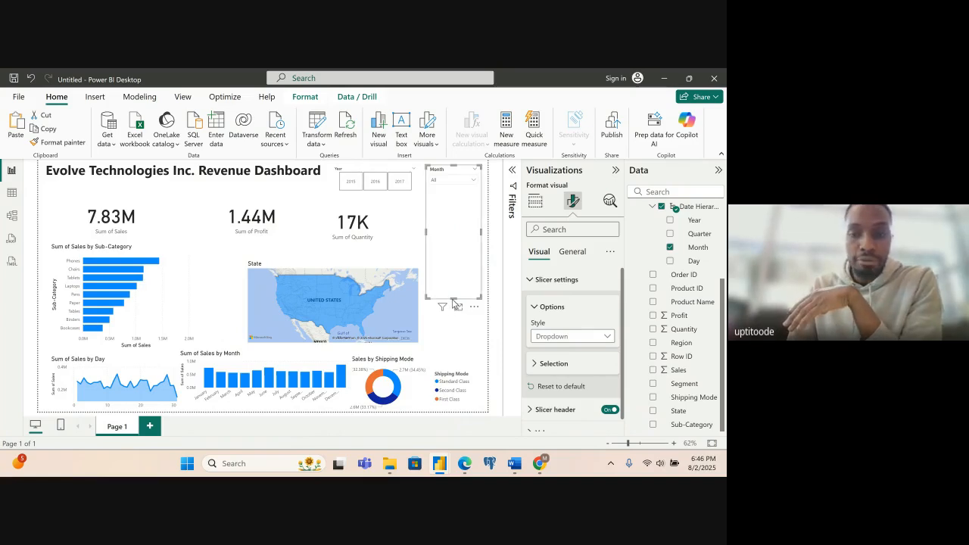
- Shrink the Month slicer to the height of its dropdown and place it level with the Year slicer
left_click_drag(454, 293, 455, 179)
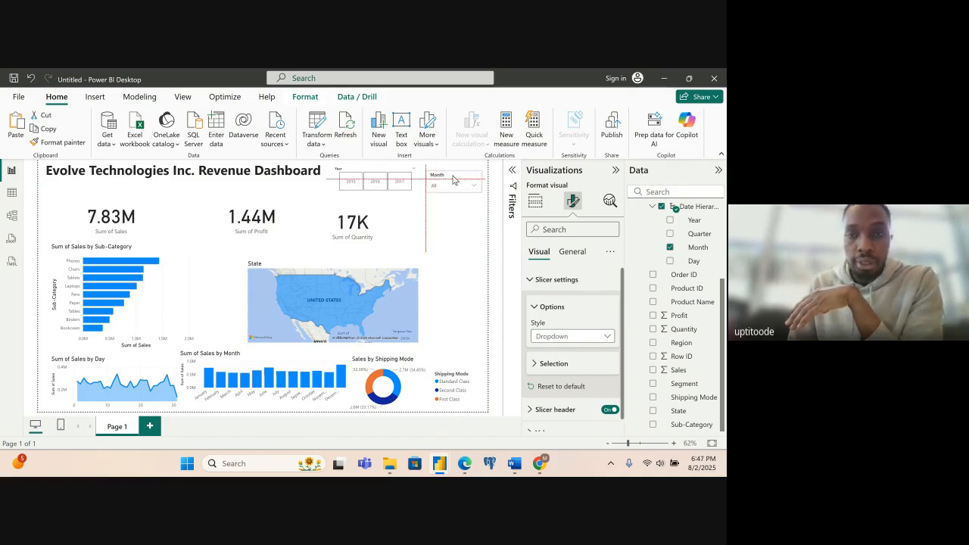
left_click_drag(453, 180, 454, 181)
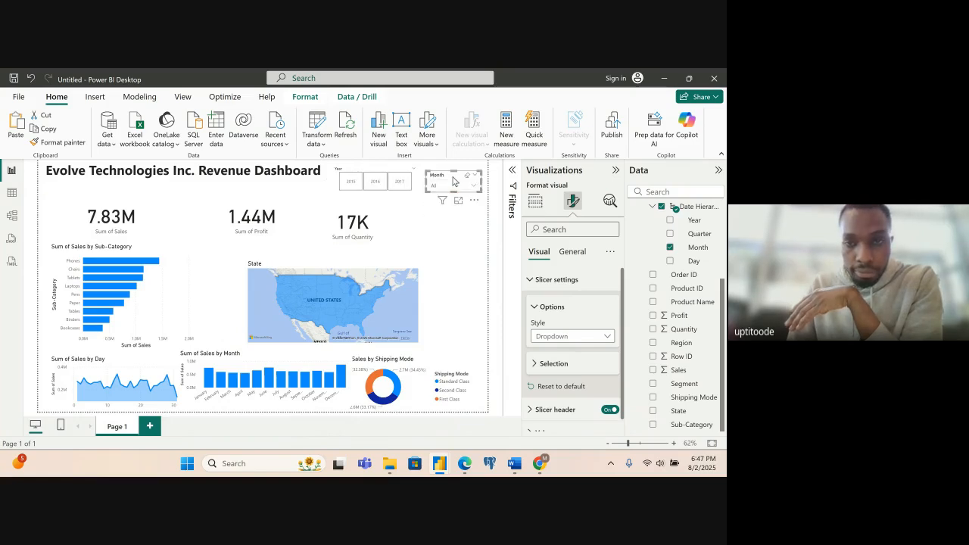
left_click(414, 224)
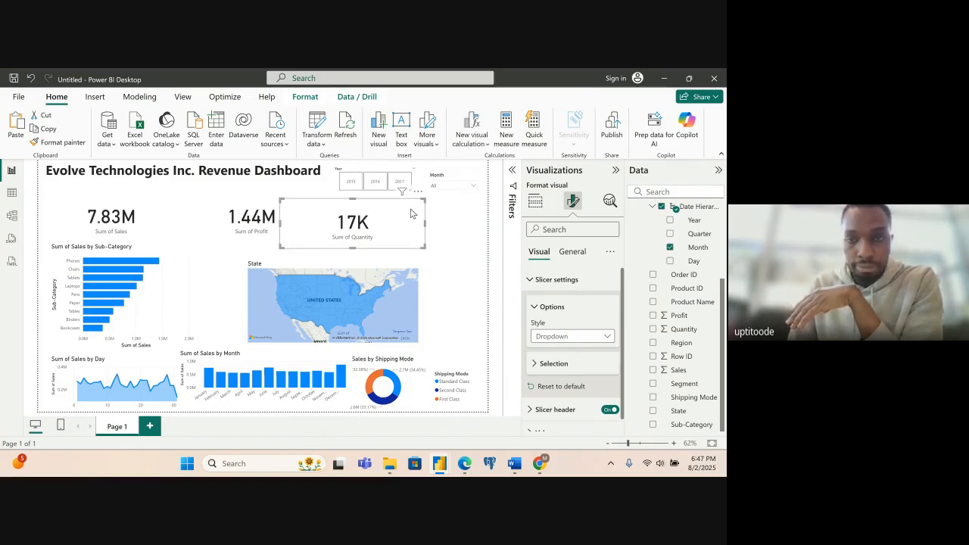
left_click(453, 235)
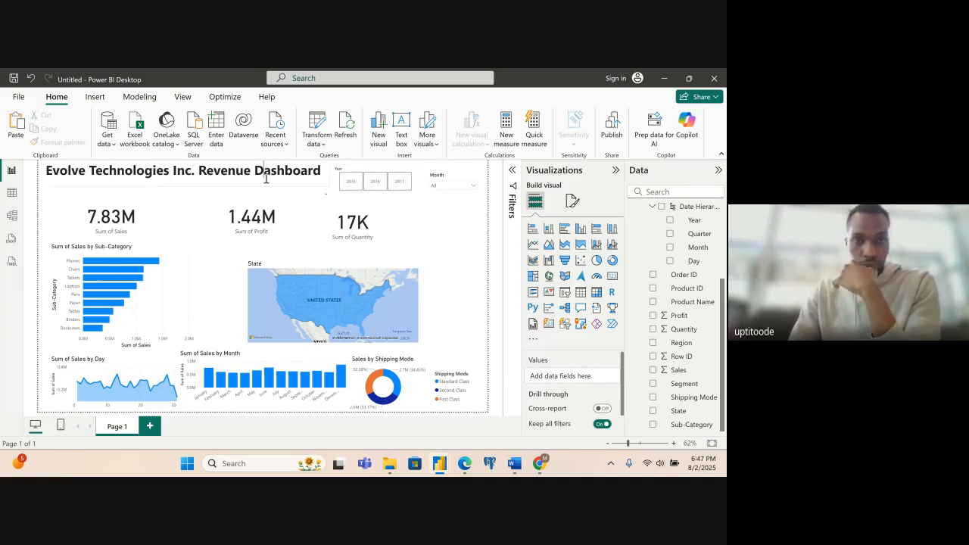
- Make the dashboard title's text box slightly taller, down to the upper edge of the cards
left_click(225, 181)
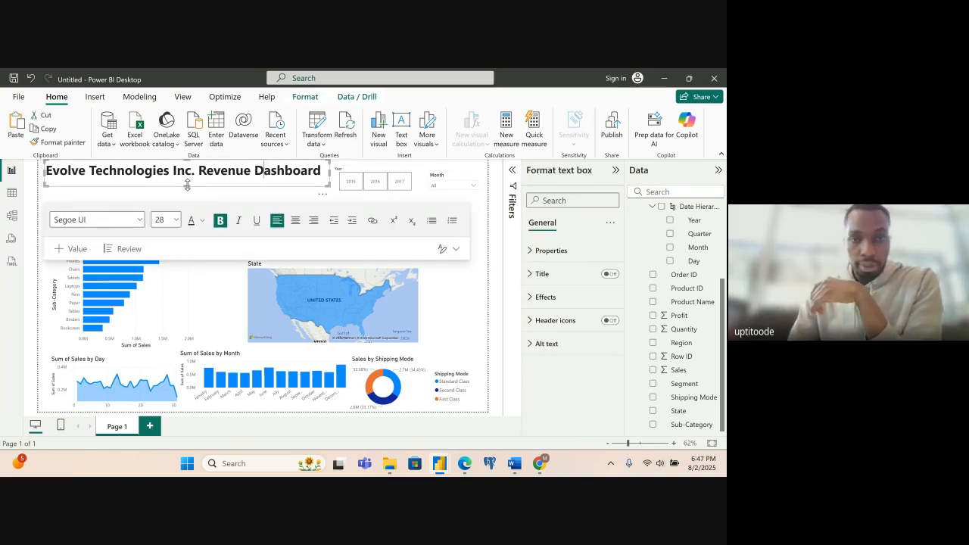
left_click_drag(188, 190, 188, 189)
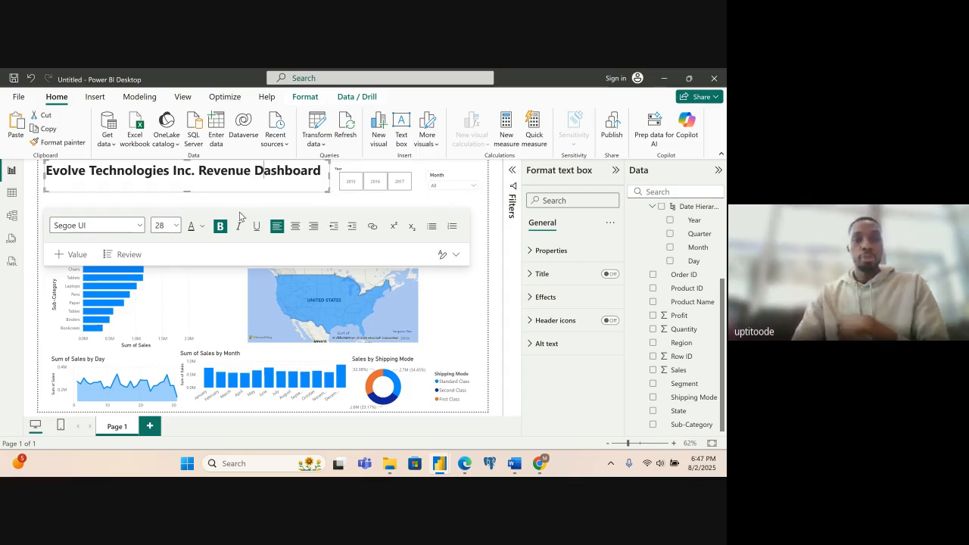
left_click(470, 315)
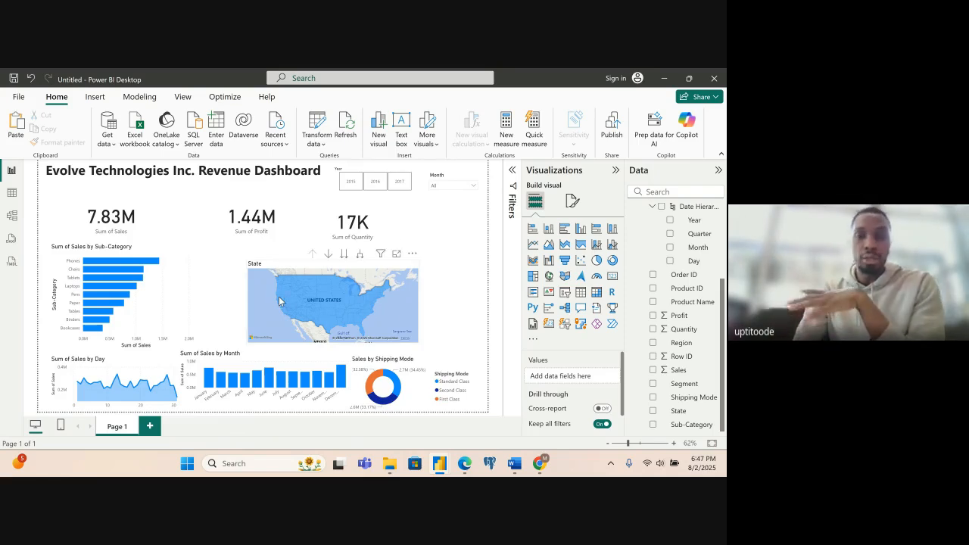
- Narrow the Sales card from its right edge and the Profit card from its left edge to leave a gap between them
left_click(119, 222)
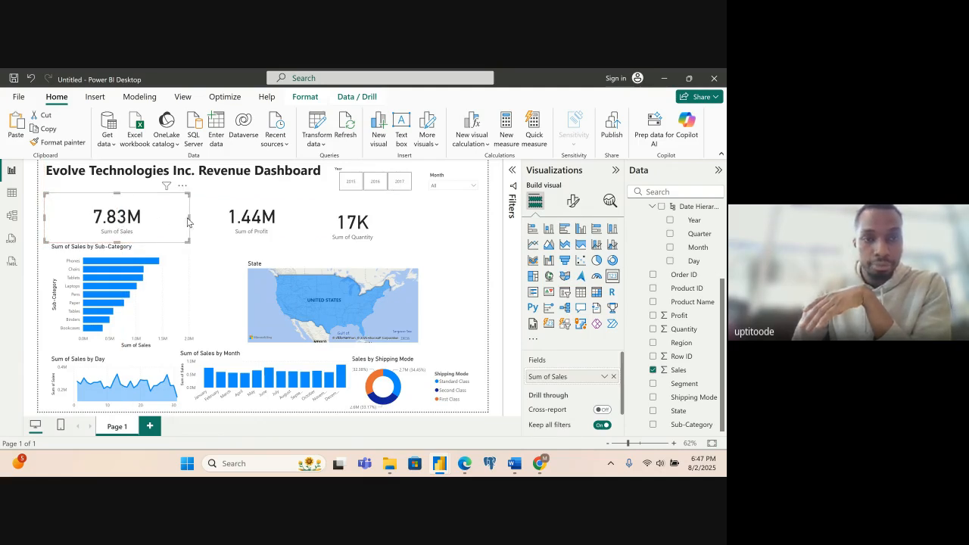
left_click_drag(188, 221, 181, 222)
left_click(216, 222)
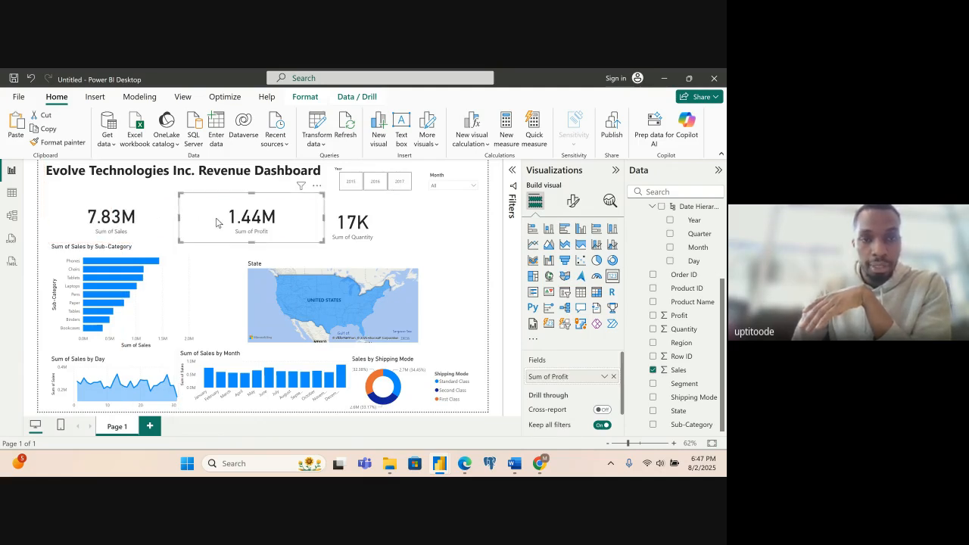
left_click_drag(181, 221, 196, 222)
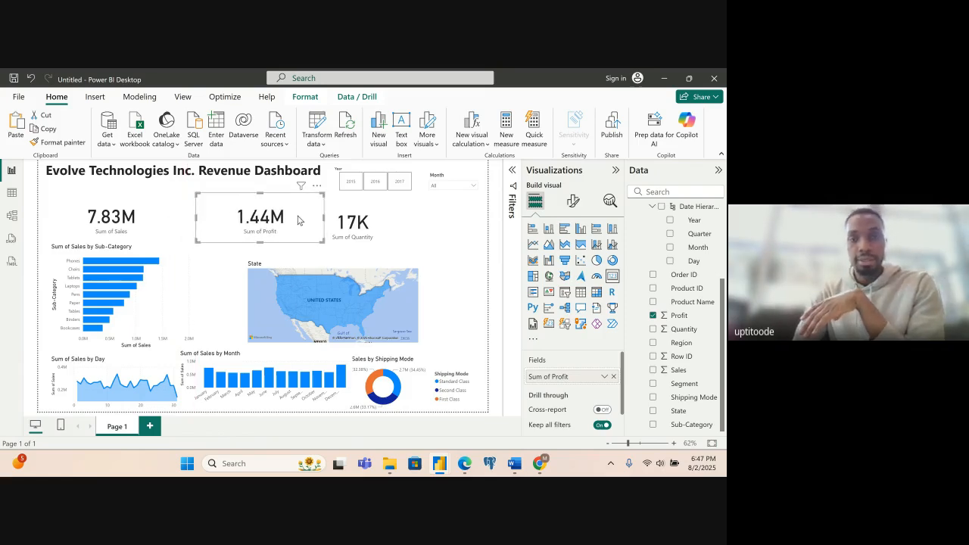
- Move the Quantity card right, clear of the Profit card, and reduce its height to align its lower edge with the other cards
left_click(351, 227)
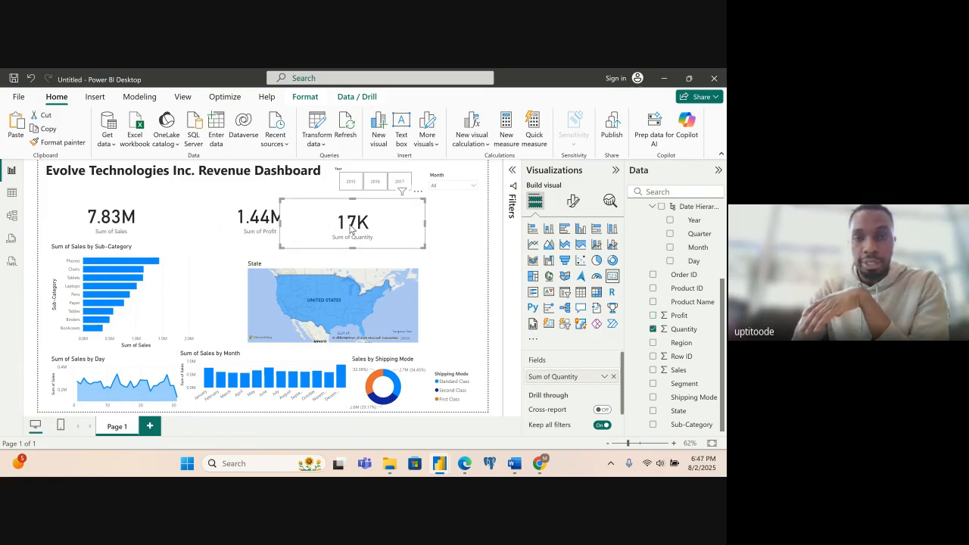
left_click_drag(351, 227, 400, 228)
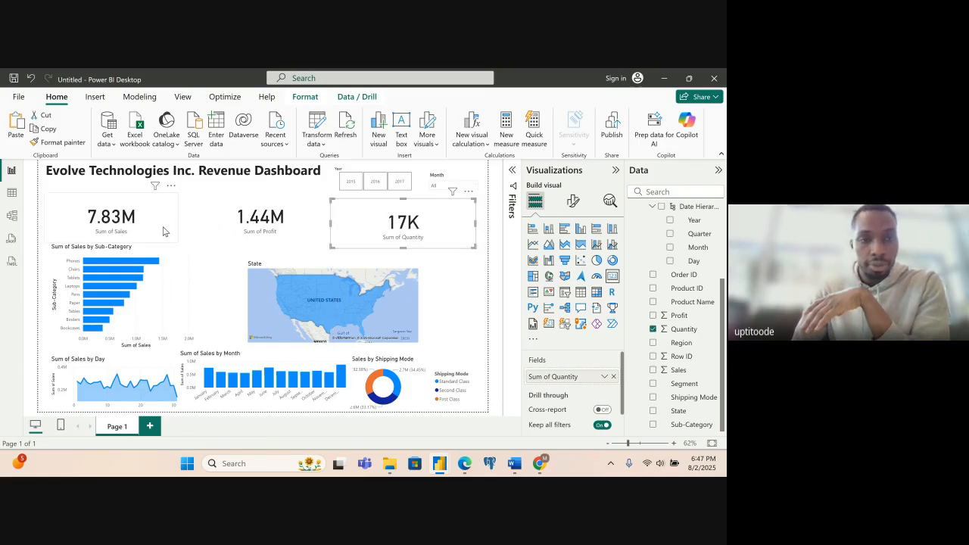
left_click(139, 231)
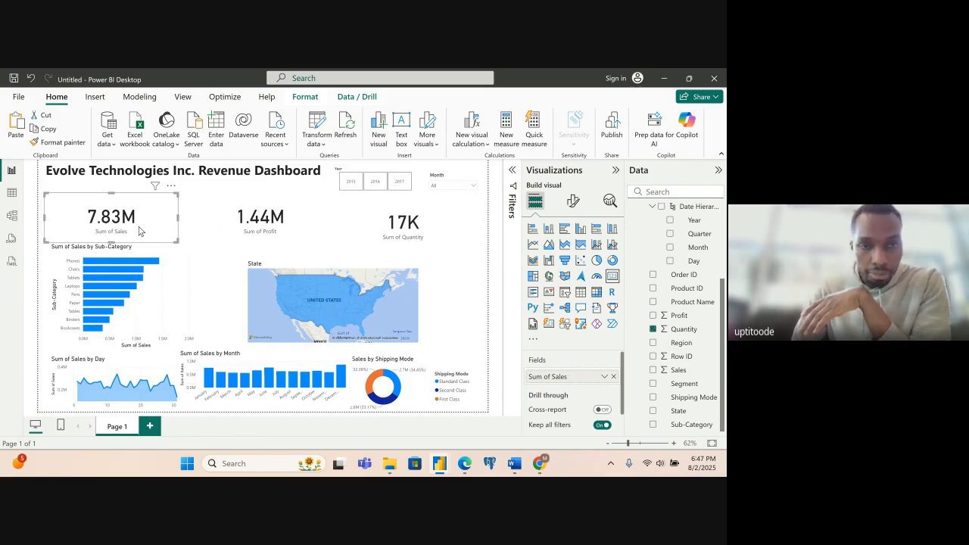
left_click(275, 234)
left_click(395, 235)
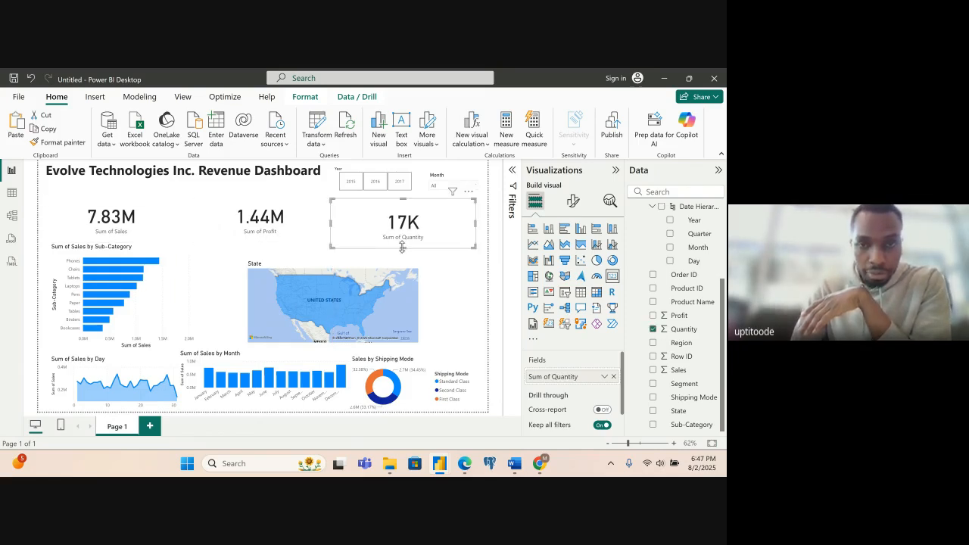
left_click_drag(402, 247, 404, 244)
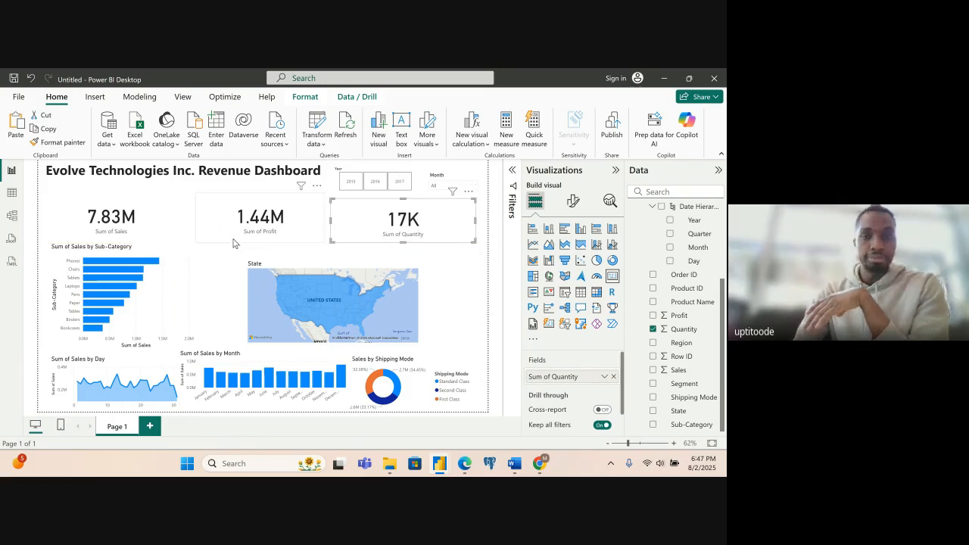
left_click(233, 242)
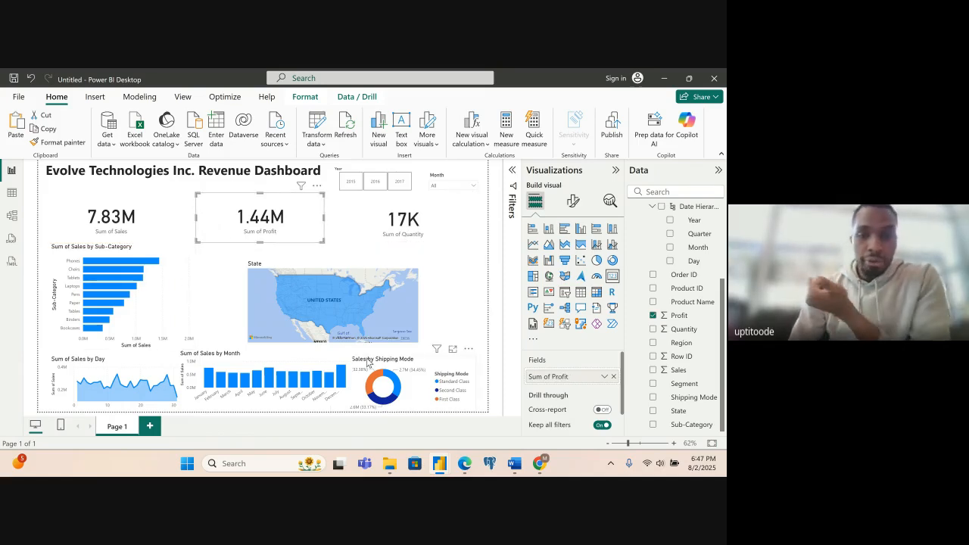
- Check the sample PDF's layout and move the State map up and right, to just below the Quantity card
mouse_move(466, 463)
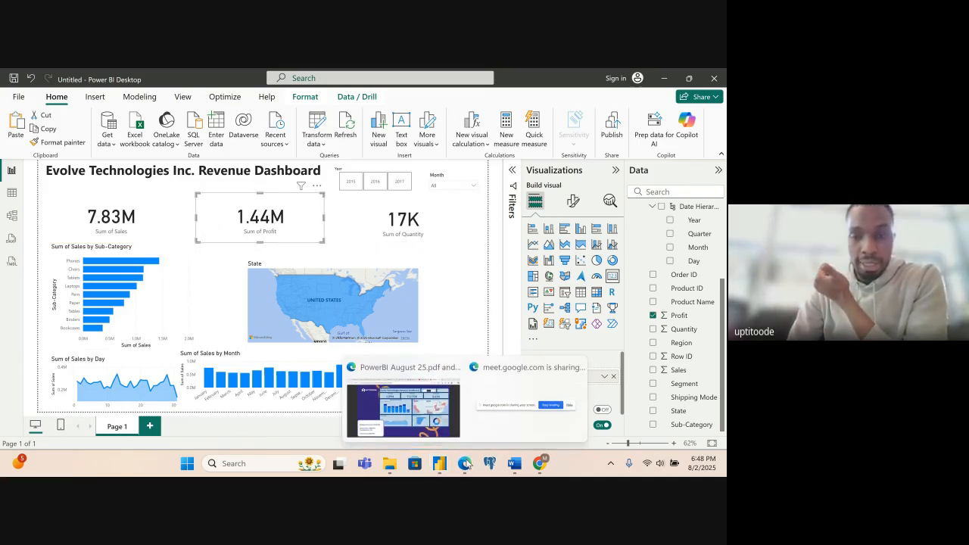
left_click(429, 420)
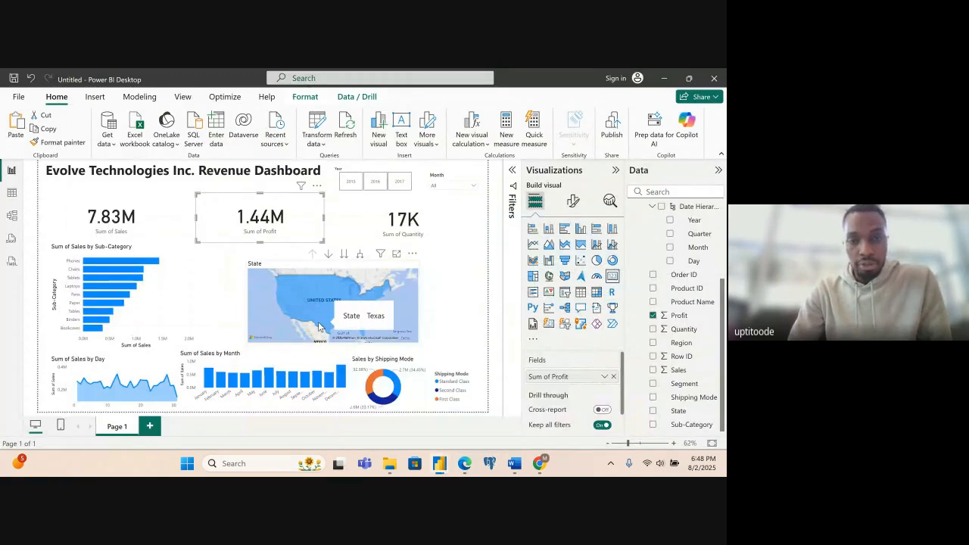
left_click(287, 313)
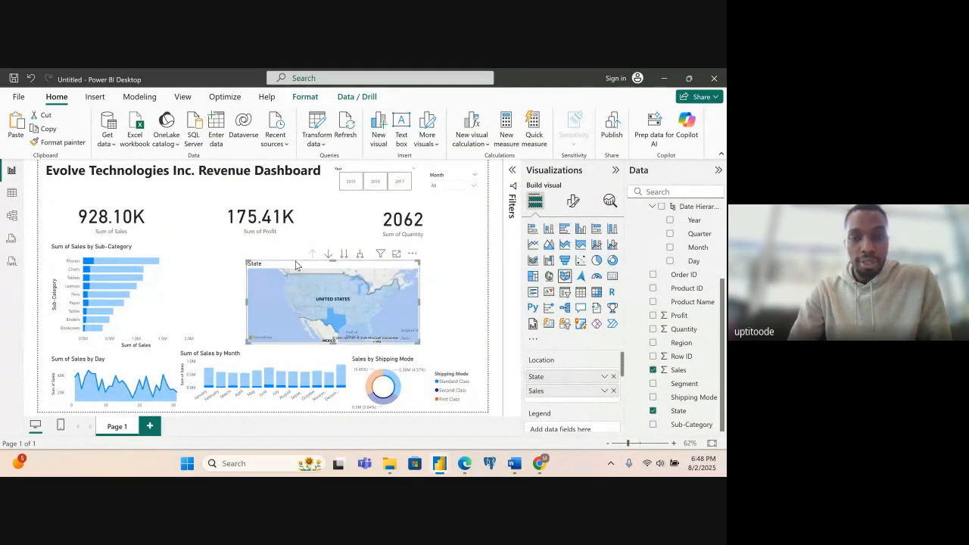
left_click_drag(296, 265, 345, 250)
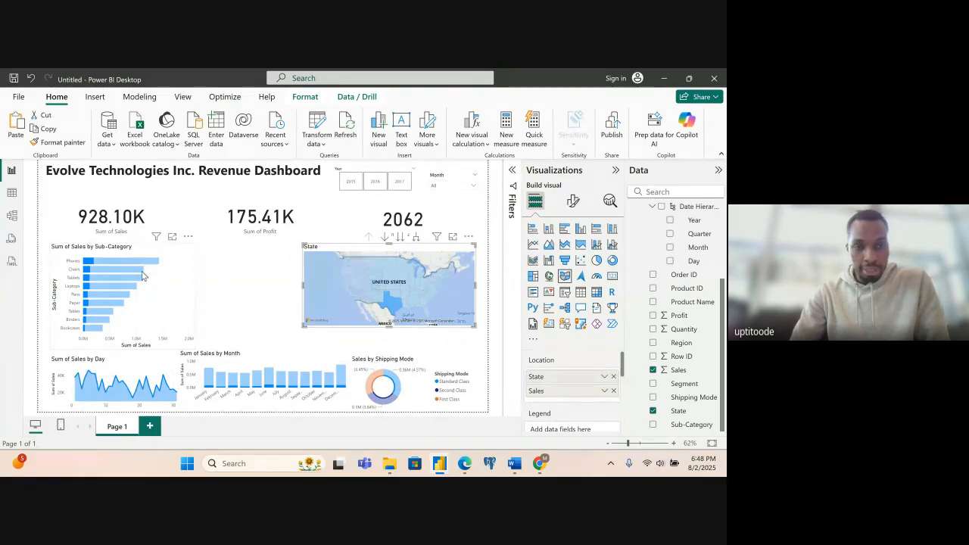
- Move the Sub-Category bar chart to the page's lower-left corner and place the monthly sales chart, enlarged, below the Sales card
left_click_drag(144, 279, 139, 343)
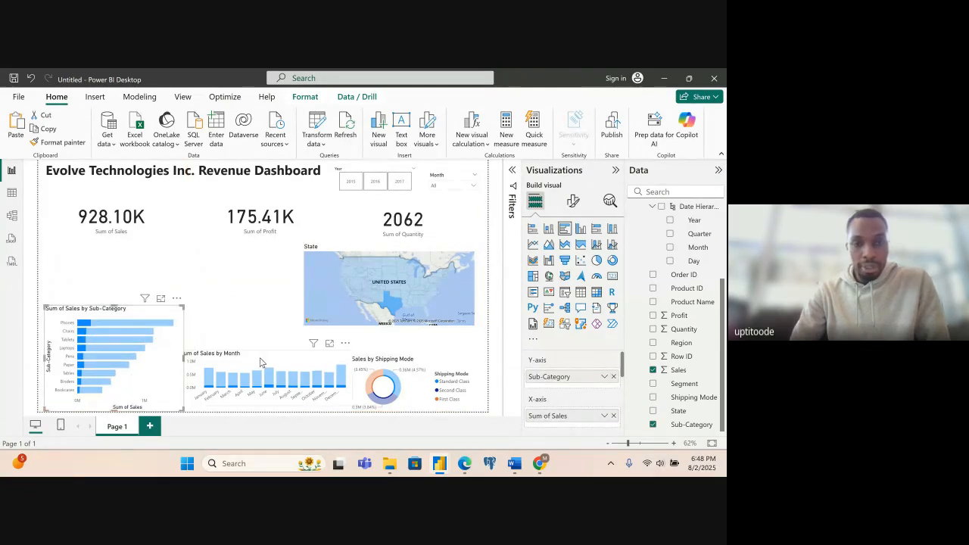
left_click_drag(223, 297, 137, 256)
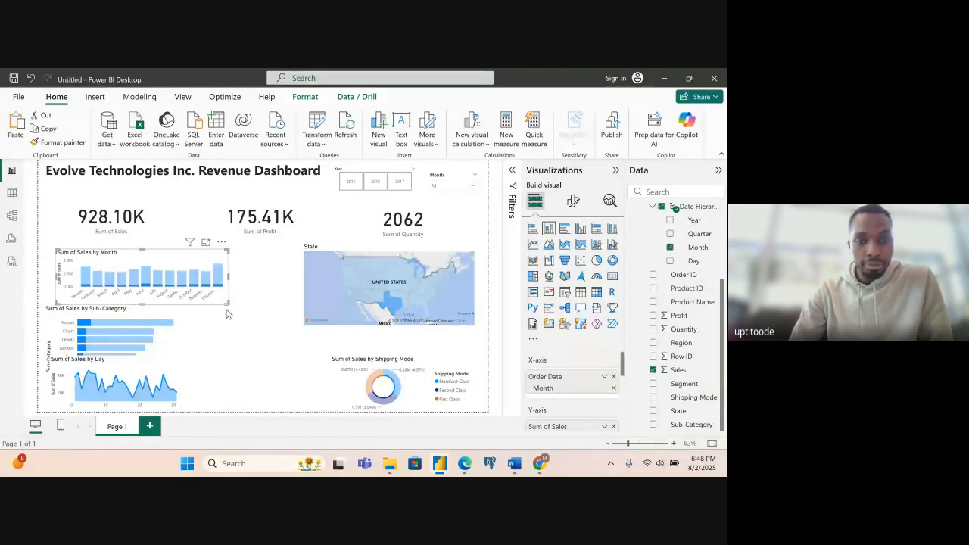
left_click_drag(229, 303, 269, 340)
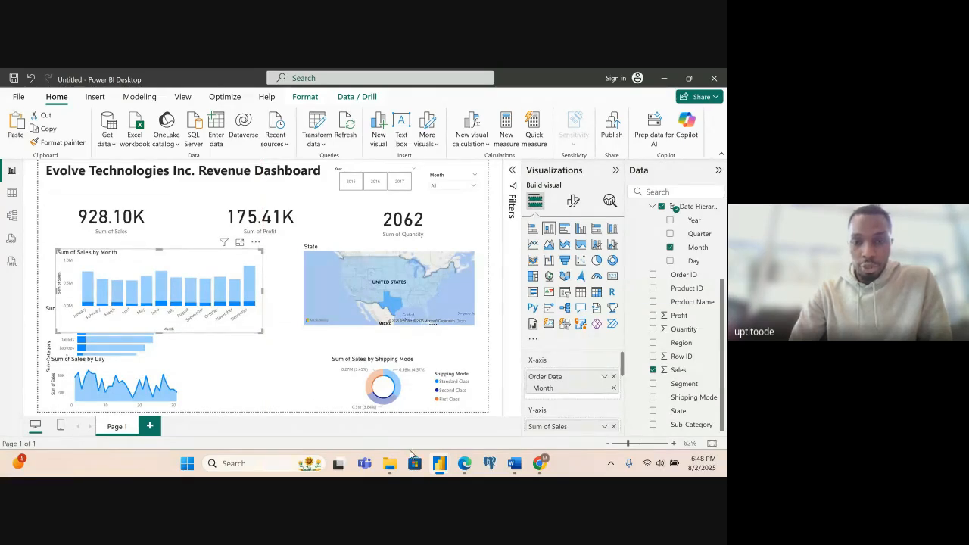
- Compare with the sample PDF and add Profit to the monthly sales column chart
mouse_move(464, 463)
left_click(420, 407)
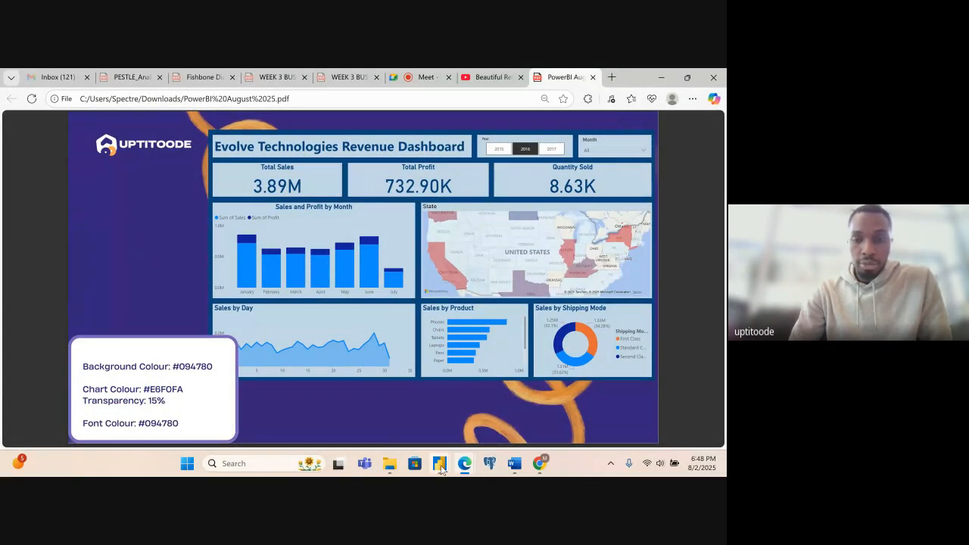
left_click(448, 421)
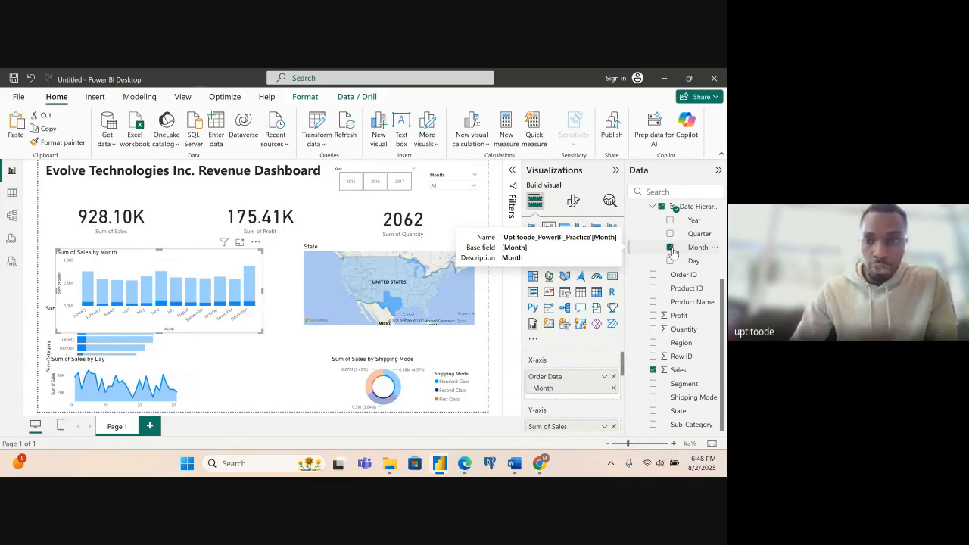
left_click(652, 316)
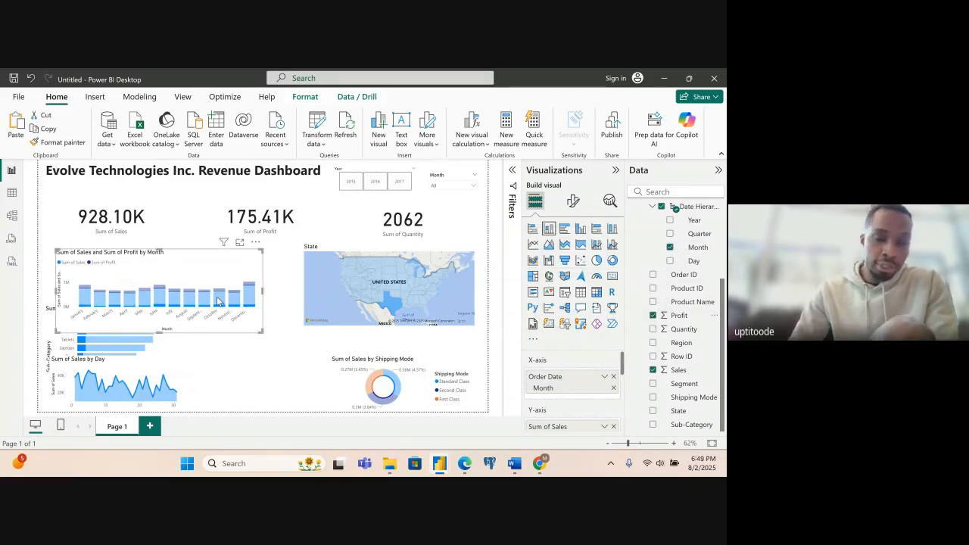
mouse_move(218, 302)
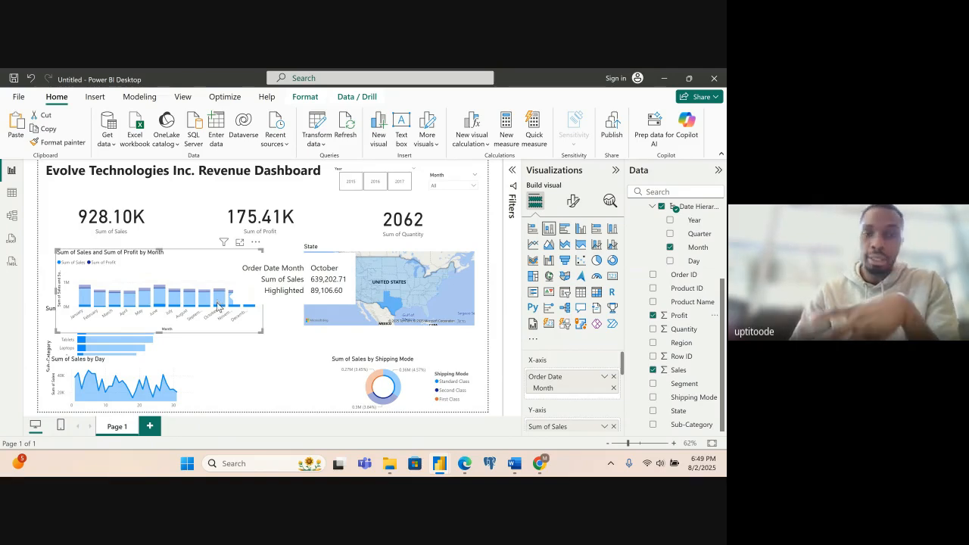
left_click(267, 341)
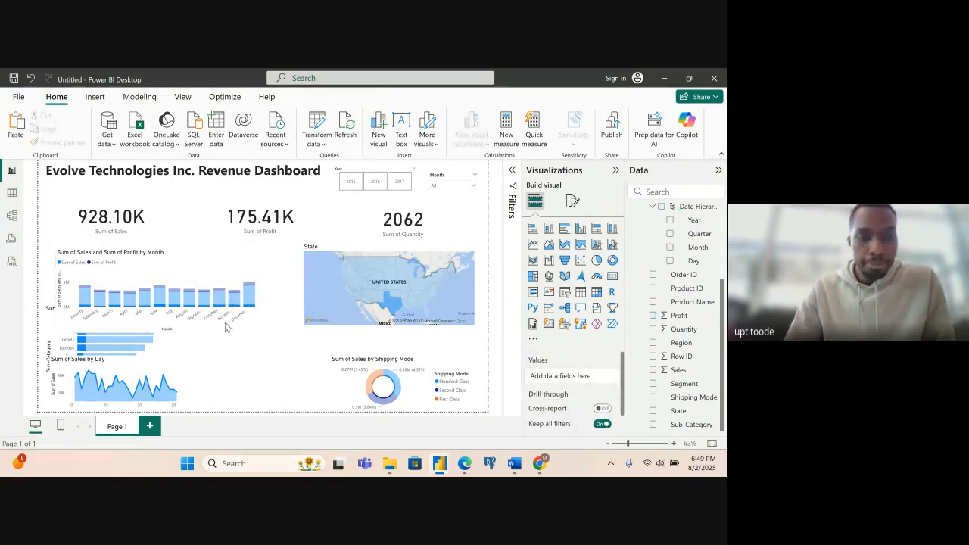
- Clear the map's state selection and widen the map from its left edge towards the monthly chart
left_click(317, 275)
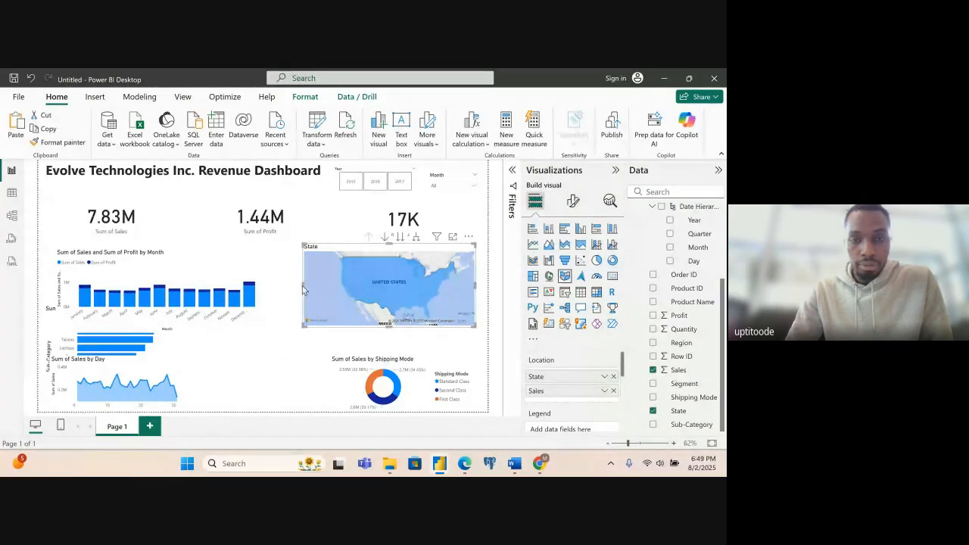
left_click_drag(302, 285, 286, 288)
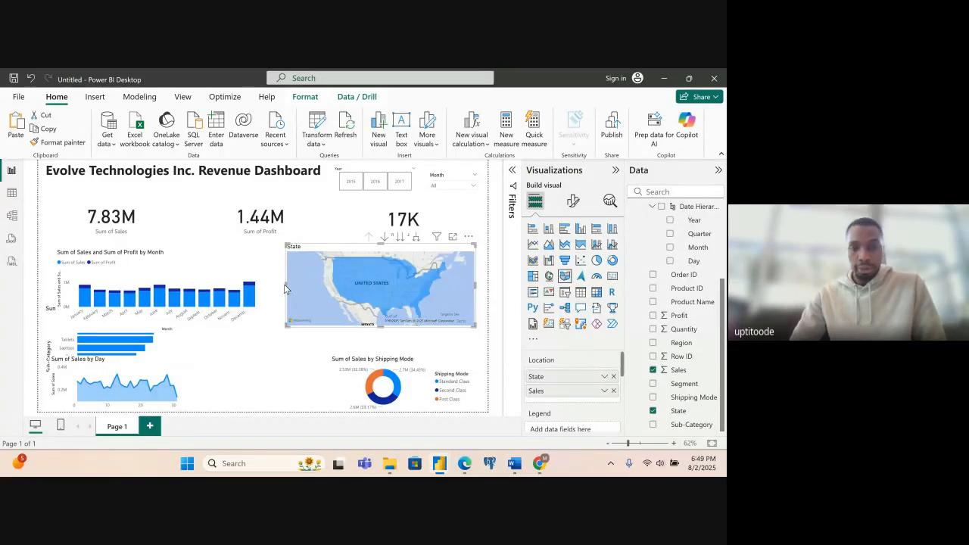
mouse_move(464, 463)
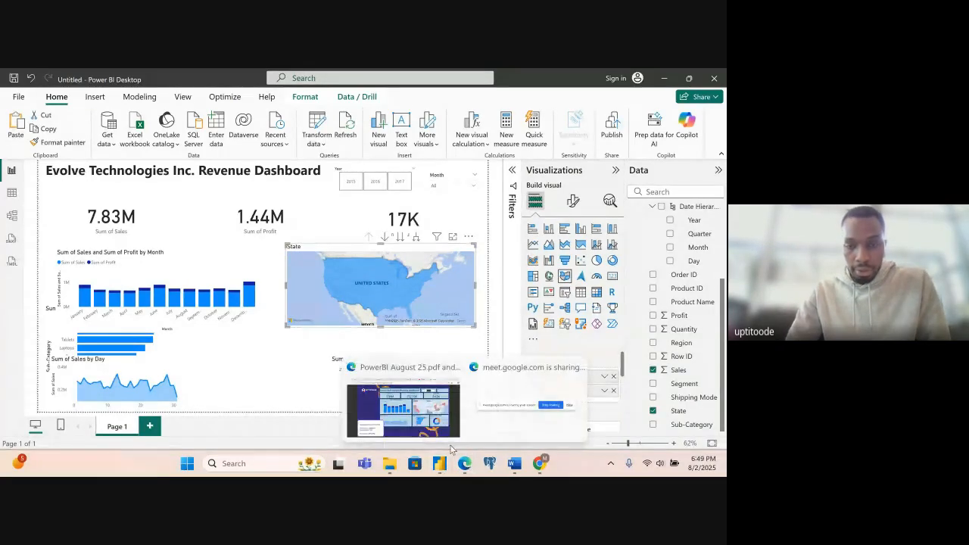
mouse_move(424, 431)
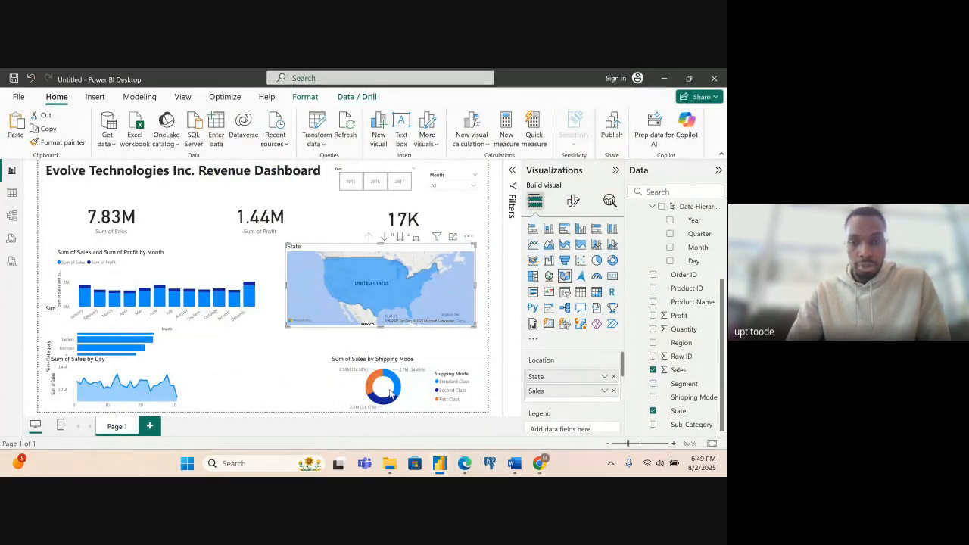
- Move the Shipping Mode donut up beneath the State map and make it taller, then shift the map right to align their right edges
left_click(390, 392)
mouse_move(404, 379)
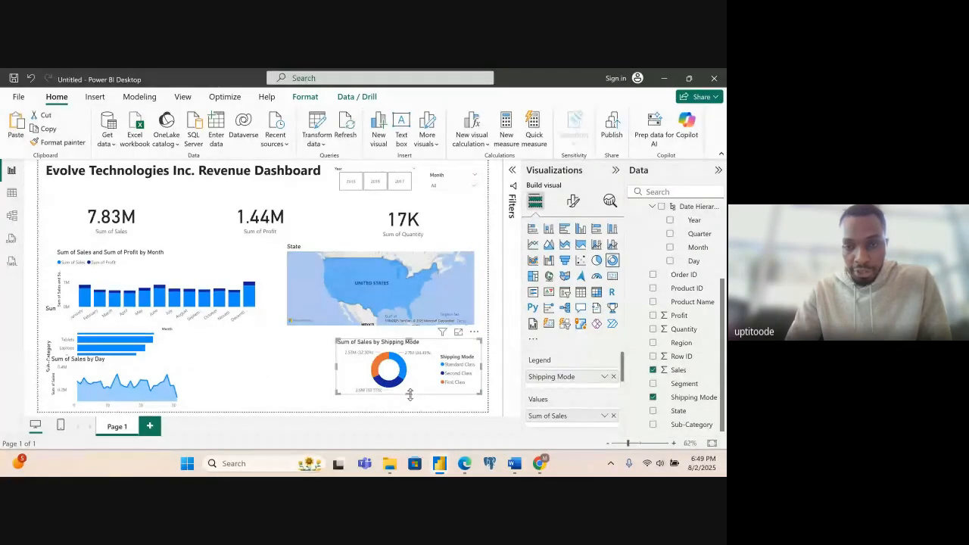
left_click_drag(410, 394, 411, 406)
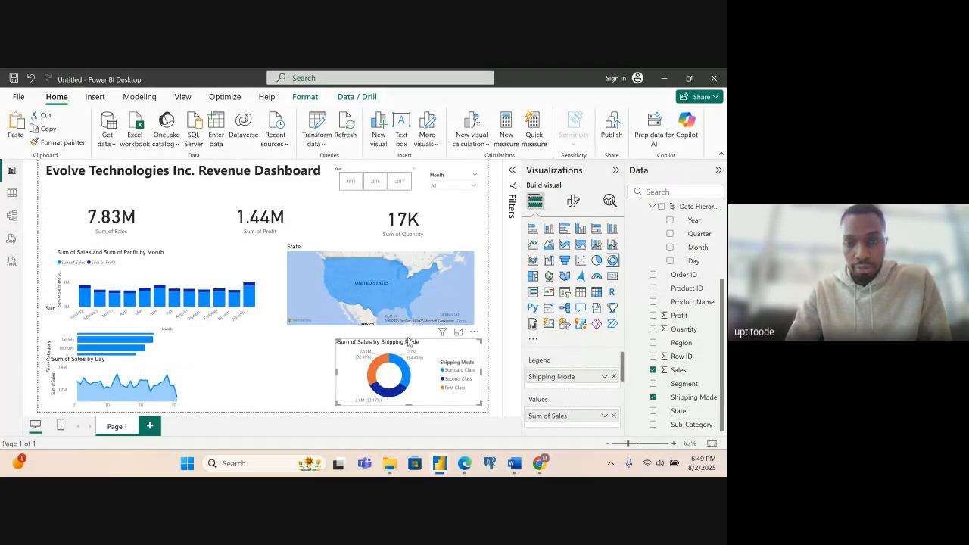
left_click_drag(409, 340, 409, 334)
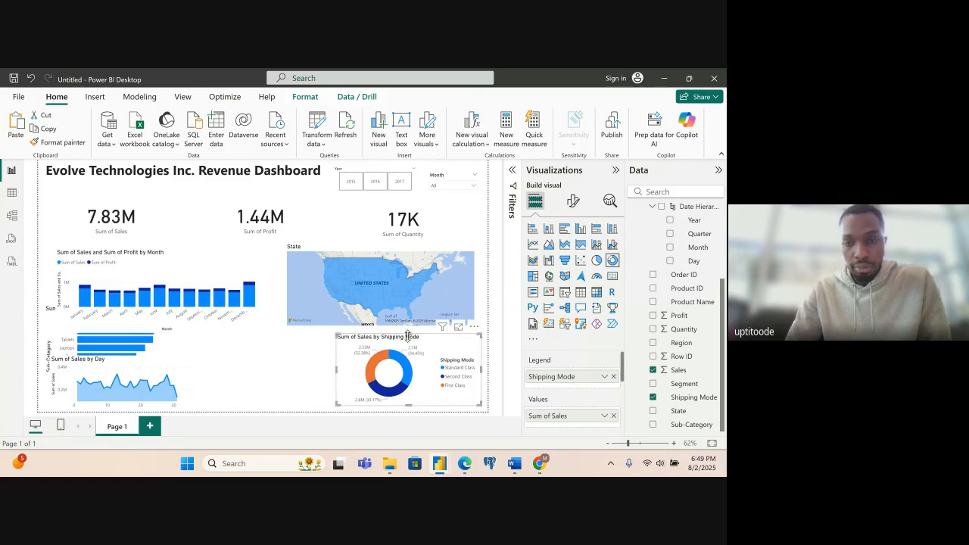
left_click(427, 250)
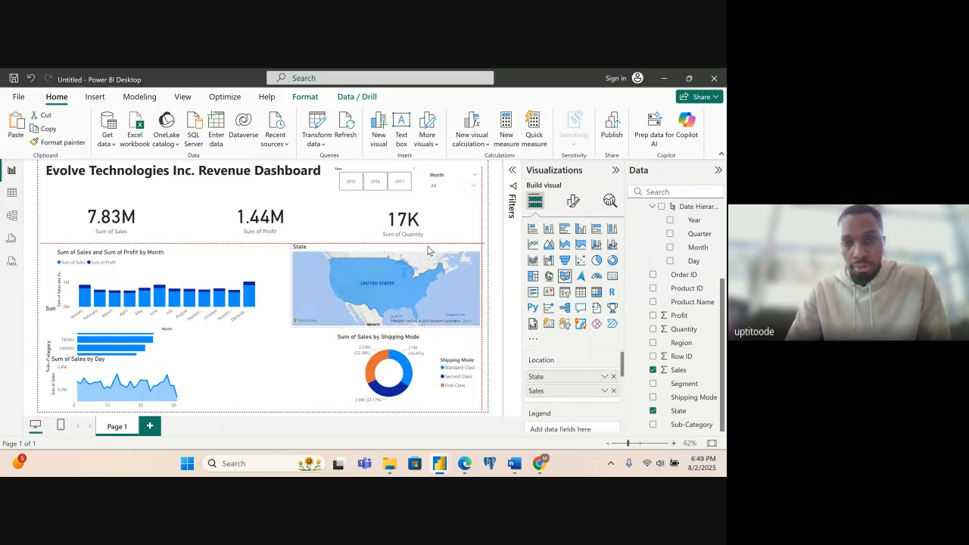
- Widen the Sales by Day area chart to about the width of the monthly chart above it
left_click(185, 380)
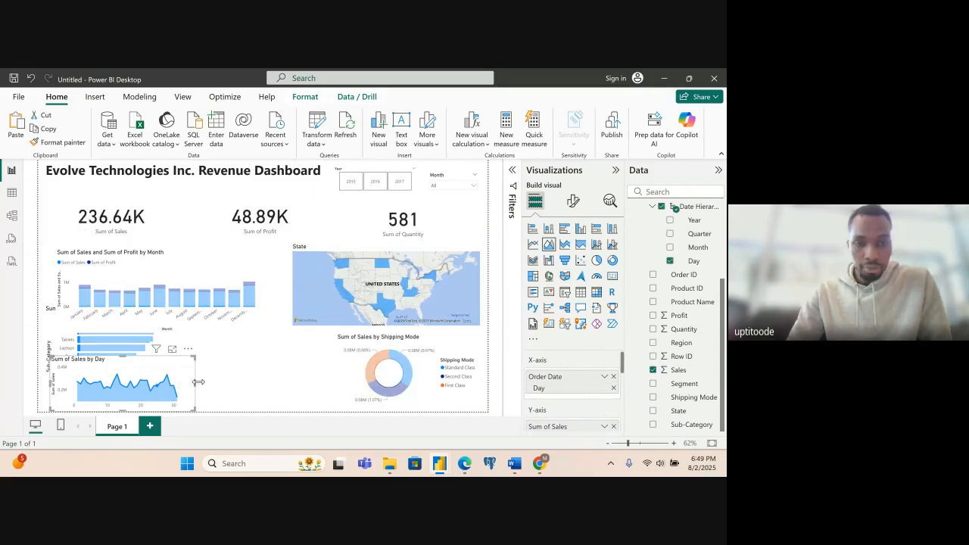
left_click_drag(199, 382, 267, 386)
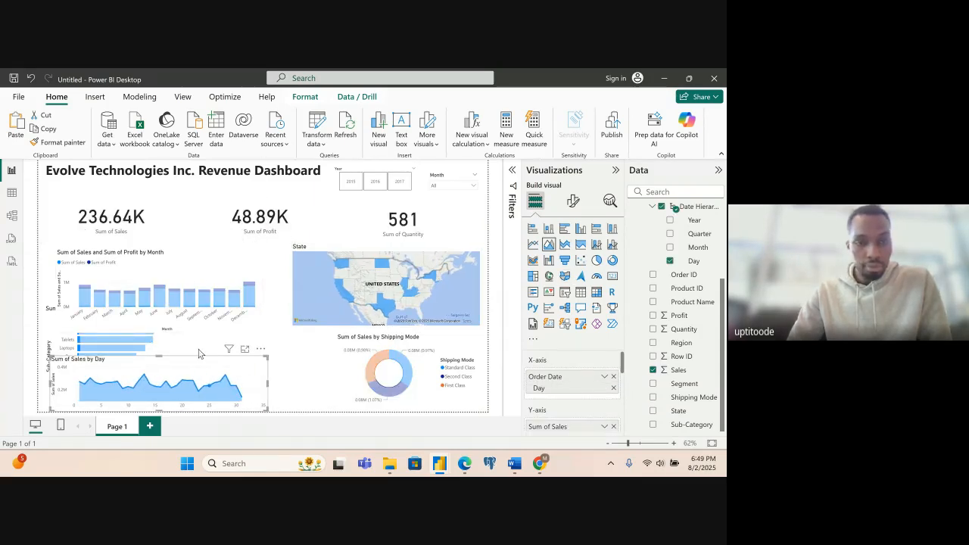
- Move the Sub-Category bar chart beside the Shipping Mode donut and reduce its height to fit below the monthly chart
left_click(150, 342)
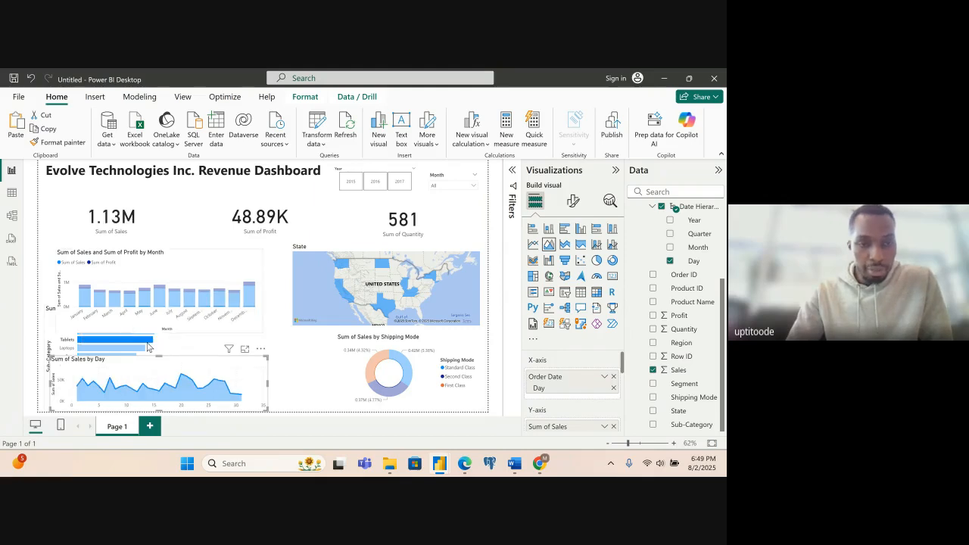
left_click_drag(177, 350, 332, 370)
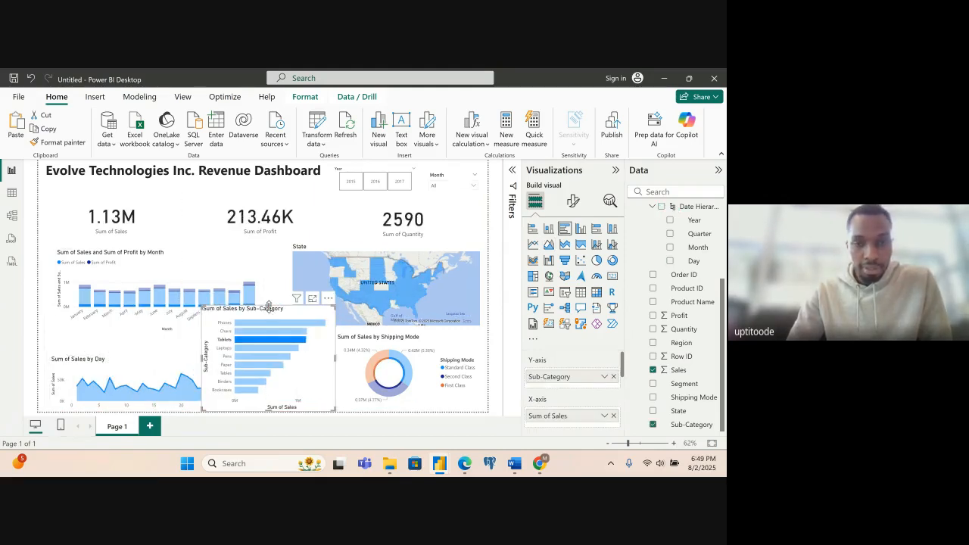
left_click_drag(270, 304, 273, 330)
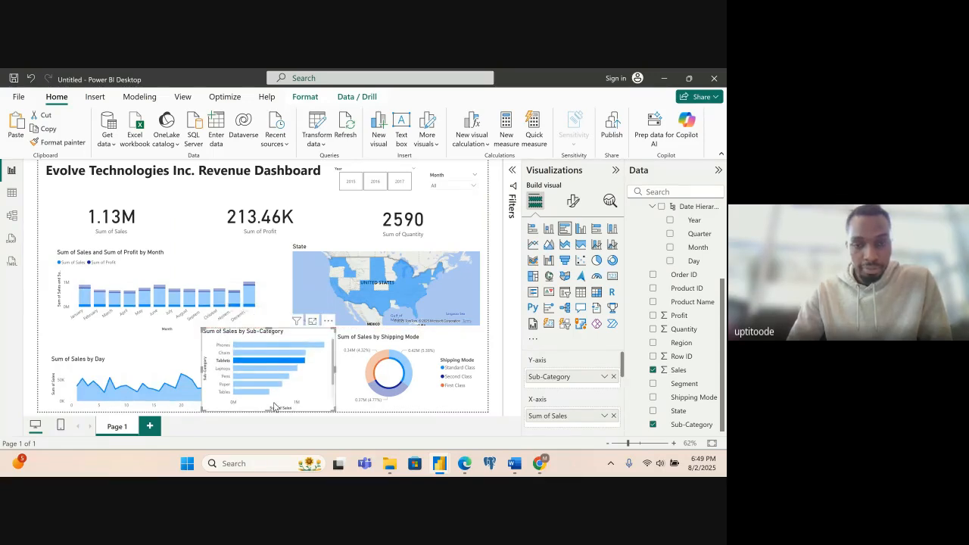
left_click_drag(270, 408, 270, 401)
- Make the Sales by Day chart taller, up to the monthly chart's lower edge, and narrow it slightly from its right edge
left_click(156, 363)
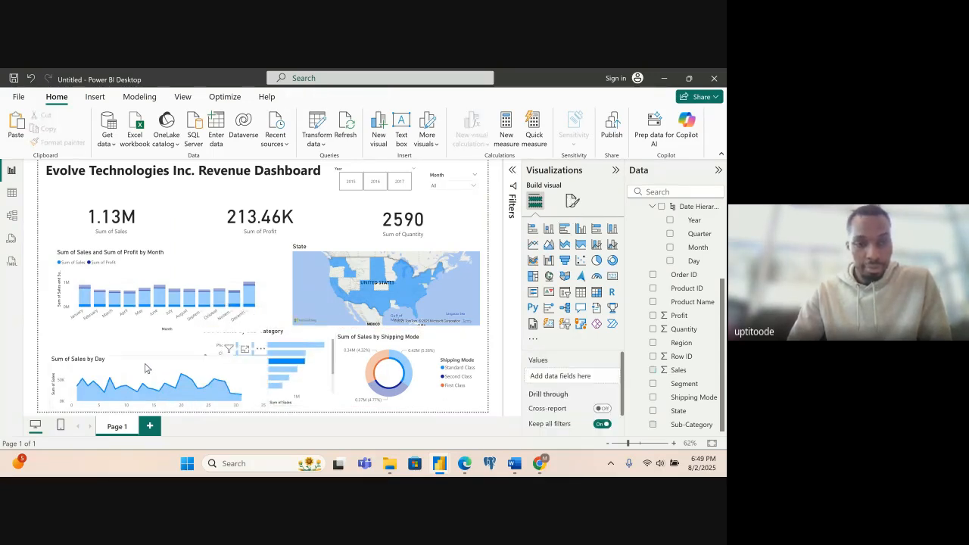
left_click(160, 358)
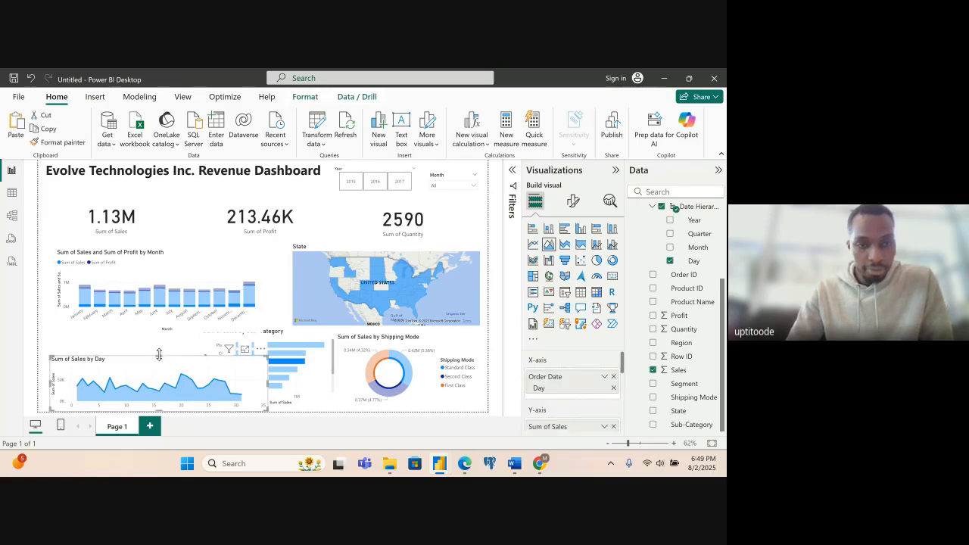
left_click_drag(159, 354, 159, 343)
left_click_drag(158, 343, 158, 342)
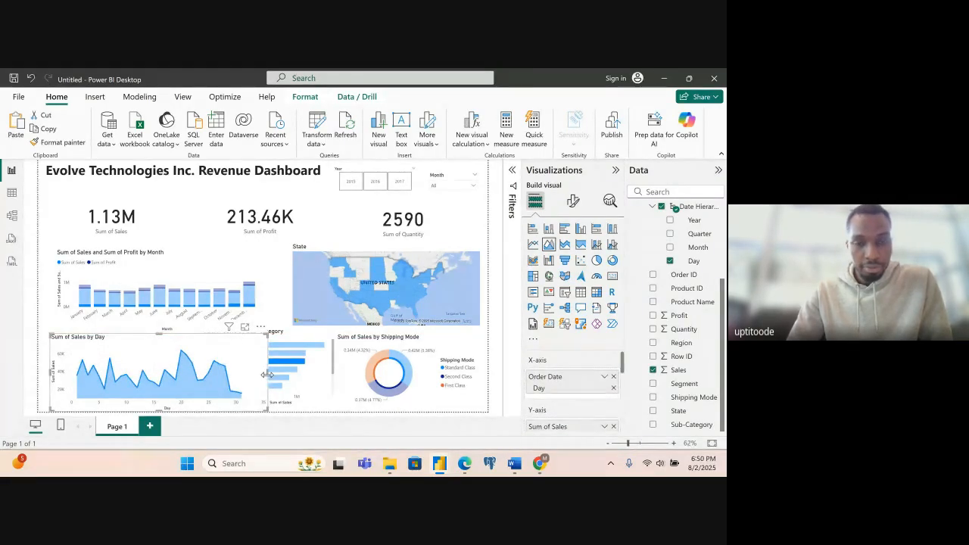
left_click_drag(267, 375, 251, 377)
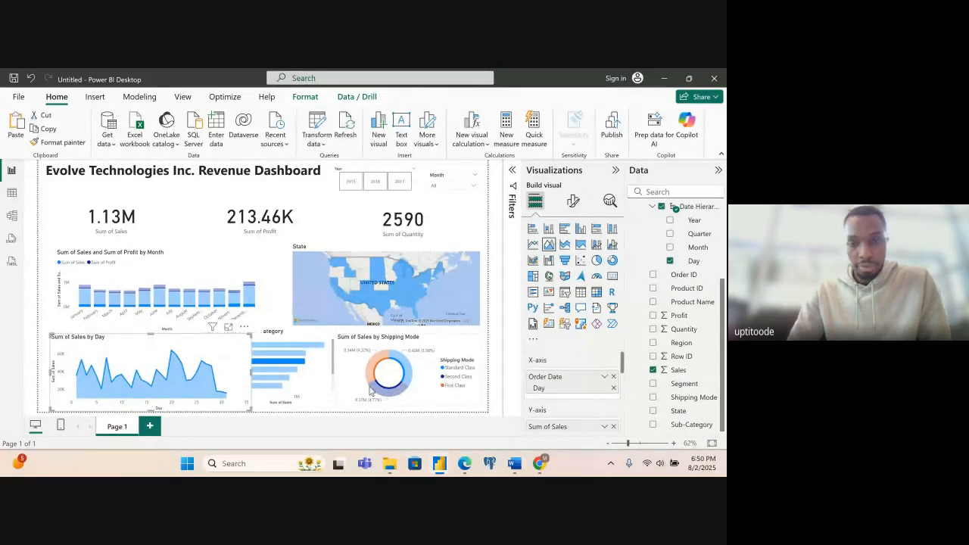
- Narrow the Shipping Mode donut and the Sub-Category bar chart from their left edges to open space in the lower row
left_click(342, 373)
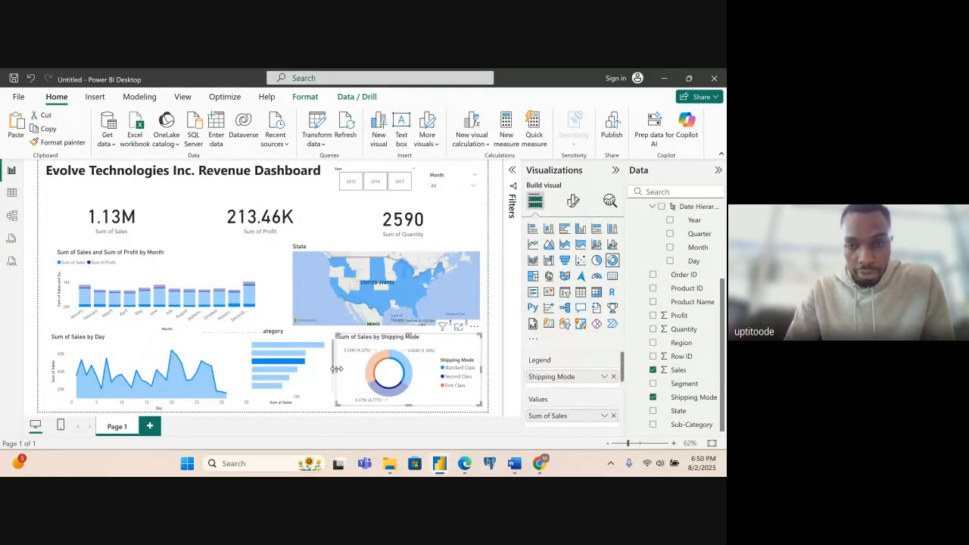
left_click_drag(336, 369, 347, 369)
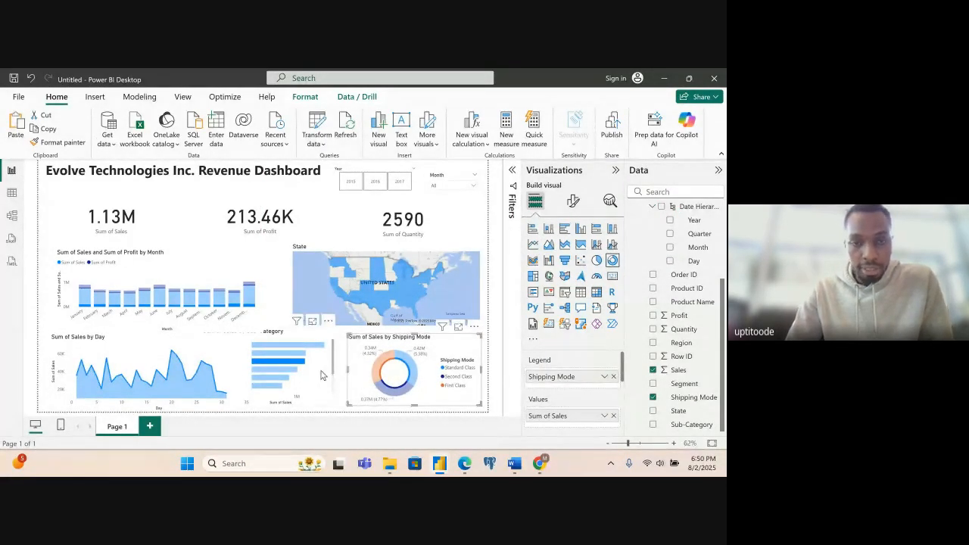
left_click(321, 375)
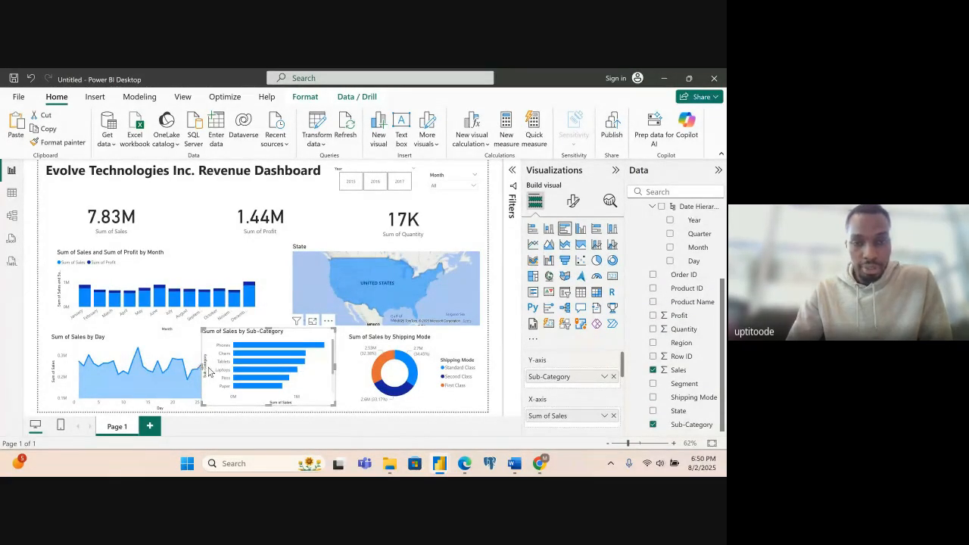
left_click_drag(209, 372, 237, 375)
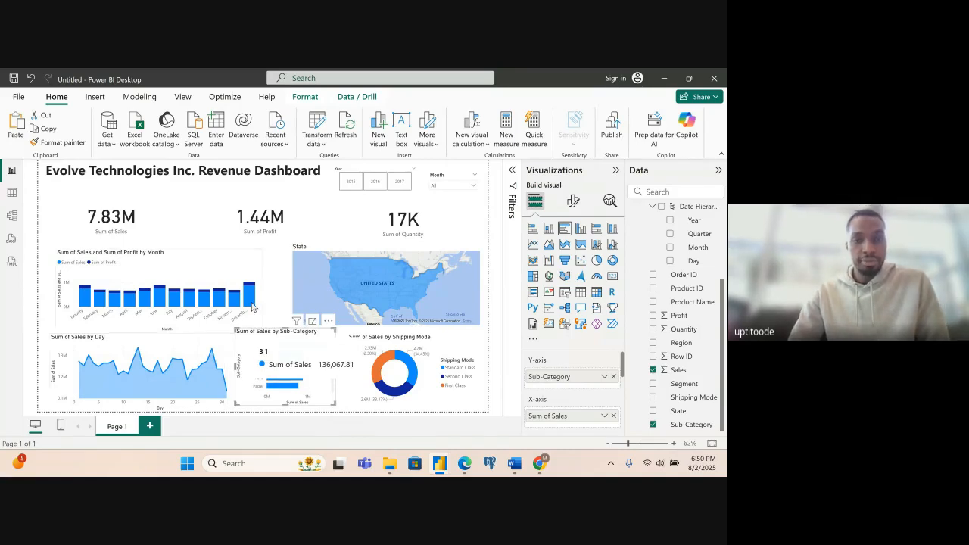
- Widen the State map from its left edge until it meets the monthly sales and profit chart
left_click(303, 286)
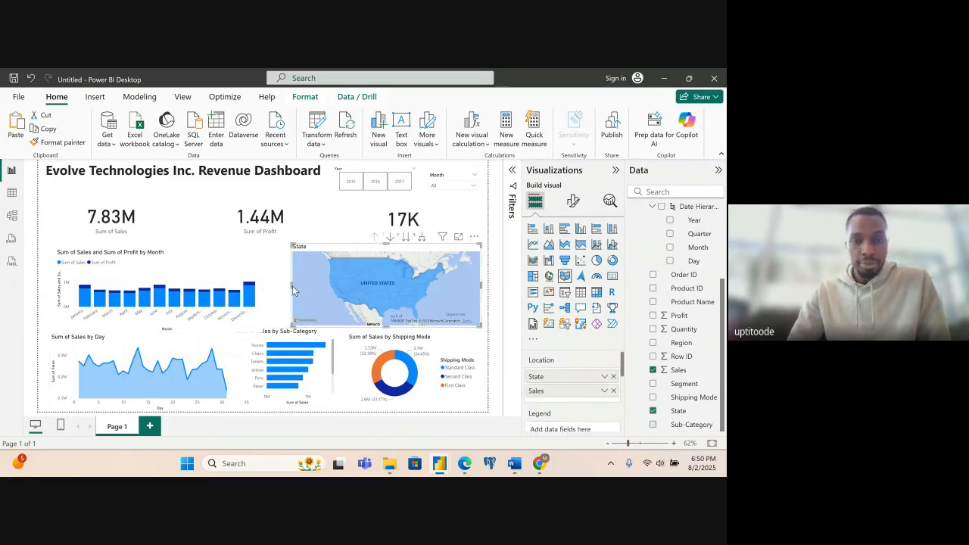
left_click_drag(289, 286, 264, 288)
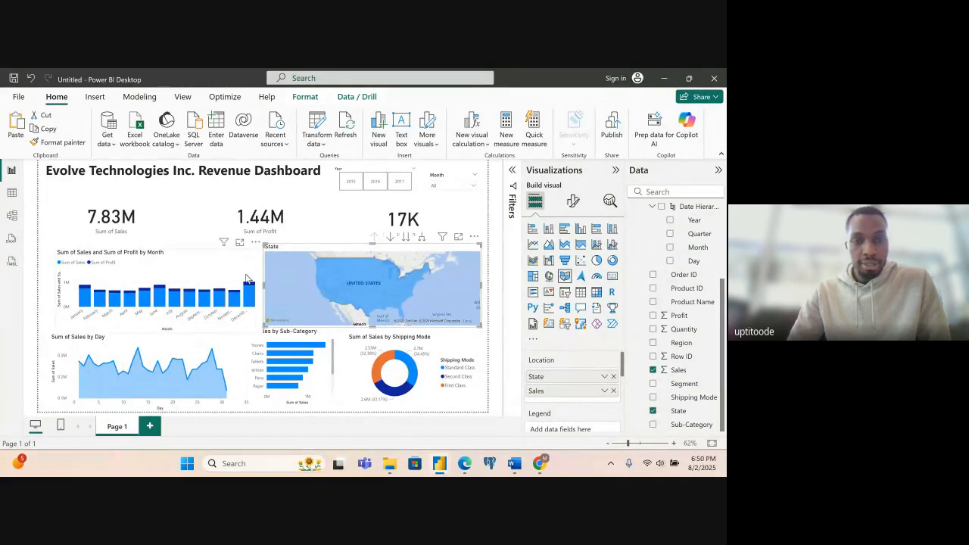
- Shift the monthly sales and profit chart slightly left and narrow it, and widen the State map from its left edge to fill the gap
left_click(246, 279)
left_click_drag(262, 294, 212, 258)
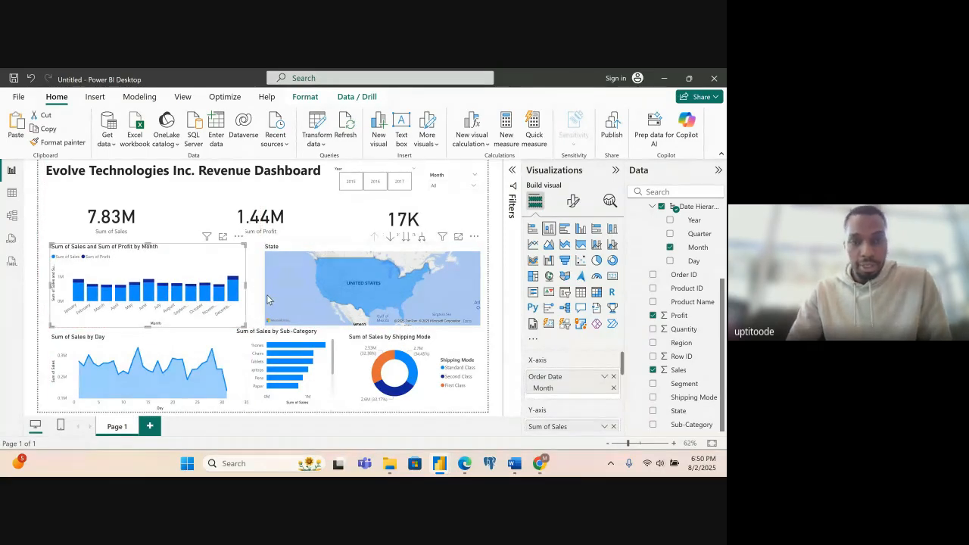
left_click(268, 295)
left_click_drag(259, 290, 255, 285)
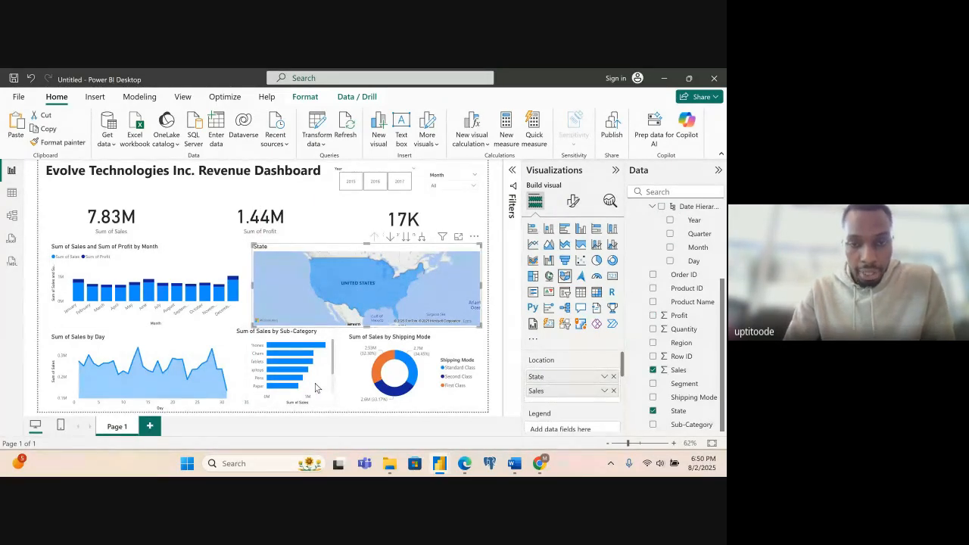
- Move the Sub-Category bar chart slightly right and down, closer to the Shipping Mode donut
left_click_drag(322, 372, 328, 380)
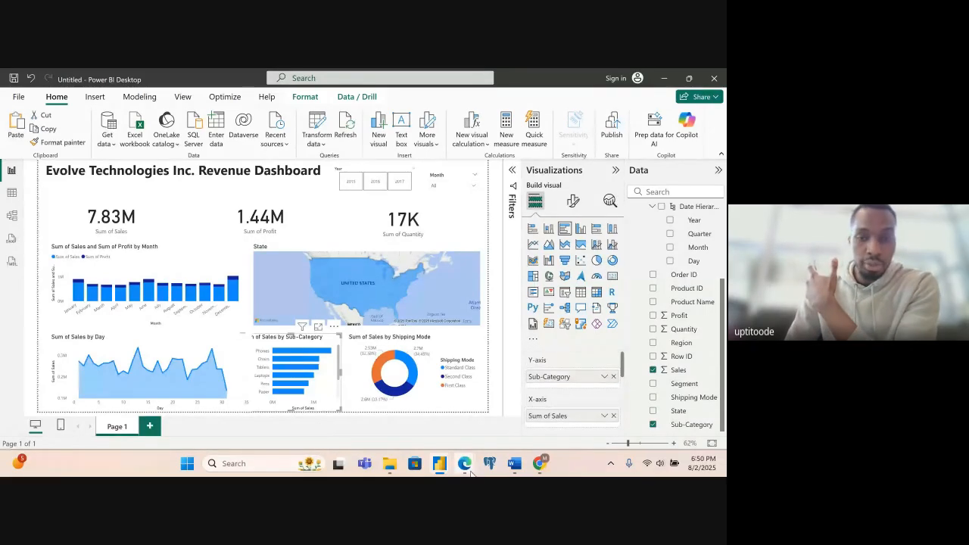
mouse_move(464, 464)
mouse_move(425, 438)
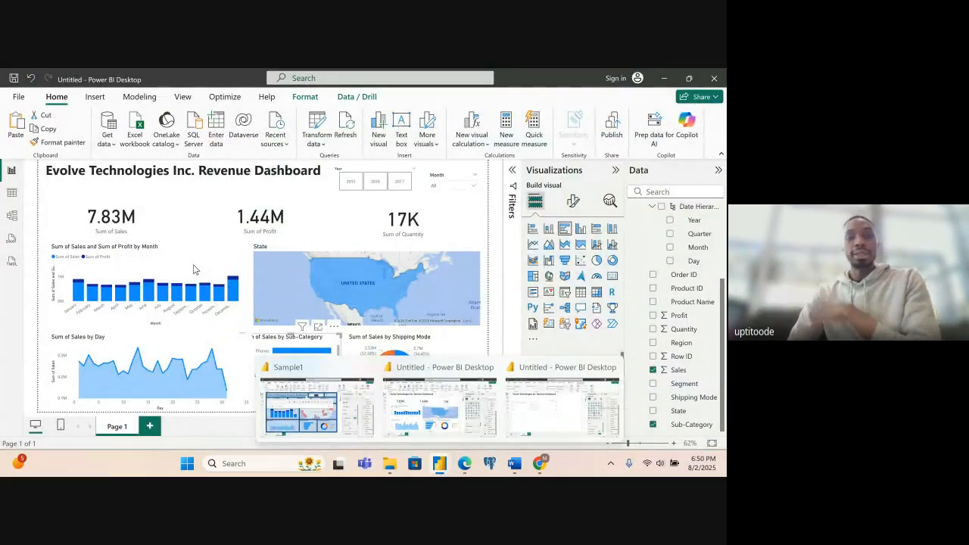
- Turn off the category label on the Sum of Sales card
left_click(163, 229)
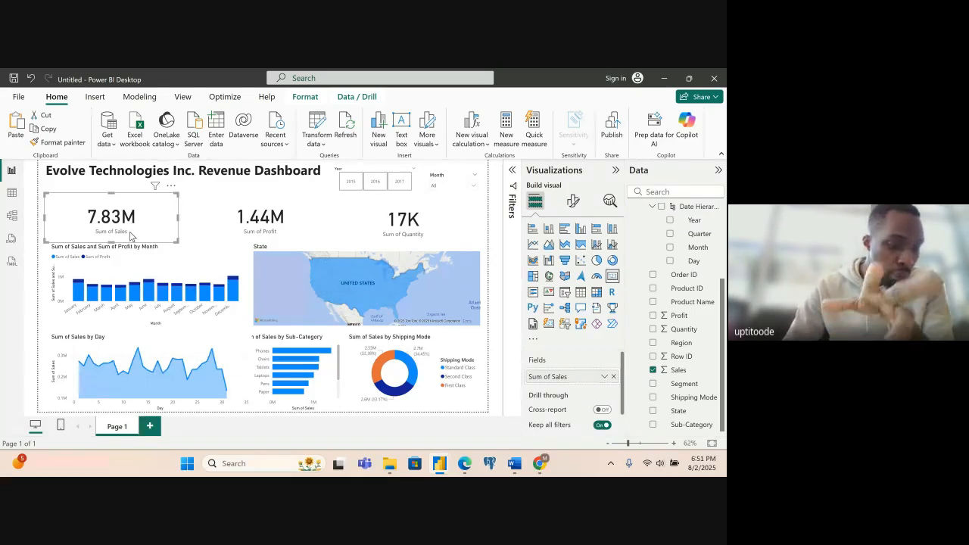
left_click(574, 203)
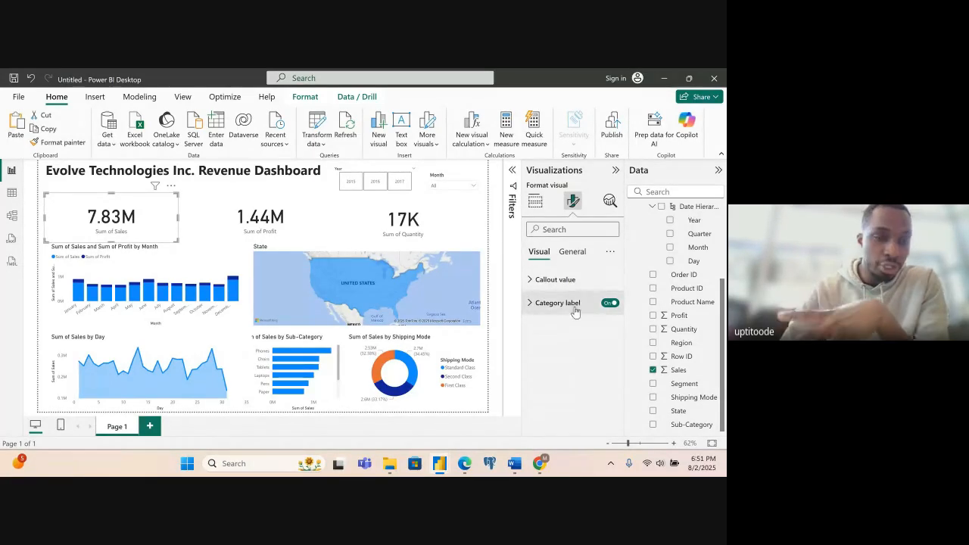
left_click(610, 304)
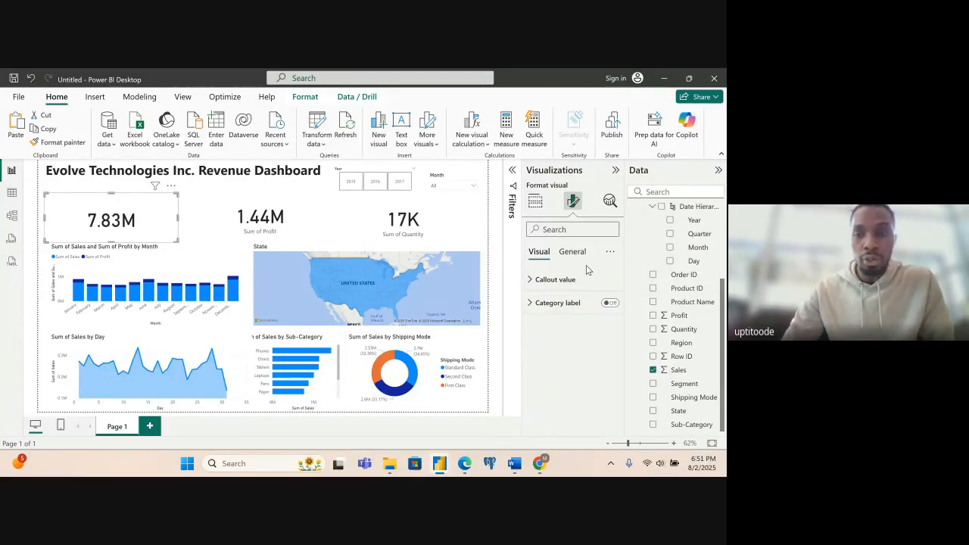
left_click(610, 304)
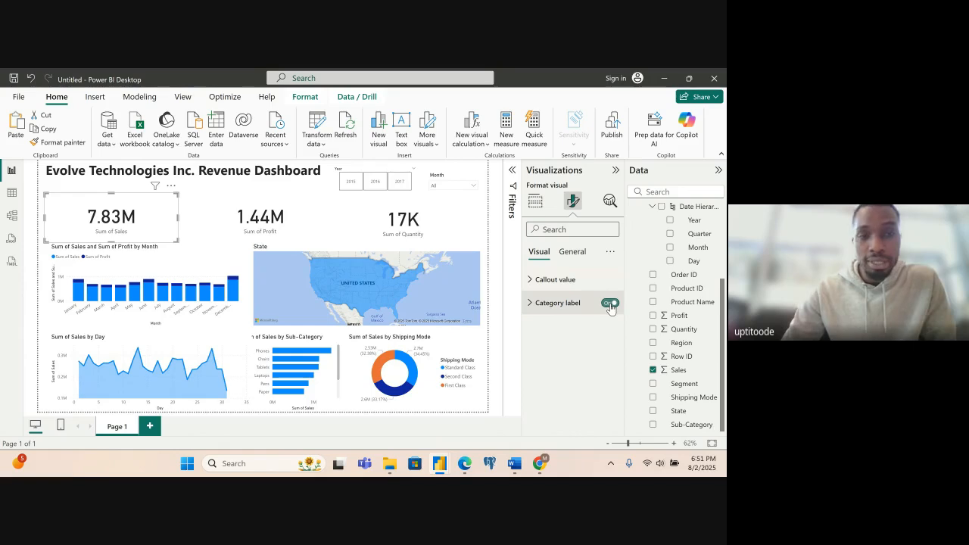
left_click(610, 304)
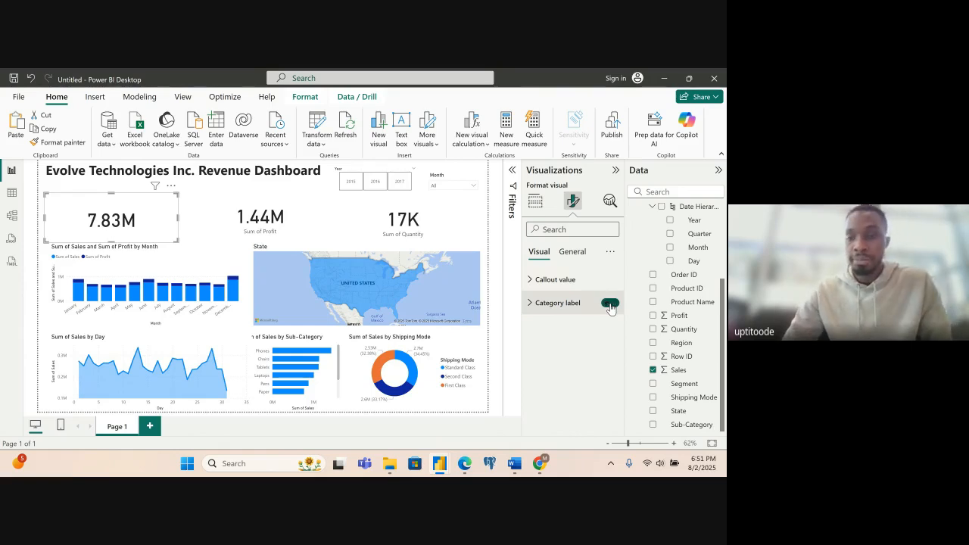
- Turn on the title of the sales card and set its text to "Total Sales"
left_click(577, 253)
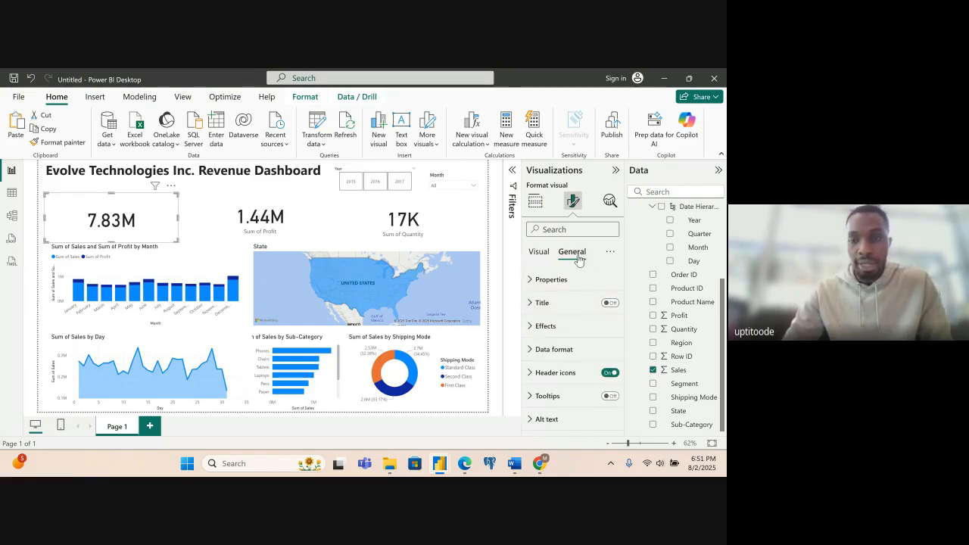
left_click(611, 304)
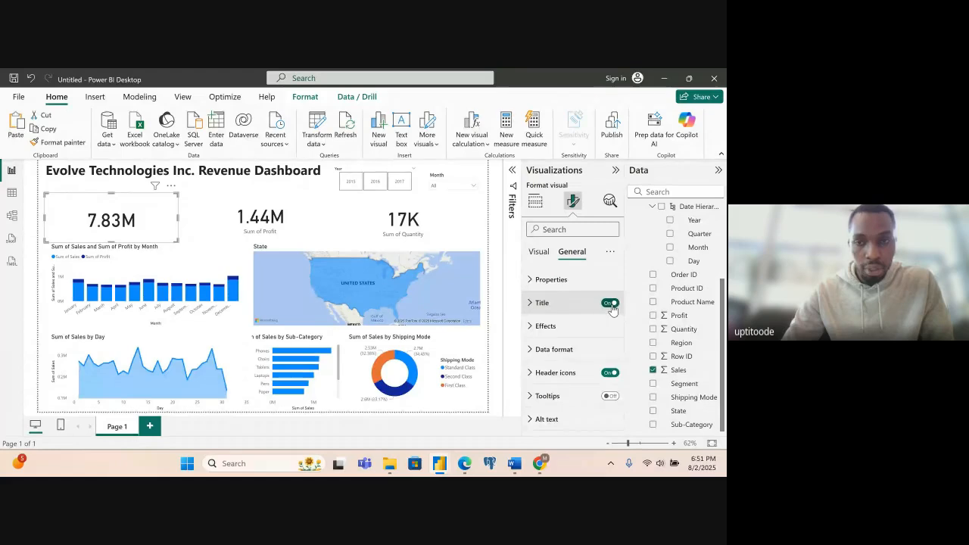
left_click(530, 304)
left_click(549, 358)
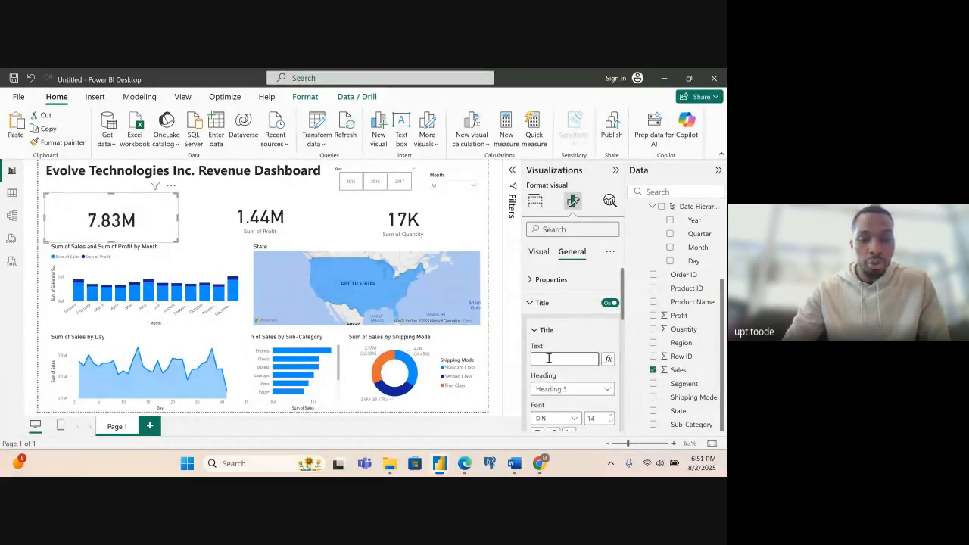
type("Total")
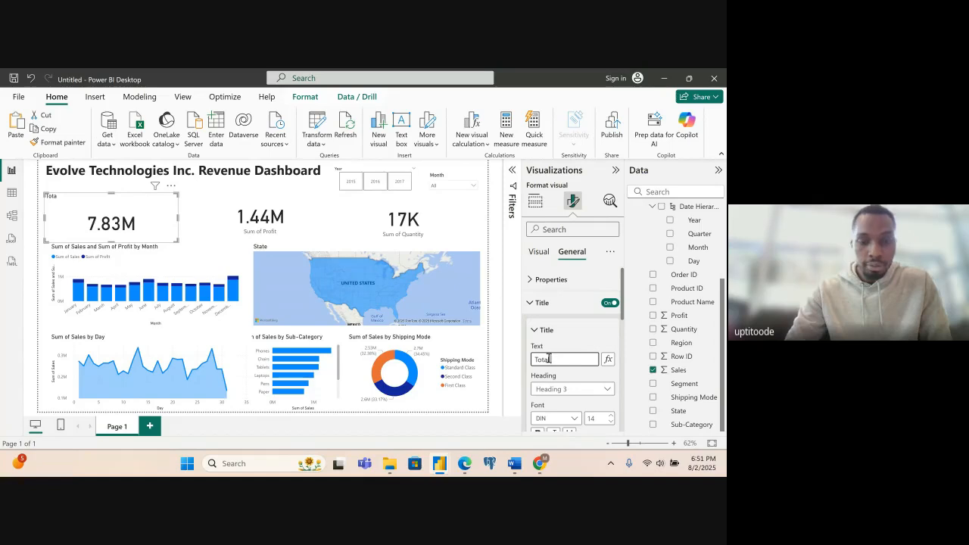
type(" Sales")
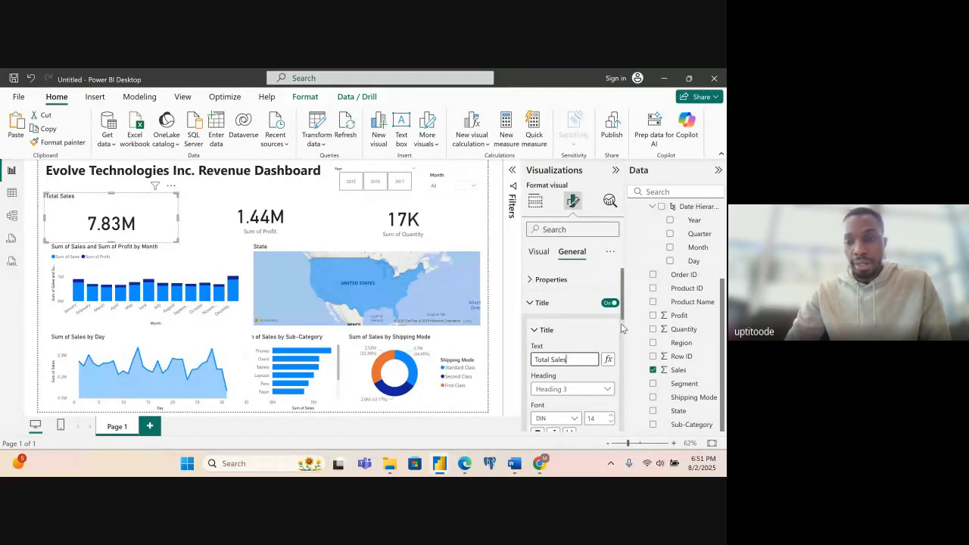
- Set the Total Sales title's font size to 16 and make it bold
scroll(623, 333, "down", 3)
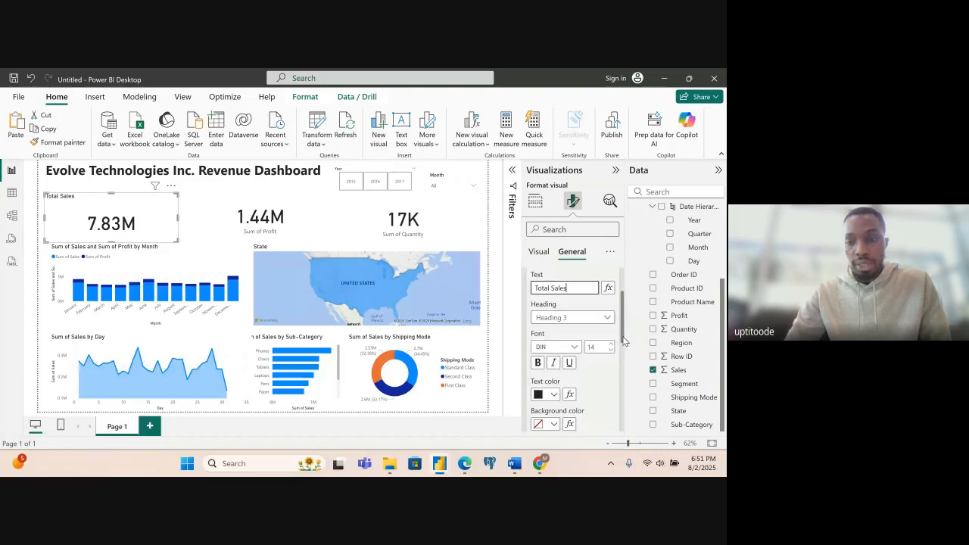
scroll(623, 341, "up", 1)
left_click(612, 332)
left_click(611, 331)
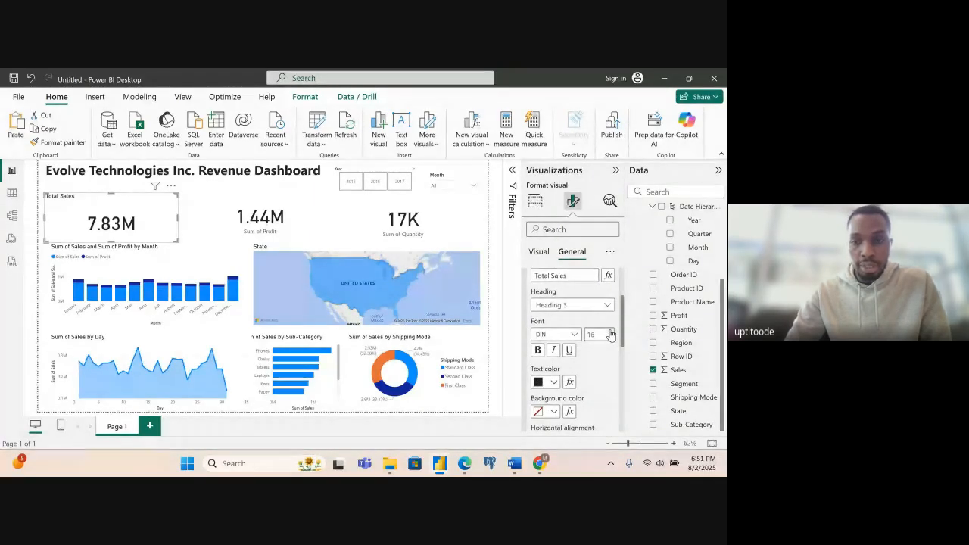
left_click(537, 353)
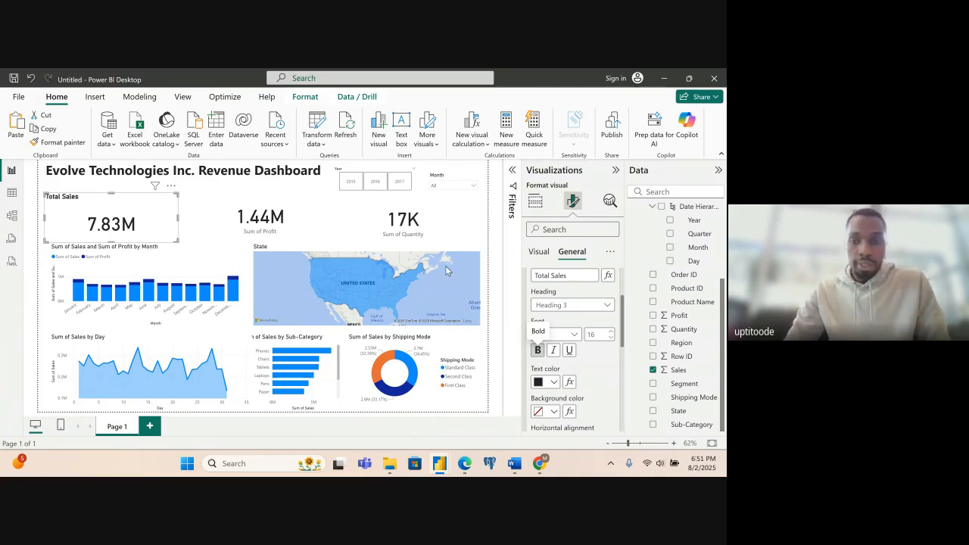
- Check the font colour in the sample PDF in Edge, return to Power BI and set the Total Sales title's text colour to #094780
mouse_move(466, 470)
left_click(425, 414)
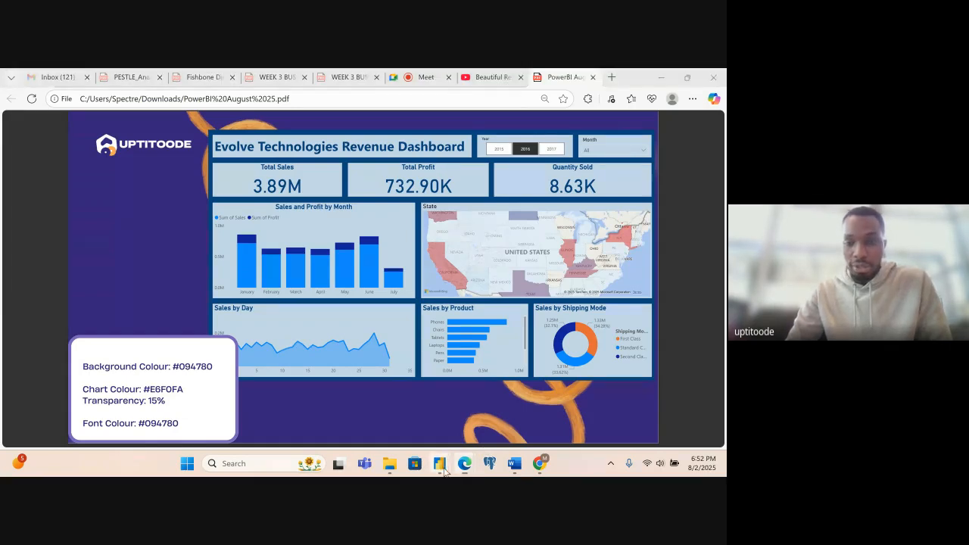
mouse_move(443, 468)
left_click(468, 420)
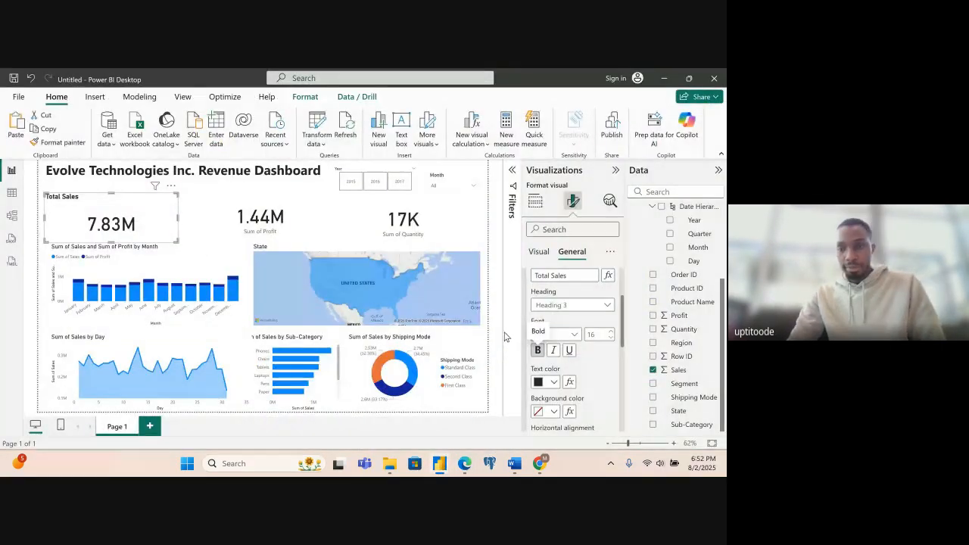
left_click(557, 383)
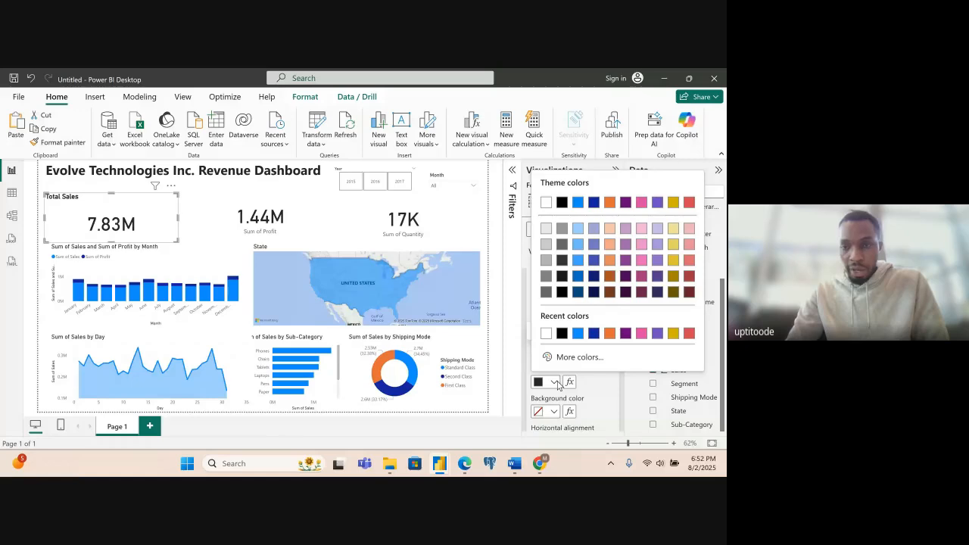
left_click(578, 294)
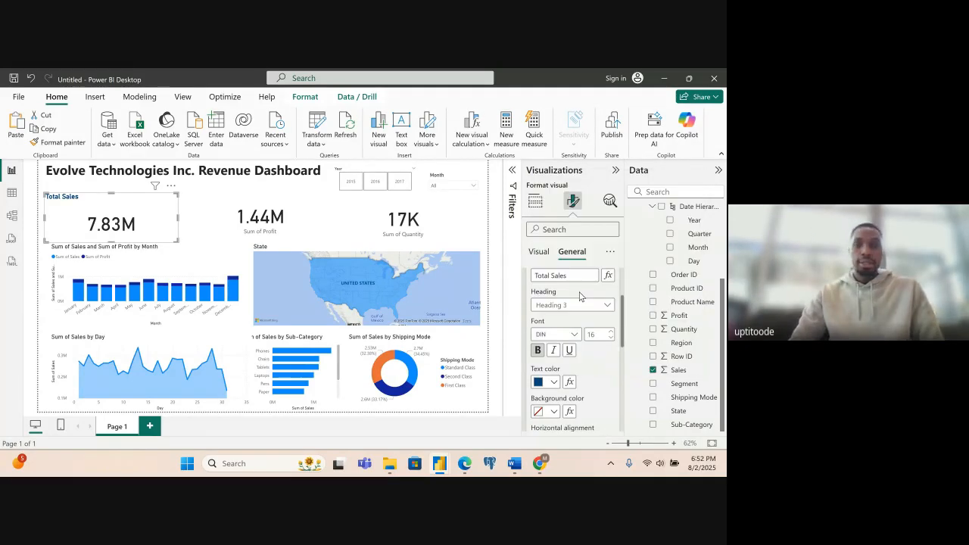
left_click(553, 383)
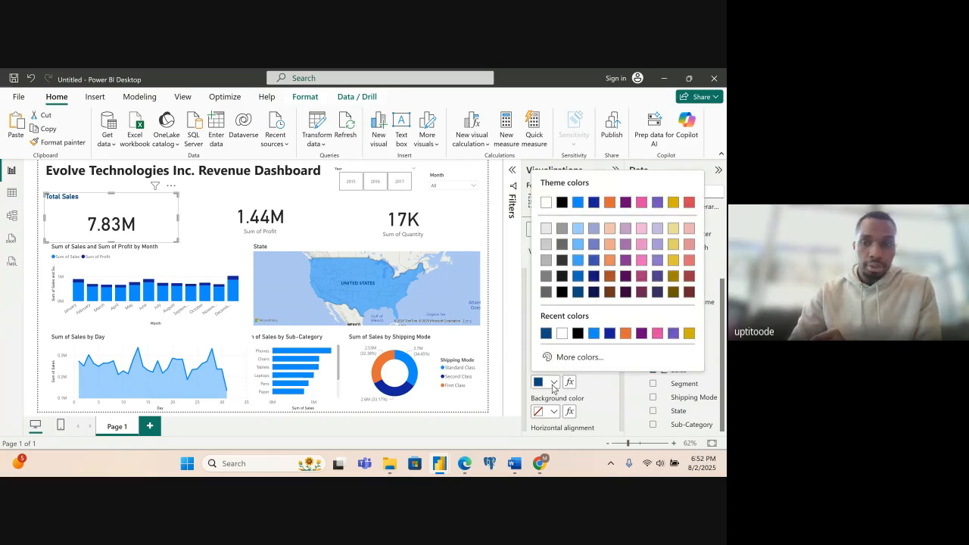
left_click(577, 293)
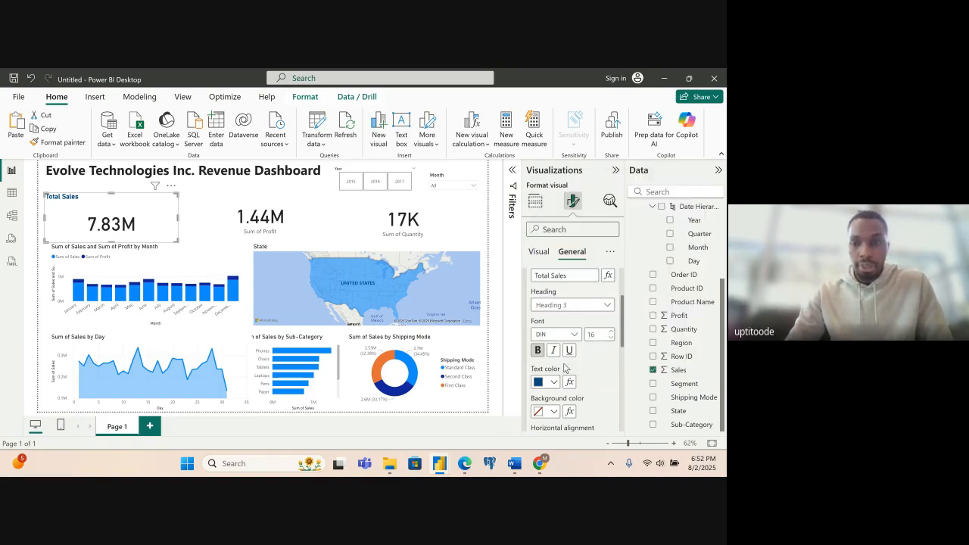
- Center the Total Sales title horizontally and collapse its title text settings
left_click_drag(624, 344, 622, 373)
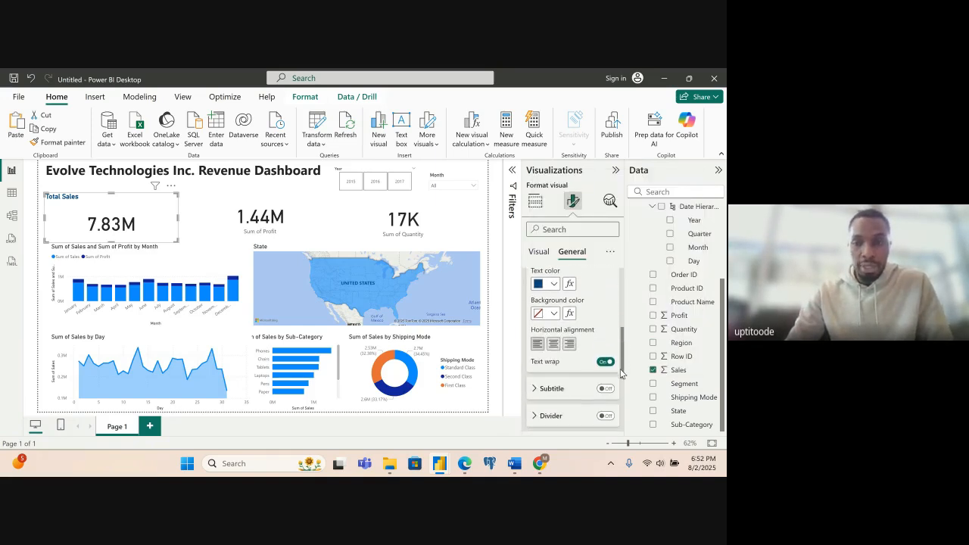
left_click(553, 347)
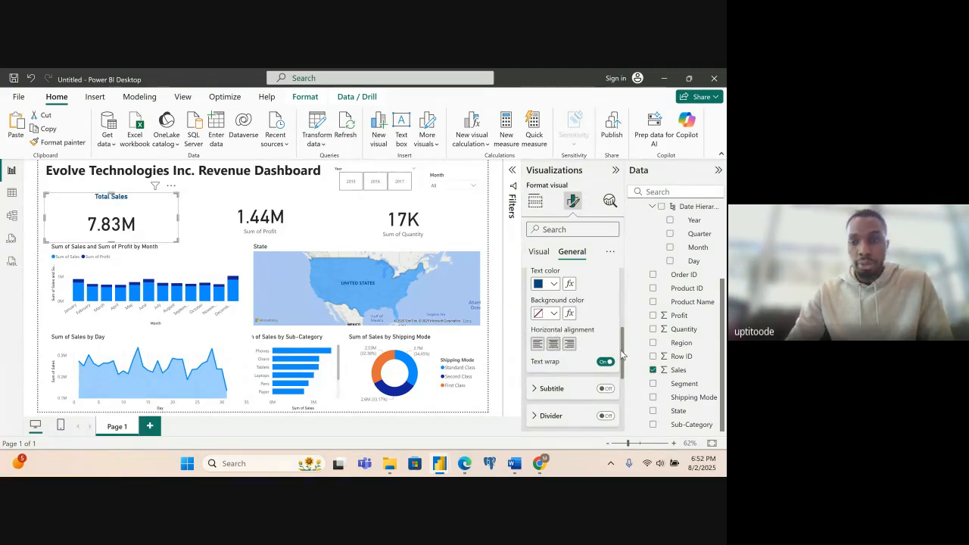
left_click_drag(623, 357, 616, 300)
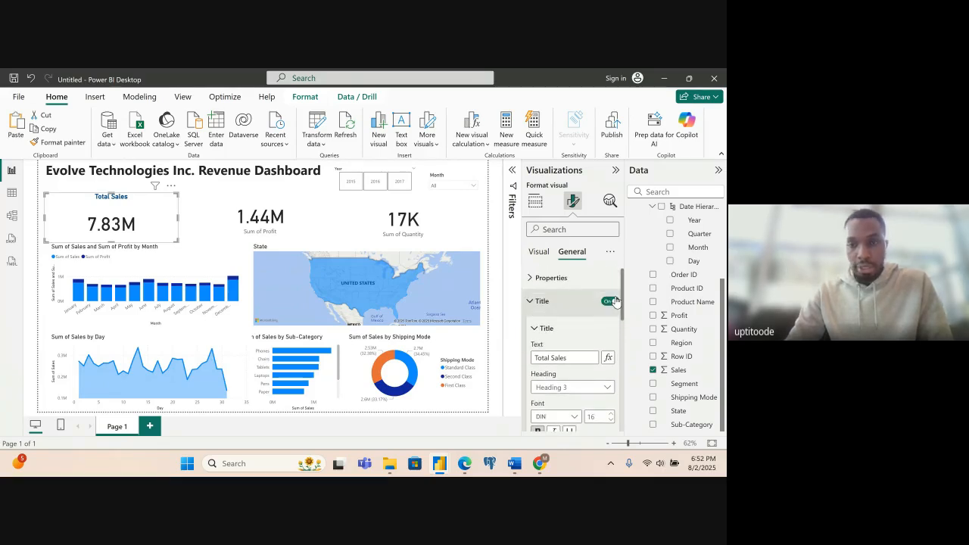
left_click(535, 330)
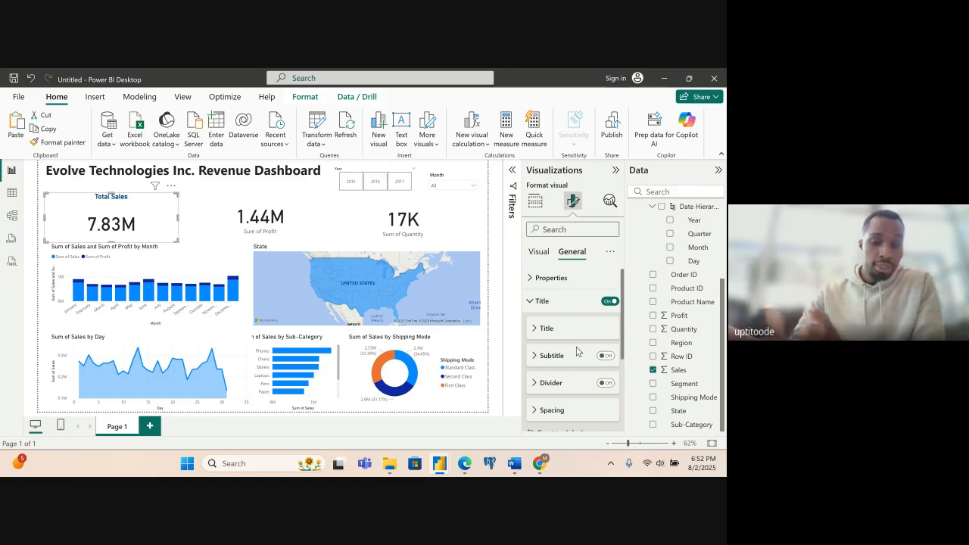
- Turn on the title of the Sum of Profit card and set its text to "Total Profit"
left_click(276, 211)
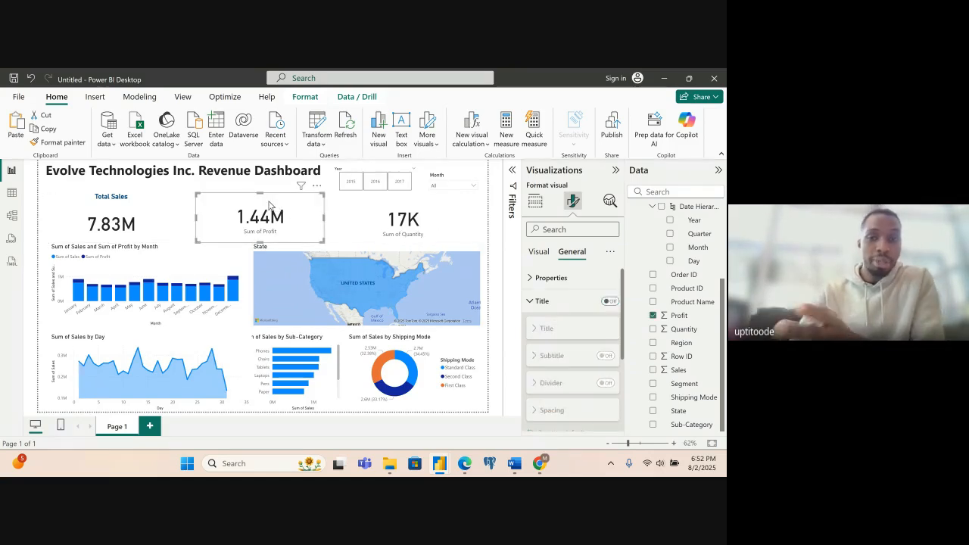
left_click(610, 302)
left_click(536, 327)
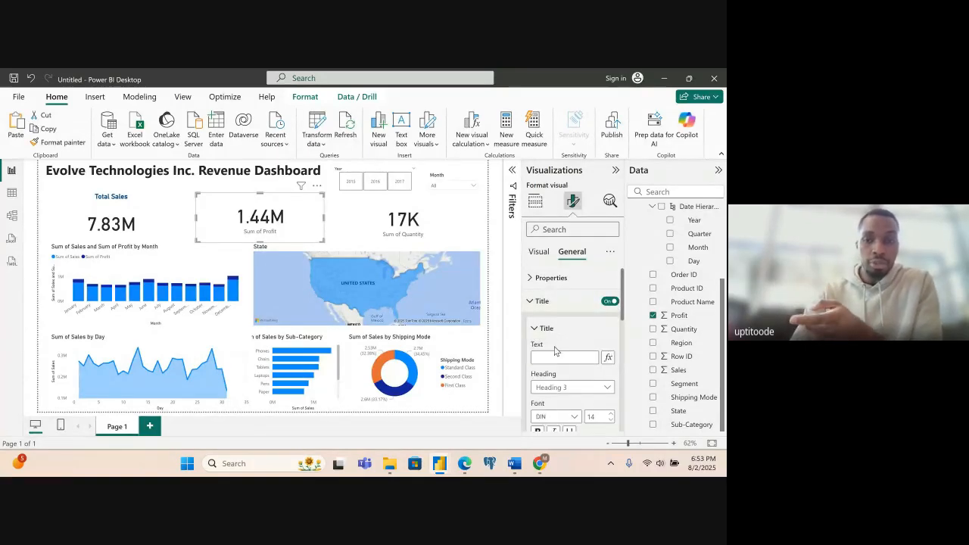
left_click(555, 360)
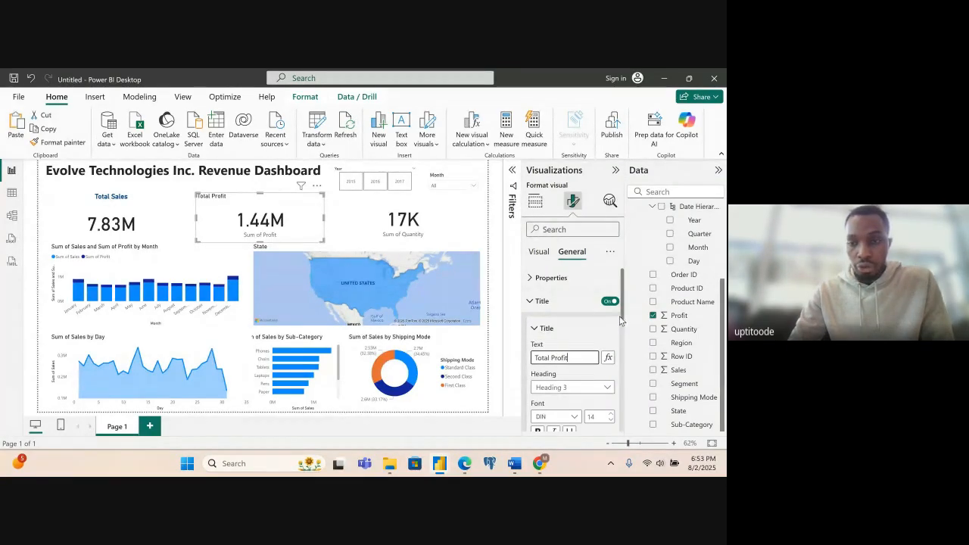
- Format the Total Profit title with font size 16, bold and text colour #094780
left_click_drag(623, 317, 621, 340)
left_click(610, 348)
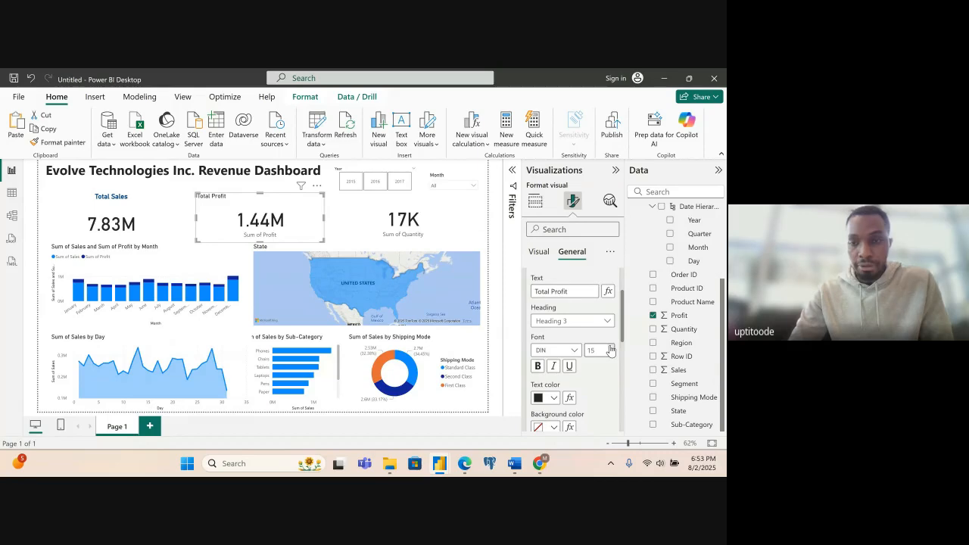
left_click(608, 349)
left_click(538, 366)
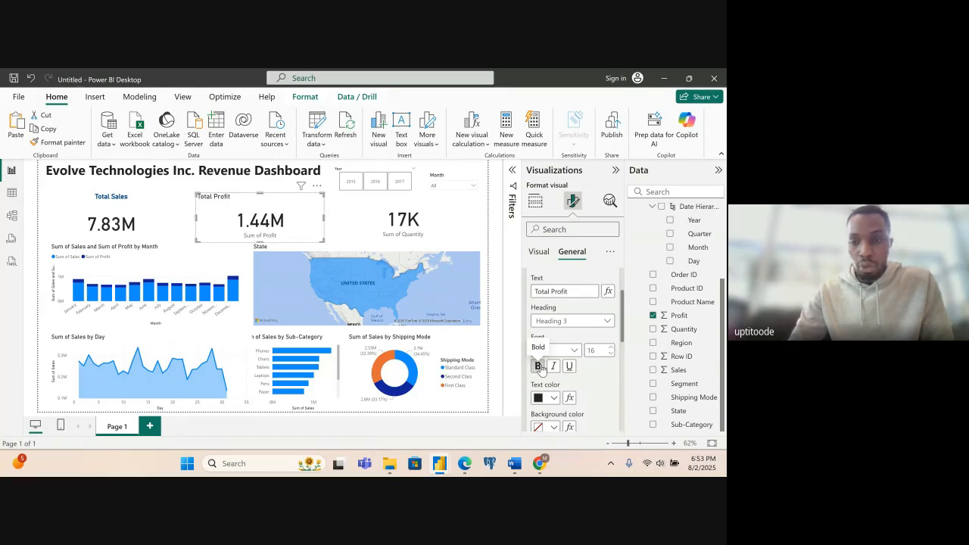
left_click(554, 398)
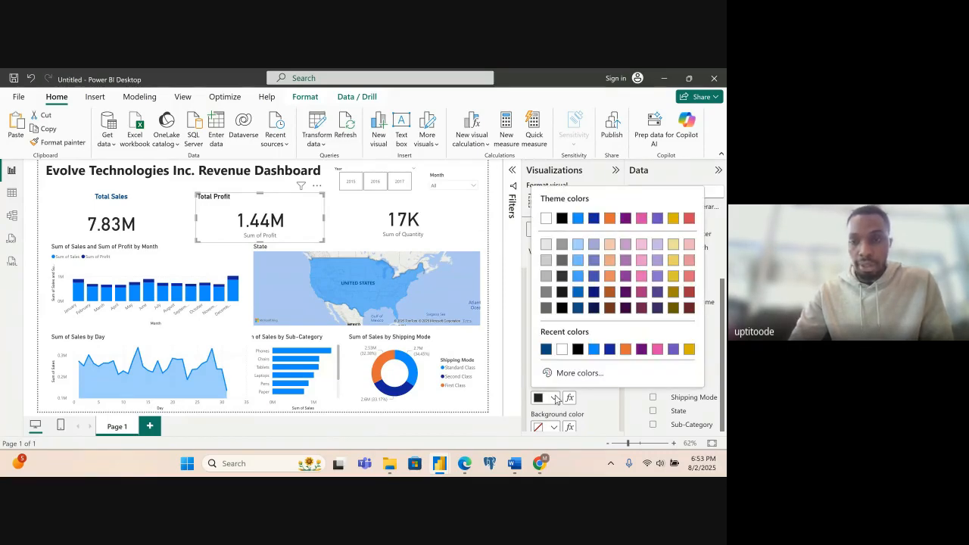
left_click(546, 350)
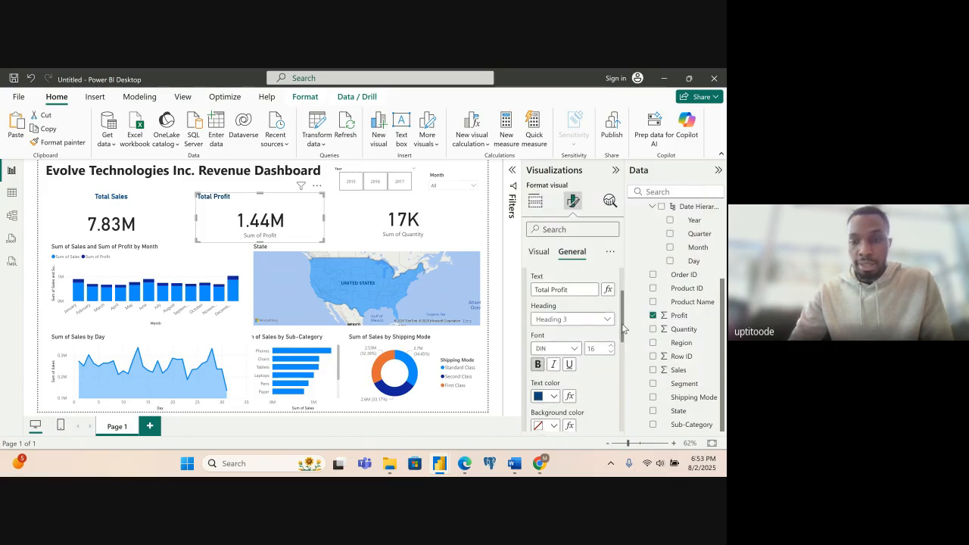
- Center the Total Profit title horizontally and collapse its title settings
scroll(623, 328, "down", 3)
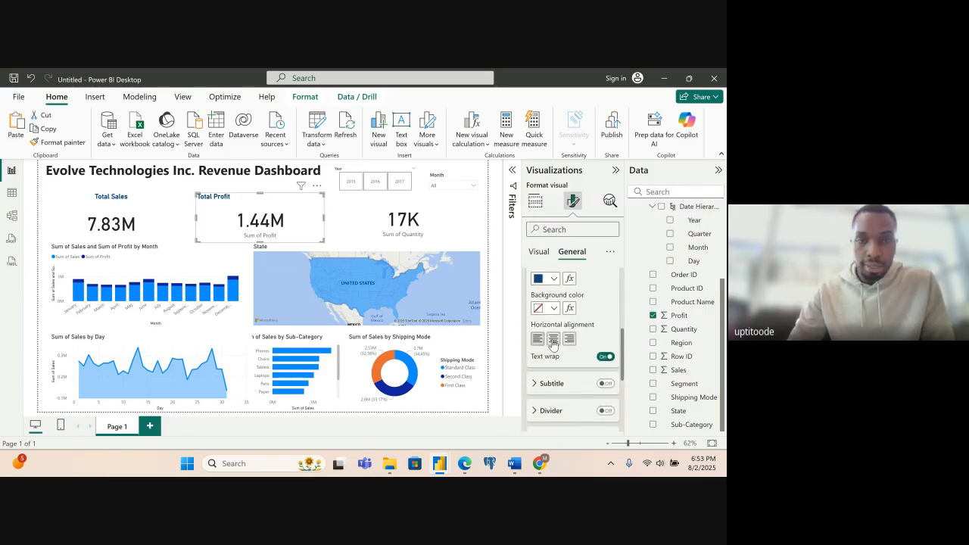
left_click(553, 340)
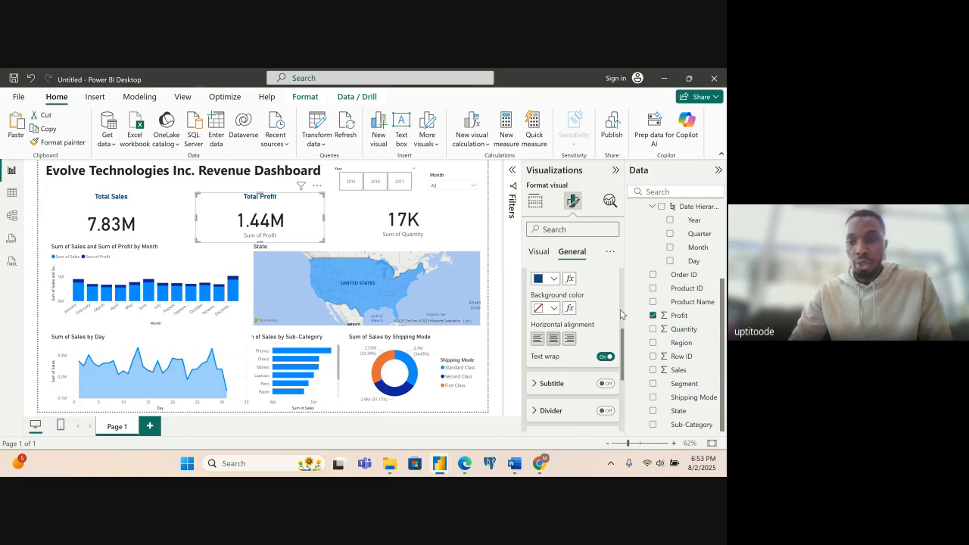
scroll(622, 317, "up", 3)
scroll(623, 313, "up", 2)
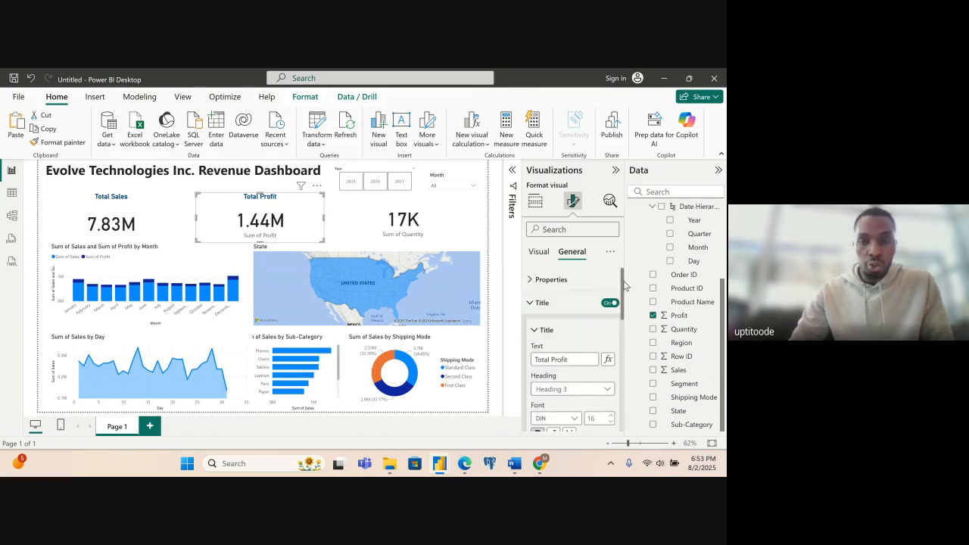
left_click(534, 303)
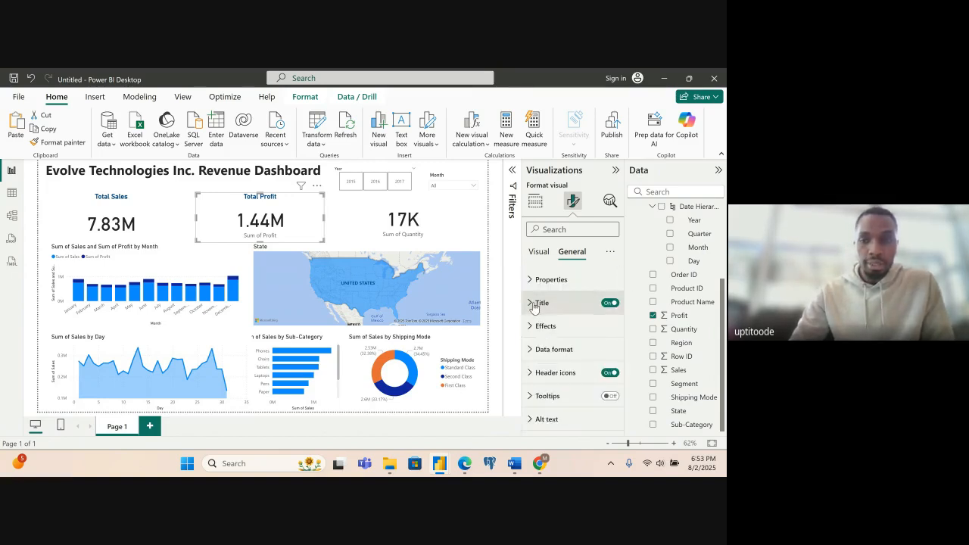
- Turn off the category labels of the Total Profit and Sum of Quantity cards
left_click(534, 262)
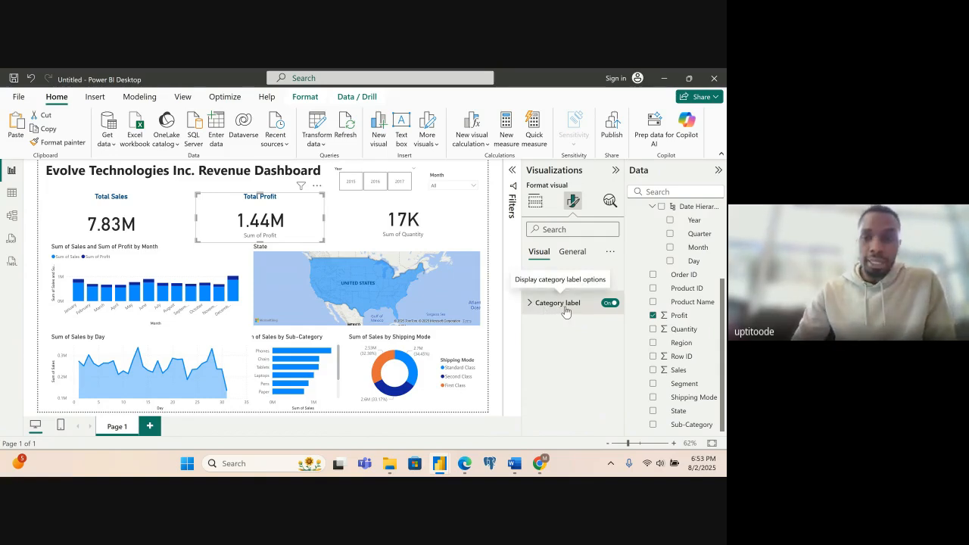
left_click(610, 304)
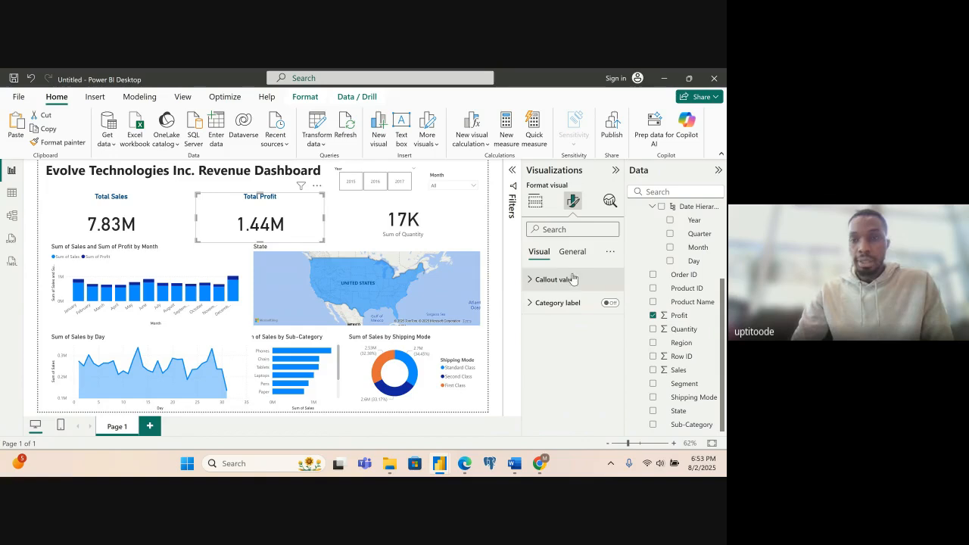
left_click(434, 221)
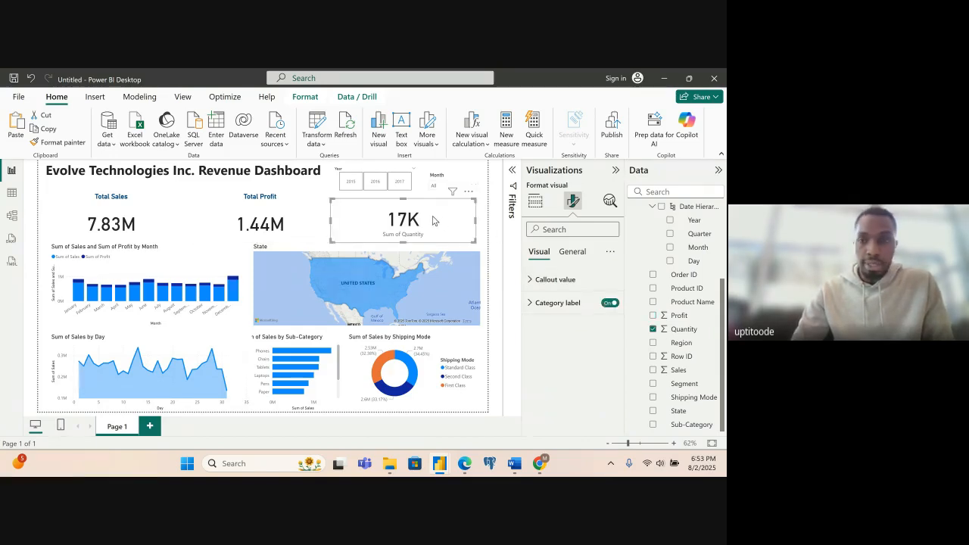
left_click(609, 304)
- Turn on the title of the quantity card and set its text to "Total Quantity Sold"
left_click(572, 251)
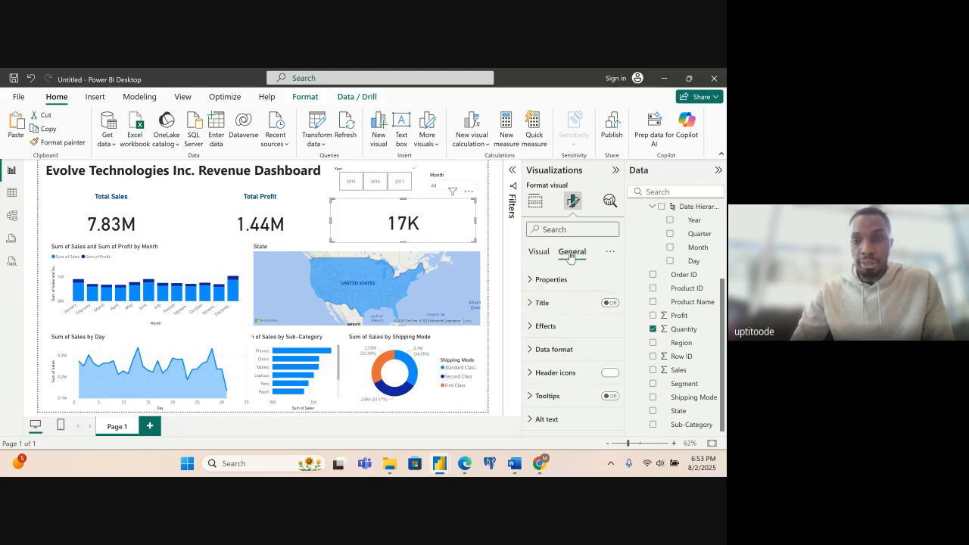
left_click(611, 304)
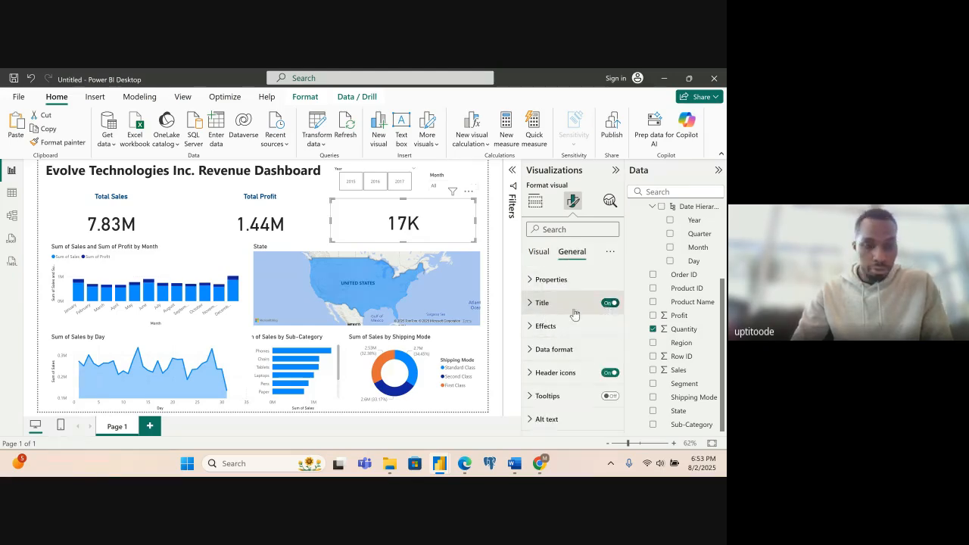
left_click(530, 303)
left_click(552, 360)
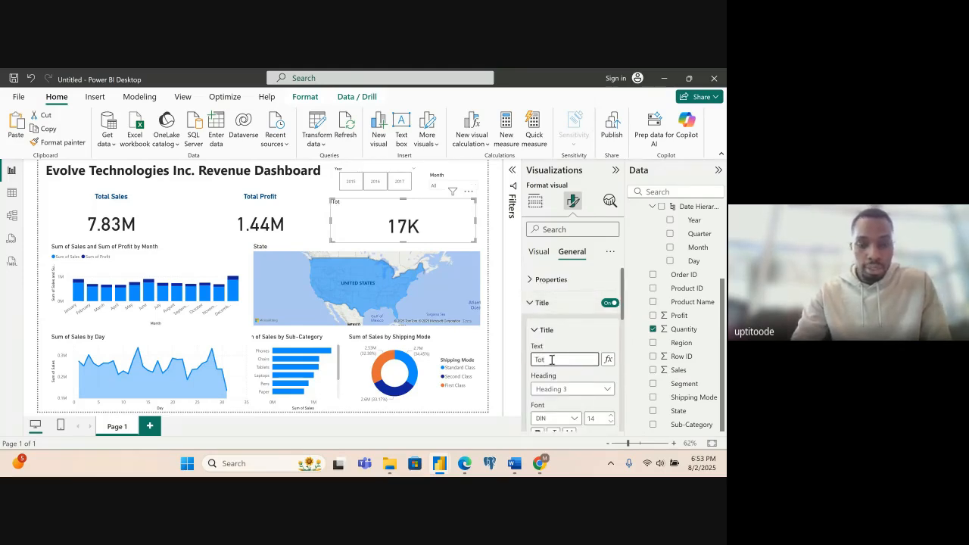
type("Total Qu")
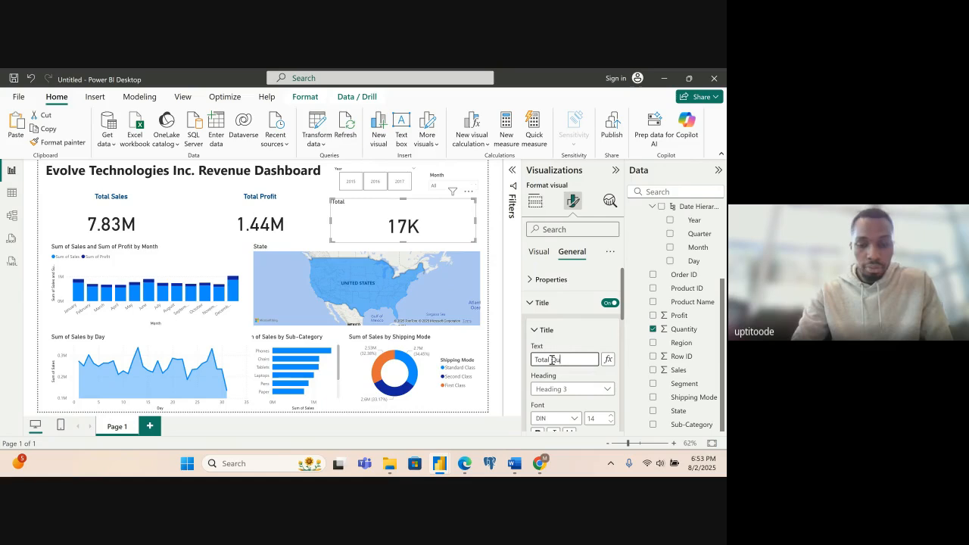
type("antity So")
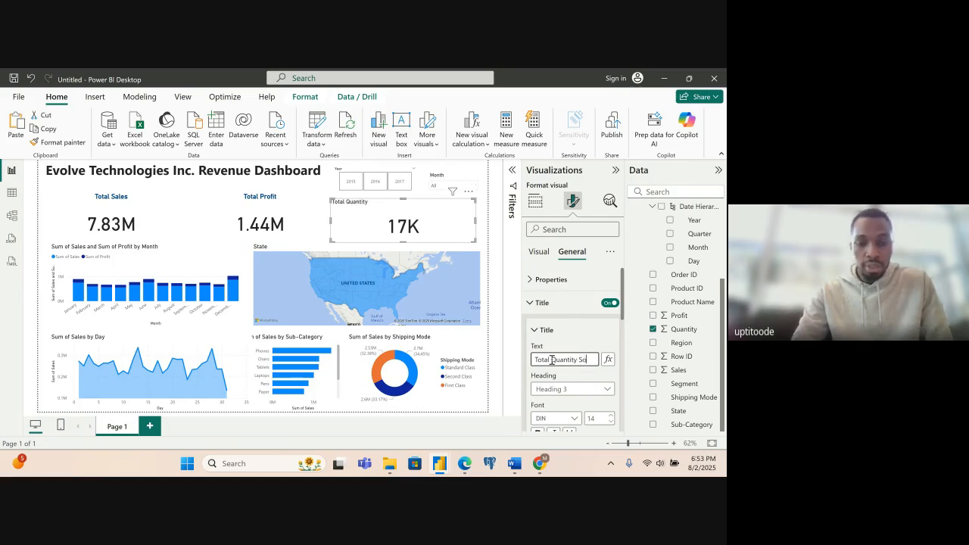
type("ld")
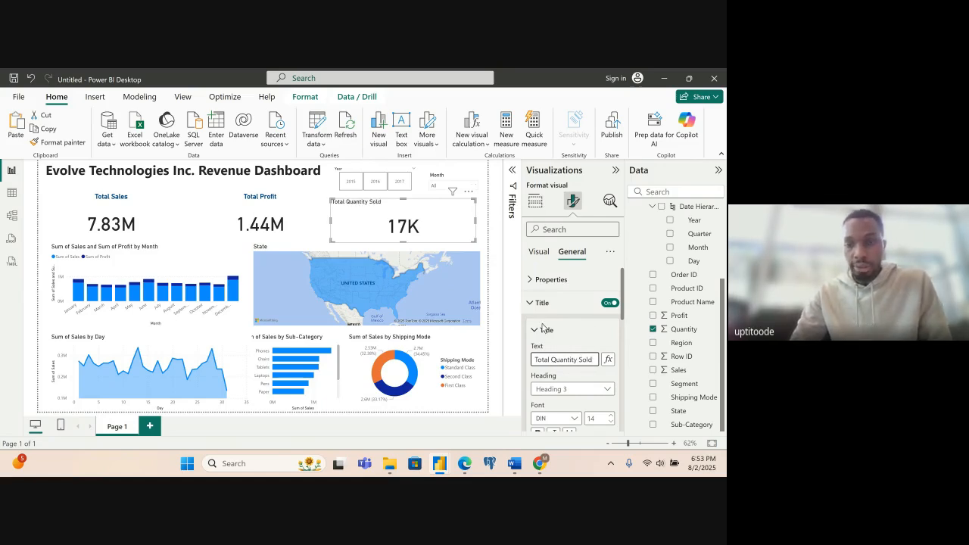
- Format the Total Quantity Sold title with font size 16, bold, text colour #094780 and centered alignment, and collapse its title settings
left_click(540, 329)
left_click(536, 331)
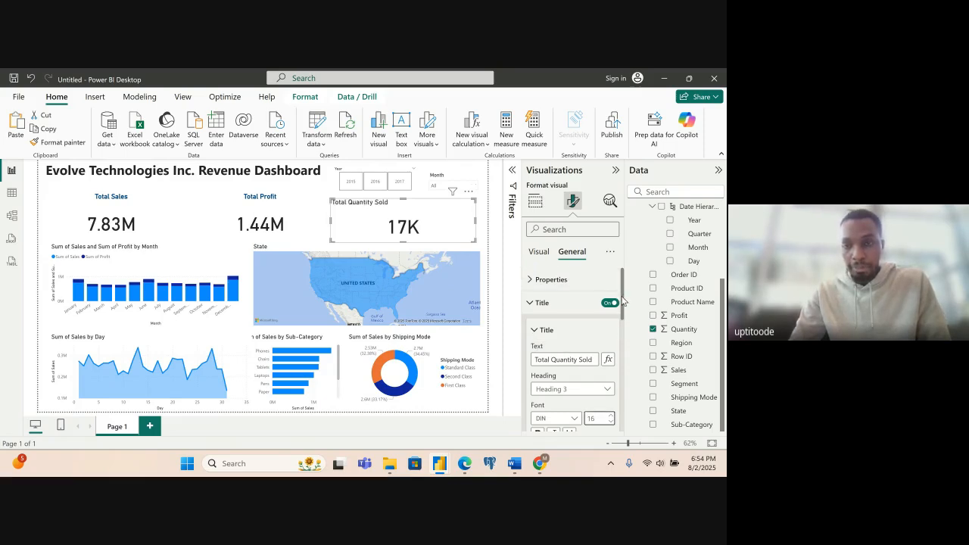
scroll(623, 302, "down", 3)
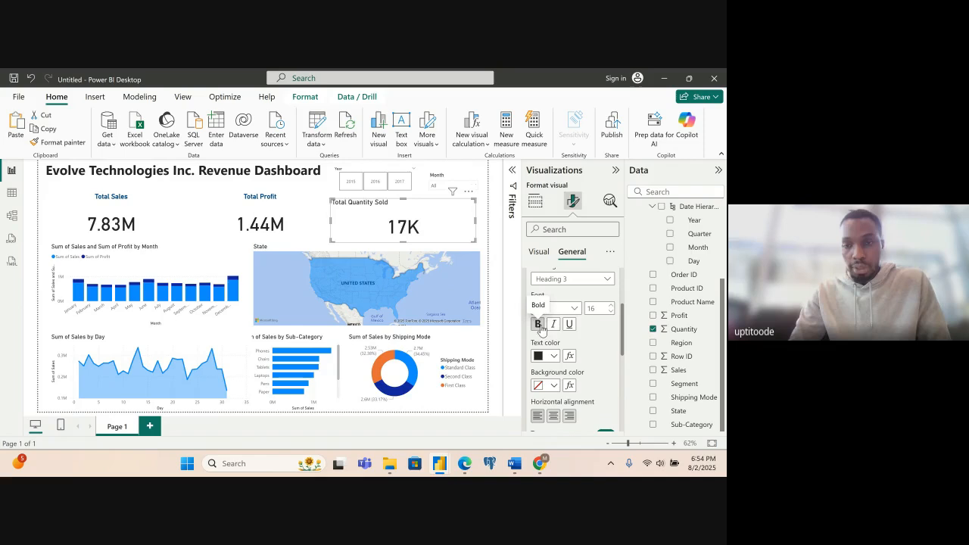
left_click(552, 357)
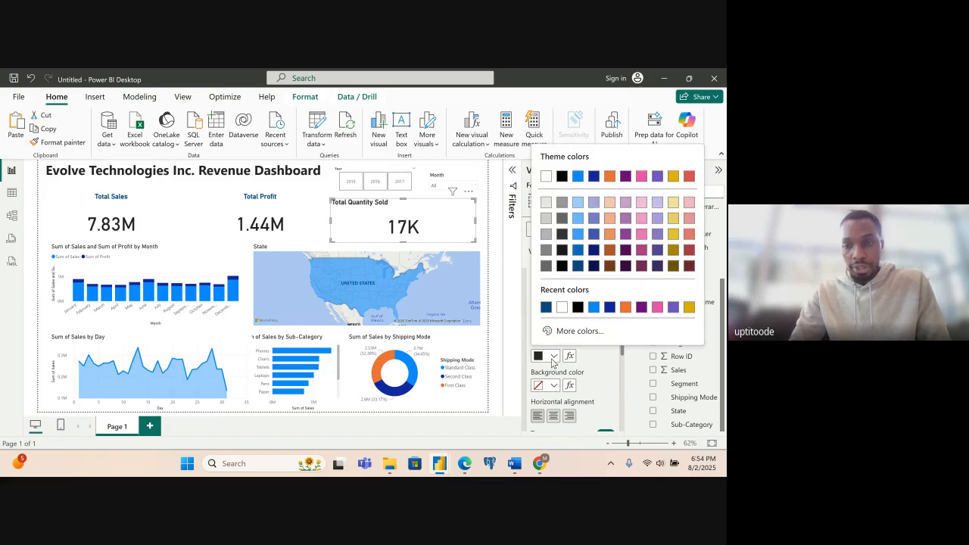
left_click(546, 307)
left_click(553, 417)
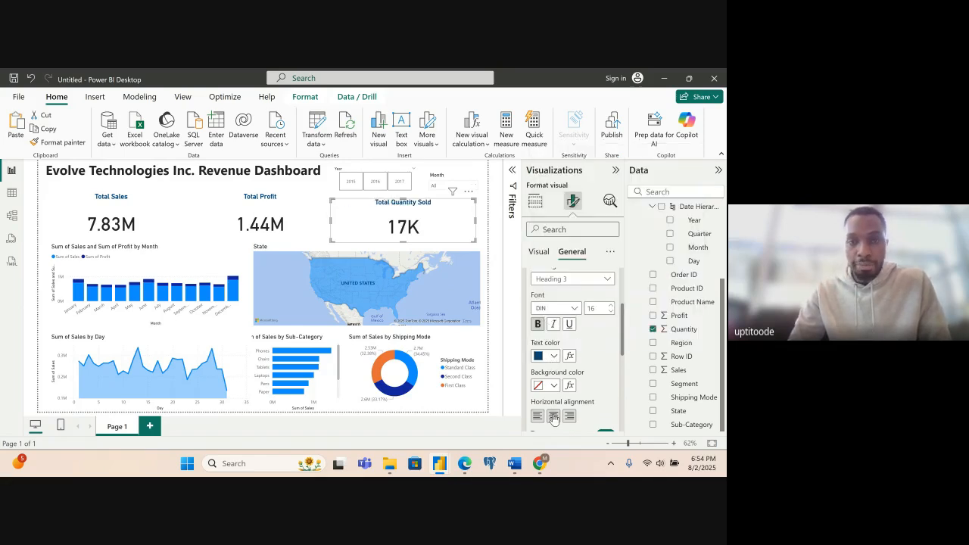
left_click_drag(622, 324, 623, 349)
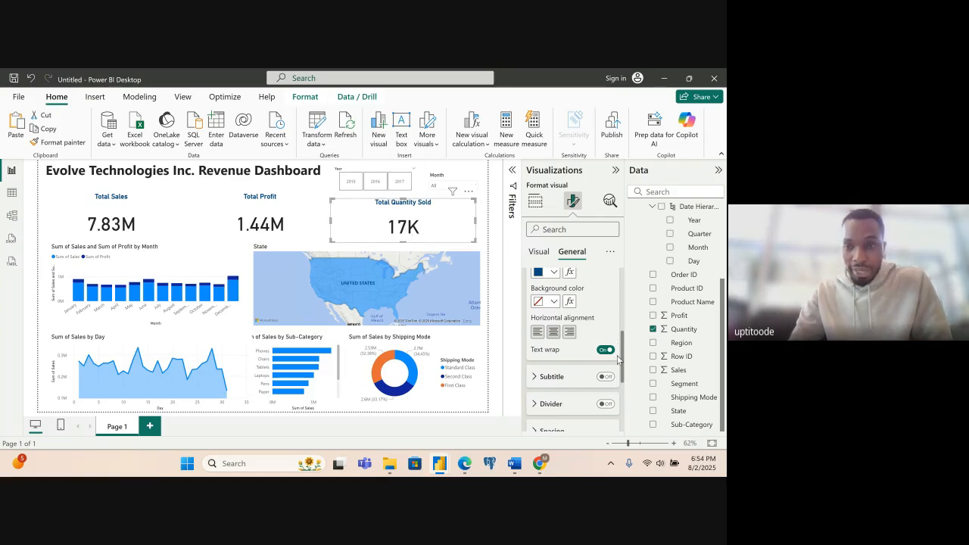
left_click_drag(626, 368, 622, 299)
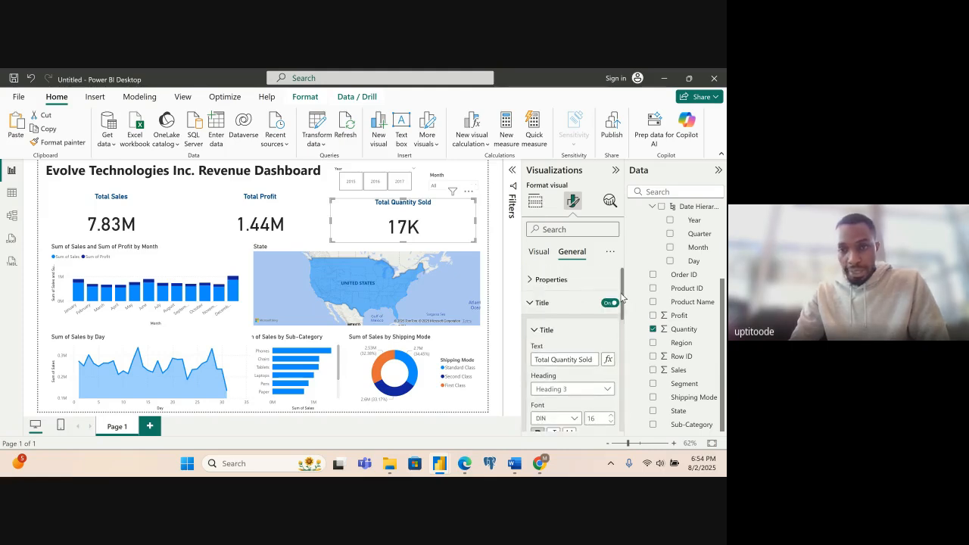
left_click(530, 306)
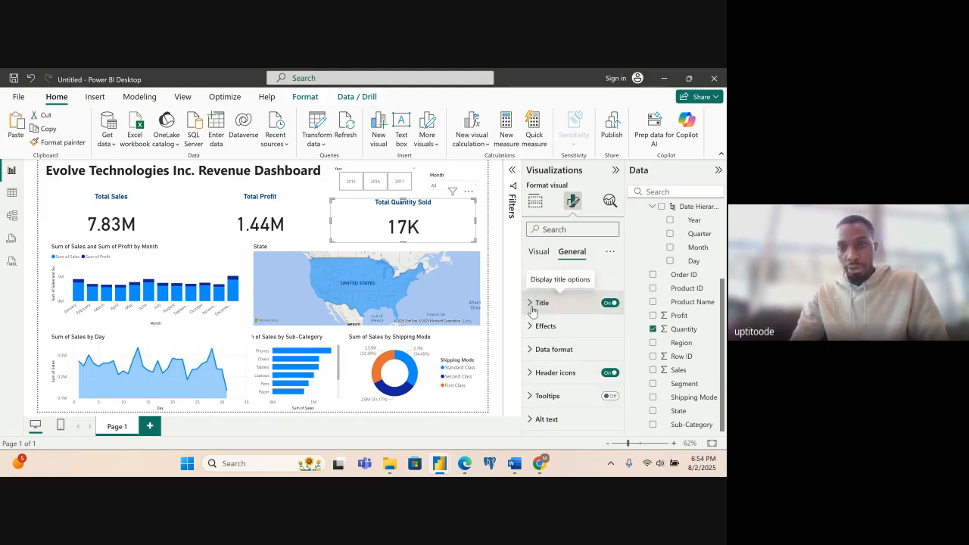
- Make the Total Quantity Sold card's callout value bold and set its colour to #094780
left_click(535, 283)
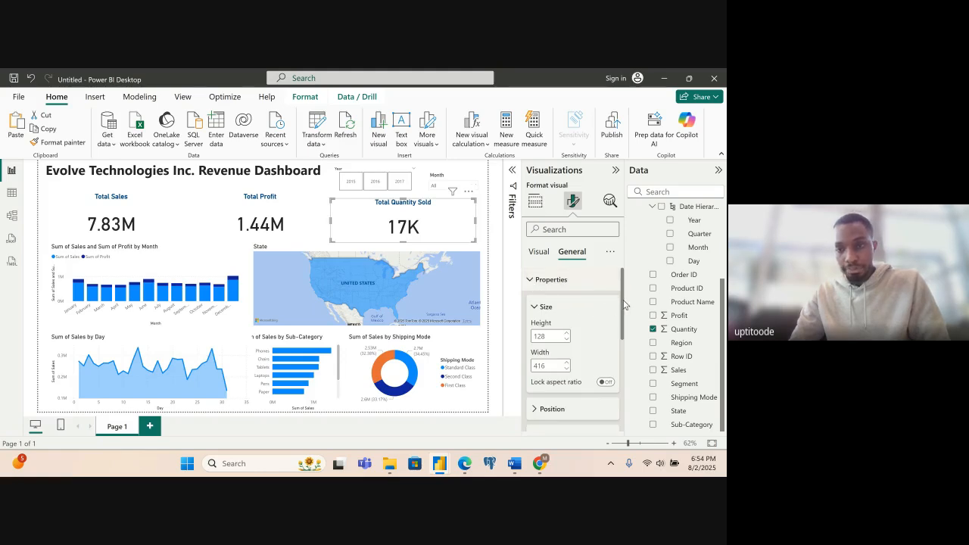
mouse_move(623, 305)
left_mouse_down()
mouse_move(619, 376)
mouse_move(618, 299)
left_mouse_up()
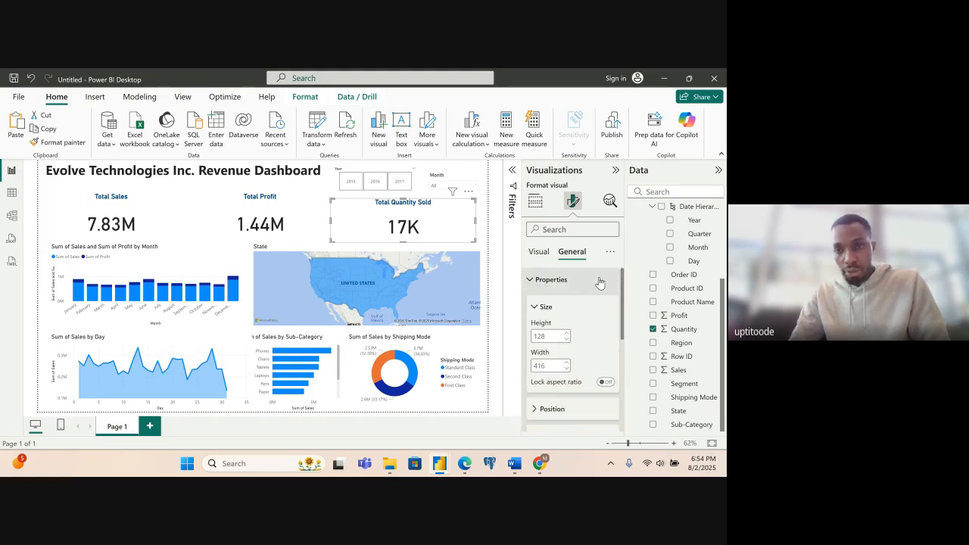
left_click(540, 255)
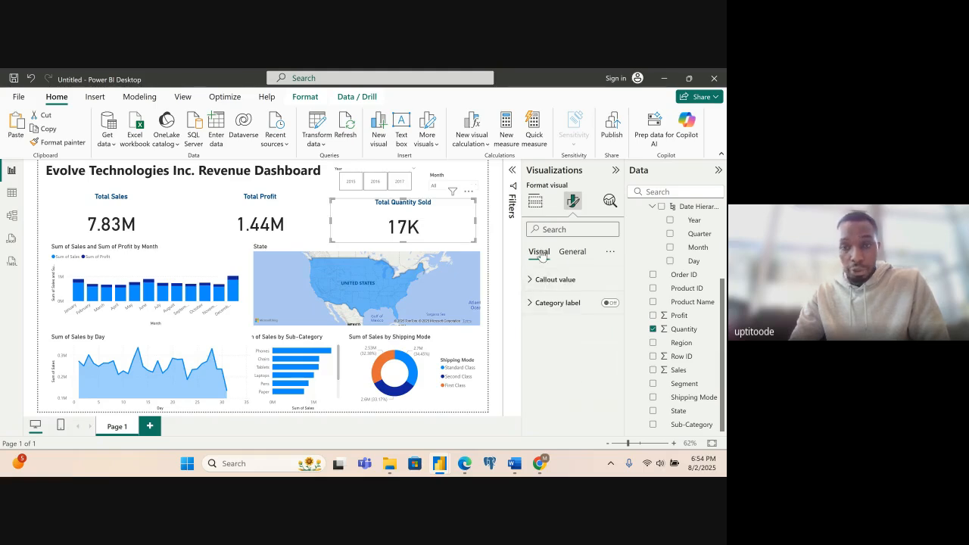
left_click(541, 287)
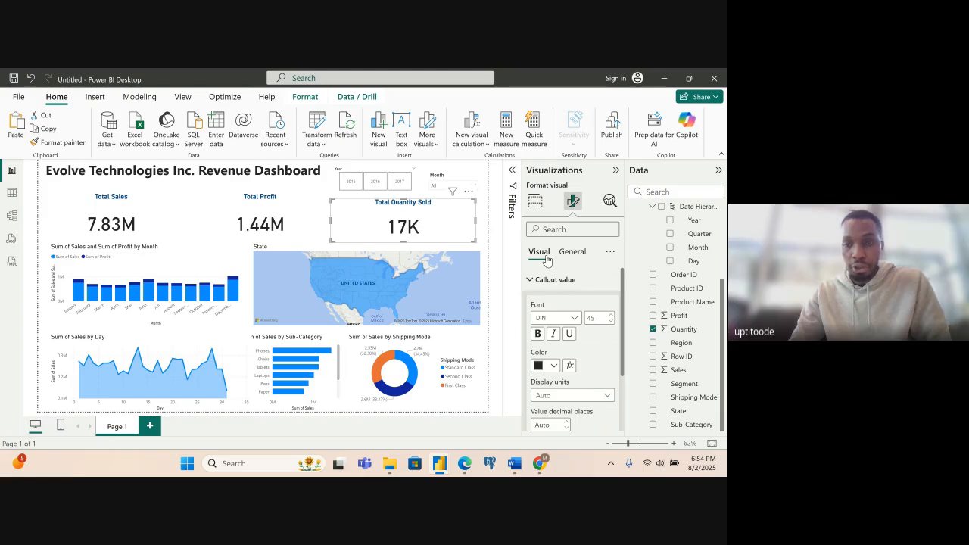
left_click(539, 335)
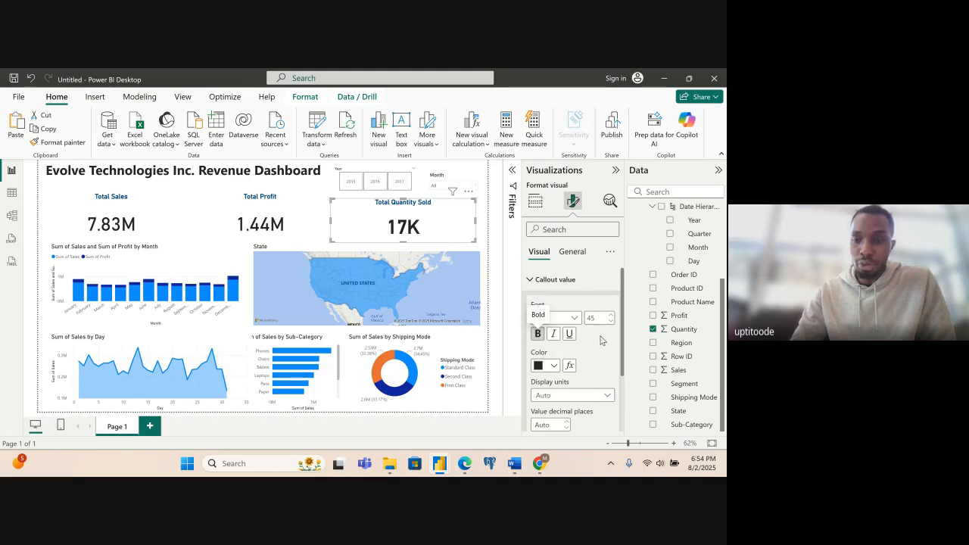
scroll(564, 328, "down", 3)
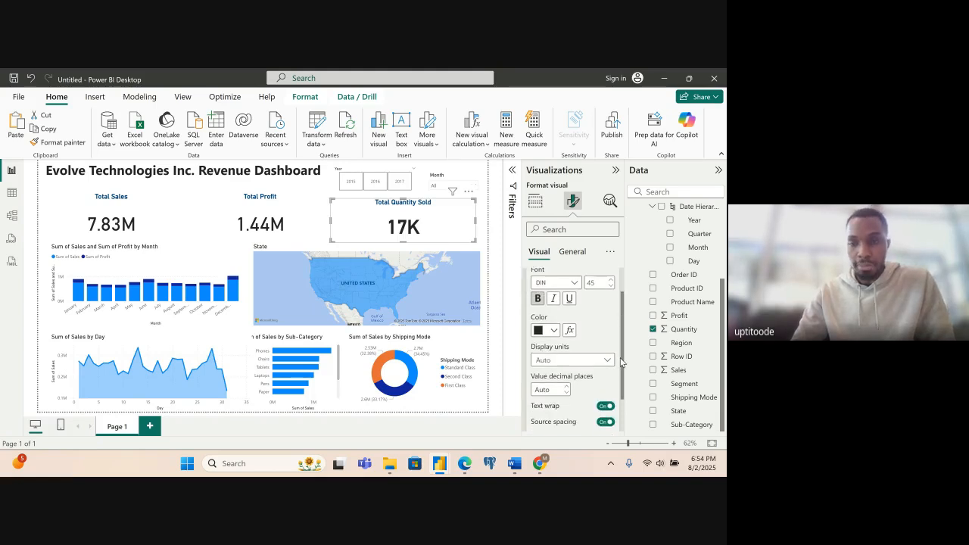
left_click(555, 318)
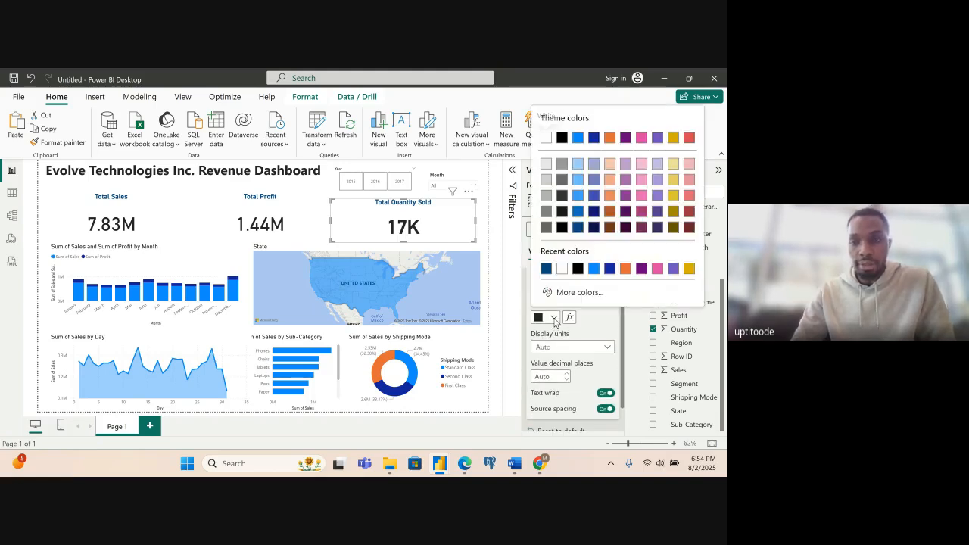
left_click(545, 270)
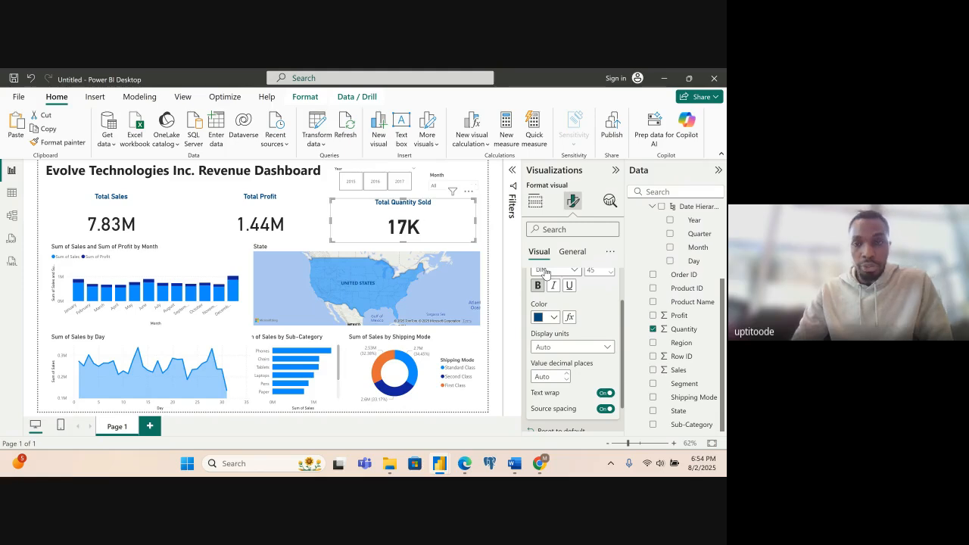
left_click_drag(622, 369, 621, 411)
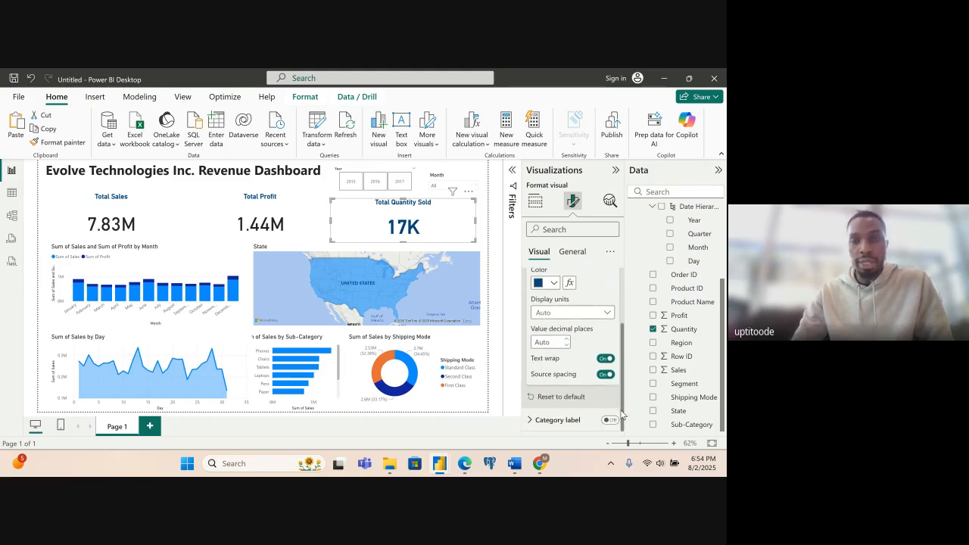
- Set the callout value colour of the Total Profit and Total Sales cards to #094780
left_click(291, 225)
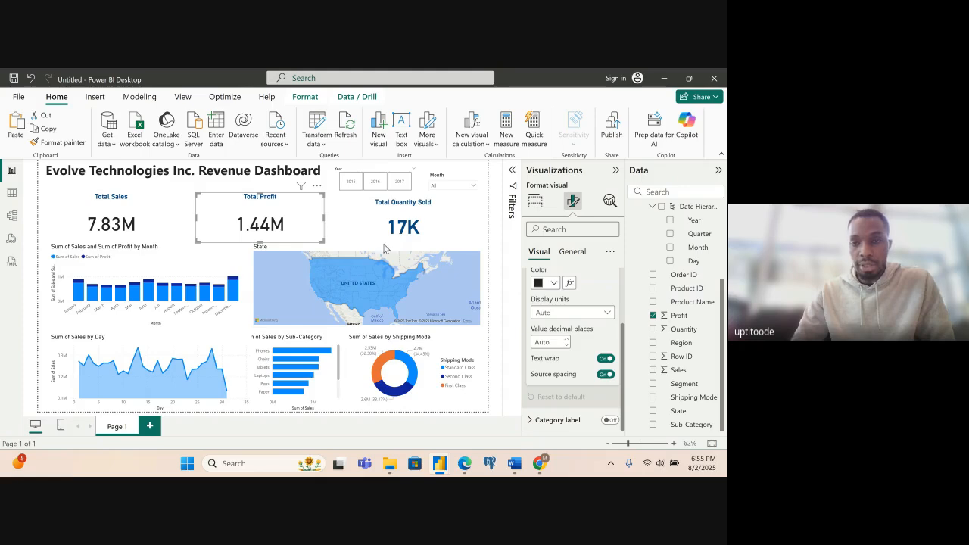
left_click(555, 284)
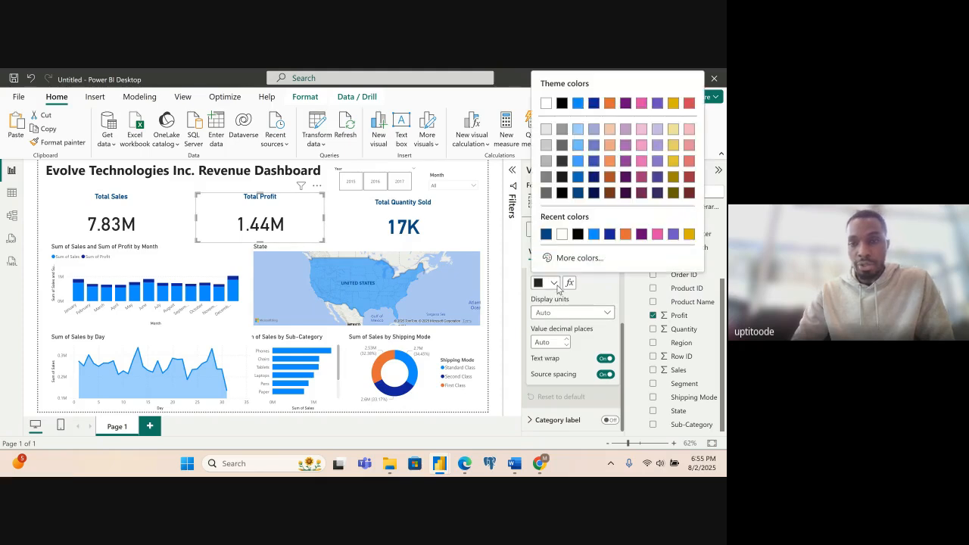
left_click(546, 234)
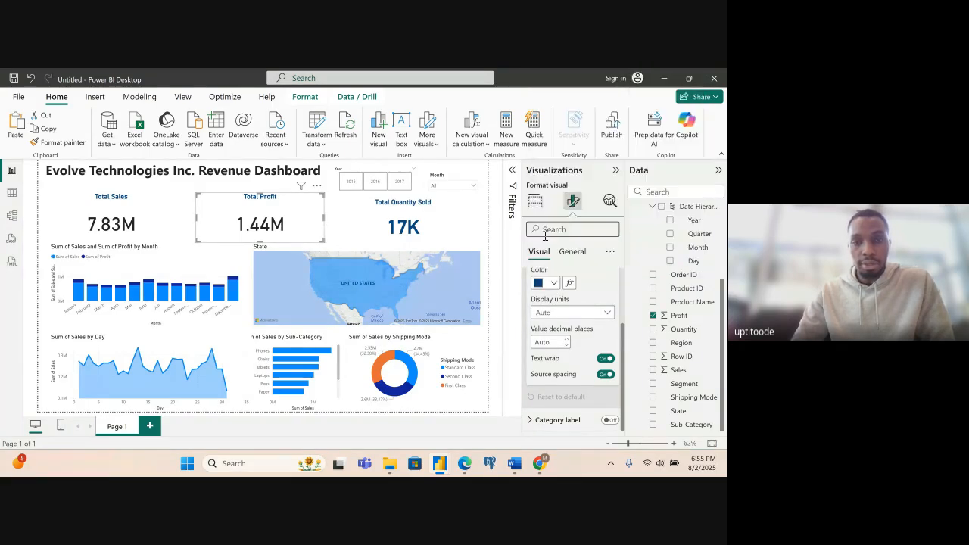
left_click(147, 221)
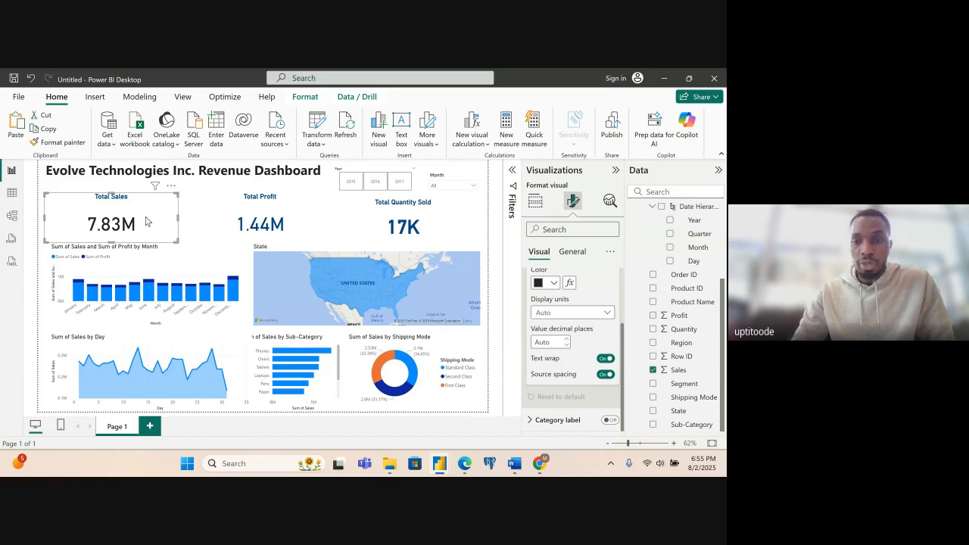
left_click(555, 284)
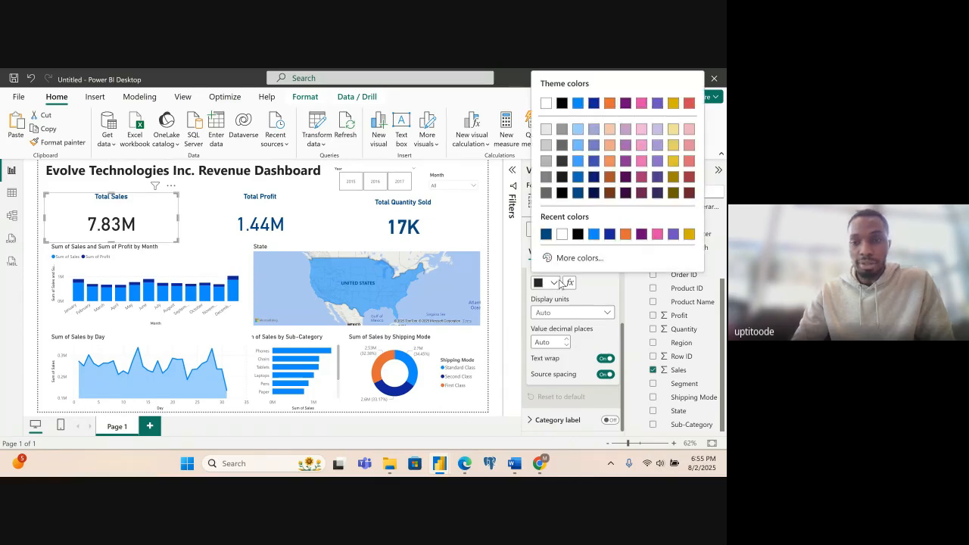
left_click(546, 234)
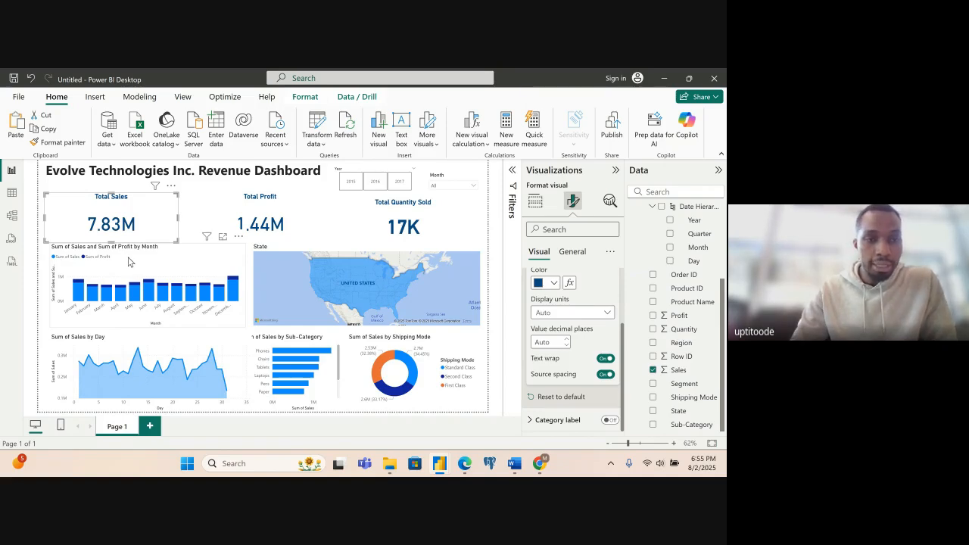
- Turn off the X-axis title of the monthly sales and profit column chart, keeping its axis values on, and collapse the X-axis settings
left_click(129, 262)
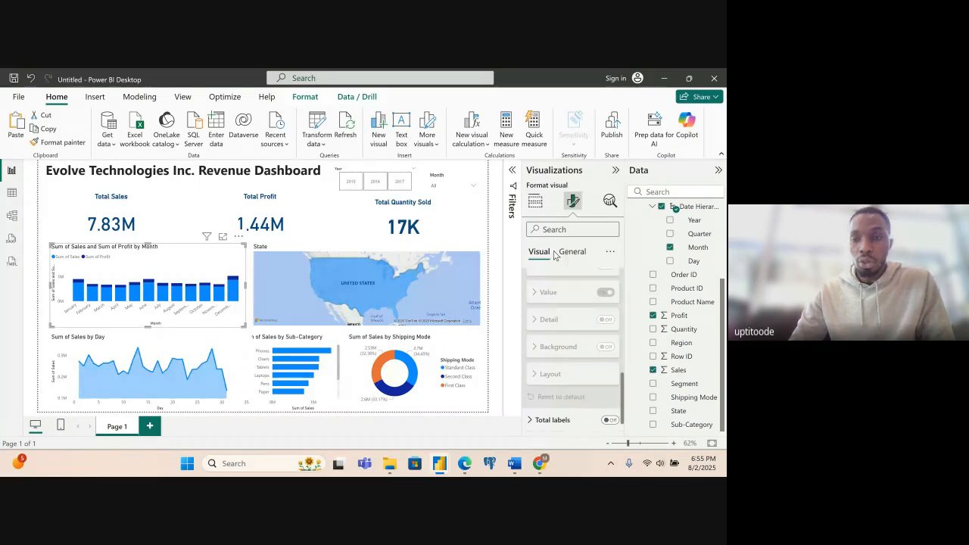
scroll(623, 307, "up", 5)
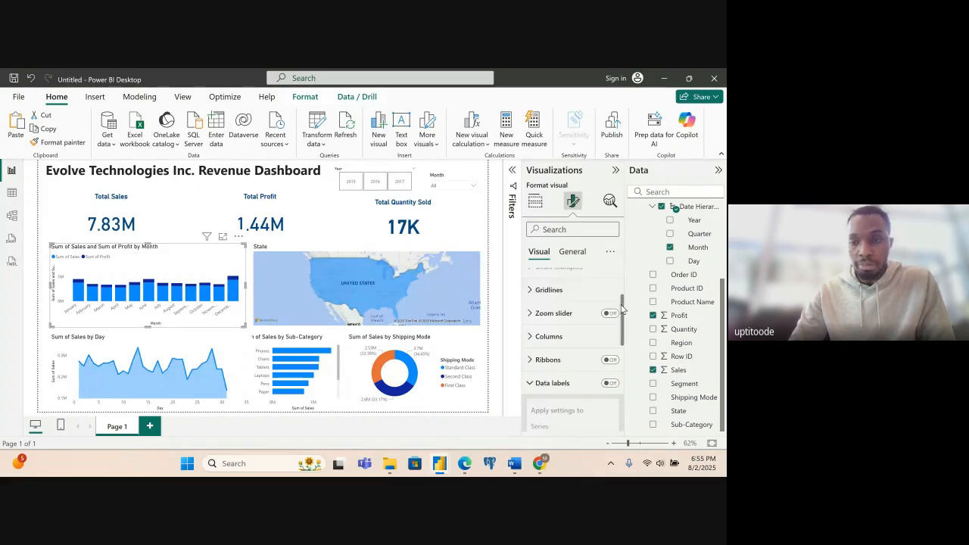
scroll(623, 307, "up", 3)
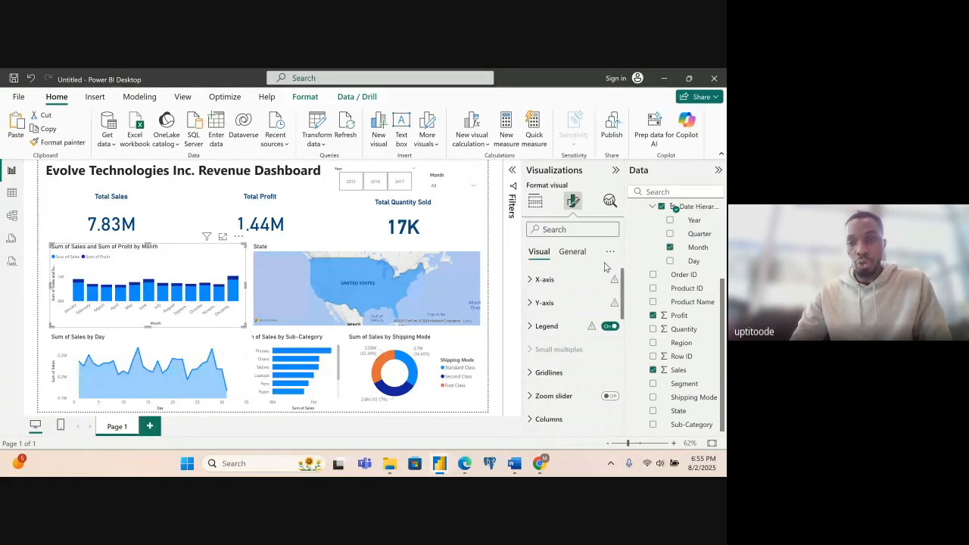
left_click(573, 253)
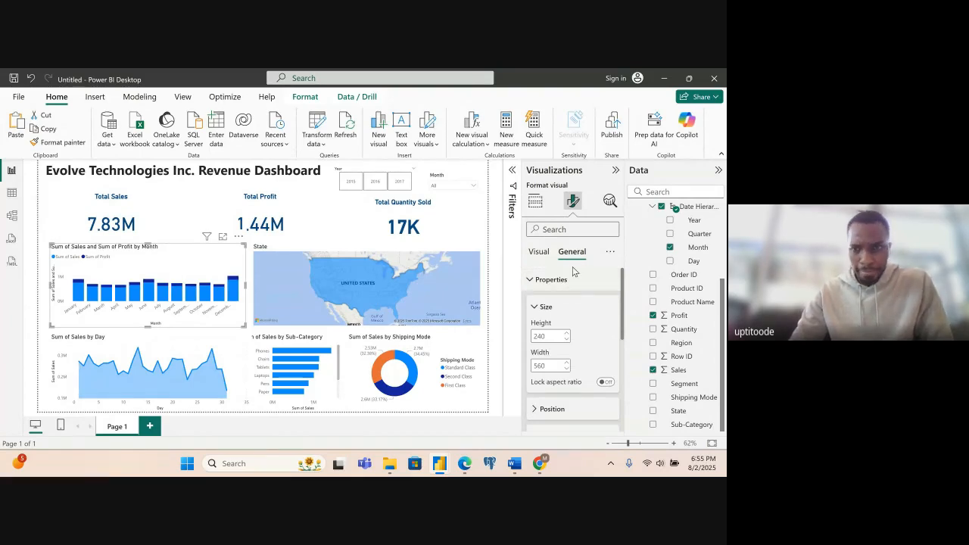
left_click(540, 257)
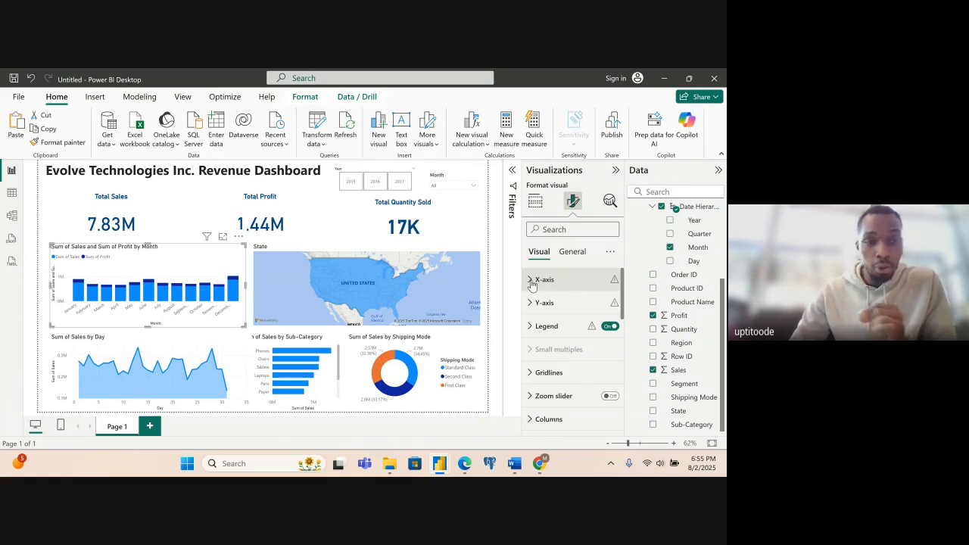
left_click(533, 282)
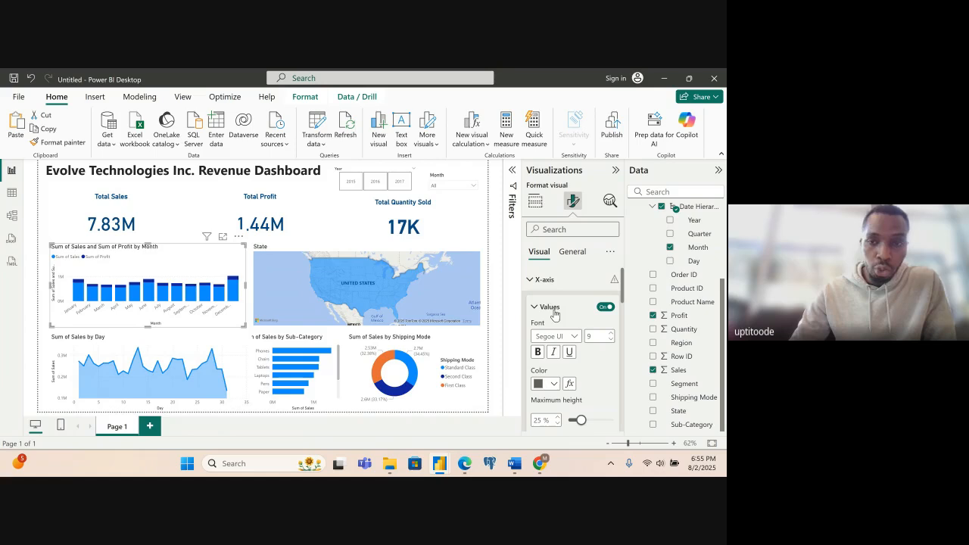
left_click(606, 307)
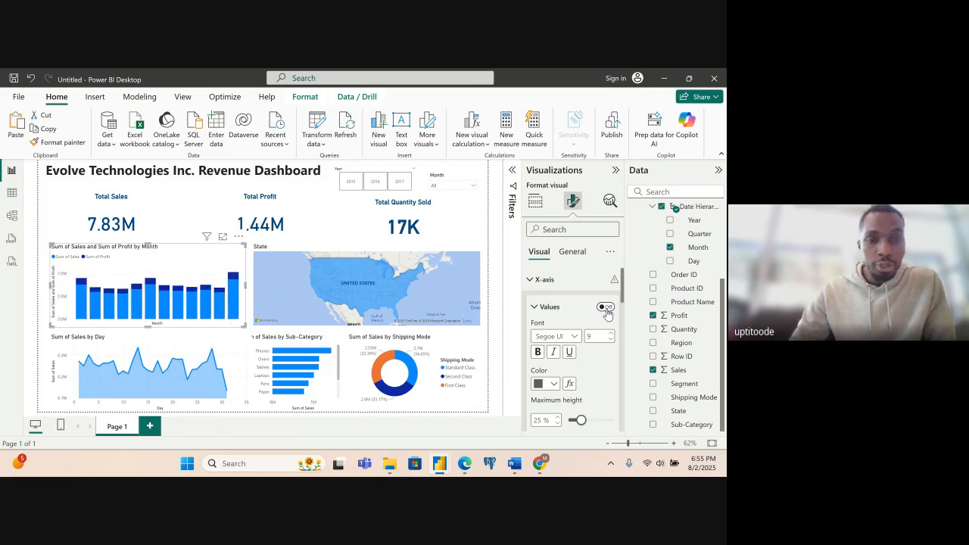
left_click(606, 307)
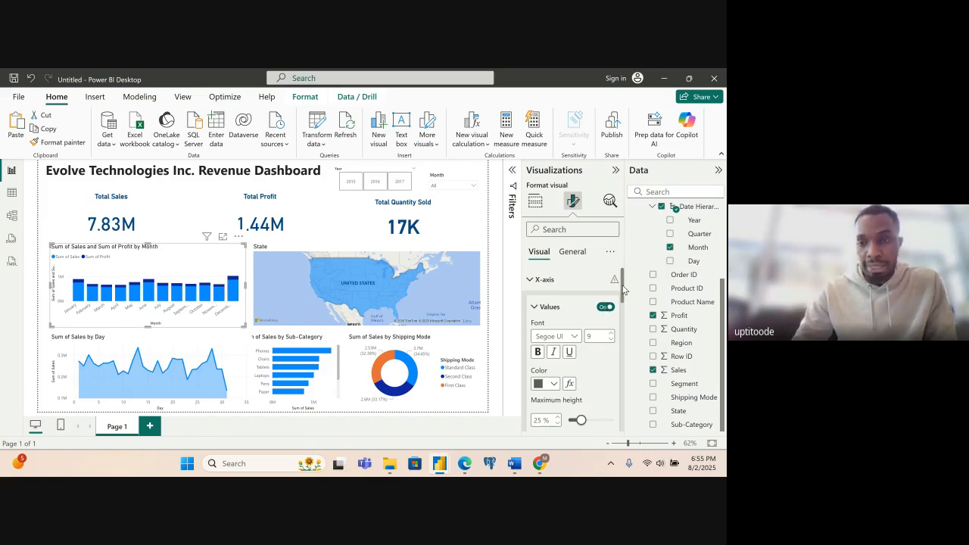
left_click_drag(623, 289, 622, 323)
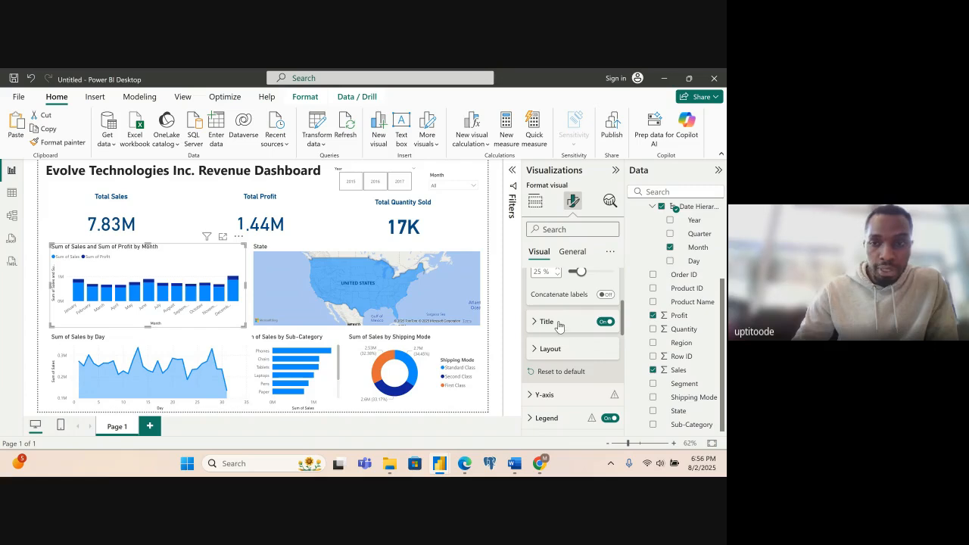
left_click(605, 322)
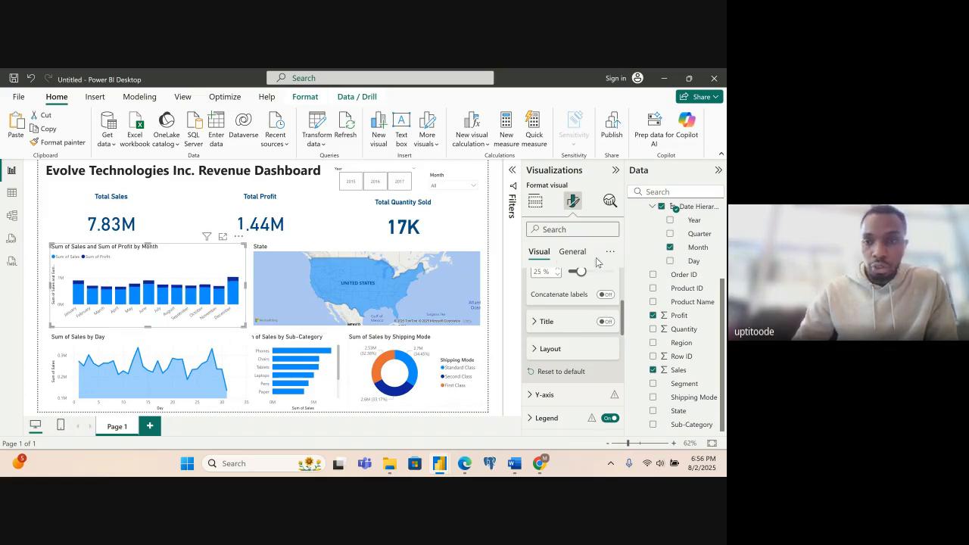
scroll(623, 293, "up", 3)
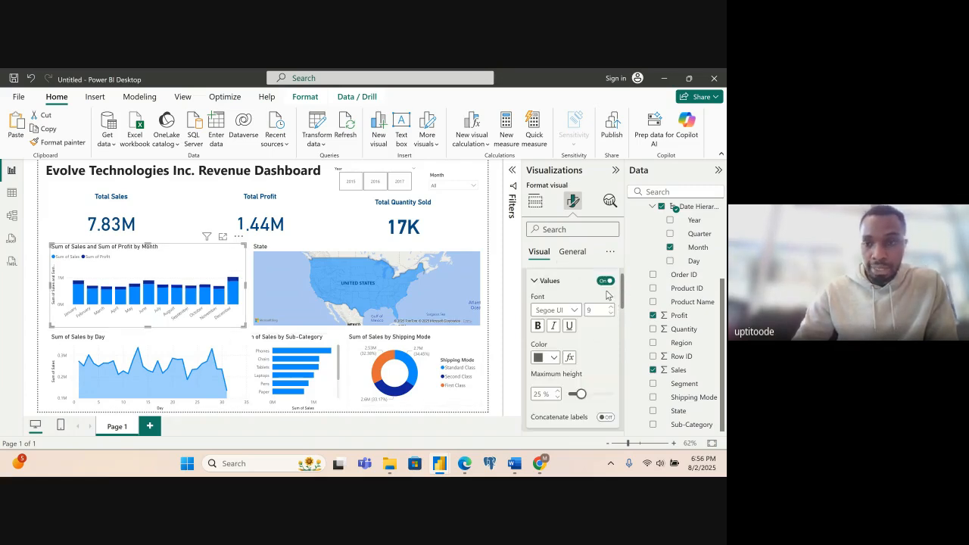
left_click(536, 282)
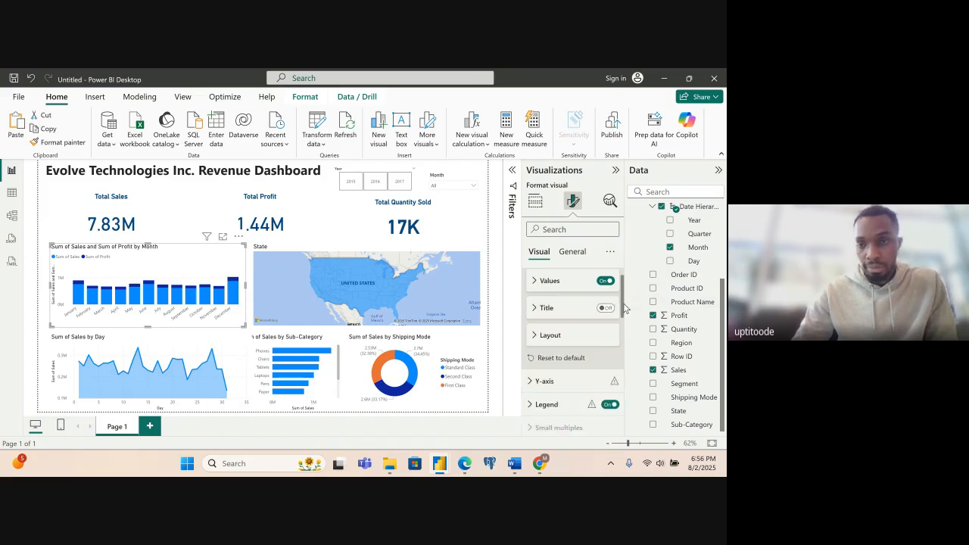
scroll(533, 280, "down", 2)
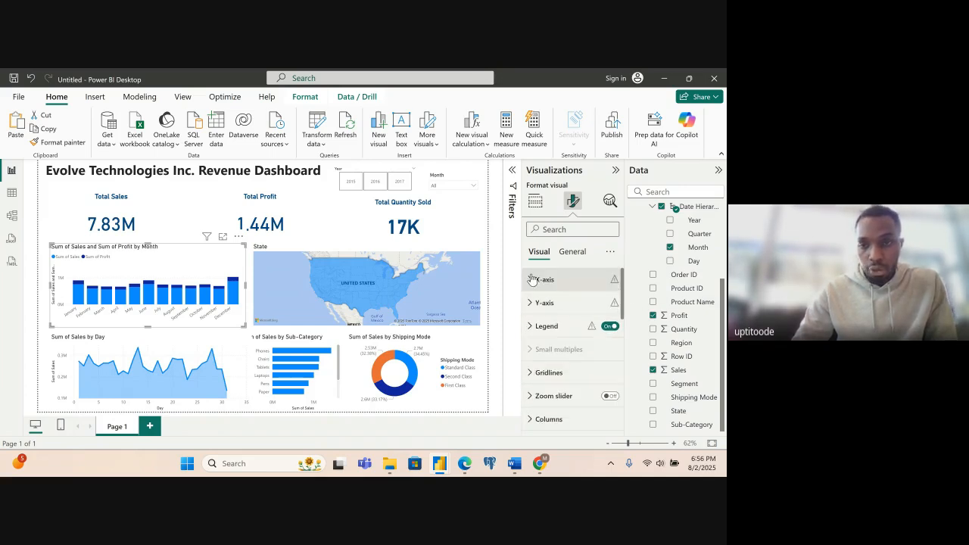
- Turn off the Y-axis title of the monthly sales and profit column chart
left_click(536, 302)
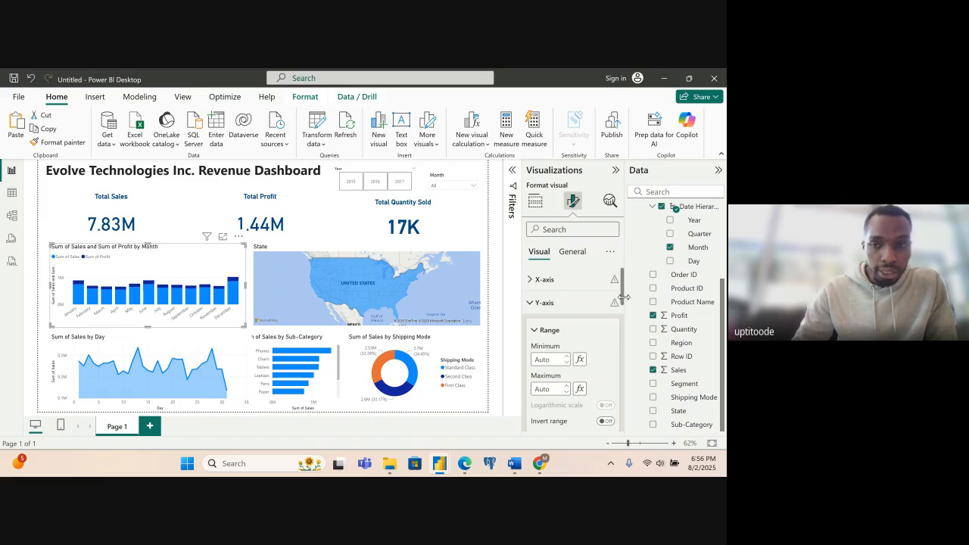
left_click_drag(624, 300, 623, 338)
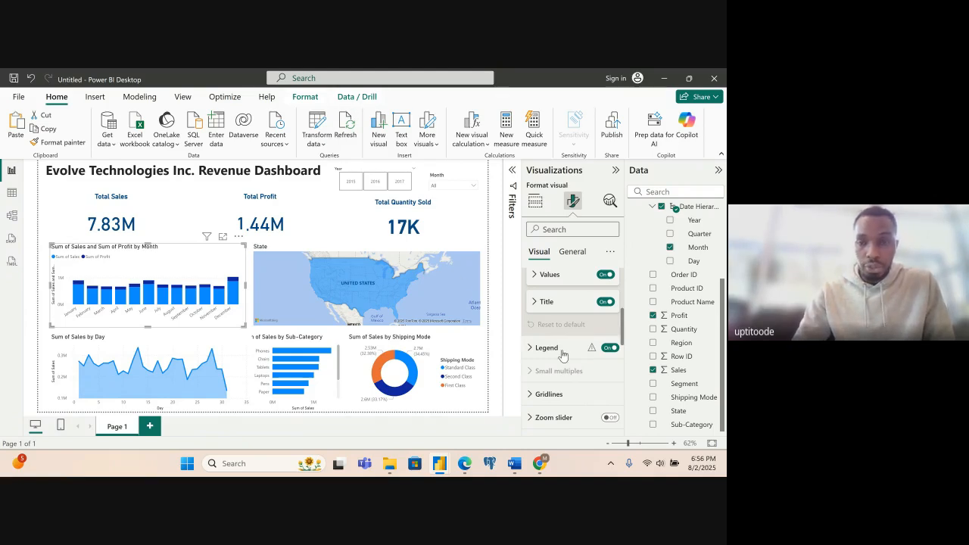
left_click(603, 306)
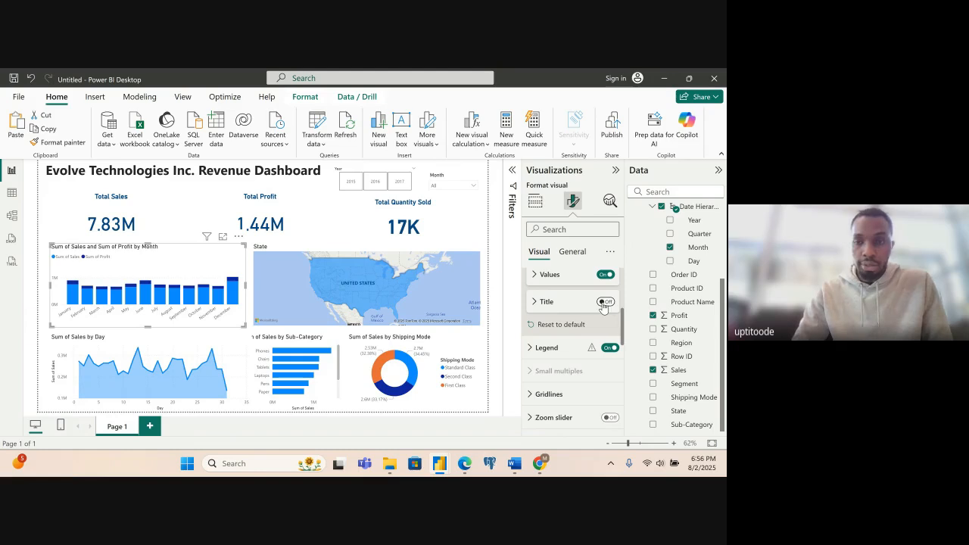
- Turn off the legend's title while keeping the legend on, and collapse the chart's Y-axis and legend settings
left_click_drag(622, 321, 620, 331)
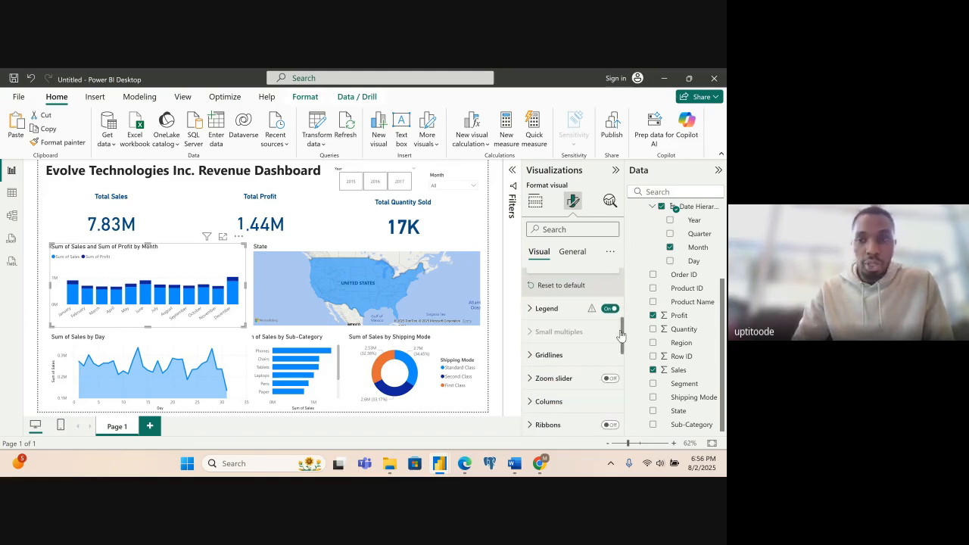
left_click(611, 309)
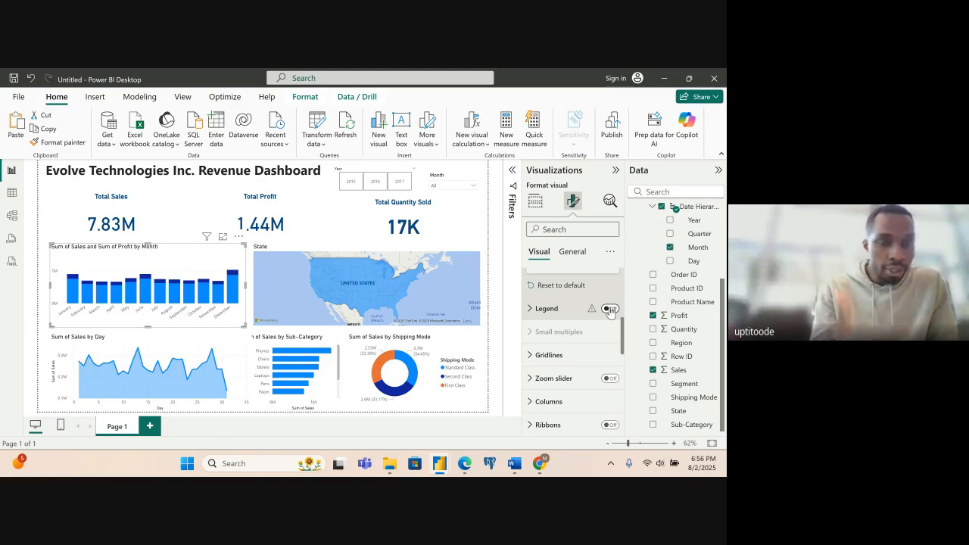
left_click(610, 310)
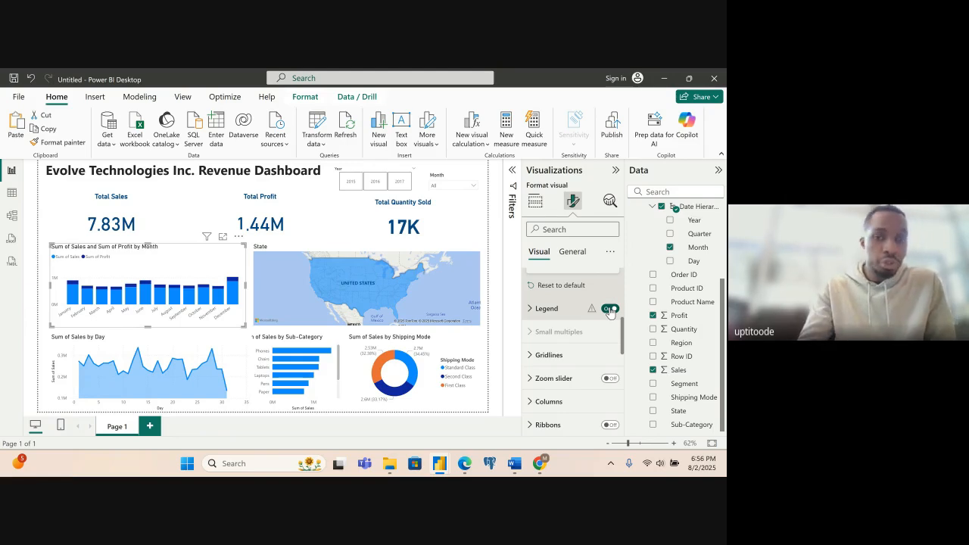
left_click(531, 315)
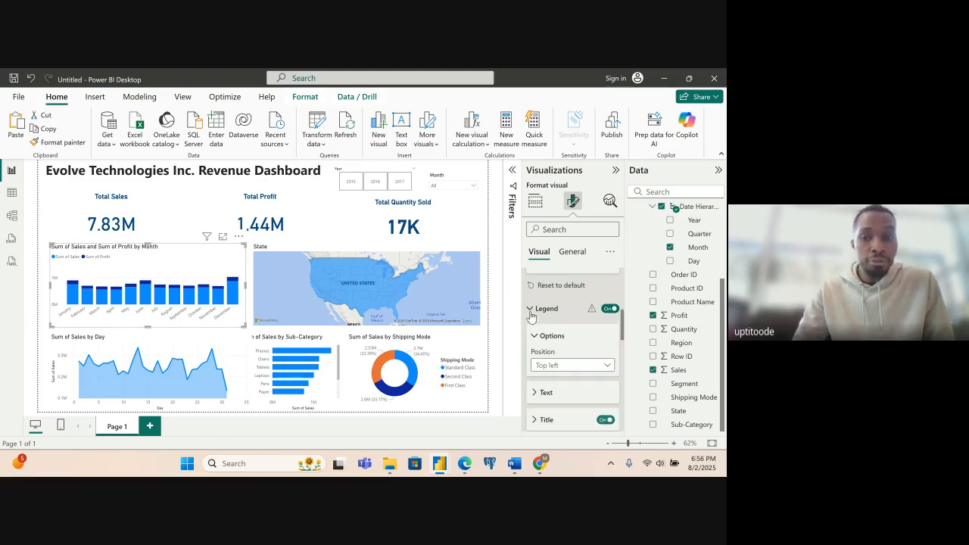
left_click(541, 392)
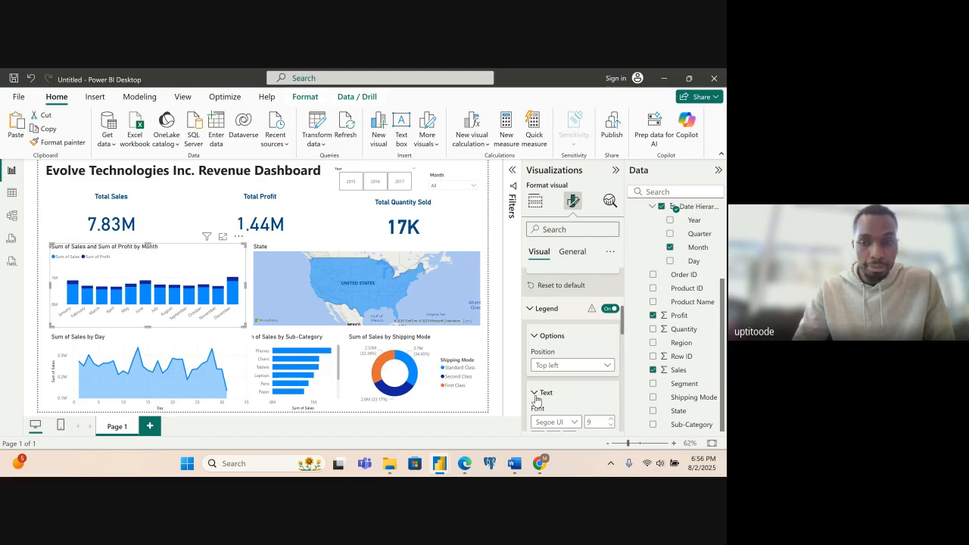
scroll(623, 330, "down", 4)
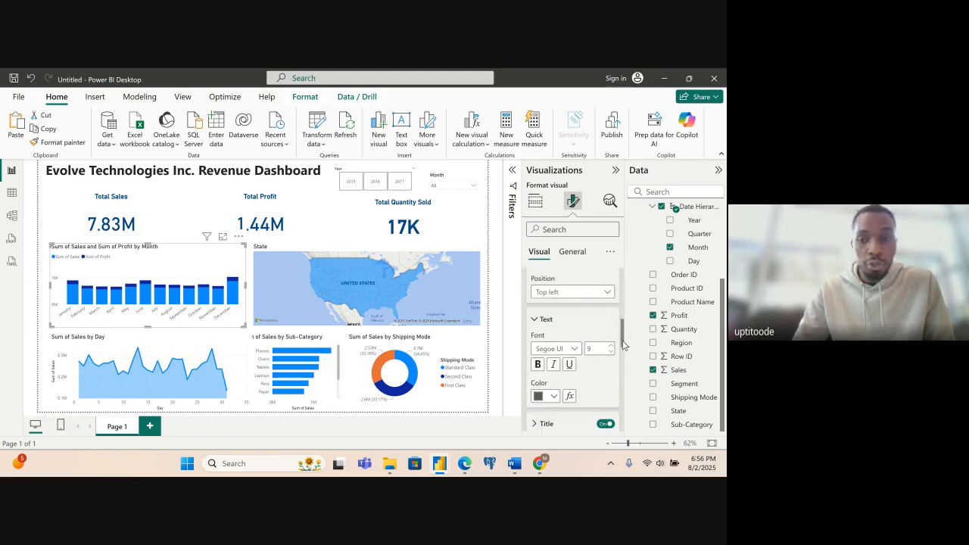
left_click(533, 347)
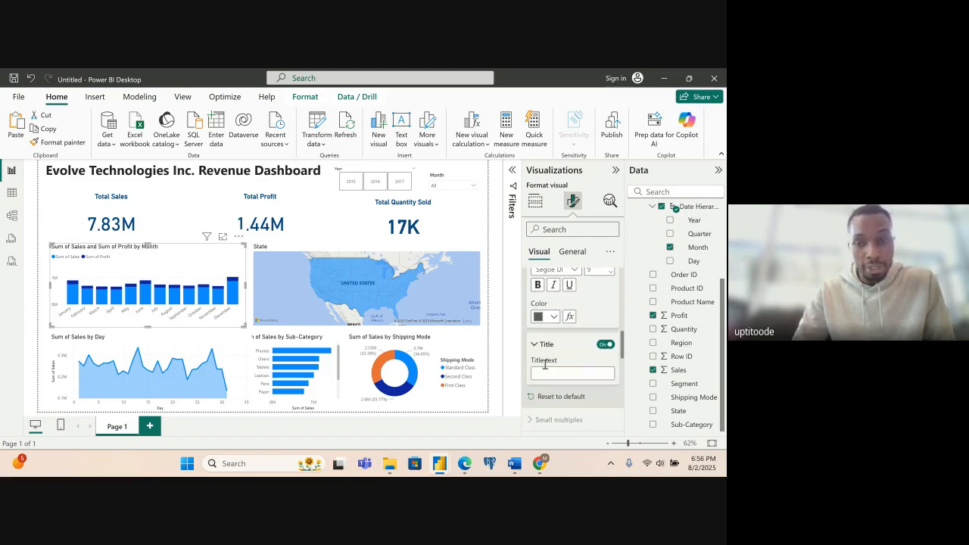
left_click(545, 370)
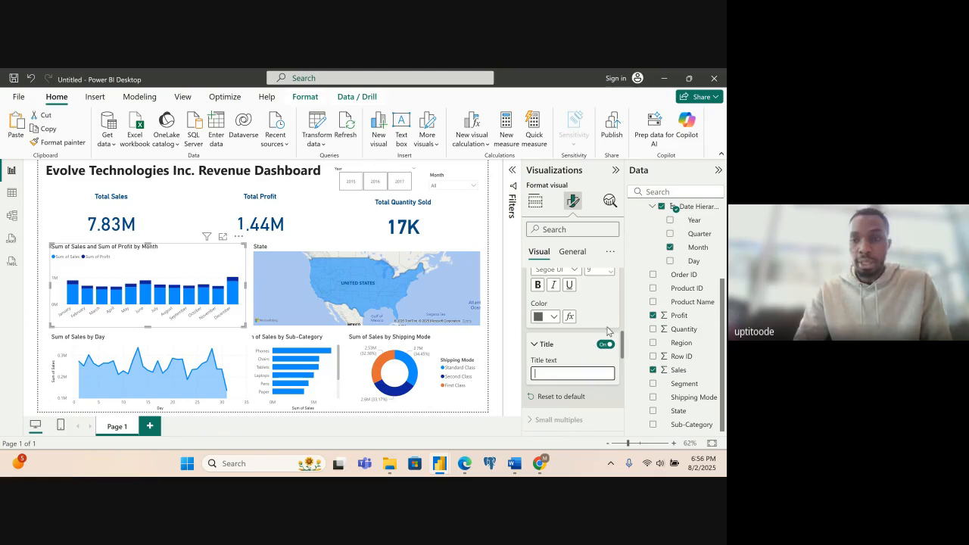
left_click(610, 344)
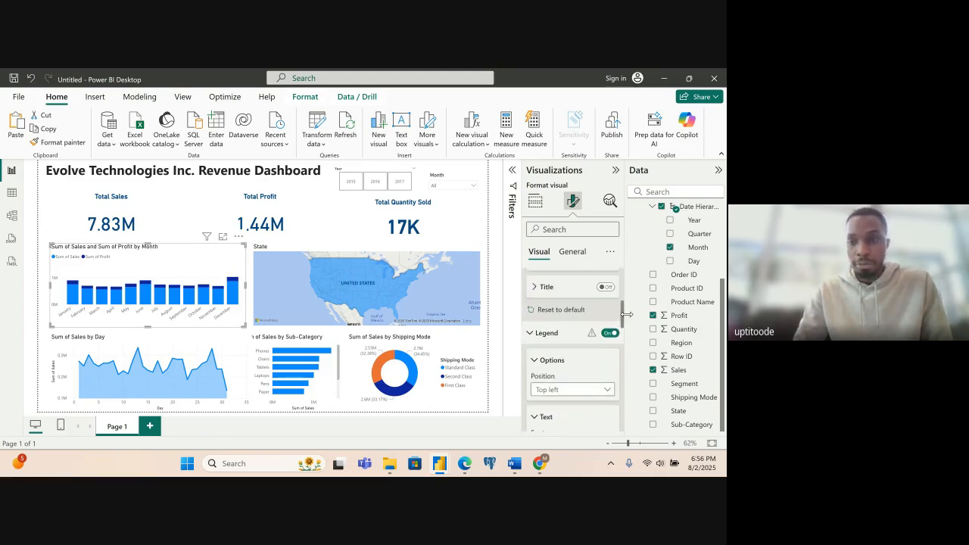
left_click_drag(624, 314, 624, 285)
left_click(531, 303)
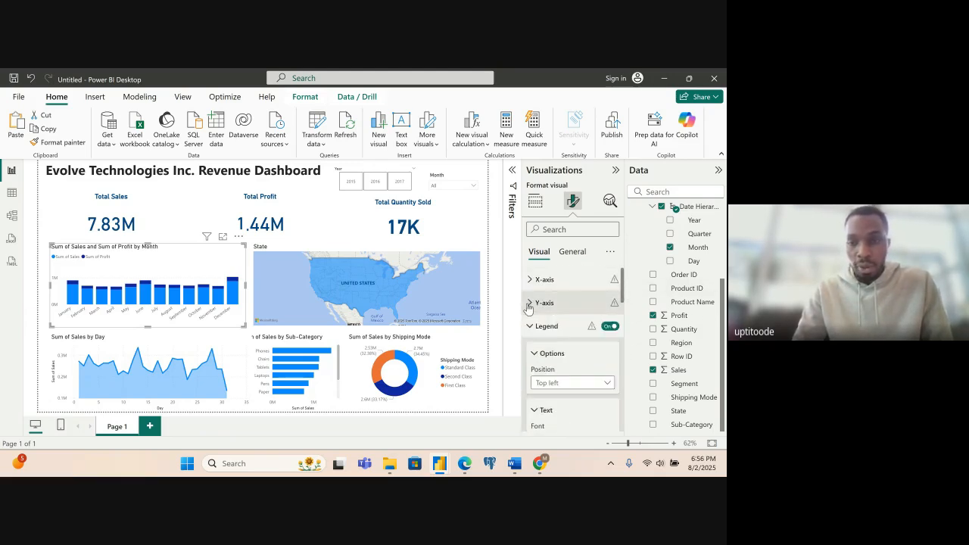
left_click(528, 327)
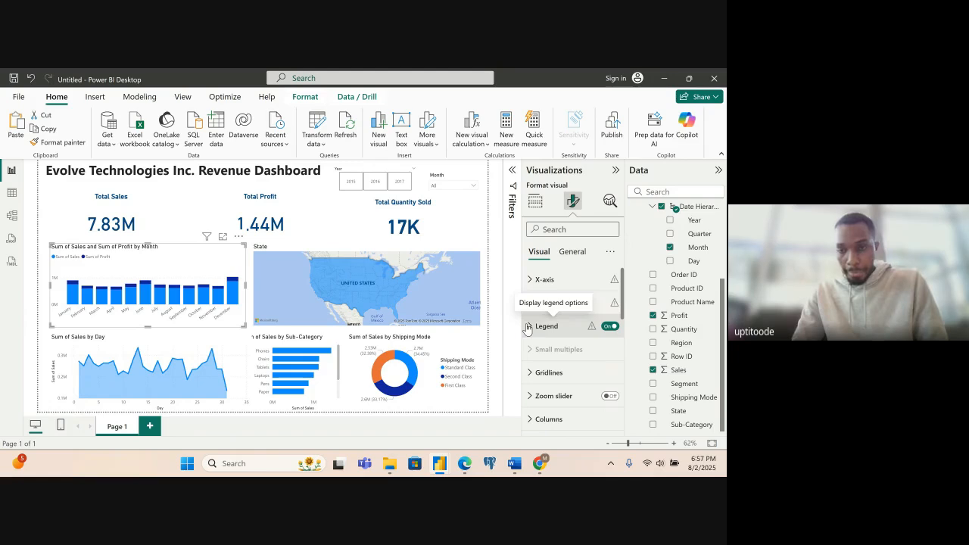
- Retitle the monthly sales and profit column chart "Sales and Profit by Month" and collapse its title text settings
left_click(572, 254)
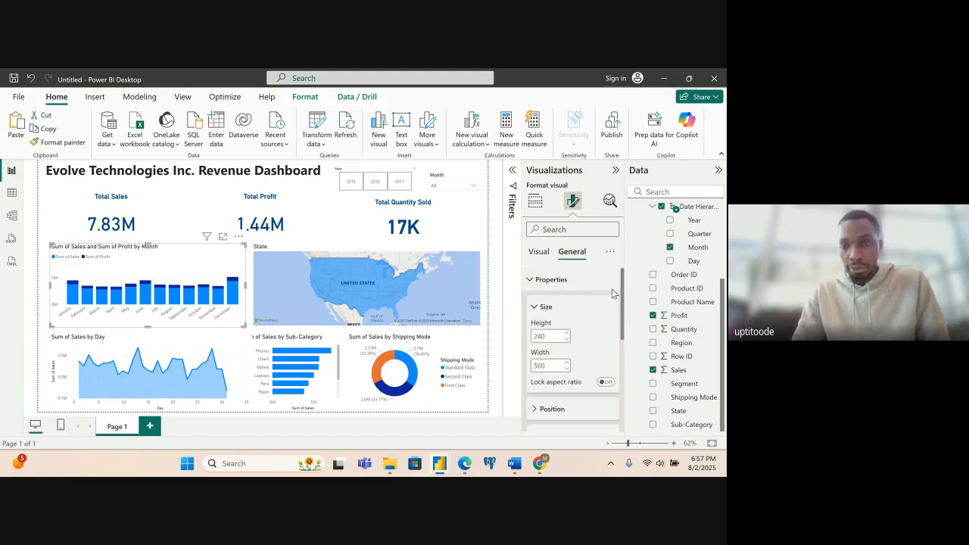
left_click_drag(623, 308, 617, 381)
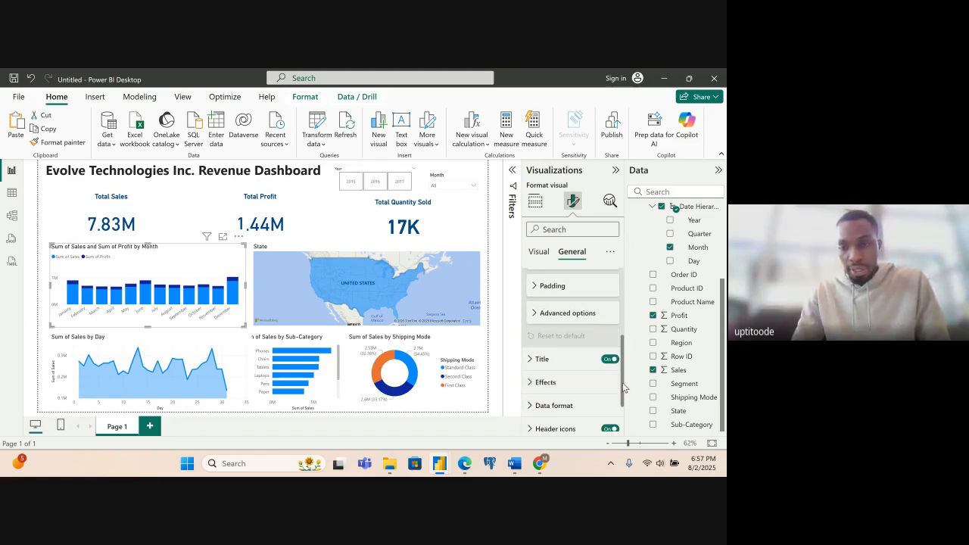
scroll(534, 337, "down", 1)
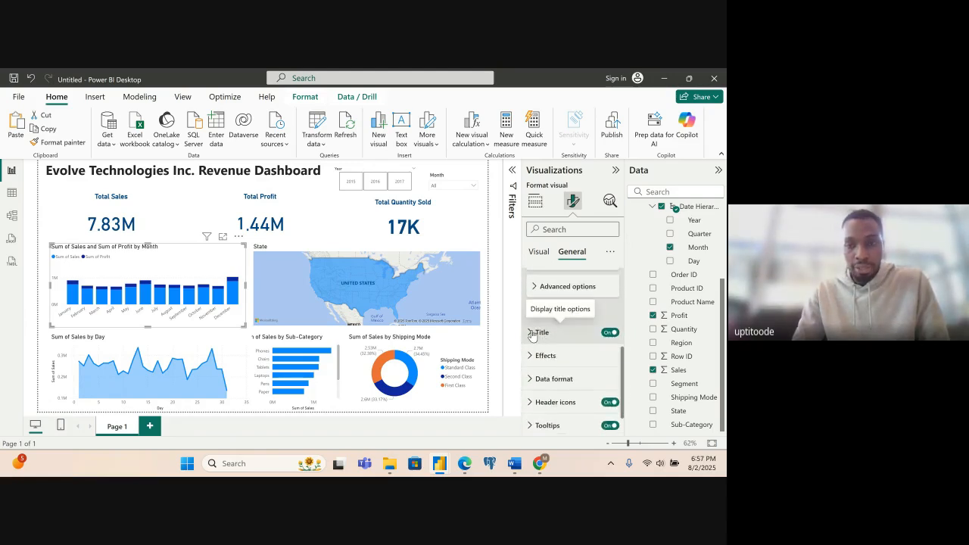
left_click(532, 333)
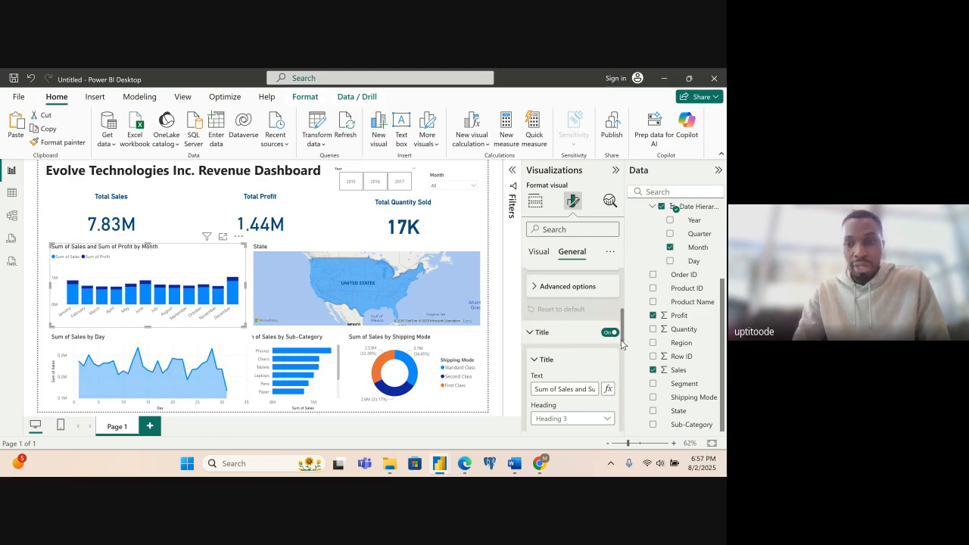
scroll(581, 334, "down", 1)
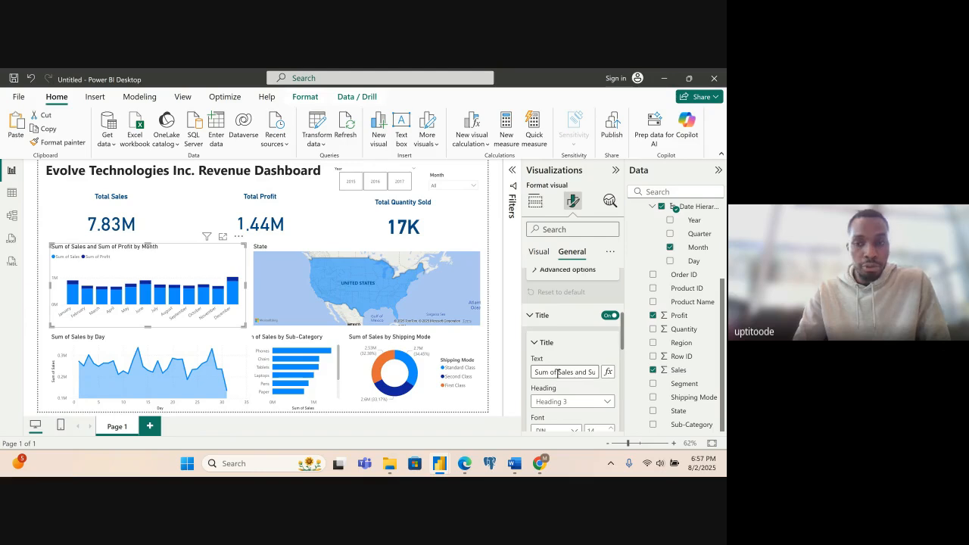
left_click(575, 371)
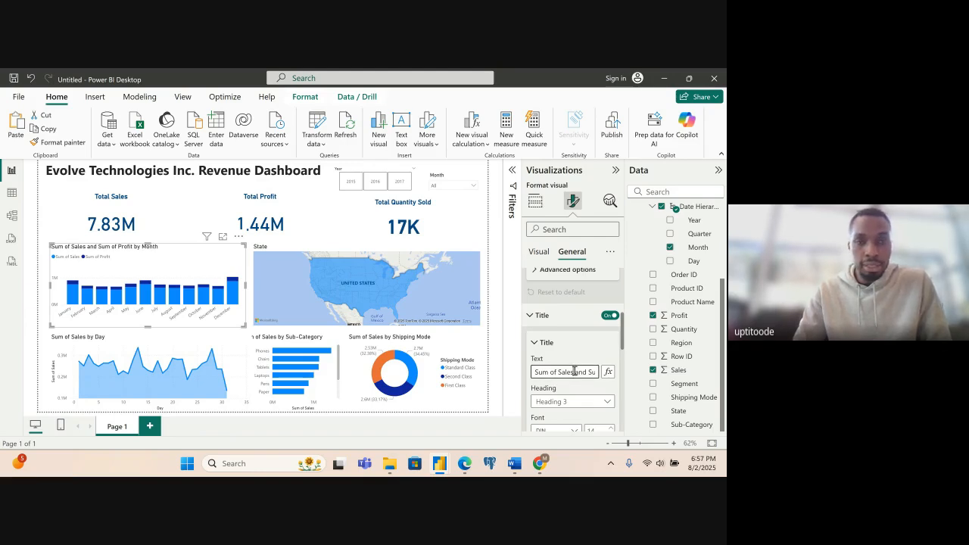
left_click_drag(558, 372, 533, 372)
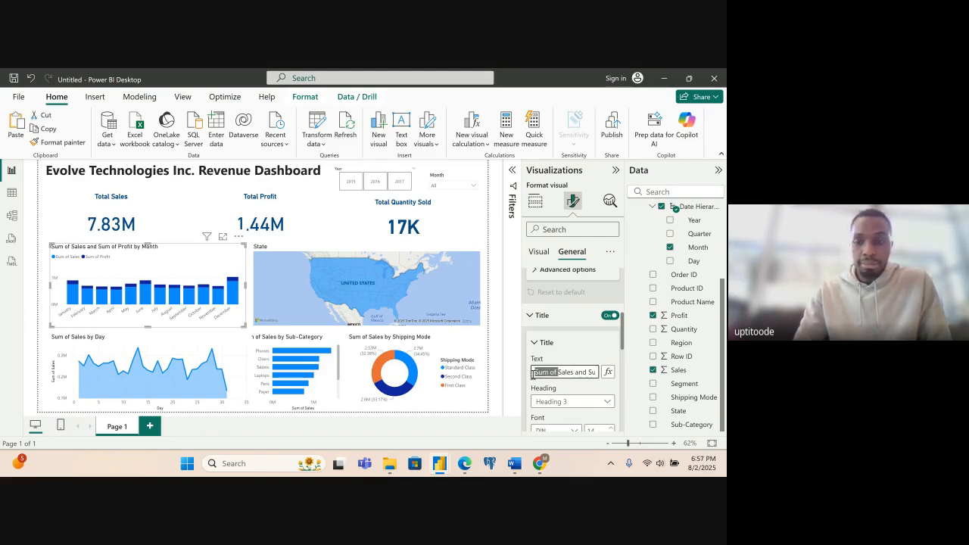
key("BackSpace")
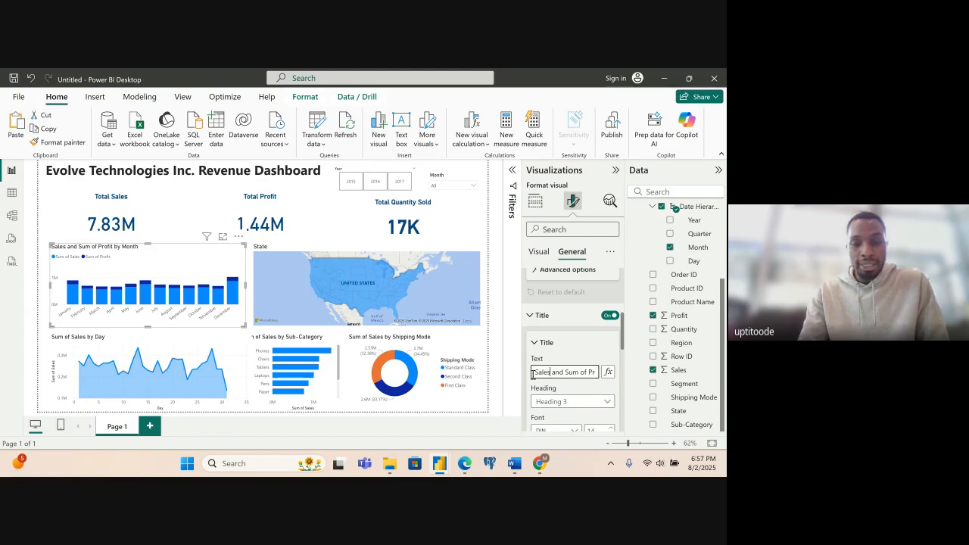
key("Right")
key("Right")
key("Right")
key("Right")
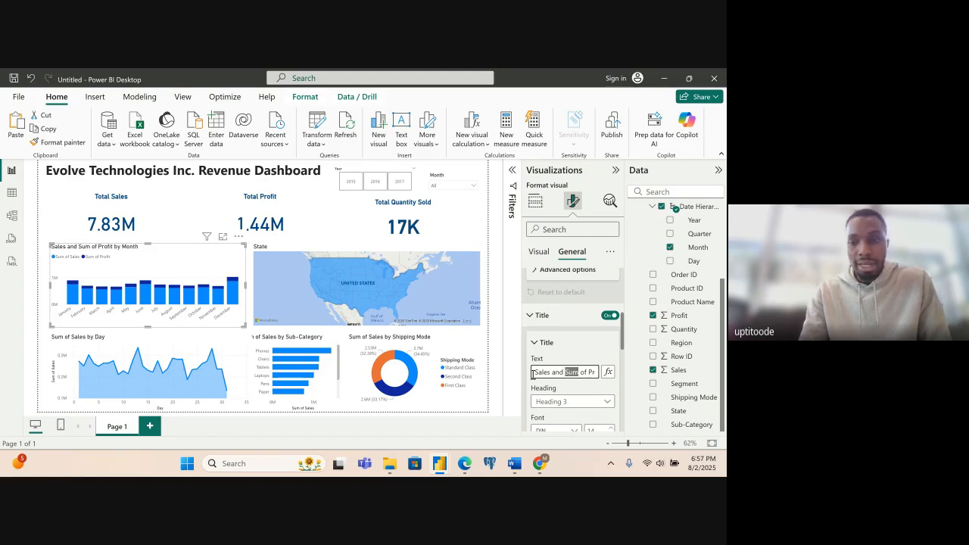
key("BackSpace")
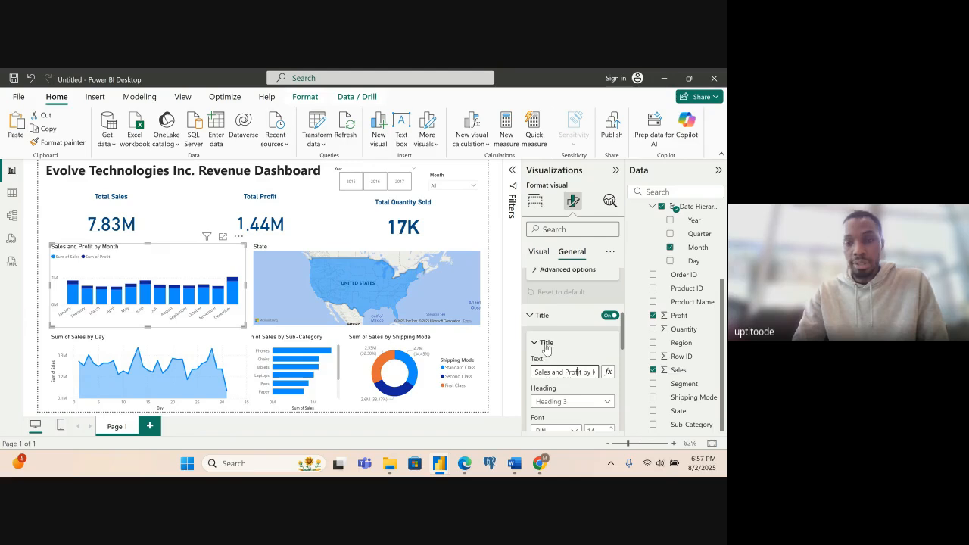
left_click(542, 342)
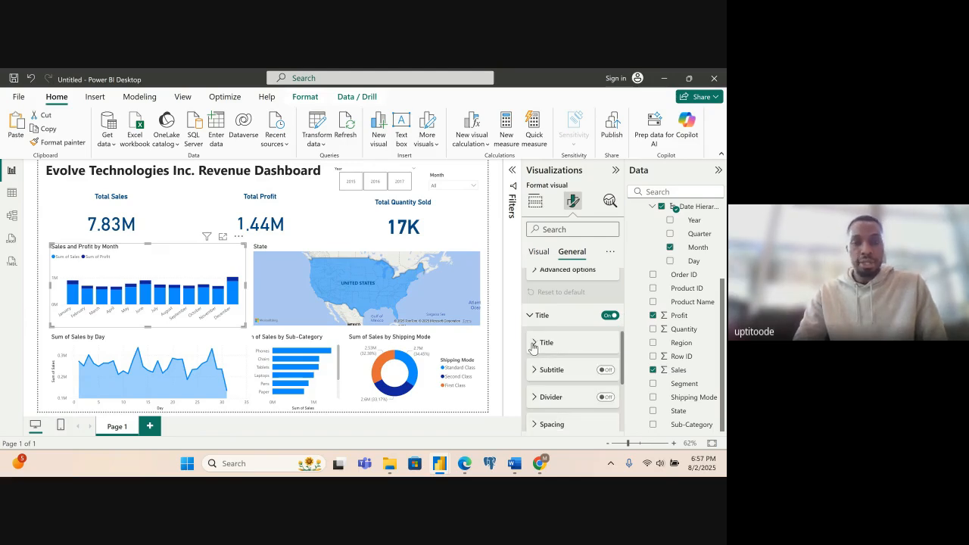
- Change the map's title text to "Sales by State" and collapse its title text settings
left_click(297, 270)
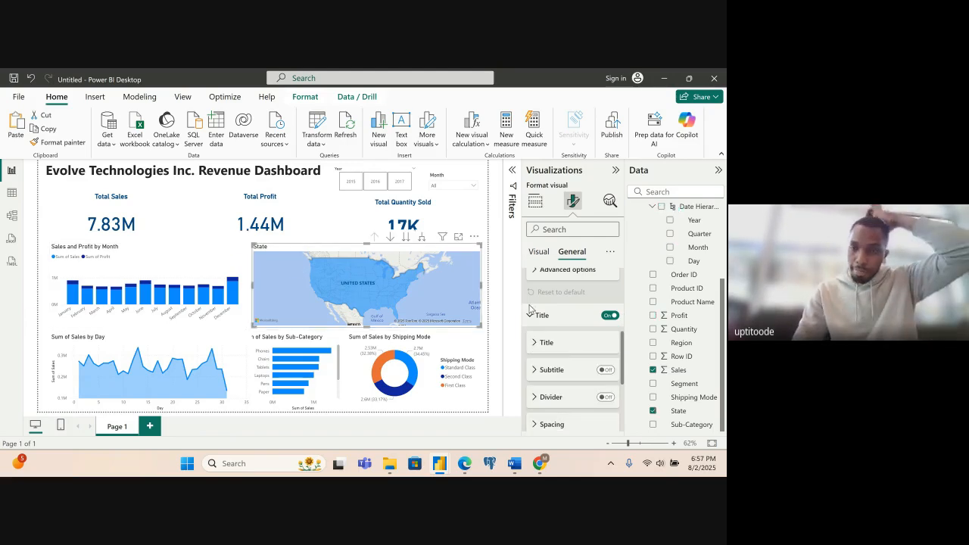
left_click(536, 343)
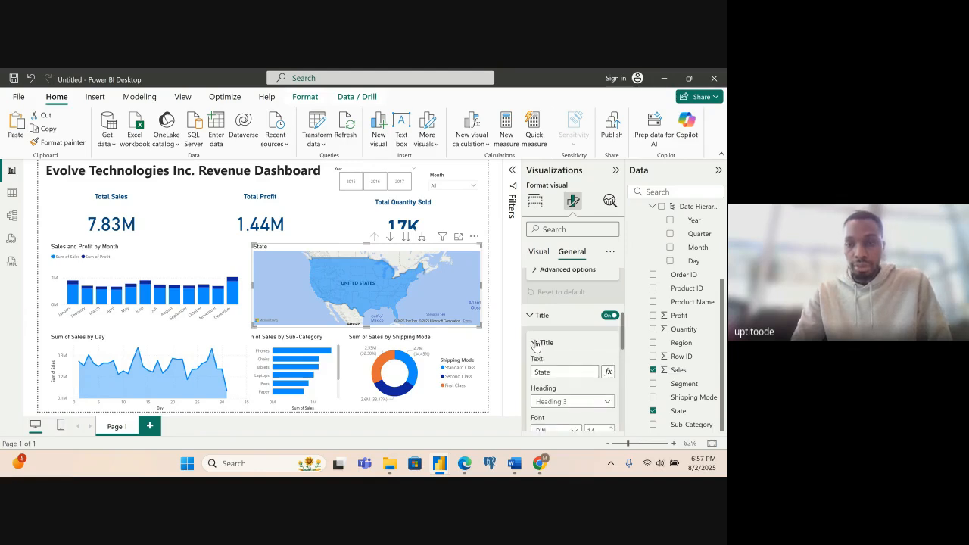
left_click(553, 372)
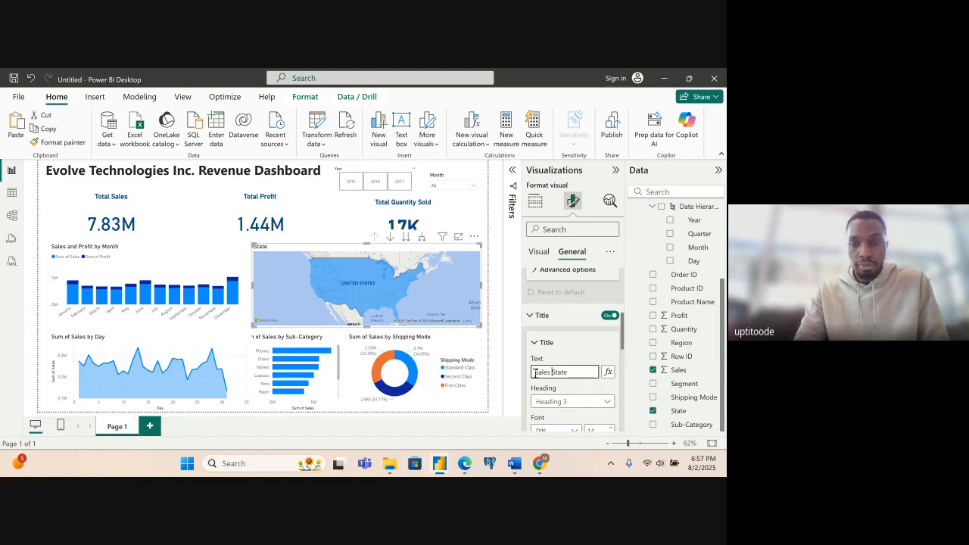
type("by")
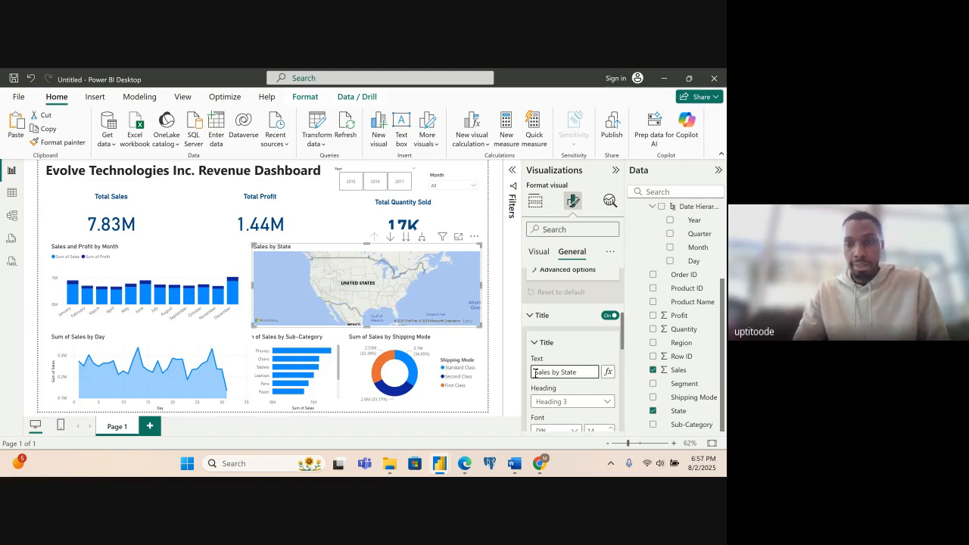
left_click(533, 345)
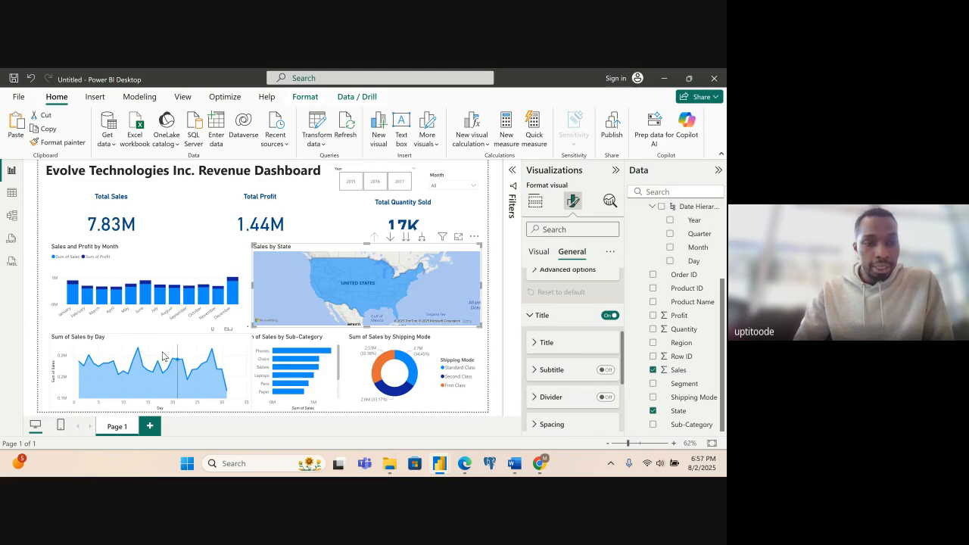
- Shorten the daily sales area chart's title to "Sales by Day"
left_click(111, 343)
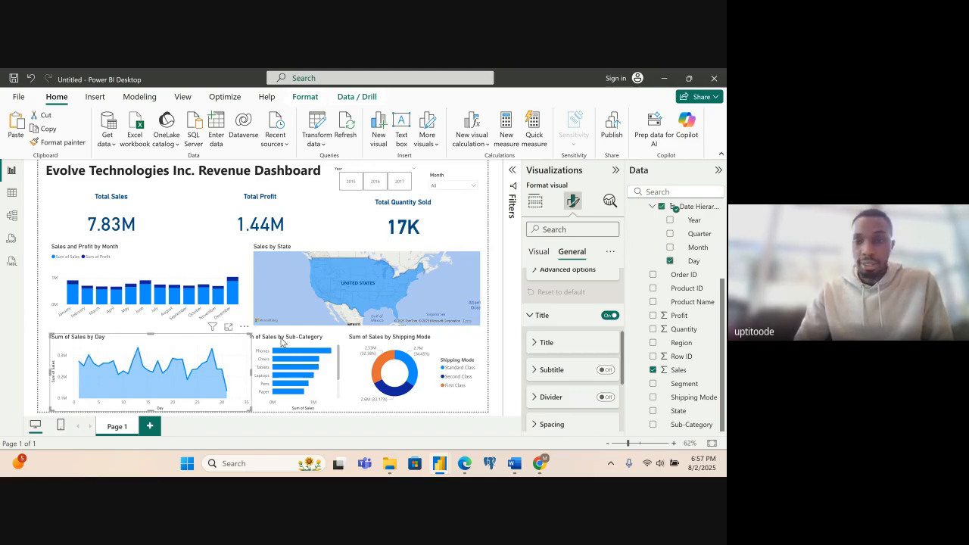
left_click(539, 346)
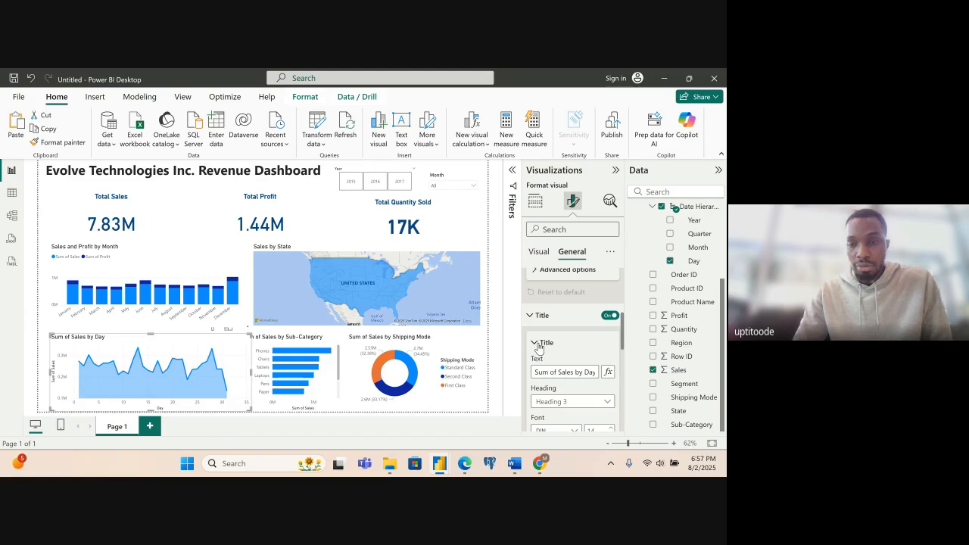
left_click_drag(559, 373, 540, 374)
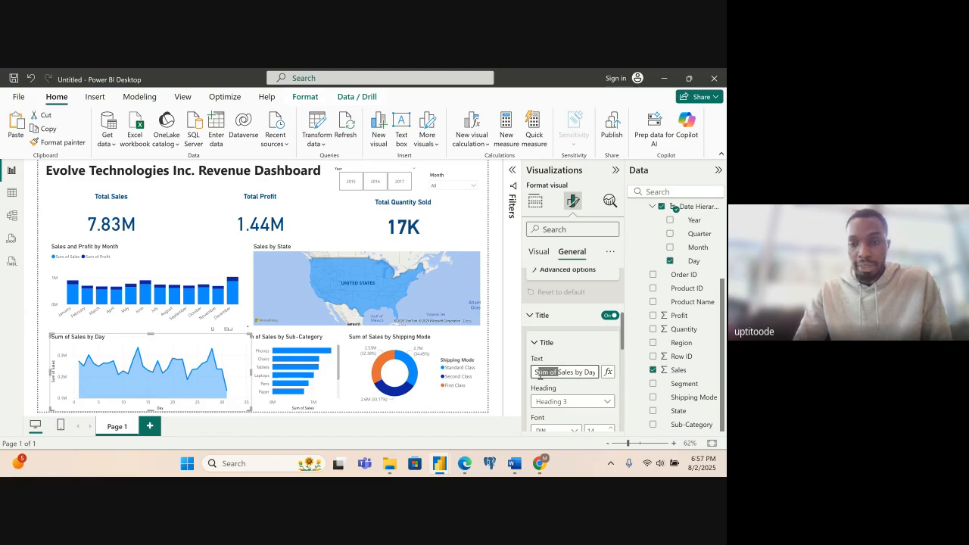
key("BackSpace")
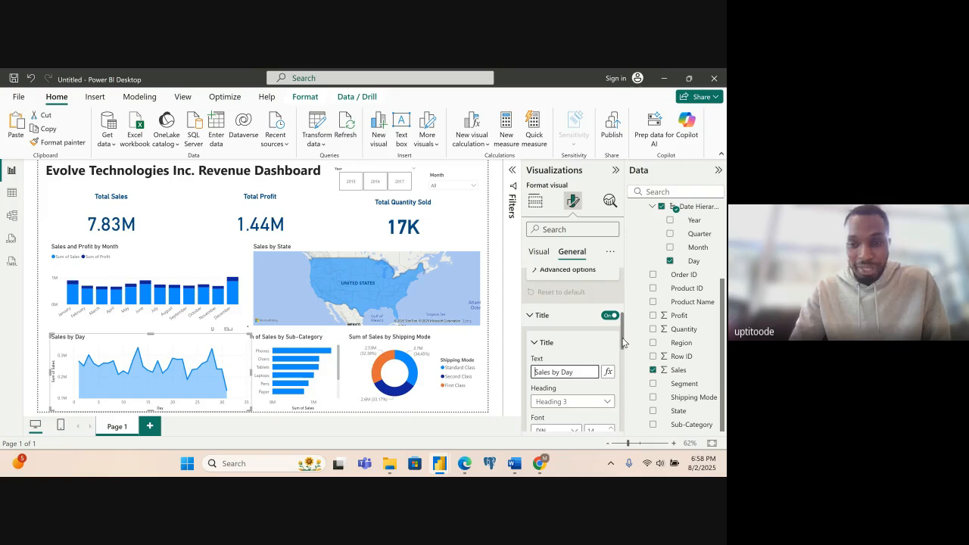
- Set the Sales by Day title to font size 16 and colour #094780, trying centre alignment before returning it to left alignment
left_click_drag(622, 342, 622, 369)
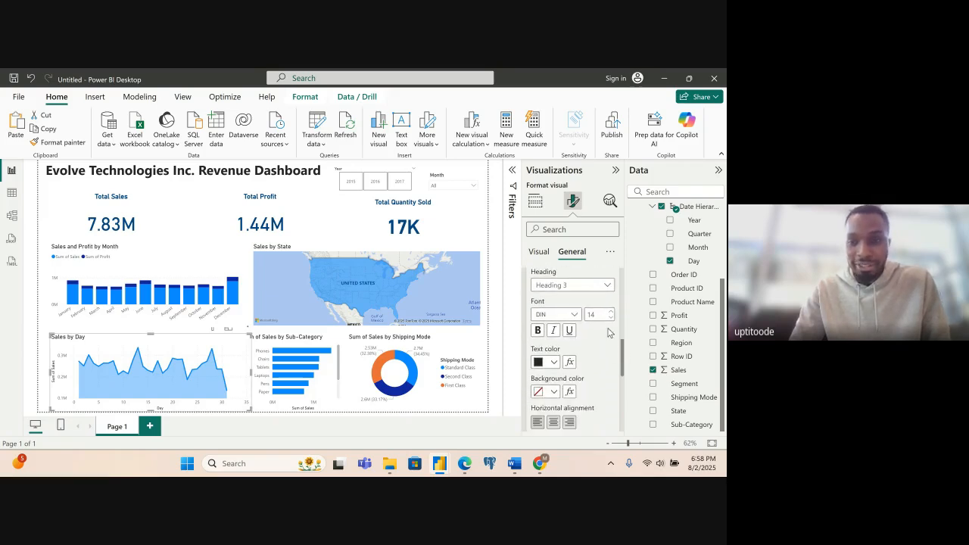
left_click(555, 362)
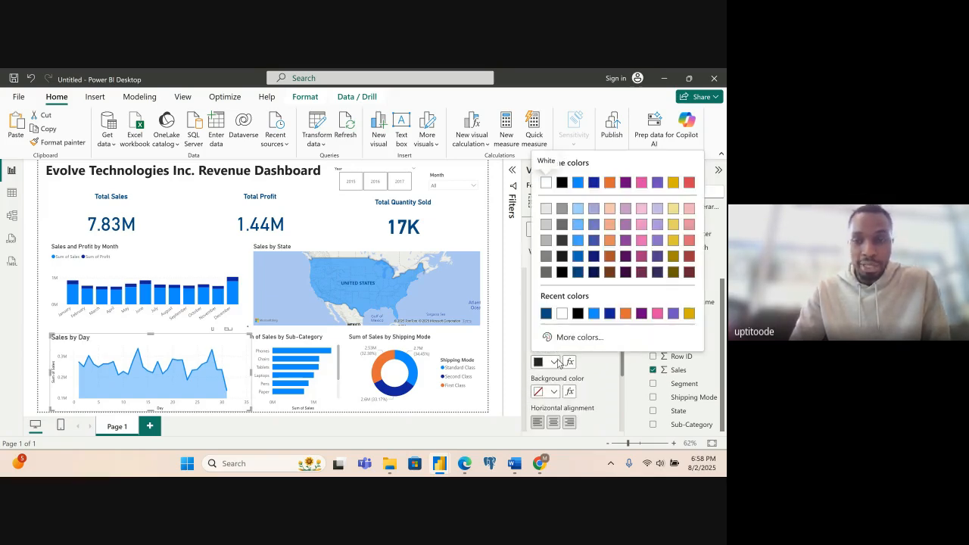
left_click(545, 314)
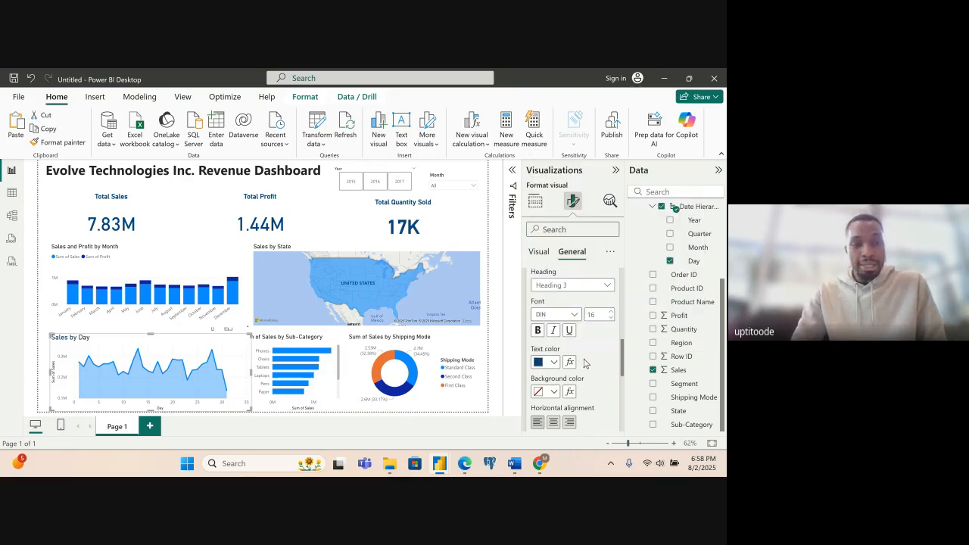
left_click(558, 423)
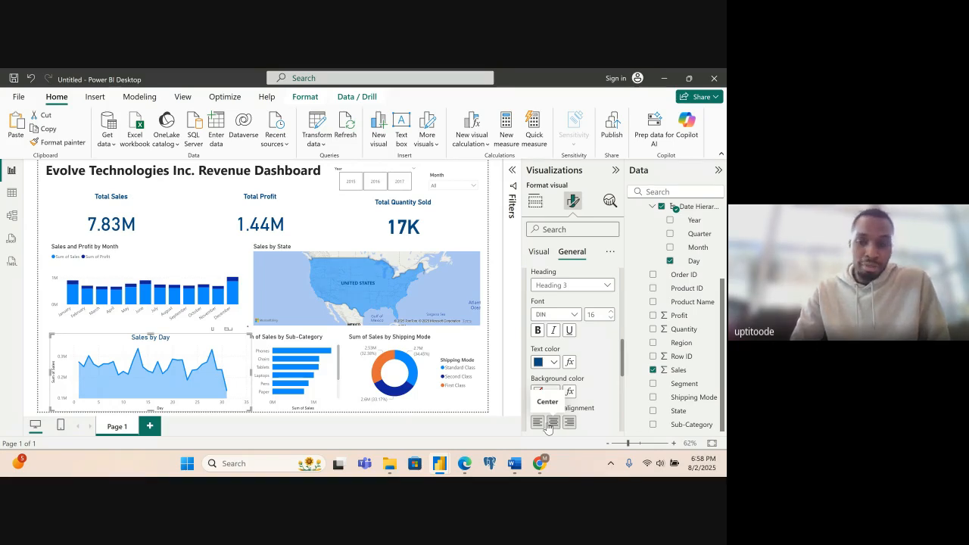
left_click(538, 423)
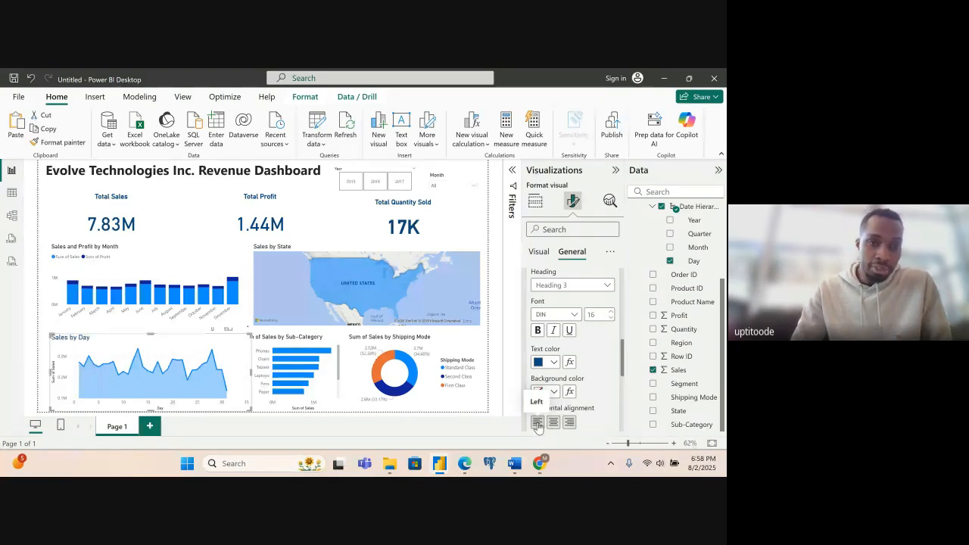
- Reapply the dark blue #094780 text colour to the Sales by Day title and make it bold
left_click(554, 362)
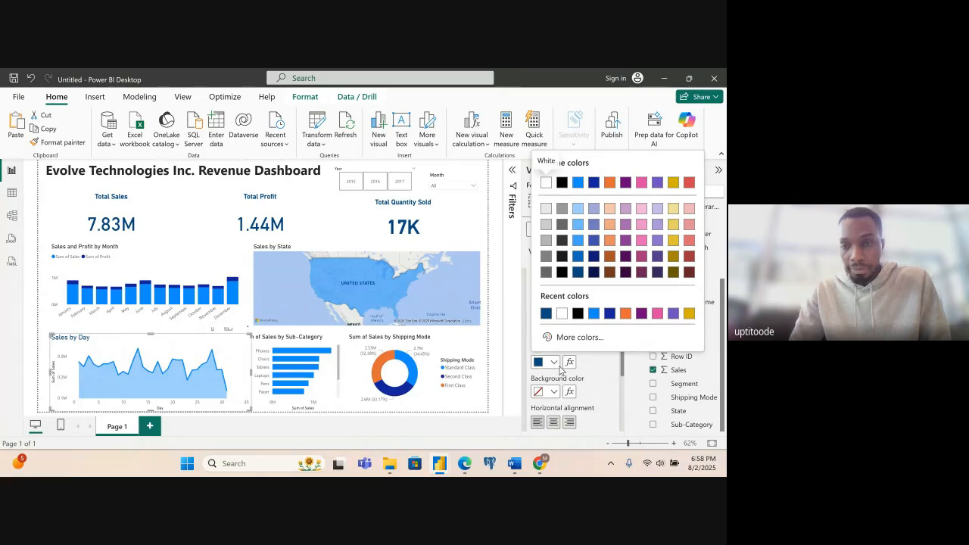
left_click(547, 315)
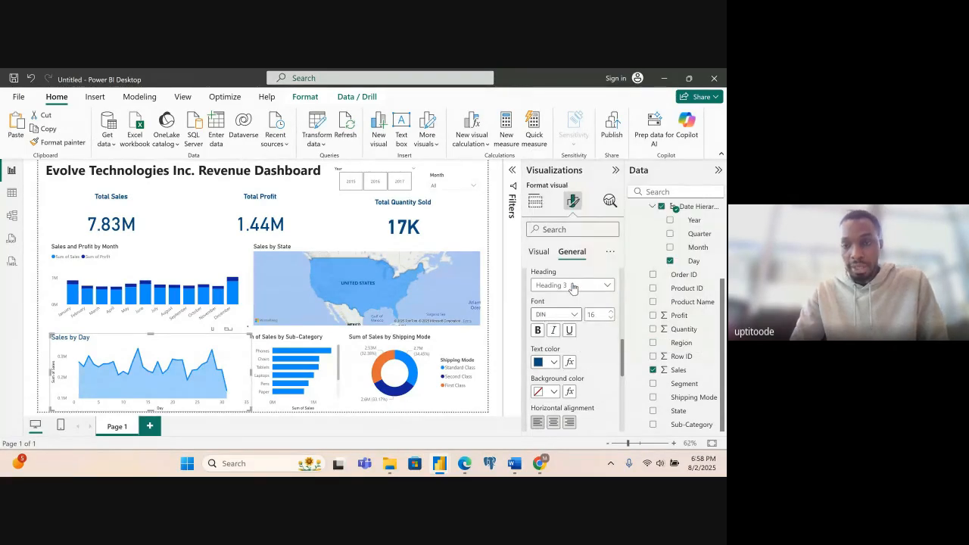
left_click(555, 363)
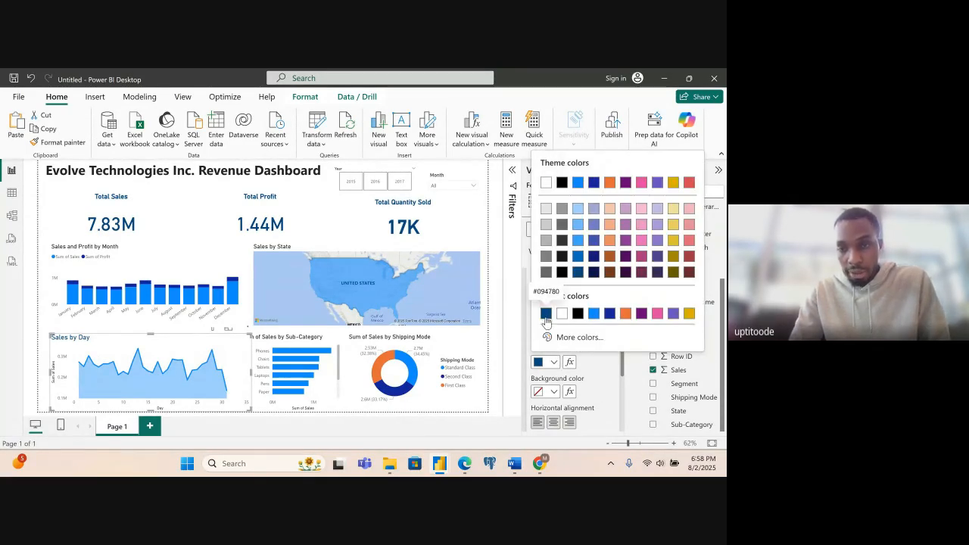
left_click(577, 274)
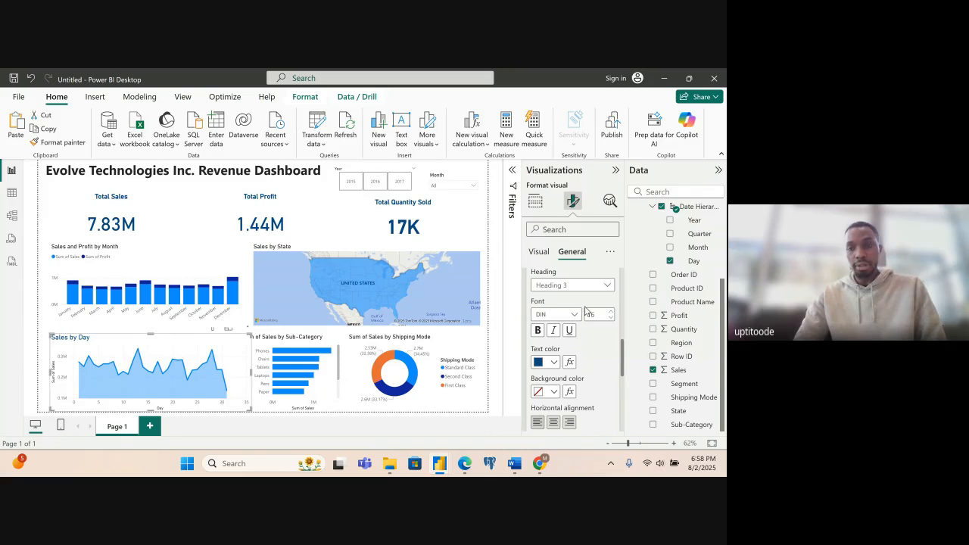
left_click(538, 331)
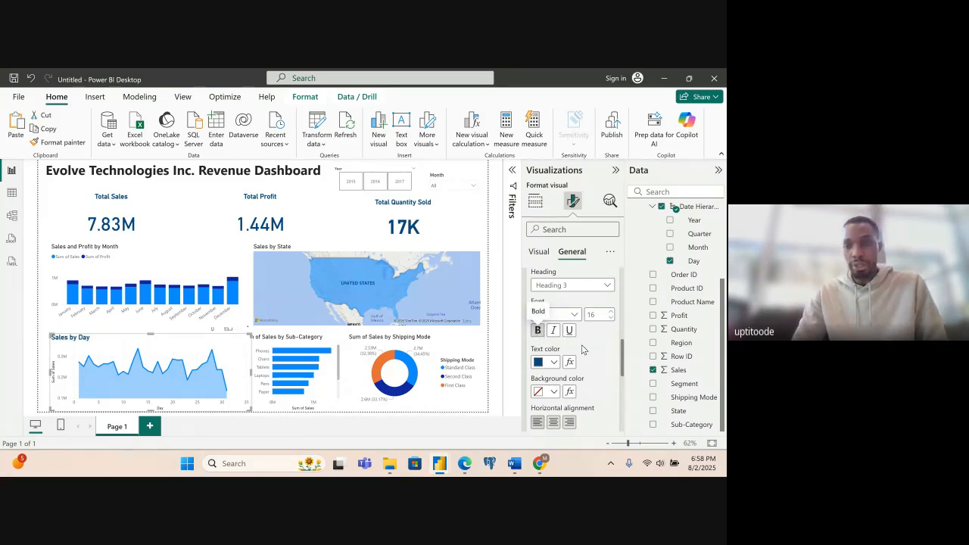
- Make the Sales and Profit by Month chart's title bold and set its text colour to #094780
left_click(125, 260)
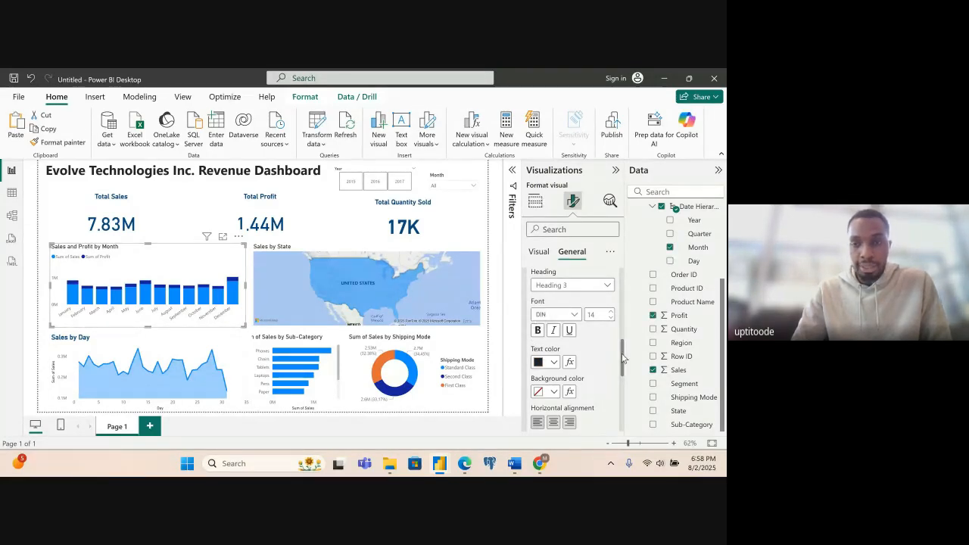
left_click(537, 330)
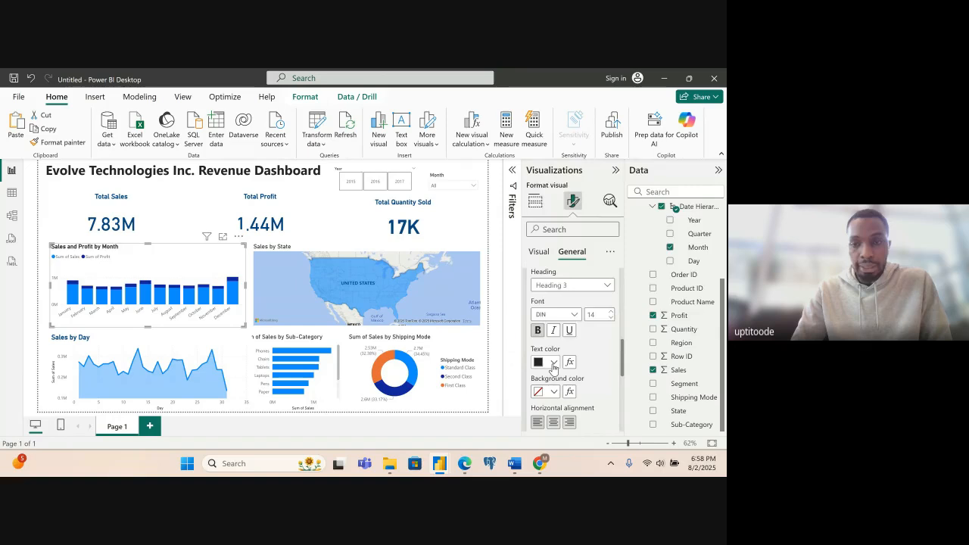
left_click(548, 362)
left_click(546, 313)
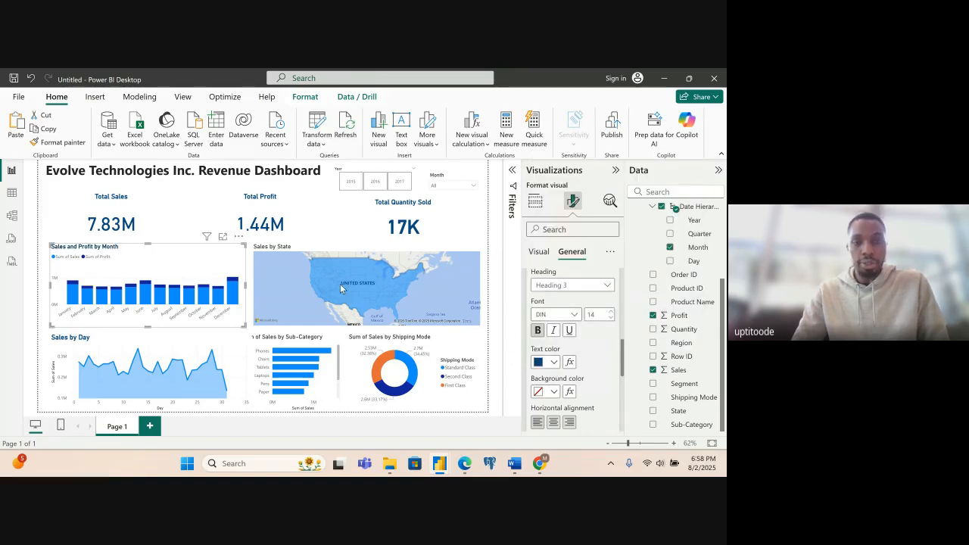
- Make the Sales by State map's title bold and set its text colour to #094780
left_click(289, 268)
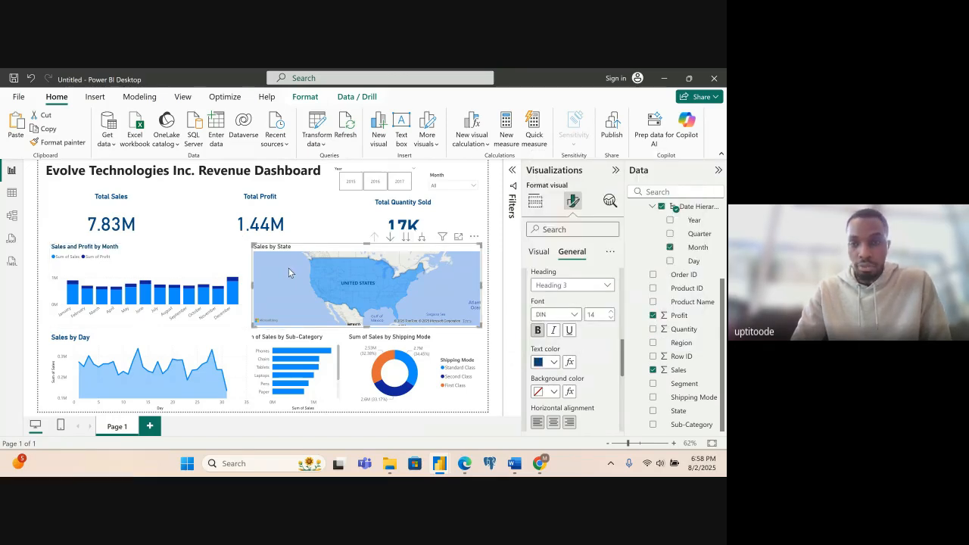
left_click(537, 331)
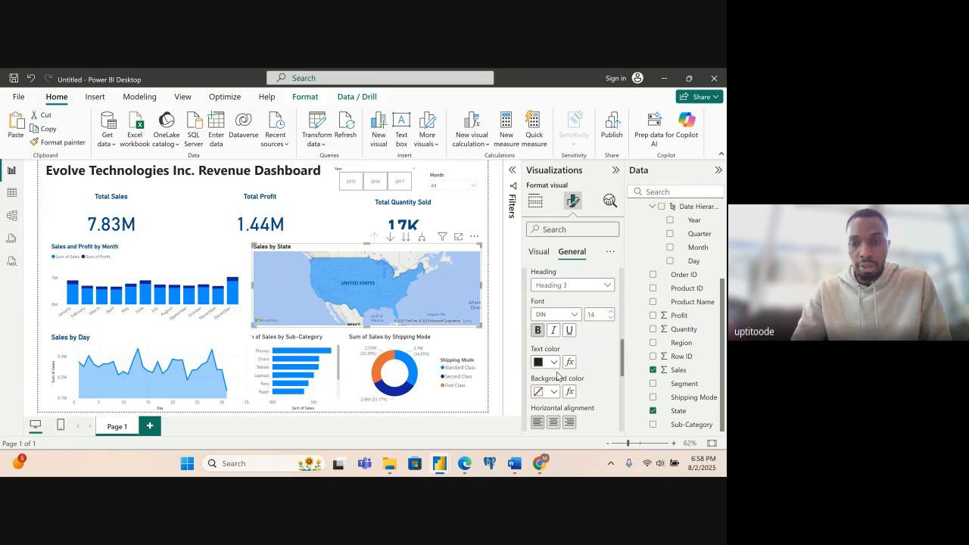
left_click(555, 365)
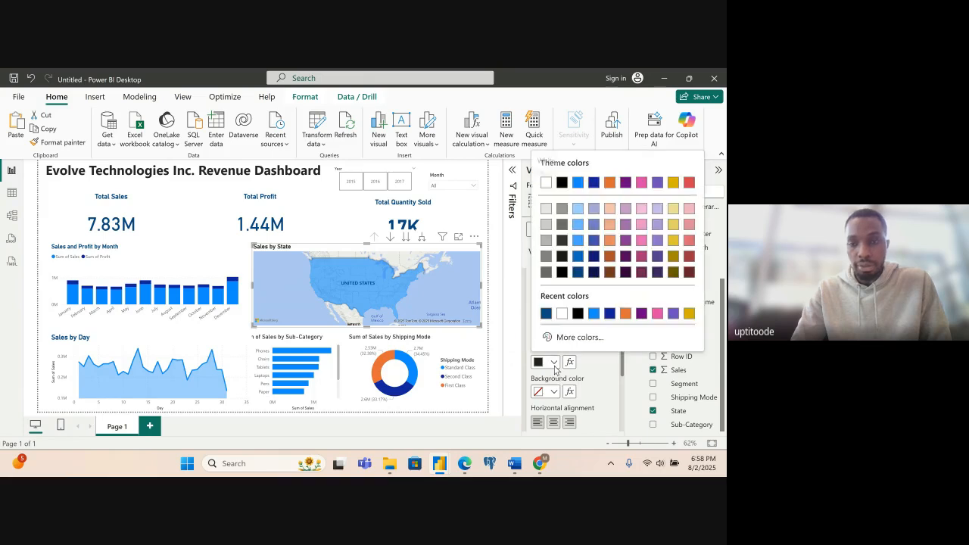
left_click(547, 313)
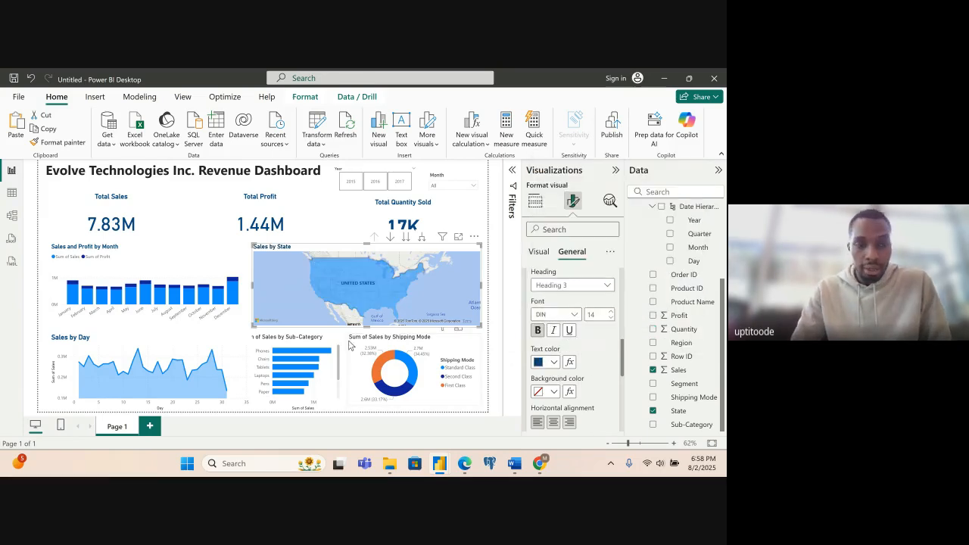
- Make the Sum of Sales by Sub-Category bar chart's title bold at font size 16, with text colour #094780
left_click(318, 342)
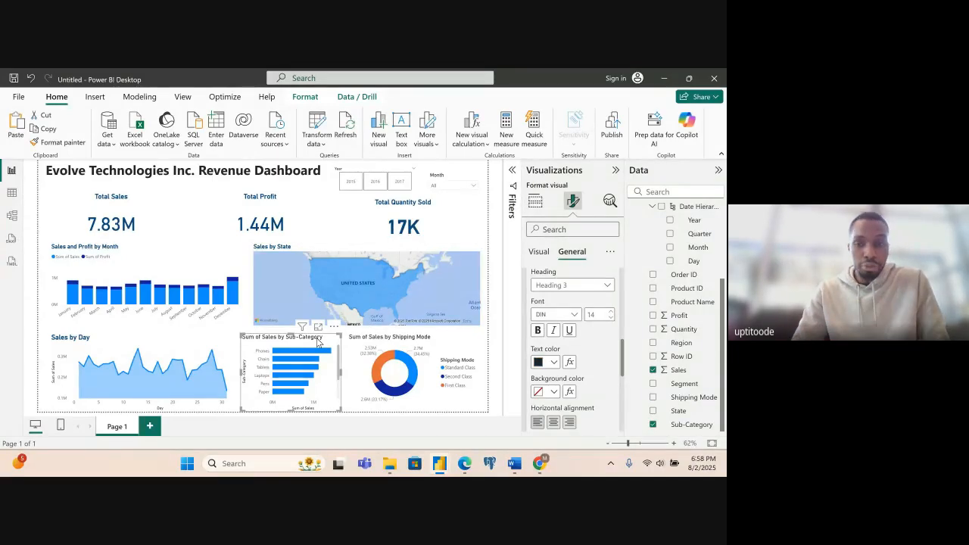
left_click(538, 330)
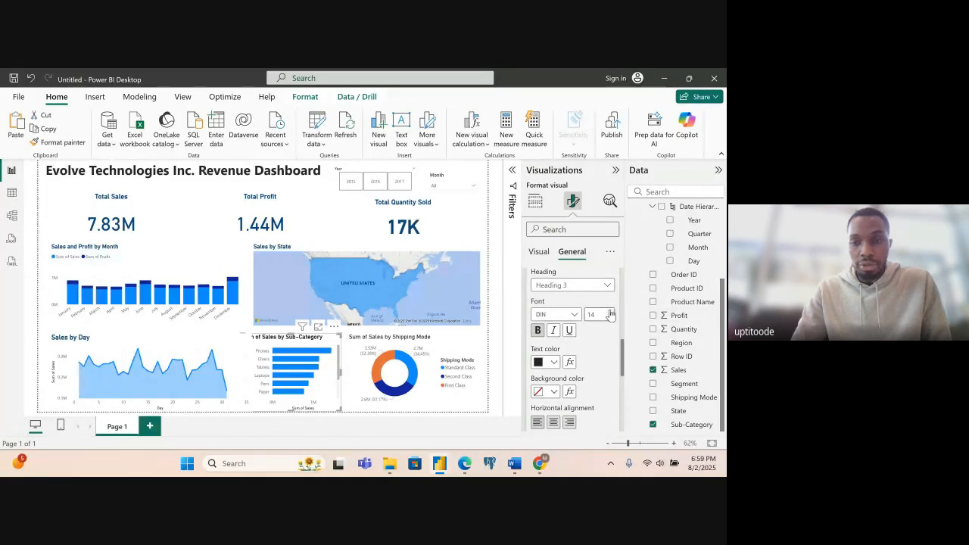
left_click(554, 362)
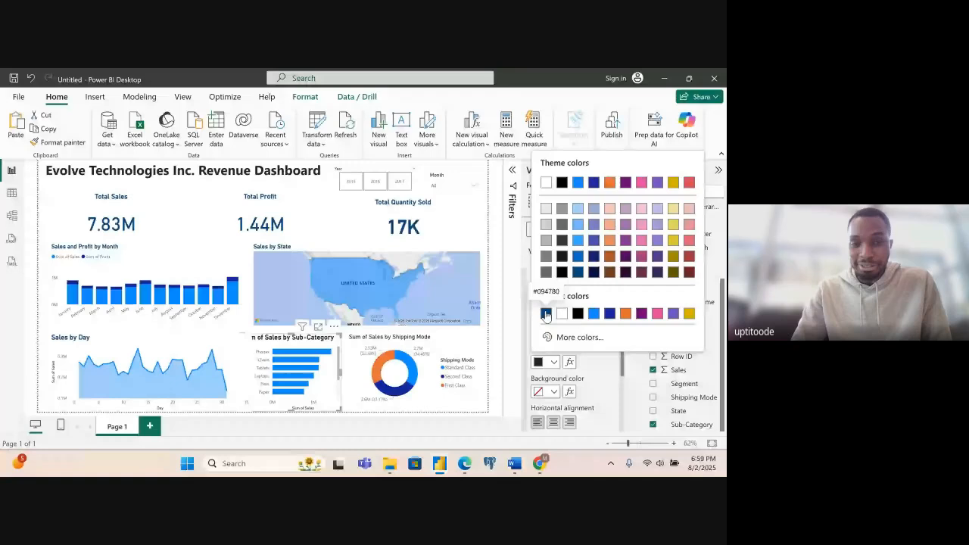
left_click(546, 315)
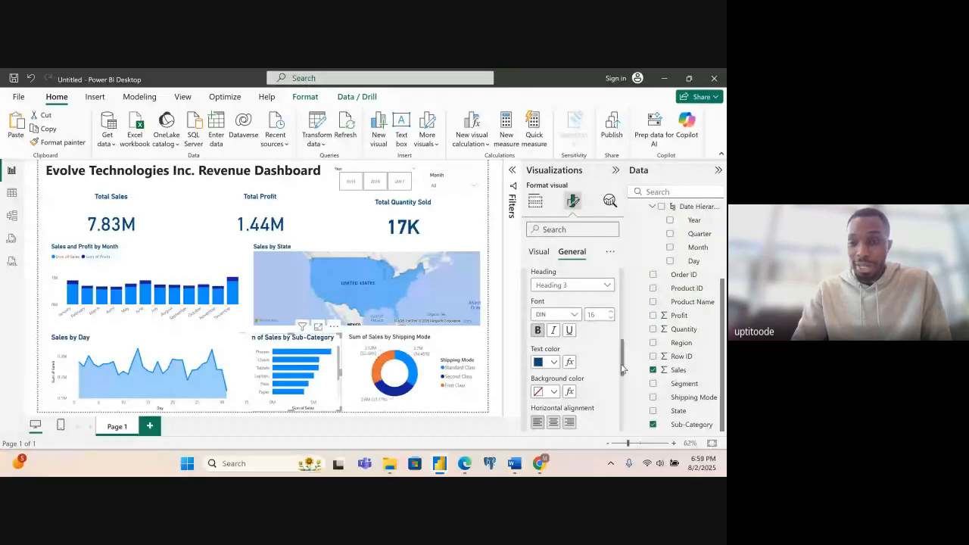
- Change the sub-category bar chart's title text to "Sales by Products"
scroll(623, 369, "up", 3)
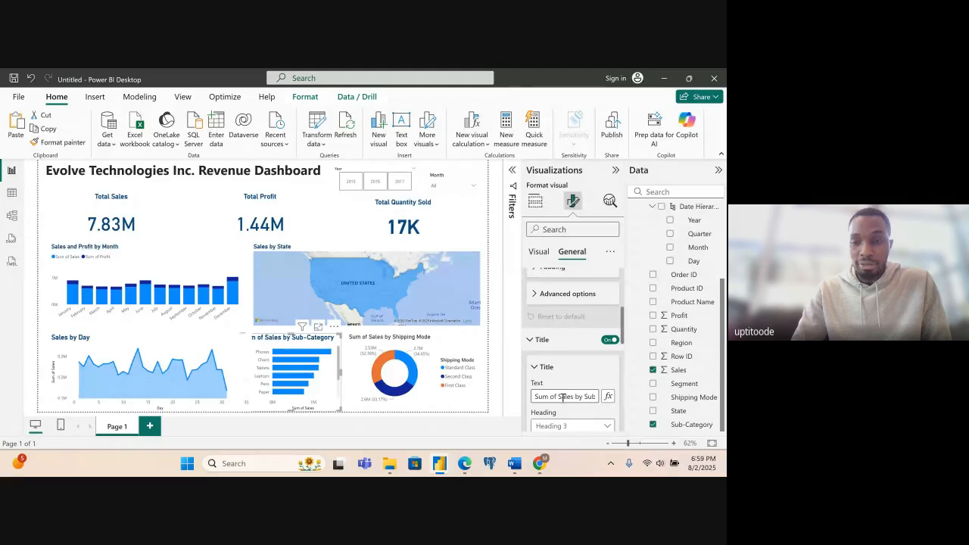
left_click_drag(560, 397, 533, 397)
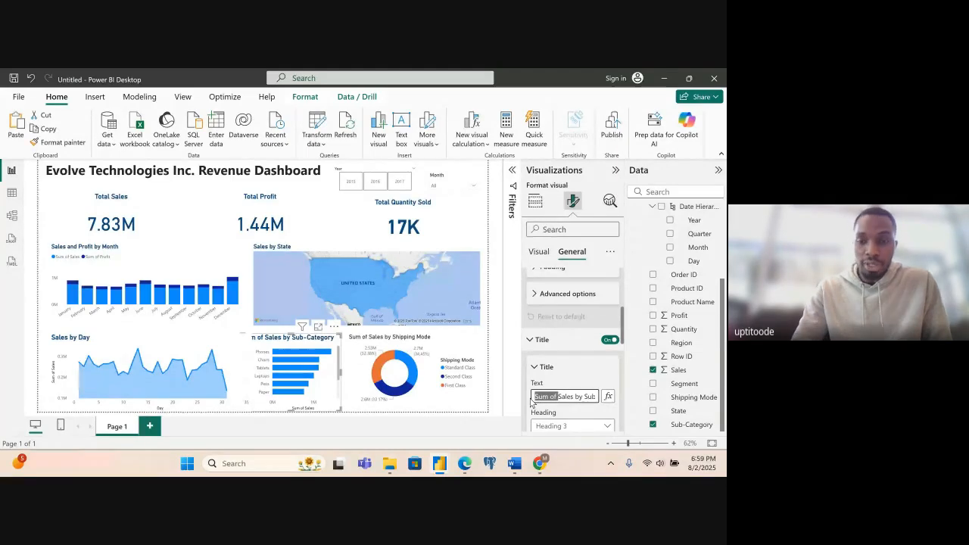
key("BackSpace")
key("Right")
key("Right")
key("Right")
key("Right")
key("Right")
key("Right")
key("Right")
key("Right")
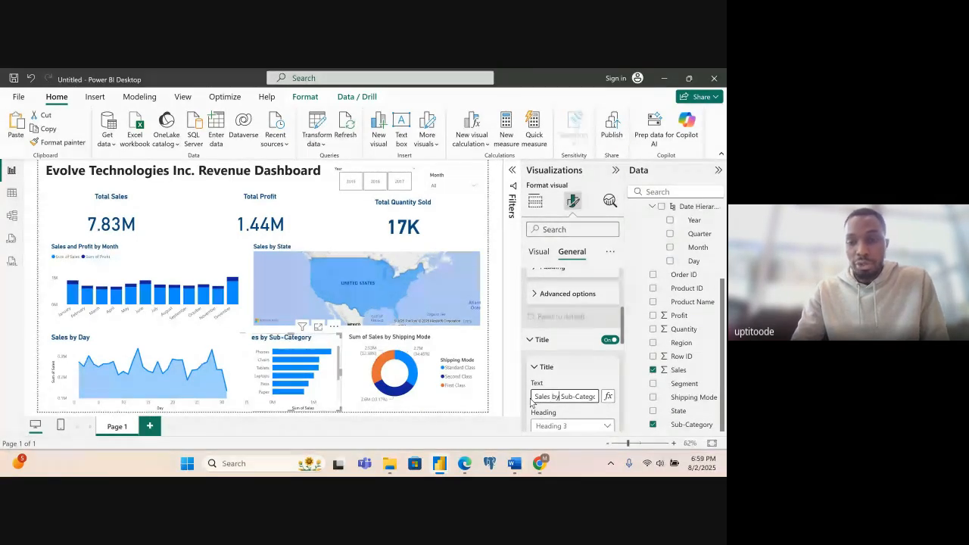
key("shift+End")
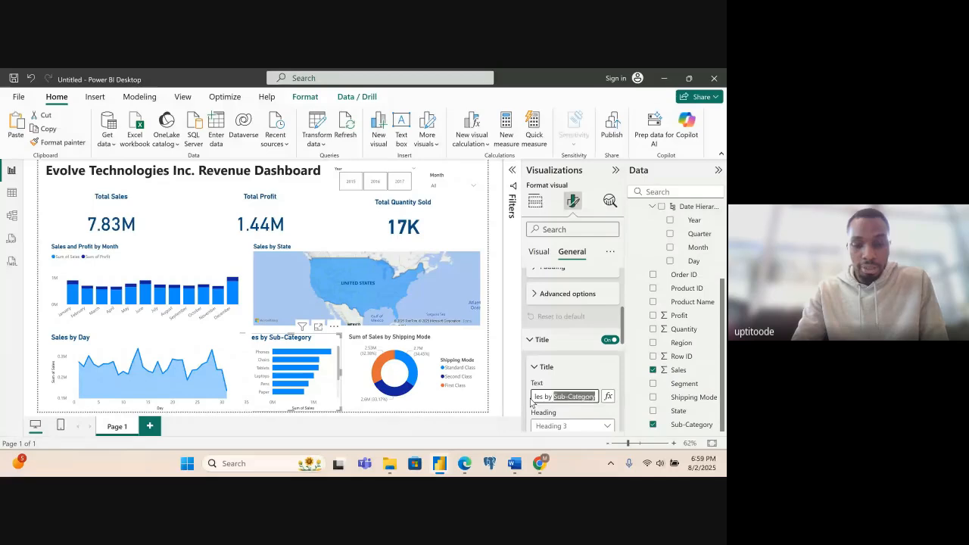
type("Products")
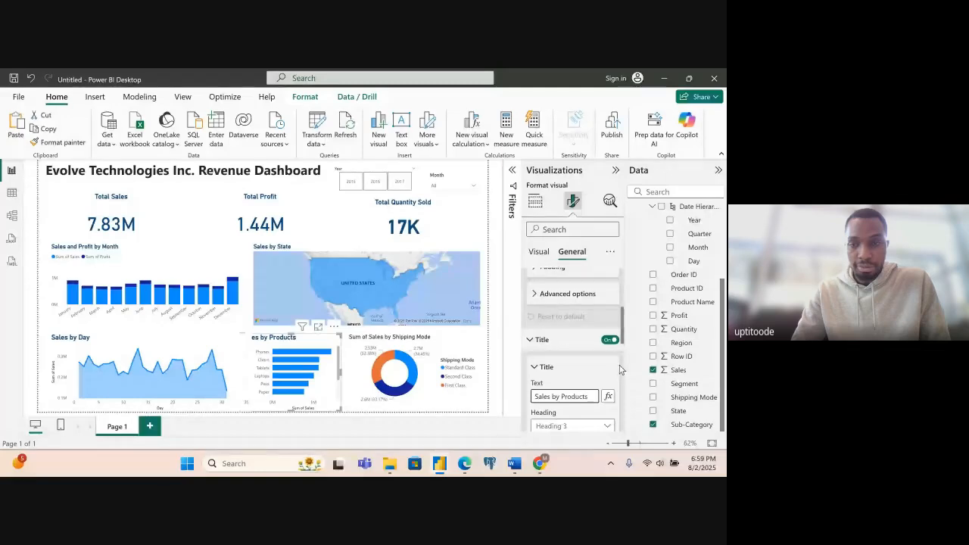
scroll(621, 368, "down", 3)
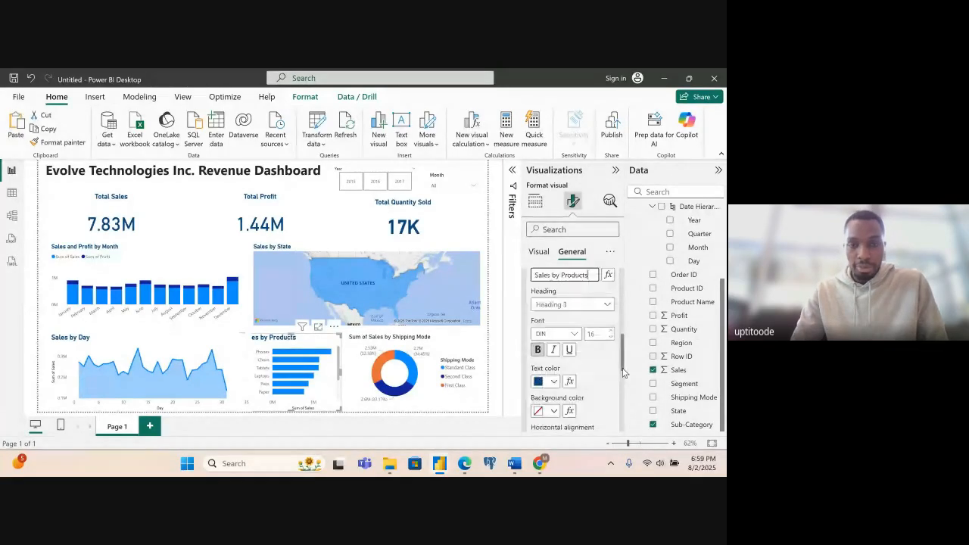
- Shorten the shipping mode donut chart's title to "Sales by Shipping Mode"
left_click(459, 358)
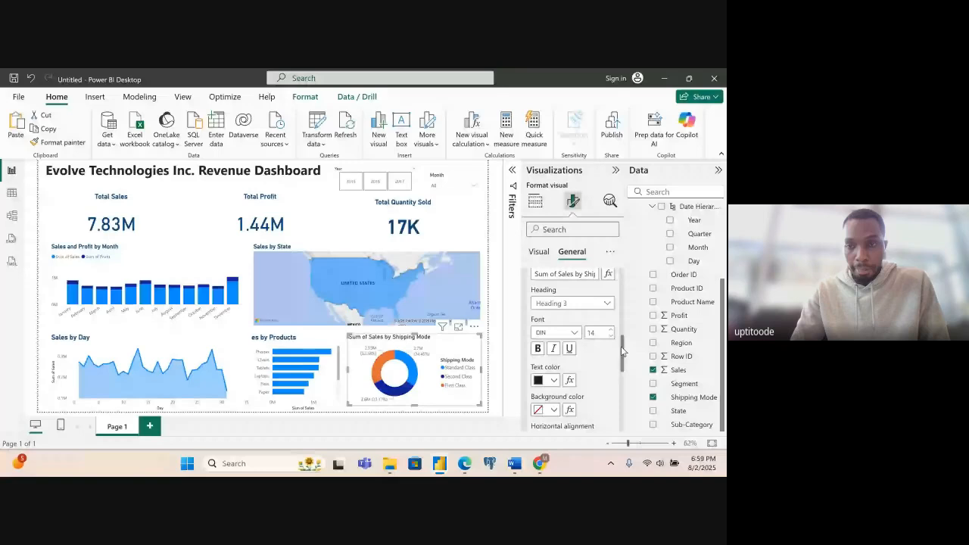
scroll(620, 346, "up", 2)
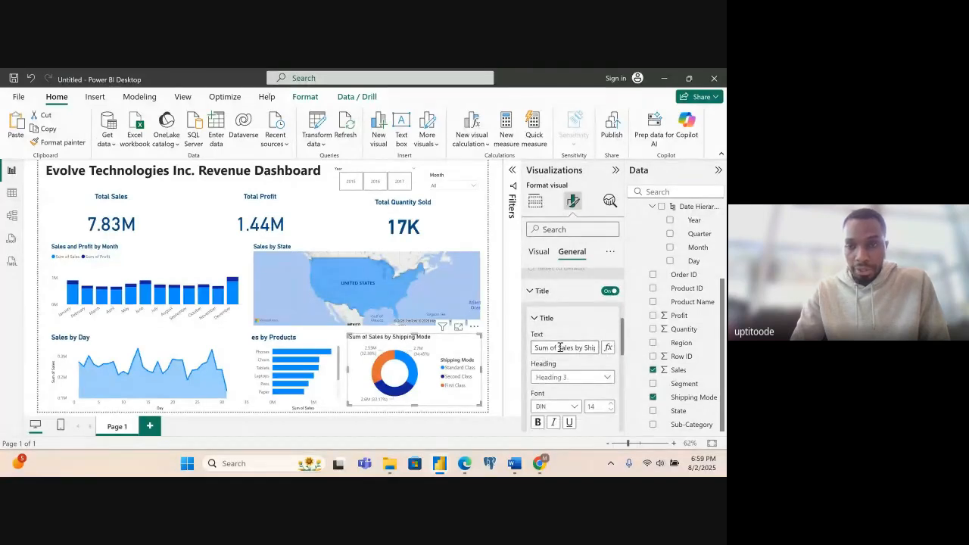
left_click_drag(558, 347, 530, 349)
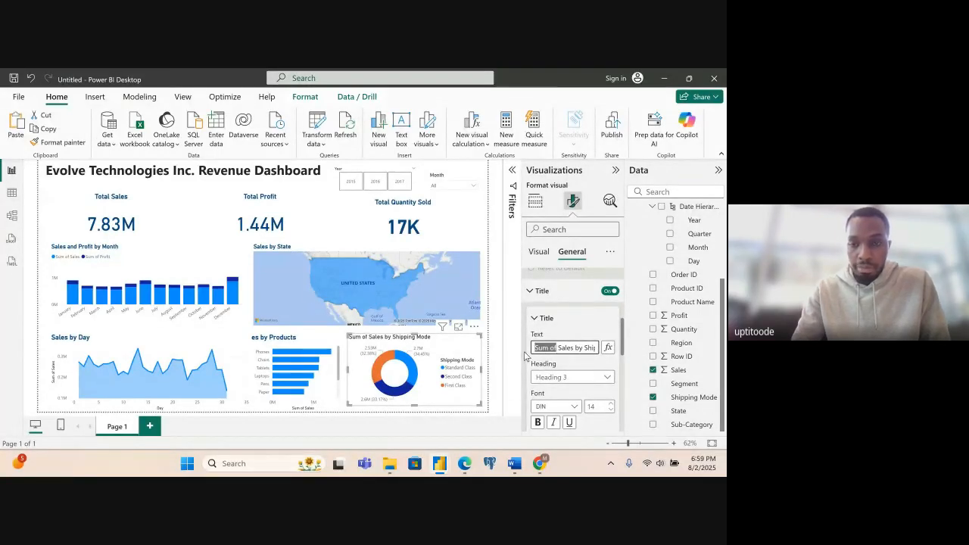
key("BackSpace")
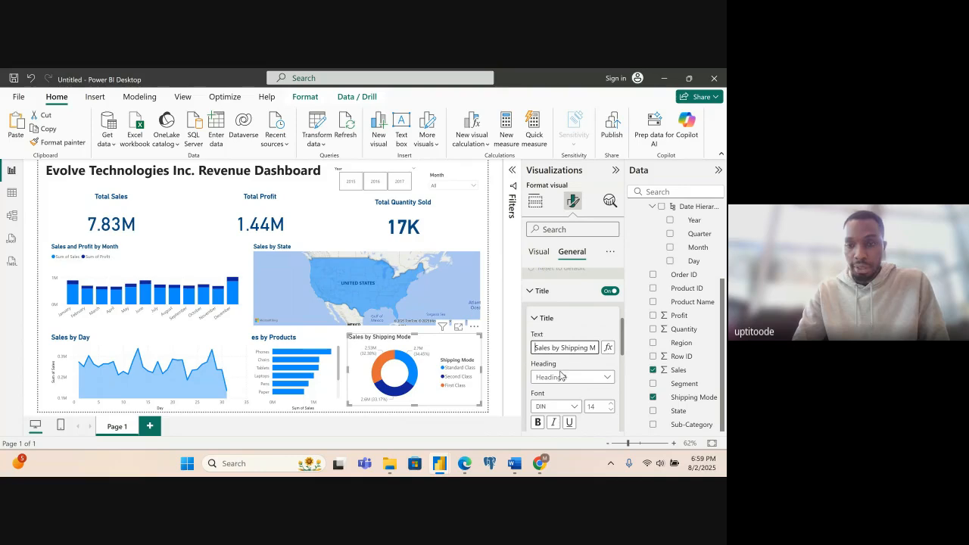
- Make the Sales by Shipping Mode title bold at font size 16, with text colour #094780, and deselect the chart
left_click(538, 424)
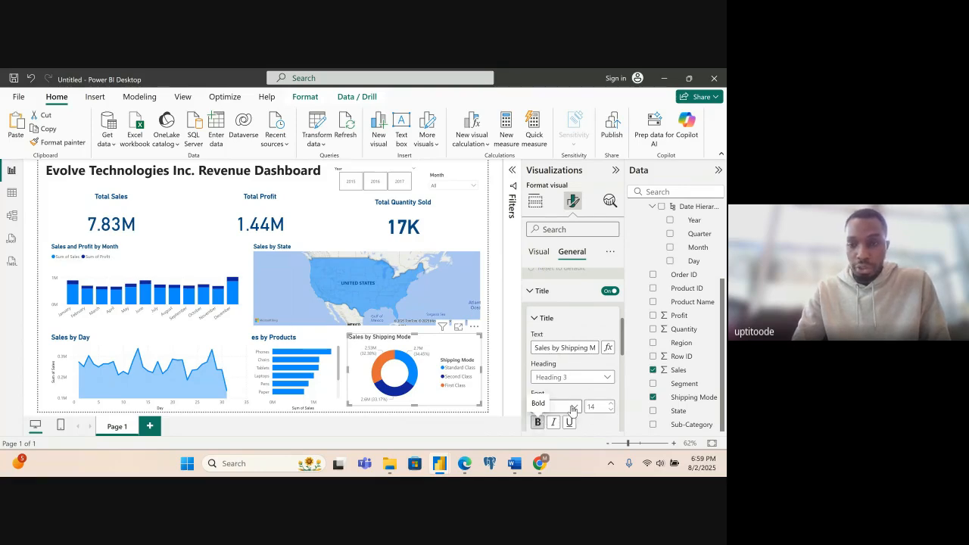
left_click(611, 404)
left_click(611, 404)
scroll(624, 346, "down", 3)
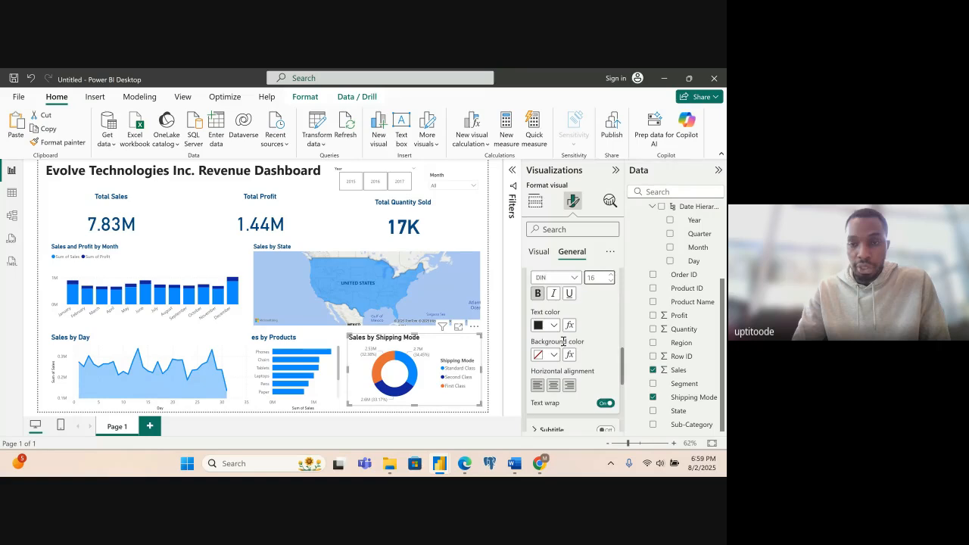
left_click(553, 325)
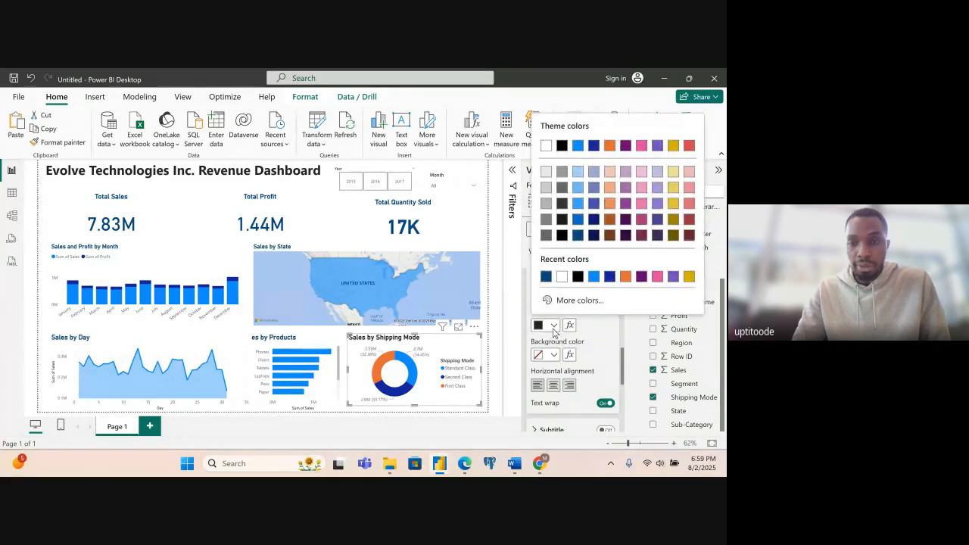
left_click(545, 278)
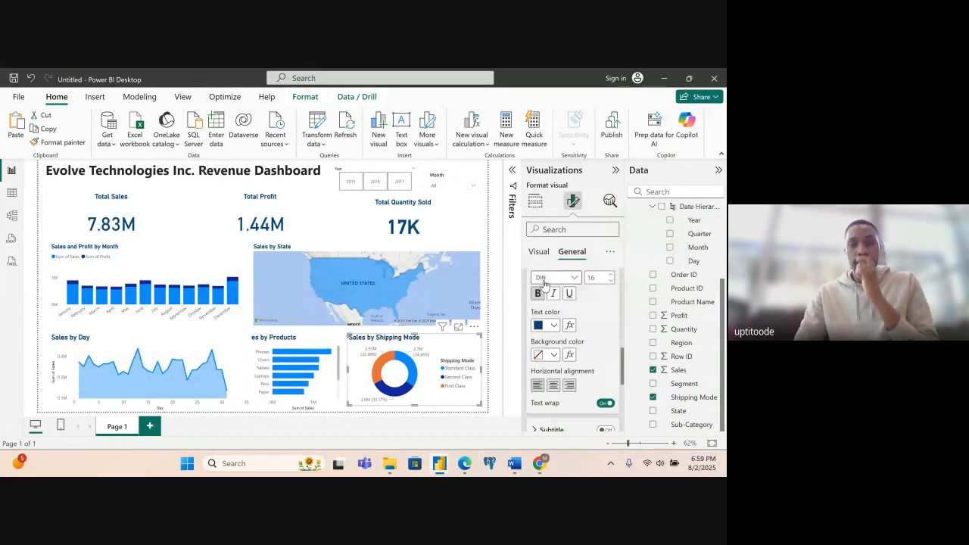
left_click(498, 390)
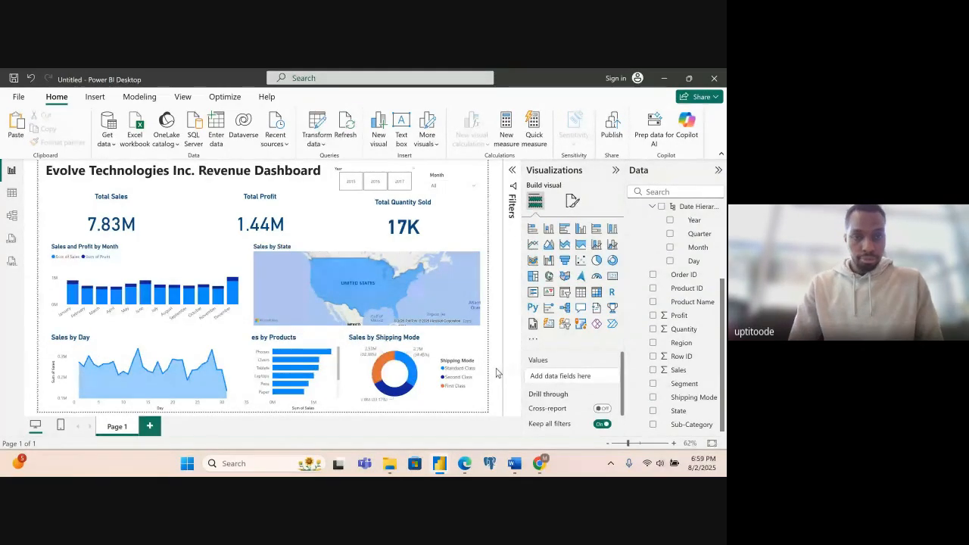
- Narrow the Sales by Day area chart and the Sales by Shipping Mode donut slightly on the sides facing the Sales by Products chart
left_click(248, 373)
left_click_drag(251, 373, 240, 373)
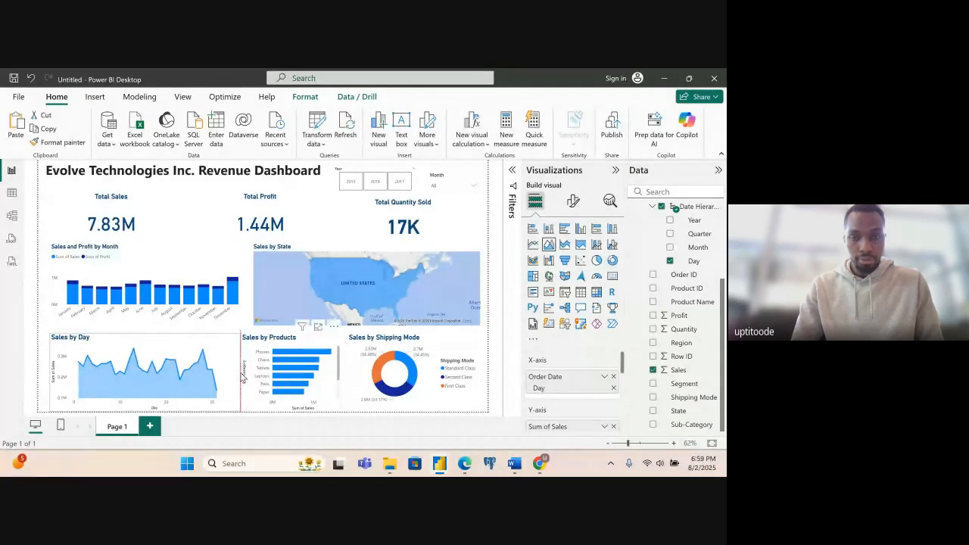
left_click(377, 378)
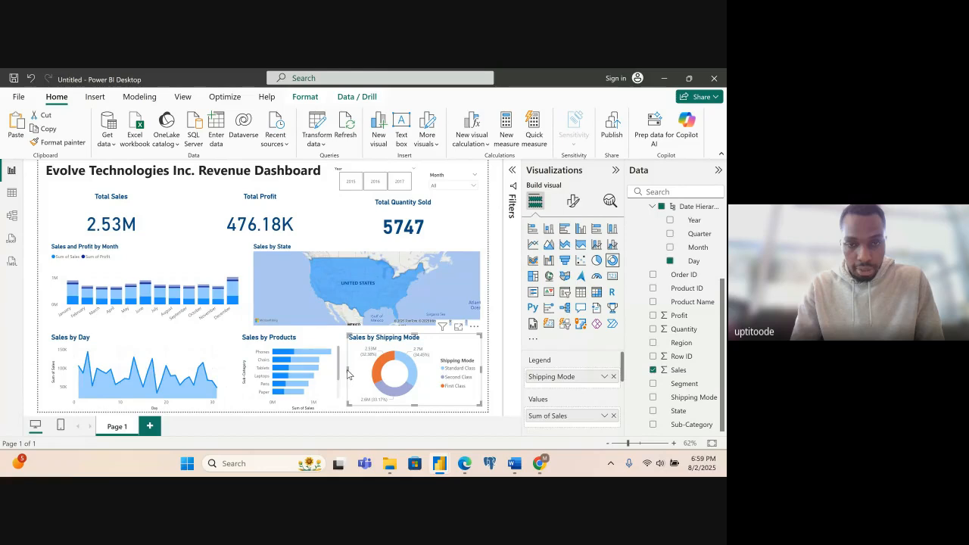
left_click_drag(347, 368, 352, 372)
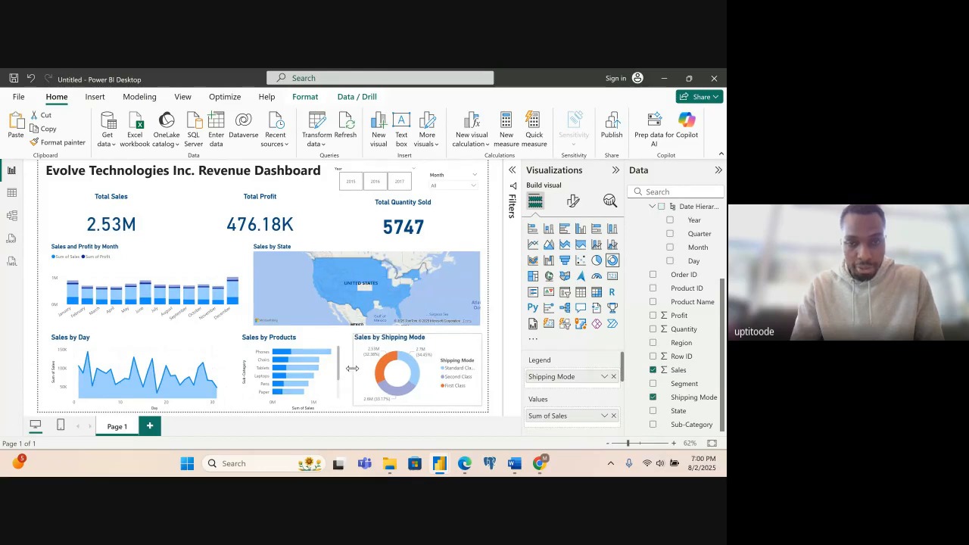
left_click(263, 371)
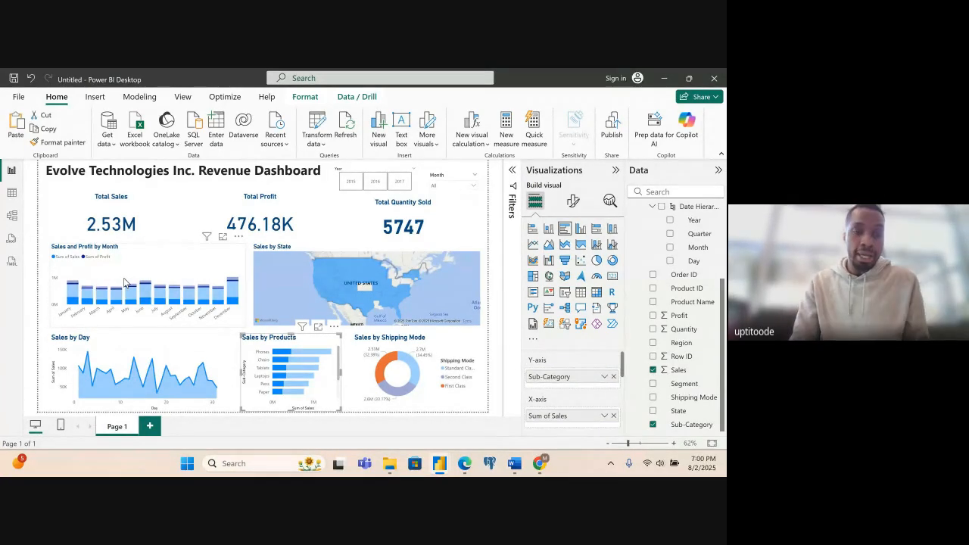
- Turn off the X-axis and Y-axis titles of the Sales by Day area chart
left_click(173, 345)
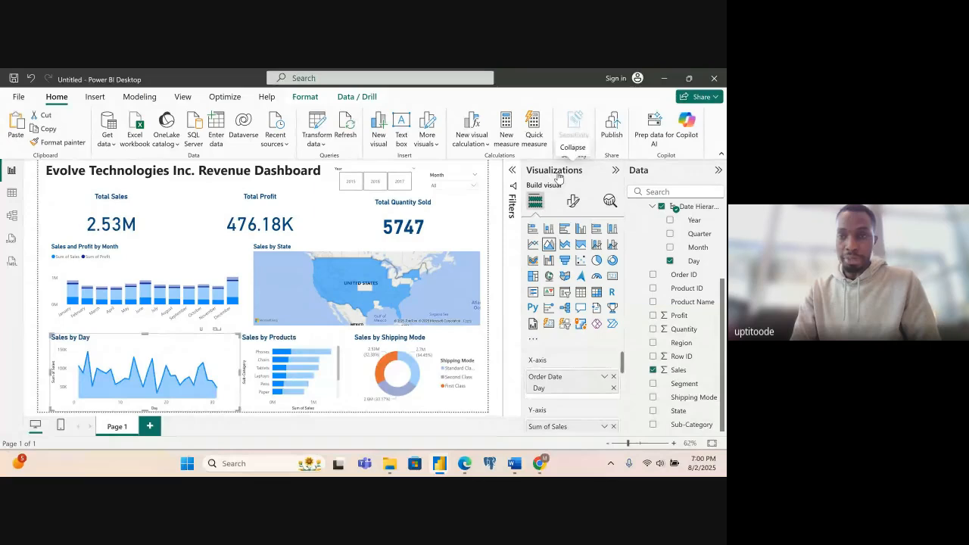
left_click(573, 201)
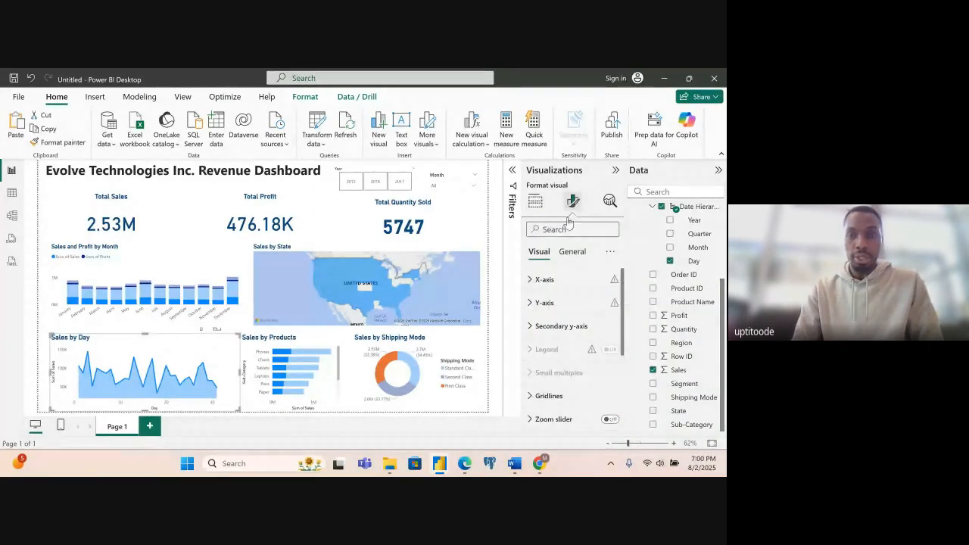
left_click(542, 279)
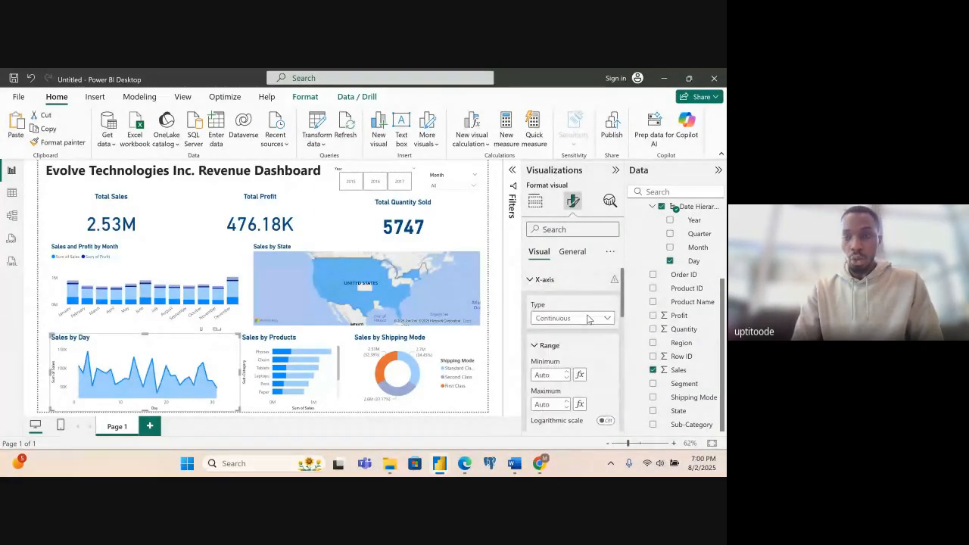
scroll(618, 333, "down", 5)
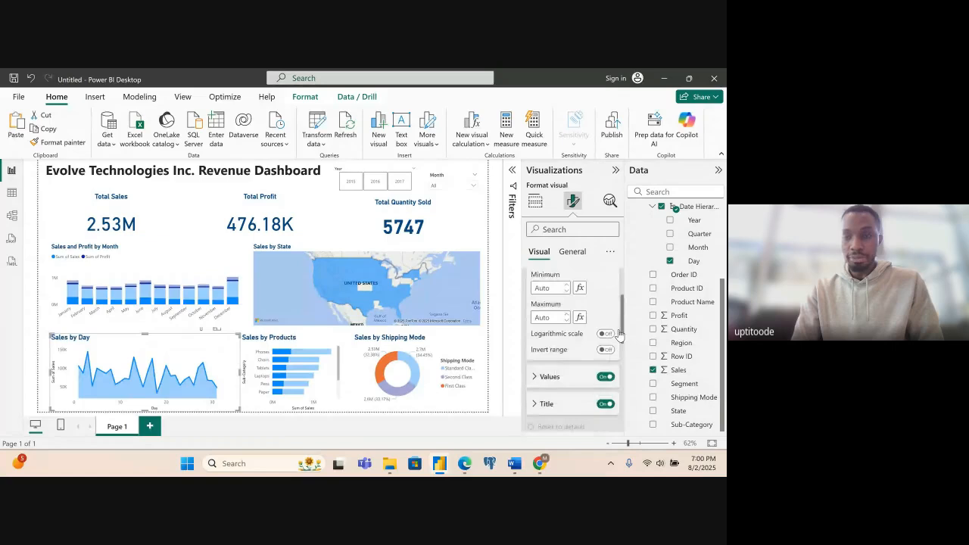
left_click(608, 337)
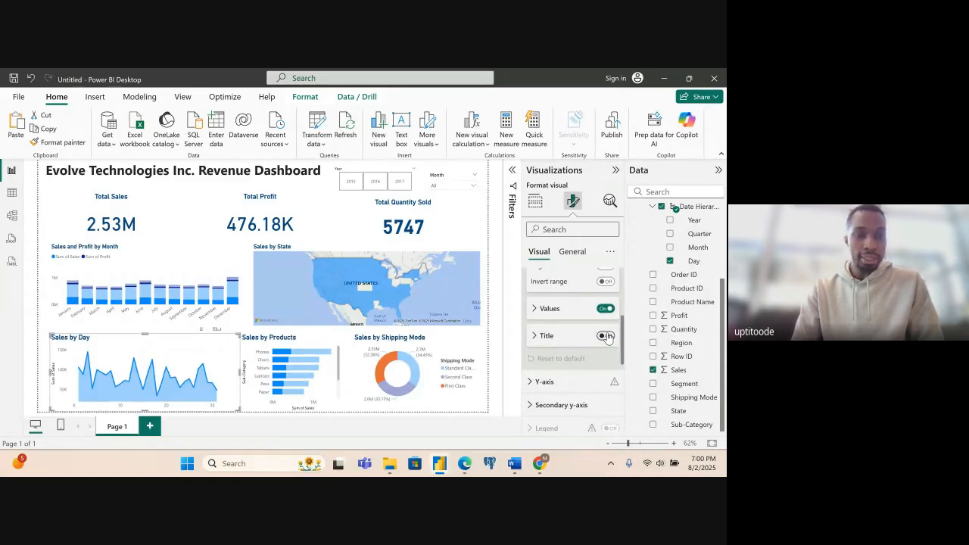
left_click(559, 383)
left_click_drag(624, 337, 620, 380)
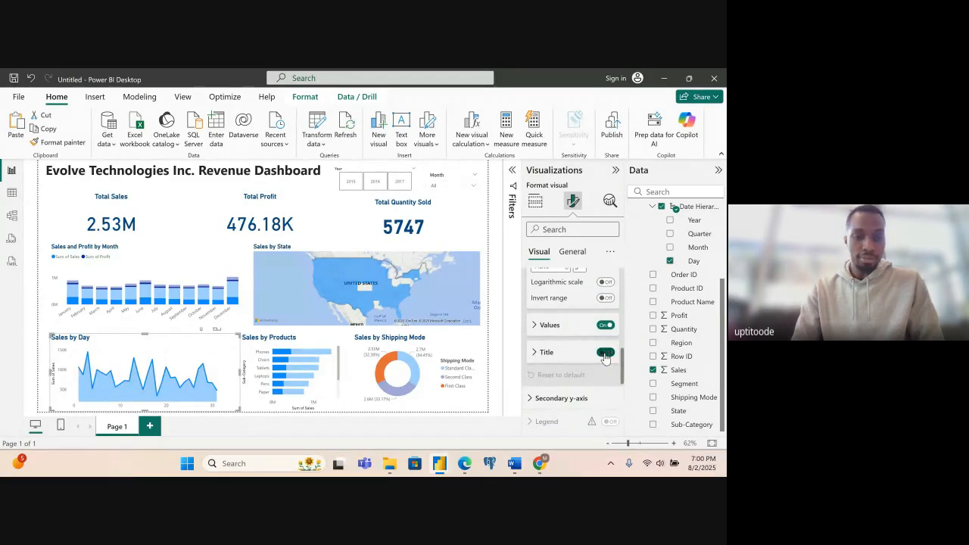
left_click(606, 354)
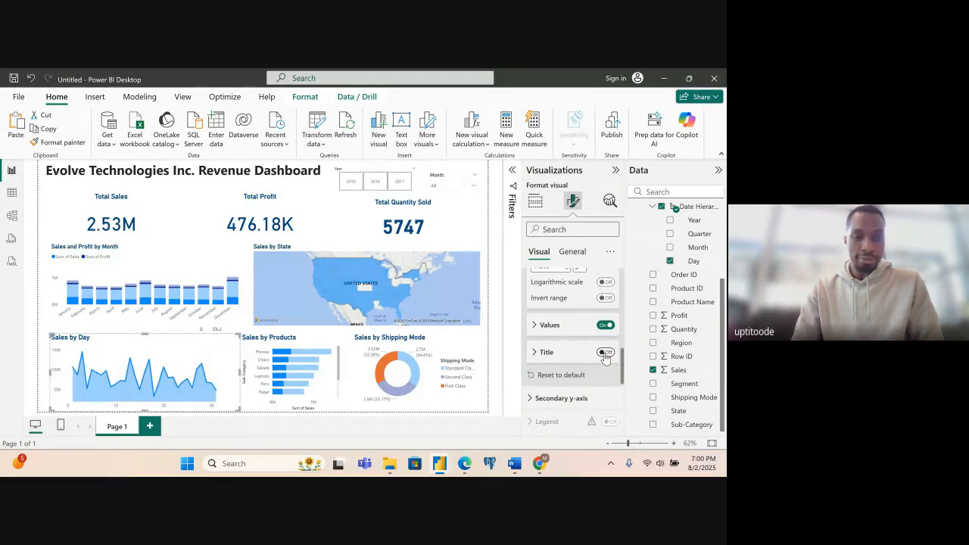
- Turn off the Y-axis title of the Sales by Products bar chart
left_click(326, 350)
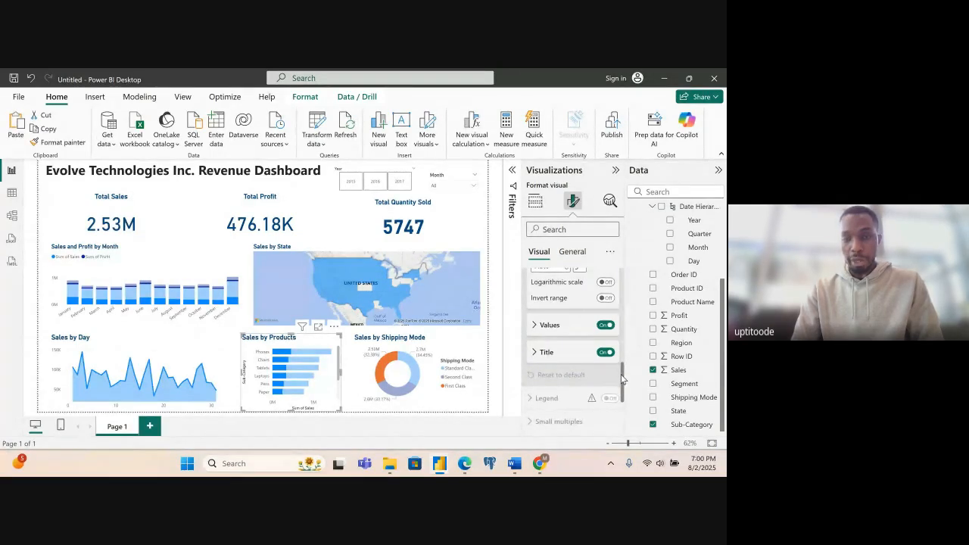
left_click_drag(622, 379, 619, 276)
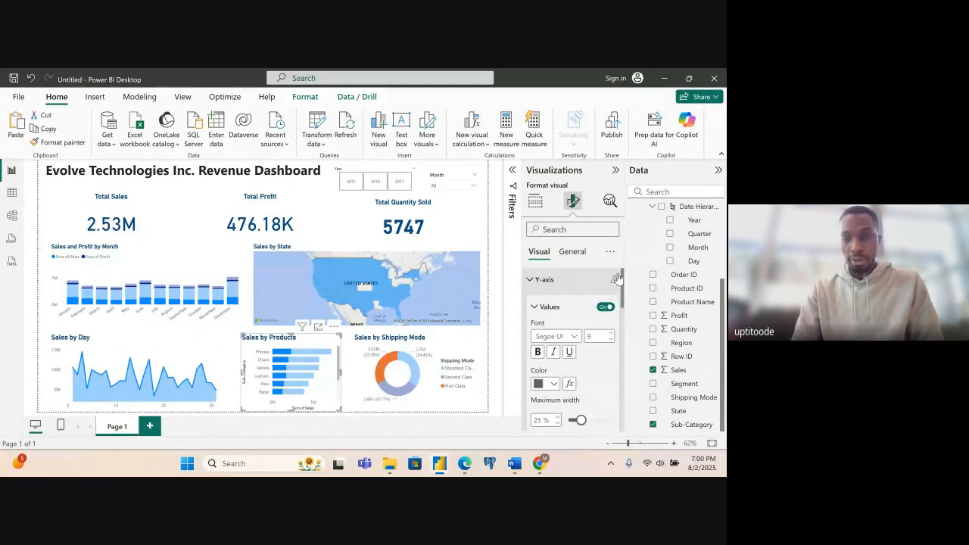
left_click(523, 281)
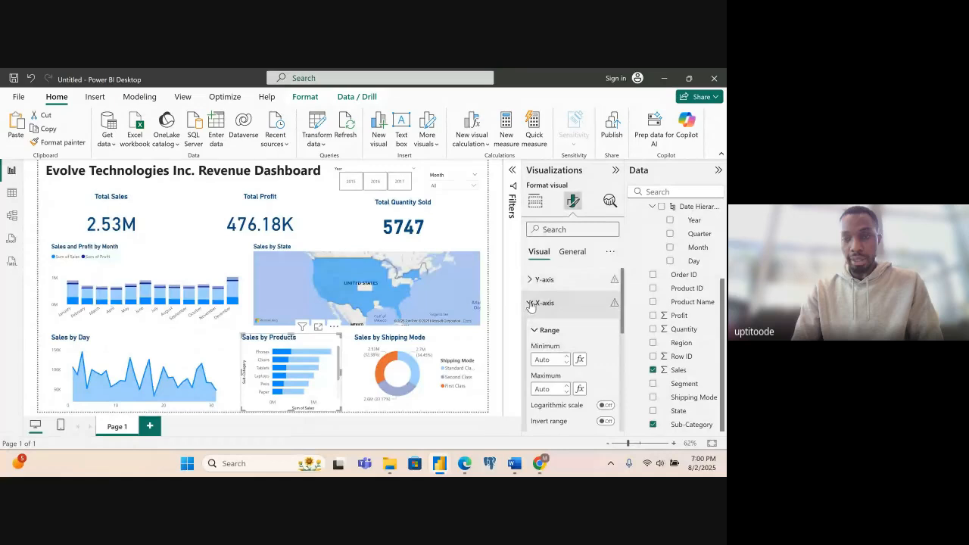
left_click(535, 304)
left_click(534, 279)
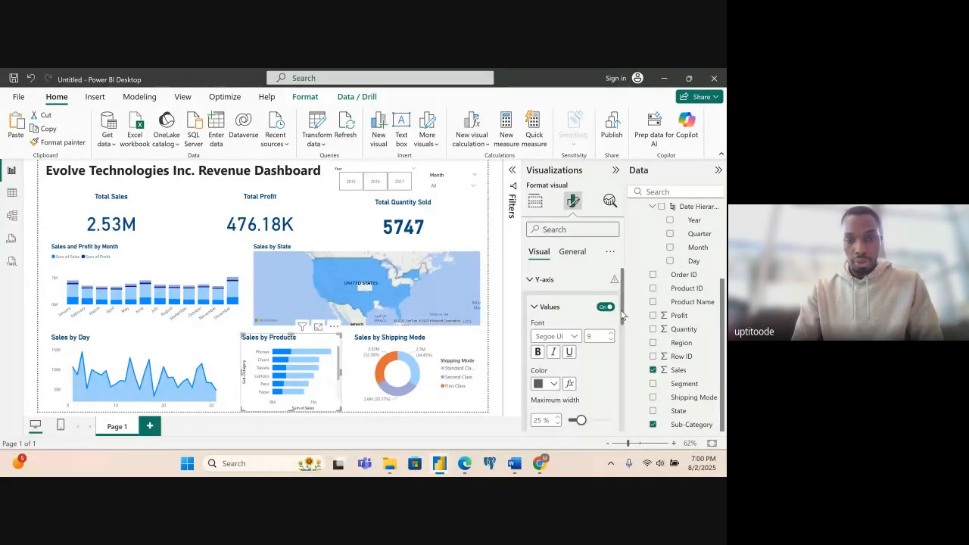
left_click_drag(622, 314, 624, 365)
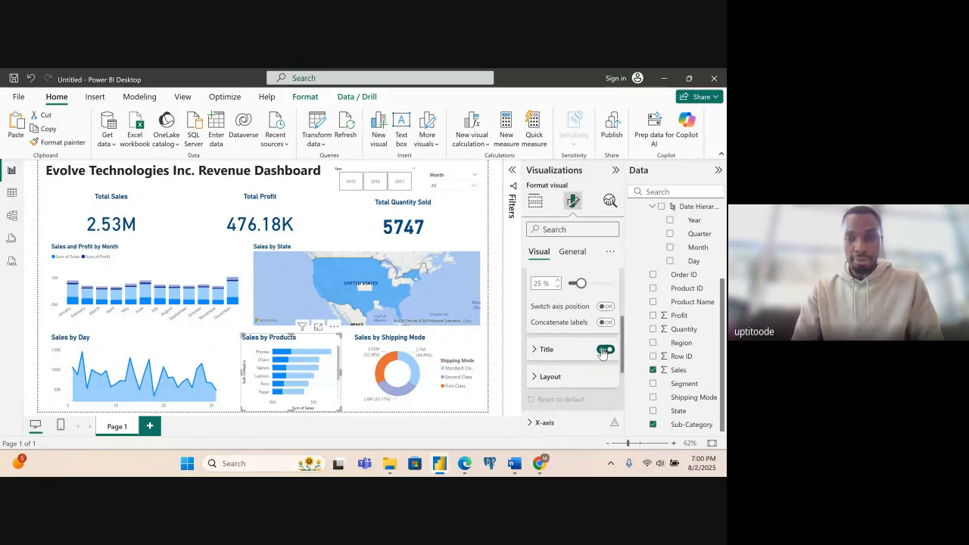
left_click(605, 349)
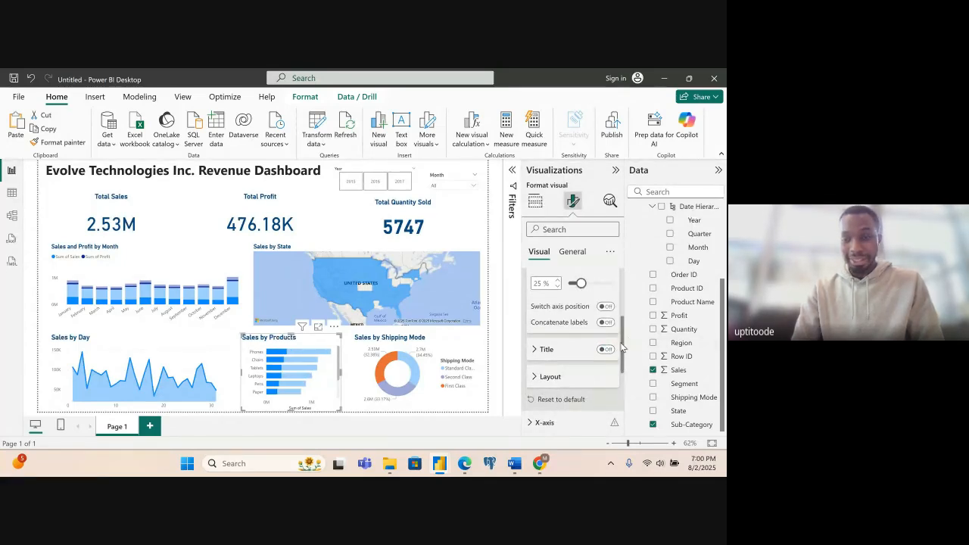
- Turn off the X-axis title of the Sales by Products bar chart
scroll(623, 348, "down", 3)
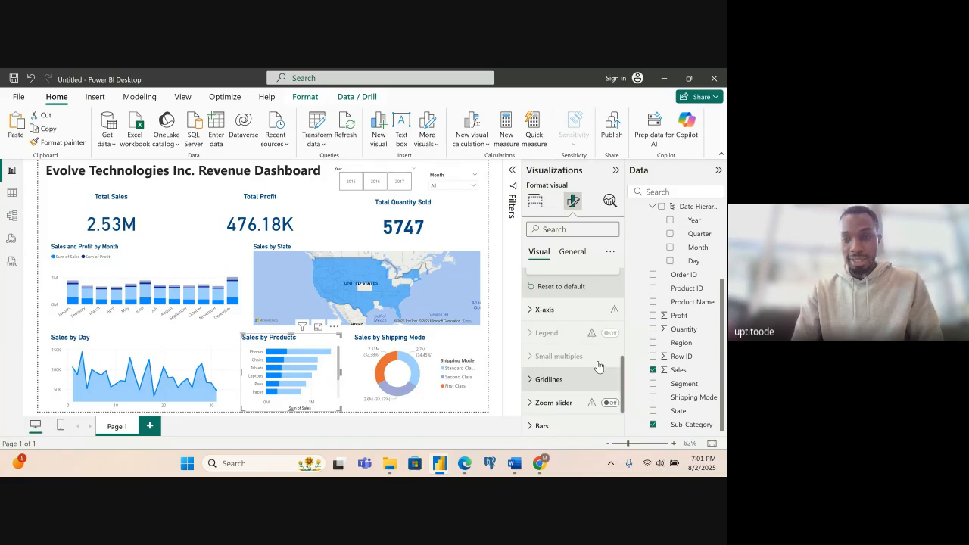
left_click(531, 312)
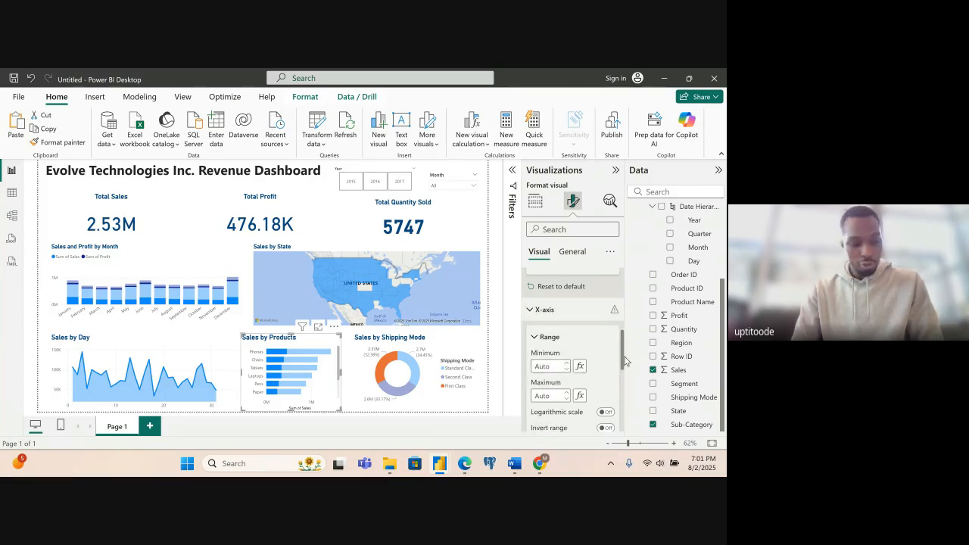
scroll(625, 362, "down", 2)
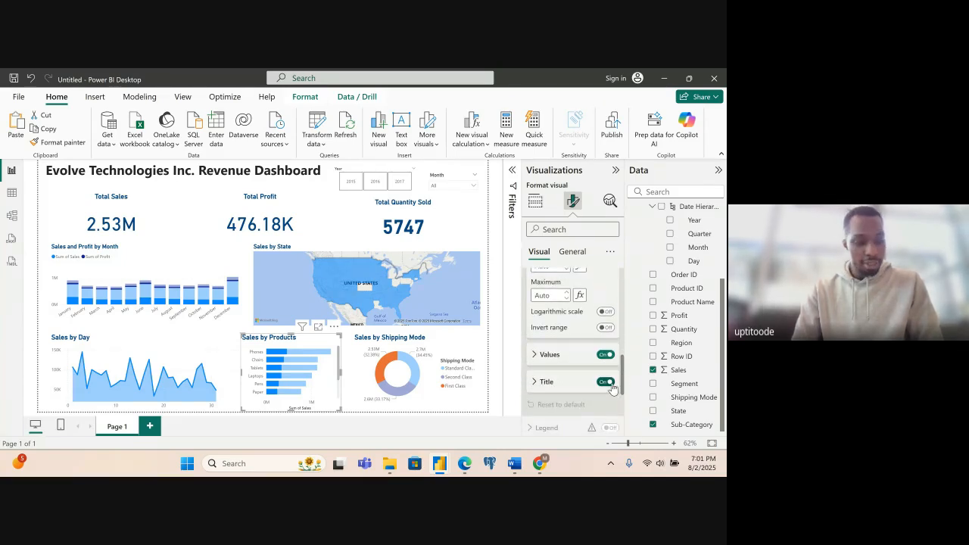
left_click(611, 384)
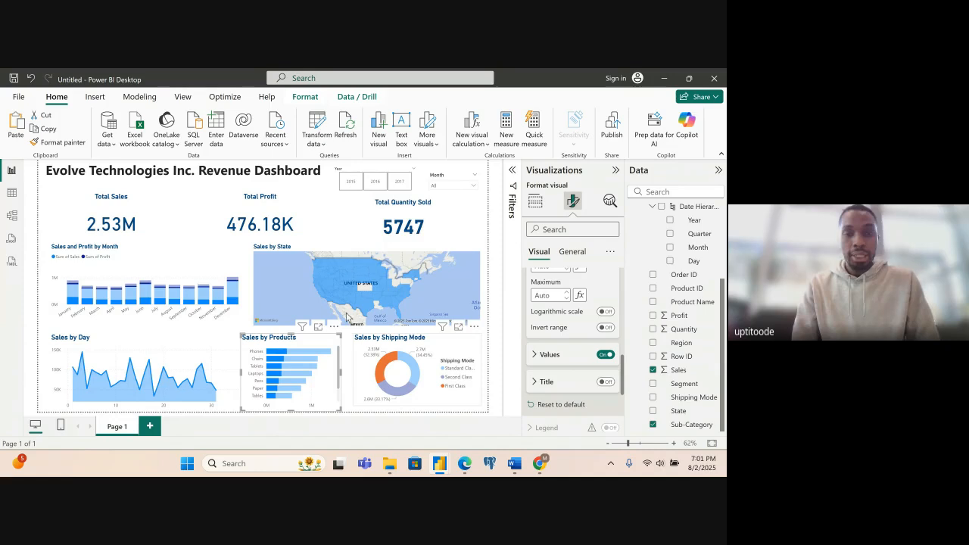
- Reduce the height of the Total Sales, Total Profit and Total Quantity Sold cards slightly from their lower edges
left_click(201, 272)
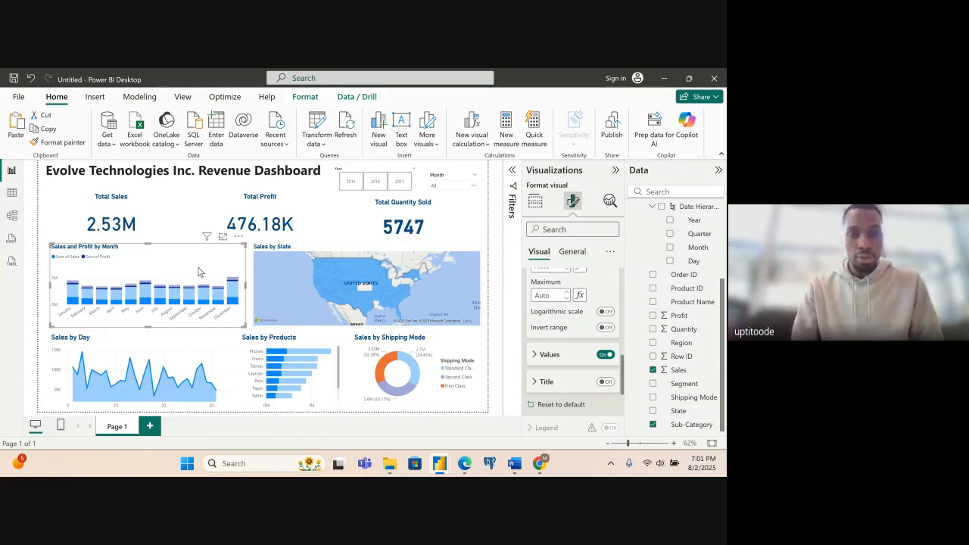
left_click(136, 222)
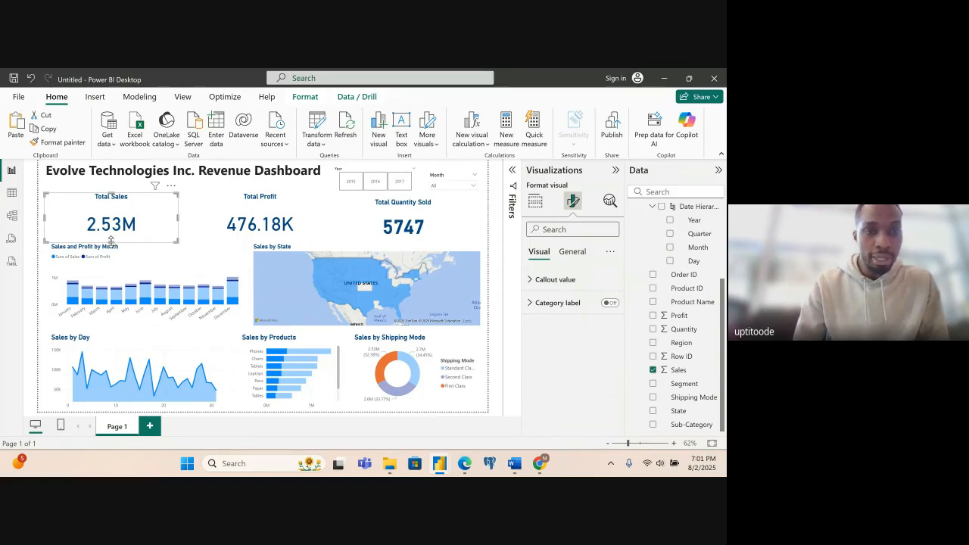
left_click_drag(111, 238, 112, 227)
left_click(236, 216)
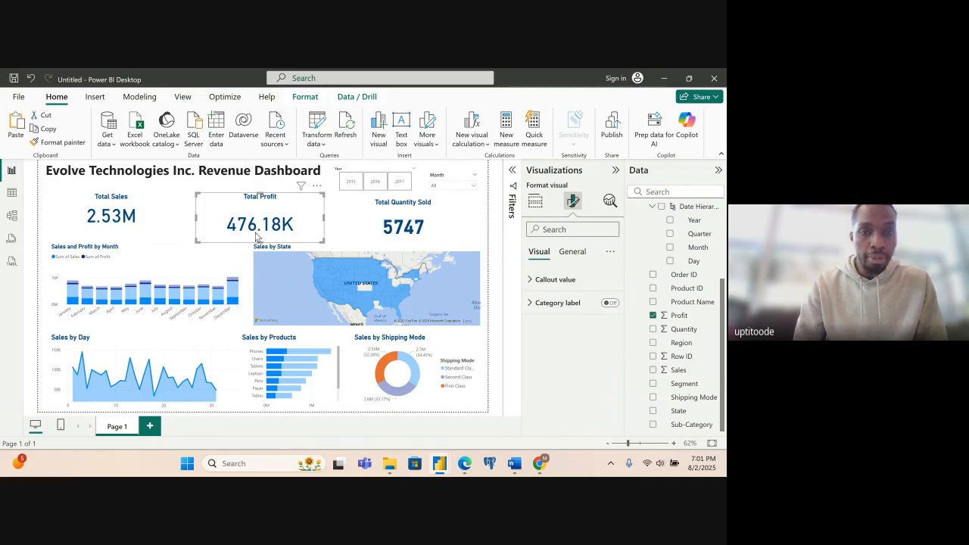
left_click_drag(261, 239, 261, 225)
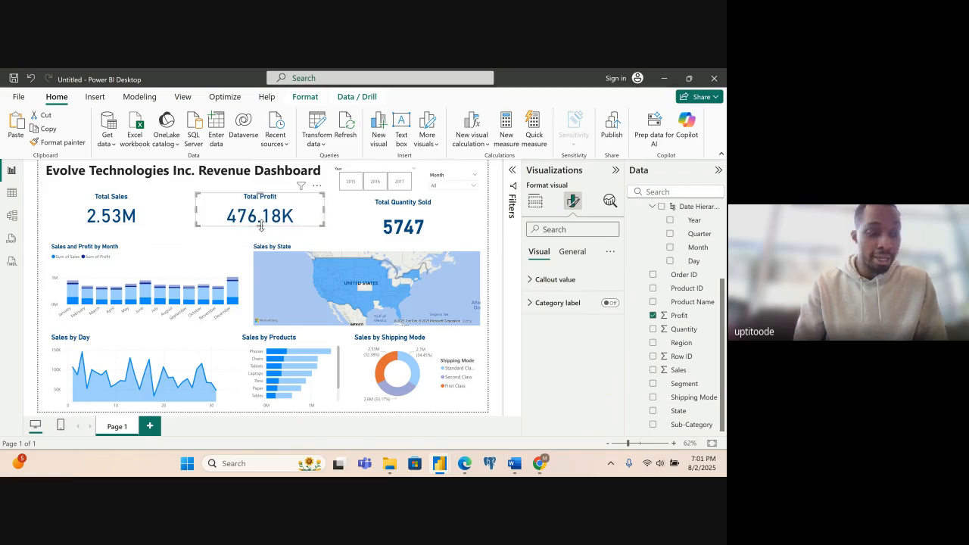
left_click(381, 225)
left_click_drag(400, 244, 403, 232)
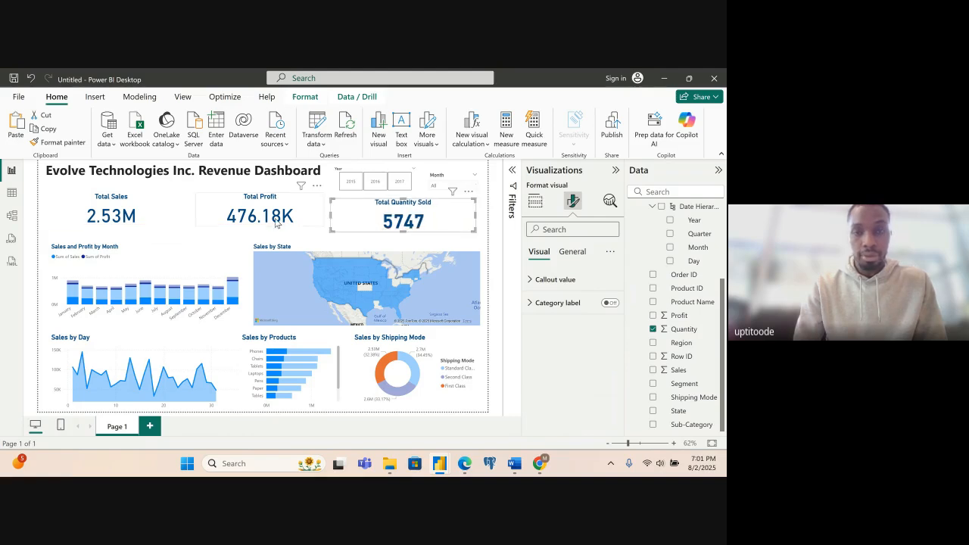
- Make the Total Profit and Total Sales cards slightly taller and set their callout values to bold
left_click(276, 221)
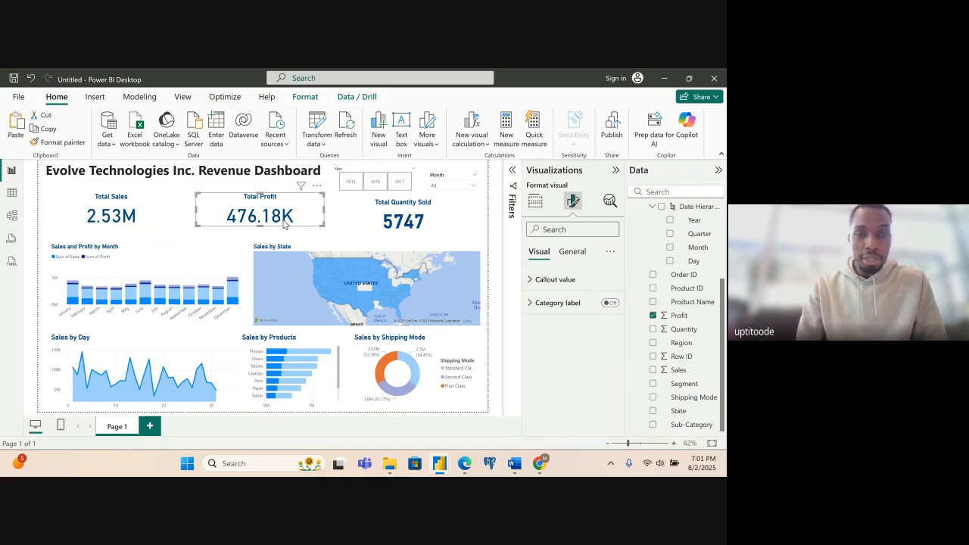
left_click_drag(259, 227, 254, 230)
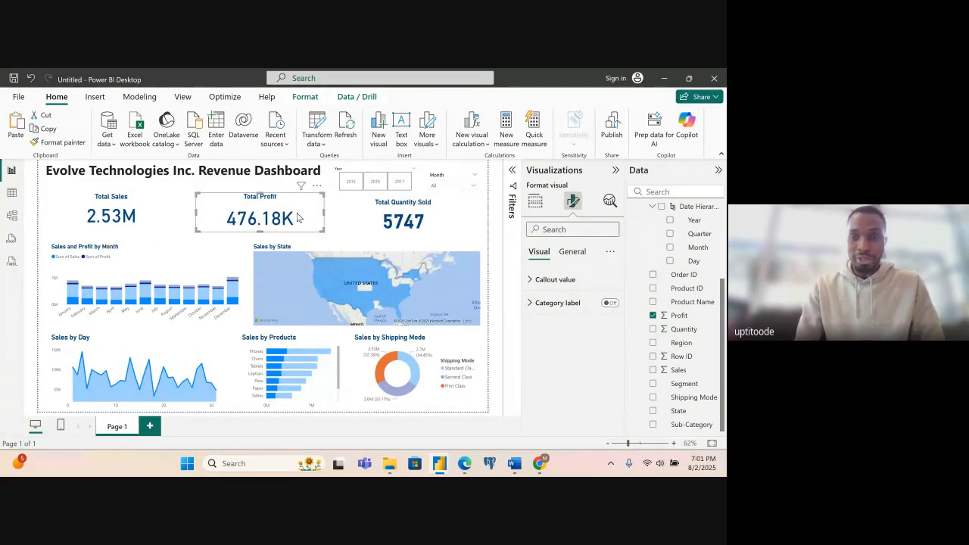
left_click(532, 282)
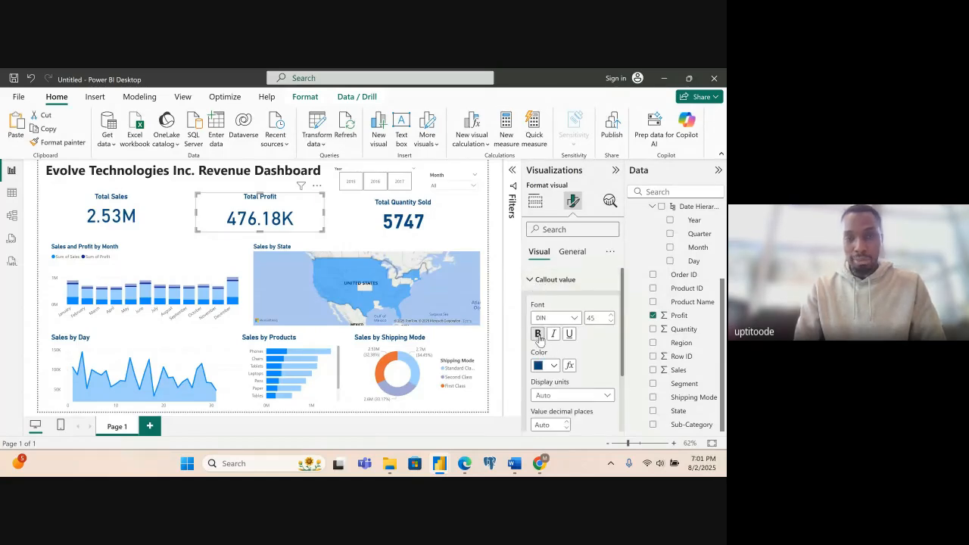
left_click(155, 216)
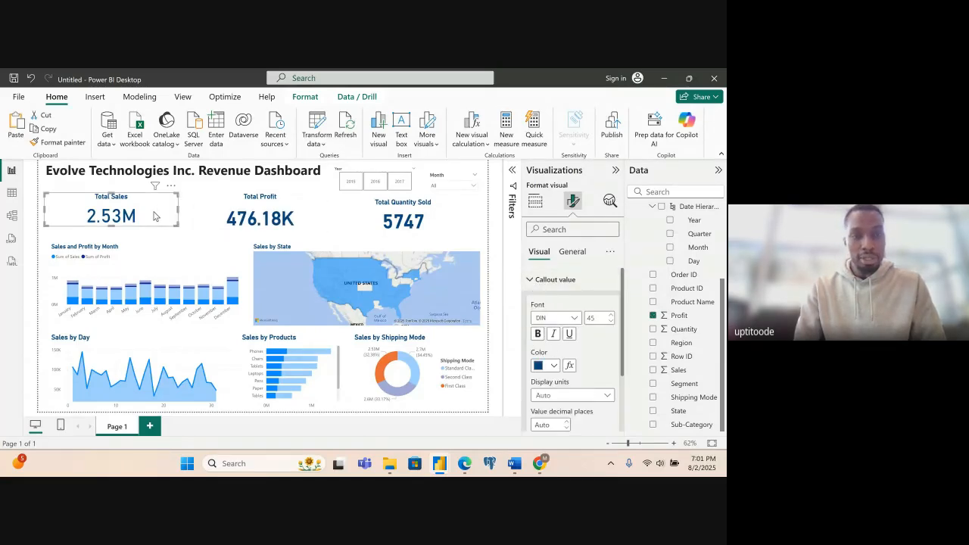
left_click(537, 334)
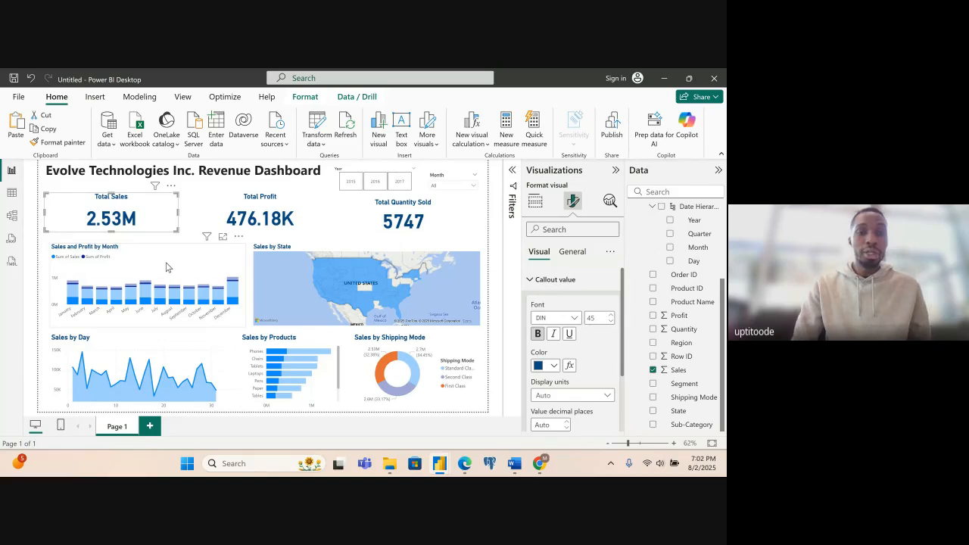
left_click(167, 267)
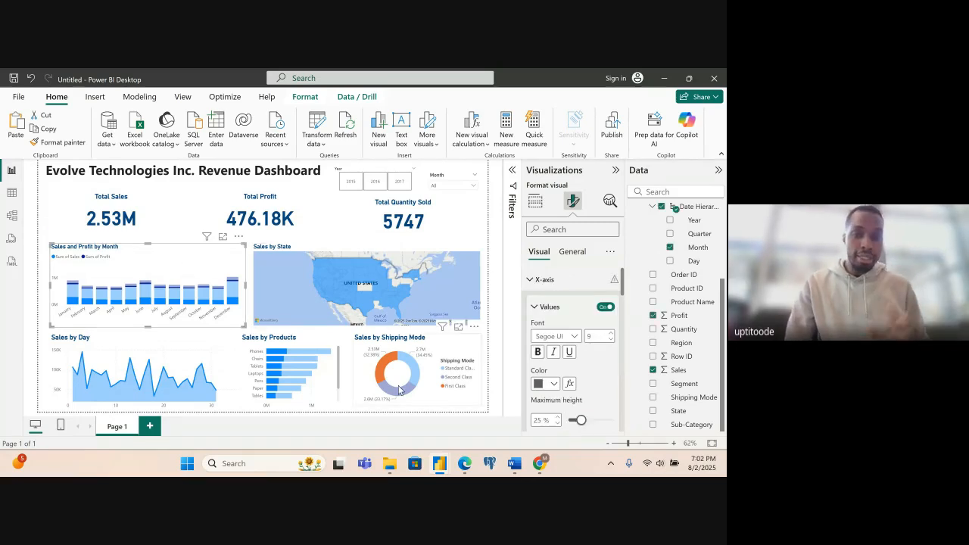
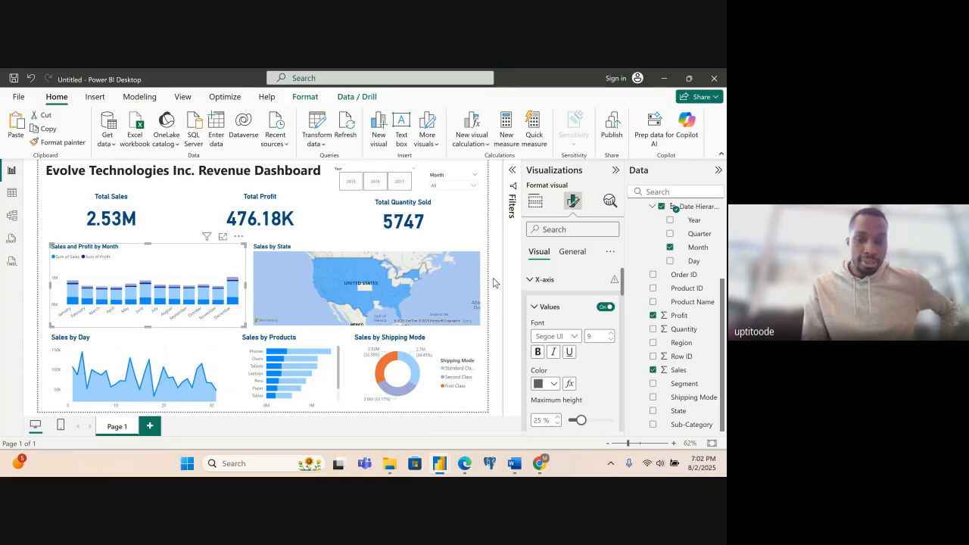
- Set the report page's canvas background to the recently used dark blue with 0% transparency
left_click(493, 282)
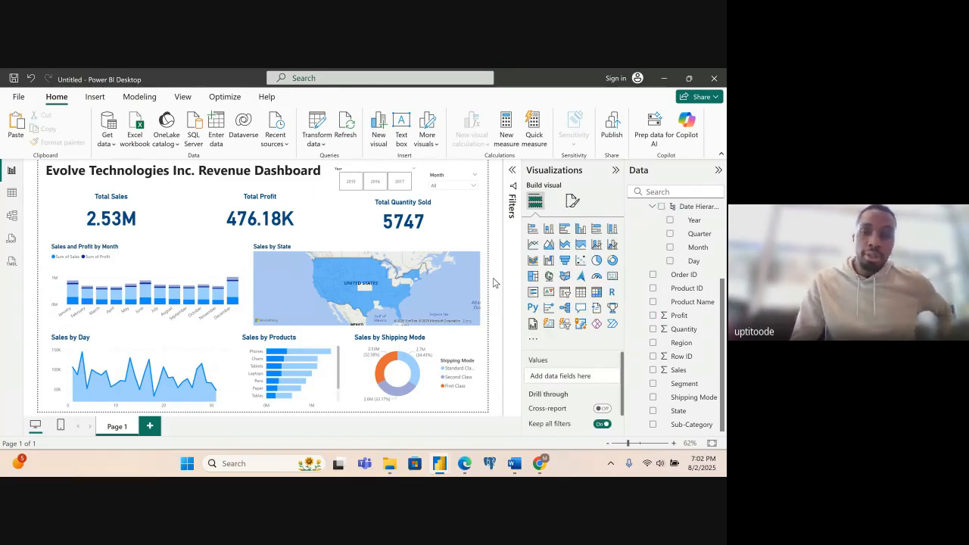
left_click(572, 199)
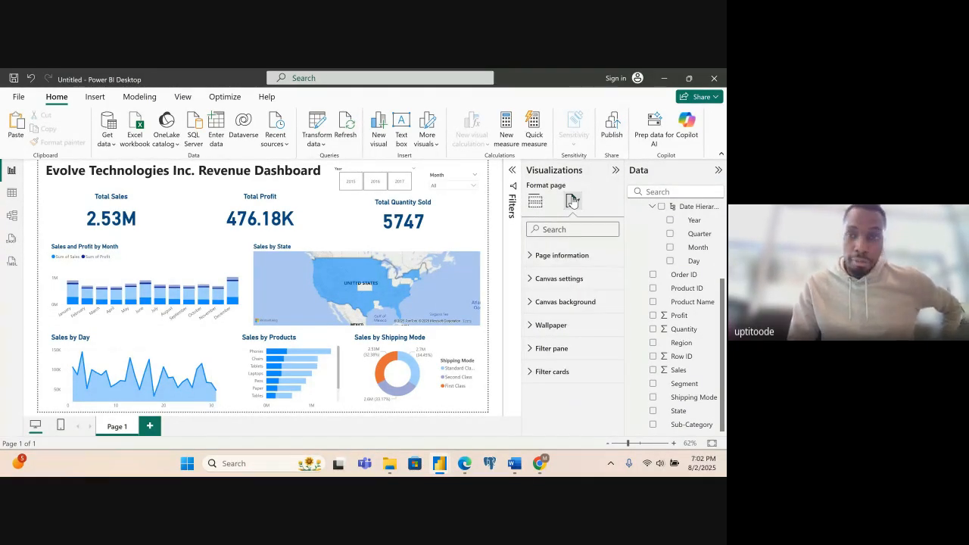
left_click(534, 302)
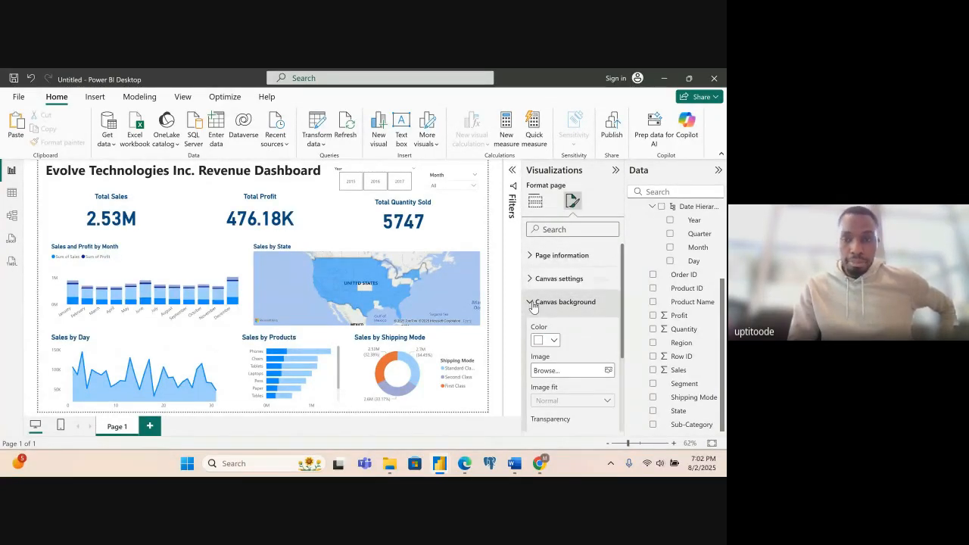
scroll(622, 328, "down", 1)
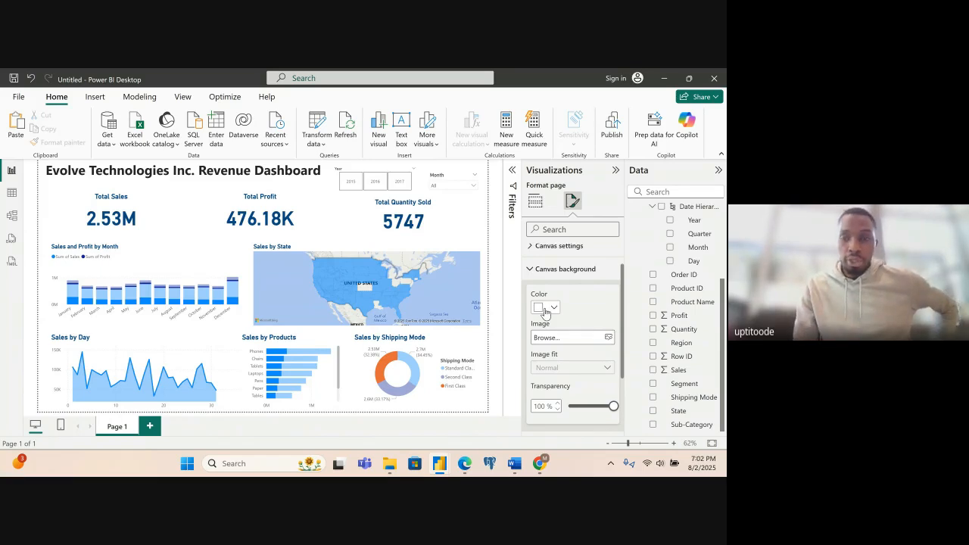
left_click(554, 308)
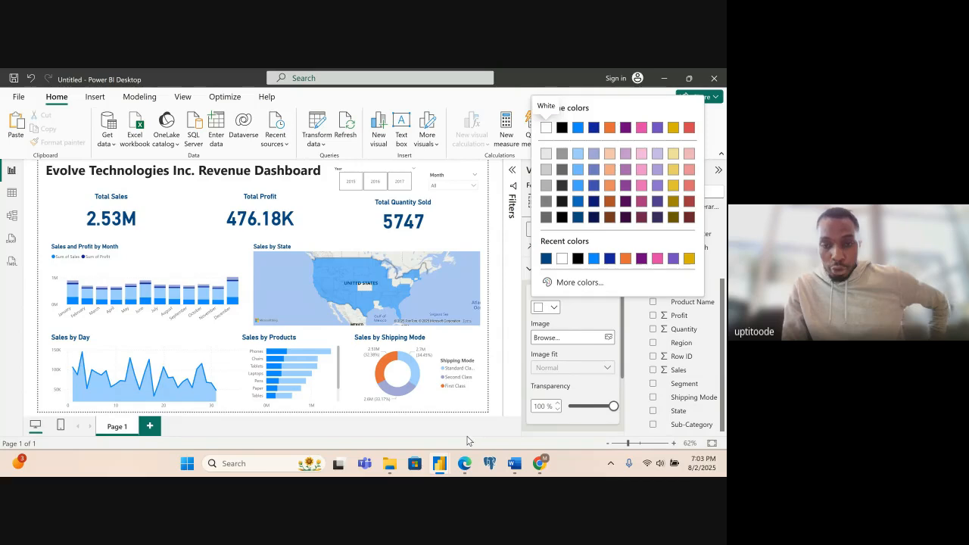
mouse_move(461, 471)
left_click(429, 428)
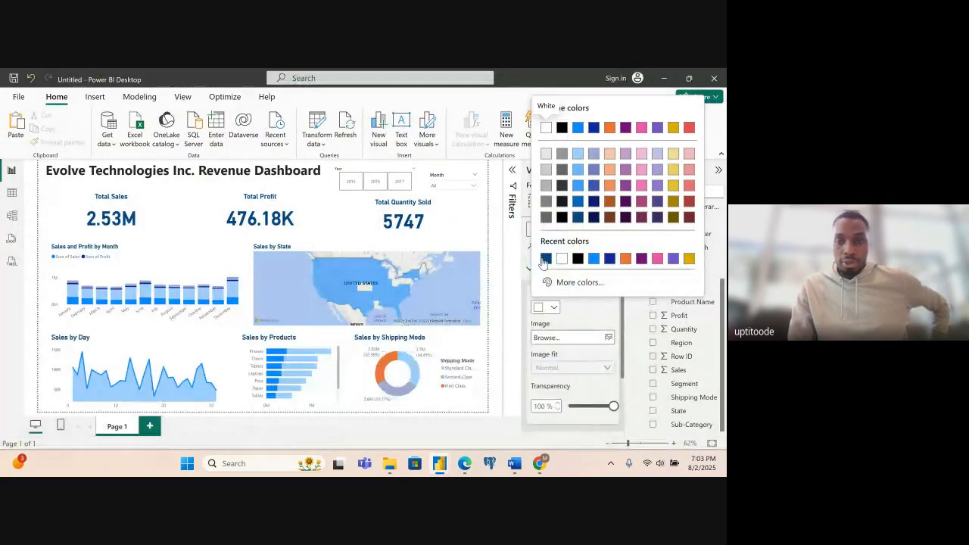
left_click(545, 260)
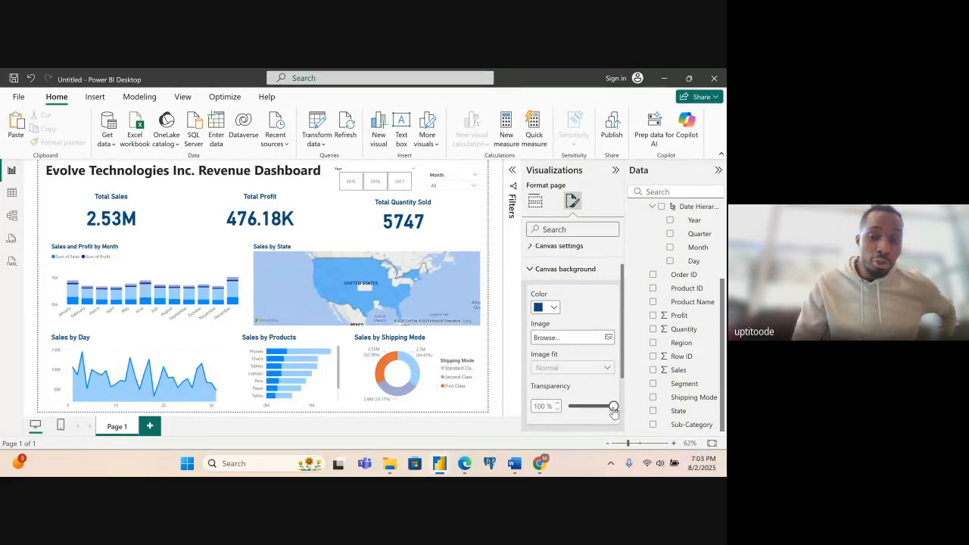
left_click_drag(614, 409, 566, 413)
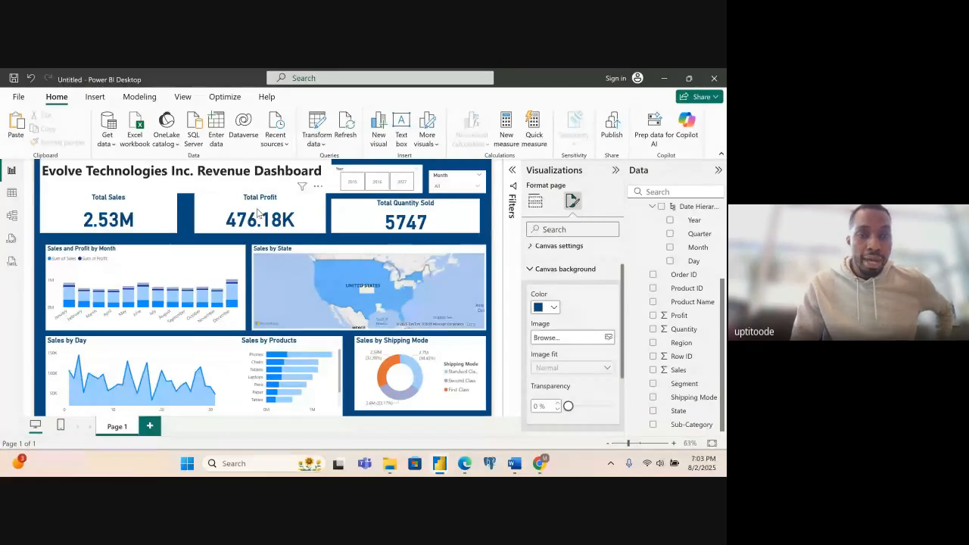
- Lower the upper edges of the Total Profit and Total Sales cards to line up with the Total Quantity Sold card
left_click(214, 212)
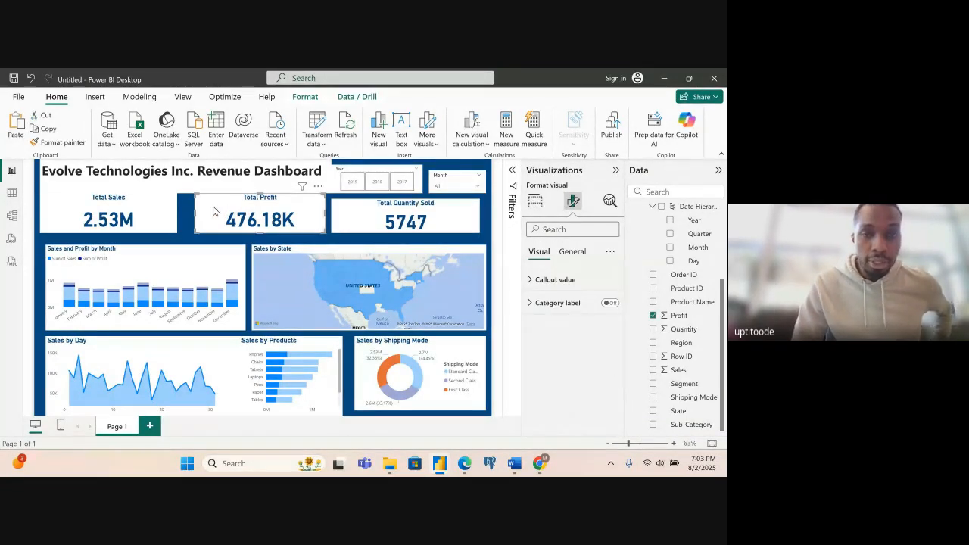
left_click_drag(260, 192, 260, 198)
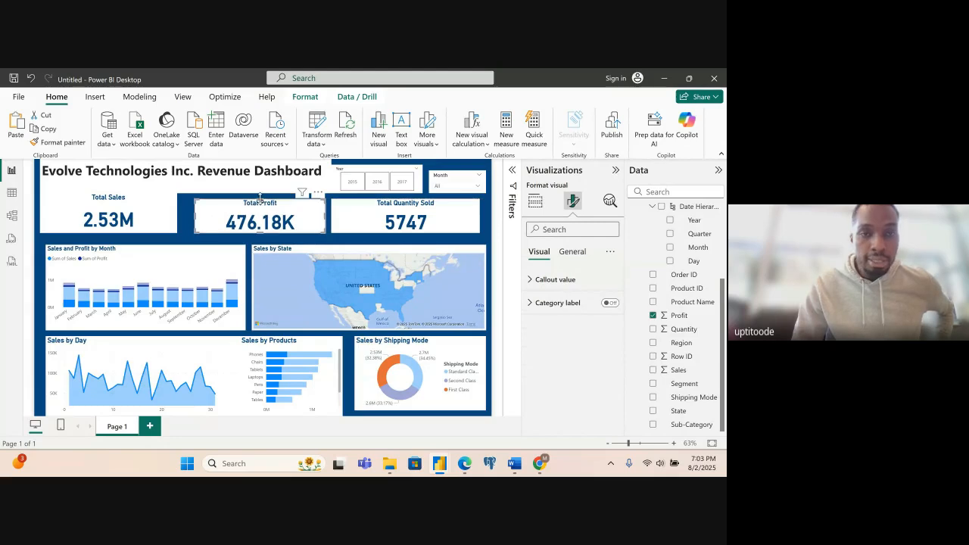
left_click(146, 220)
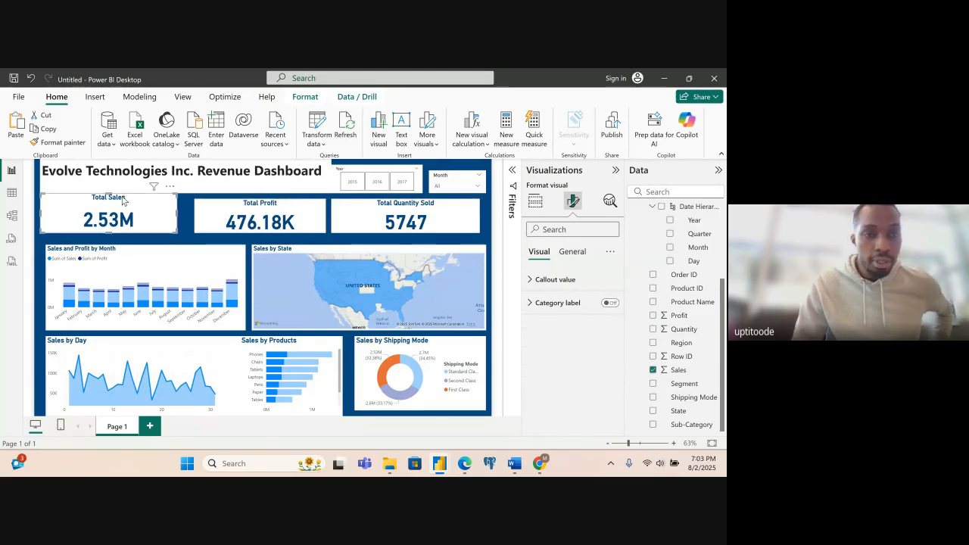
left_click_drag(108, 195, 108, 200)
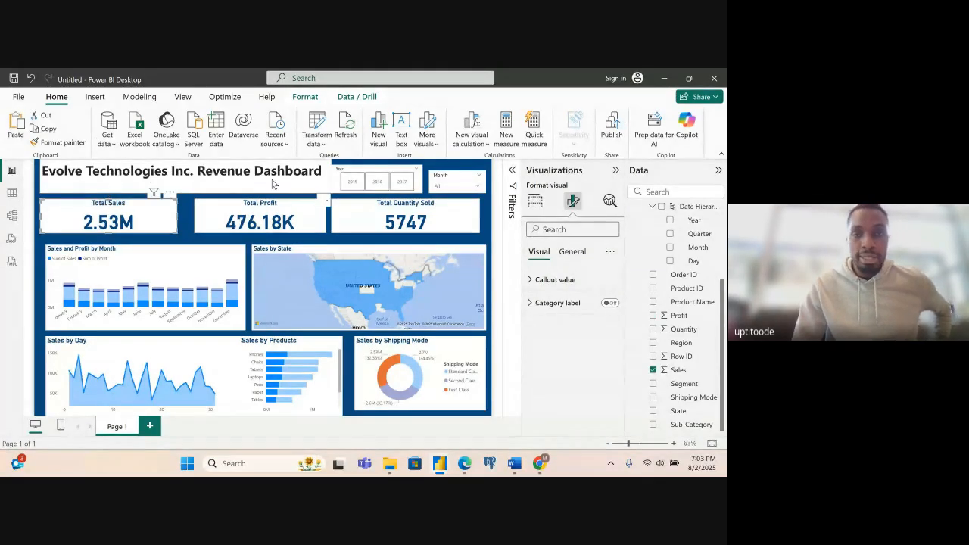
- Even out the header row by narrowing the Year slicer, trimming the title text box's upper edge and extending the Month slicer upward
left_click(303, 188)
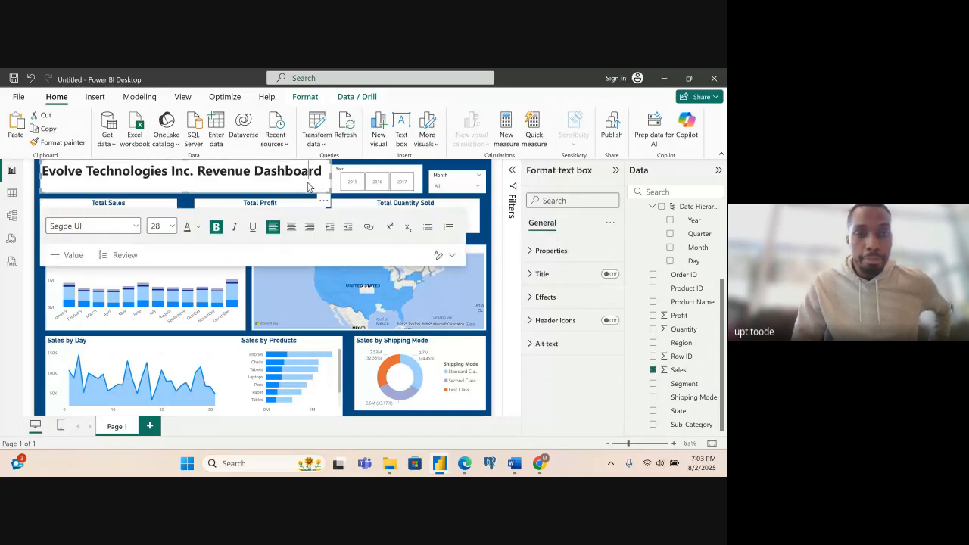
left_click(362, 173)
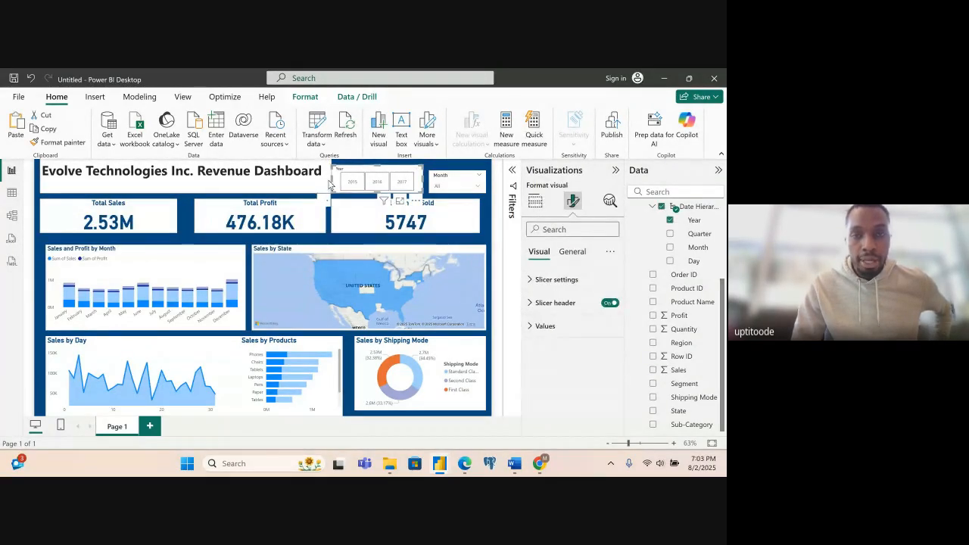
left_click_drag(331, 179, 338, 178)
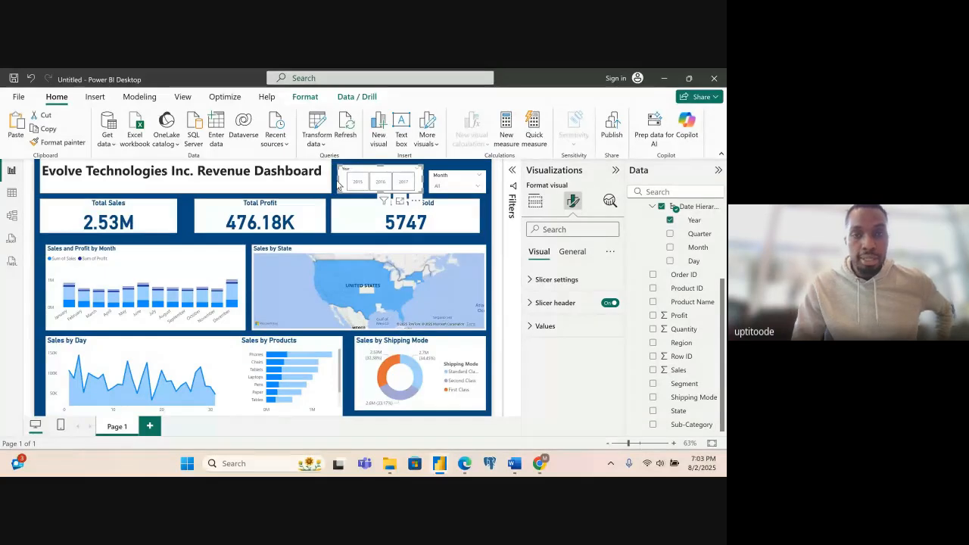
left_click(307, 190)
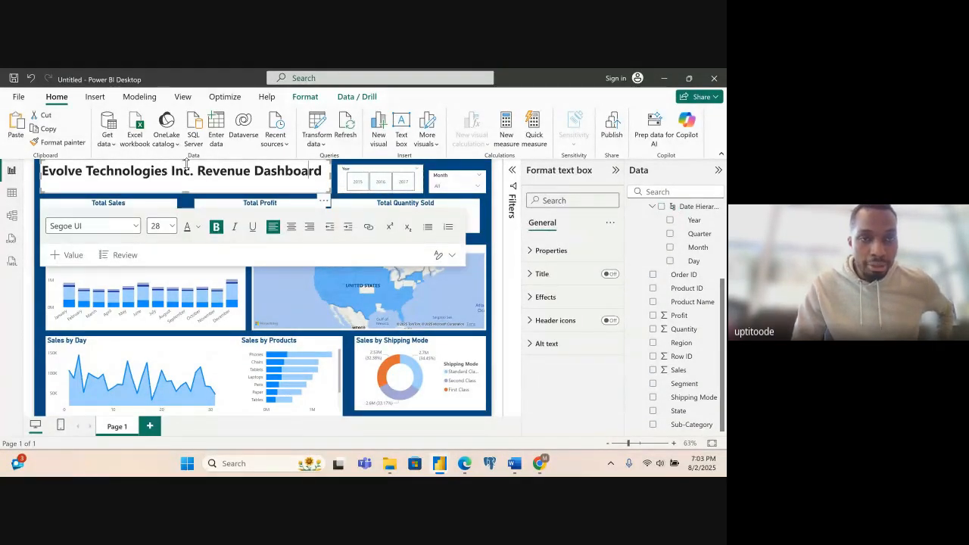
left_click_drag(187, 165, 188, 169)
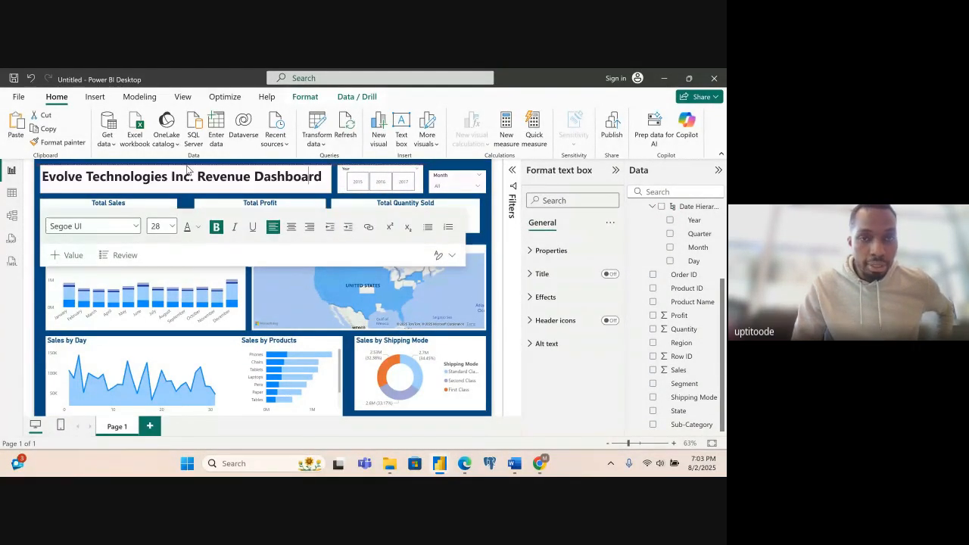
left_click(457, 176)
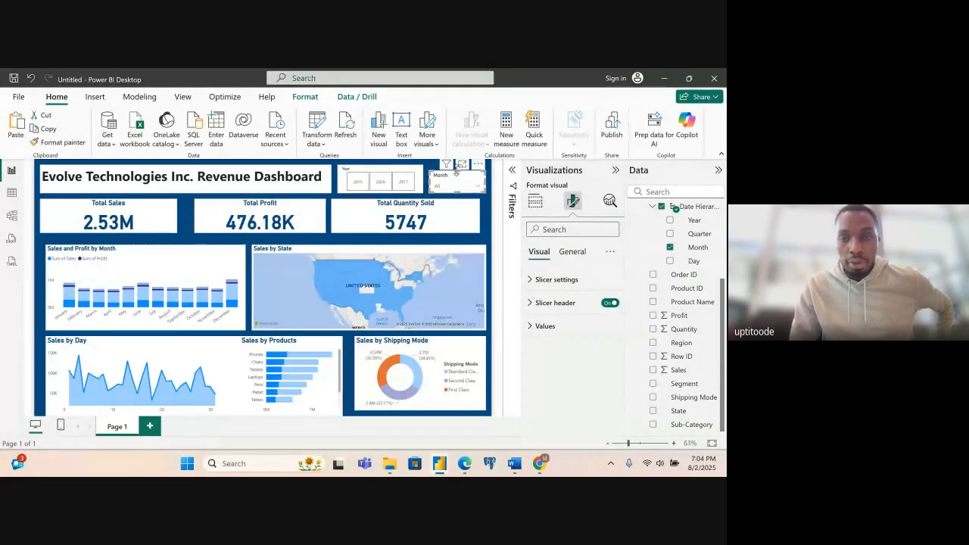
left_click_drag(456, 171, 456, 166)
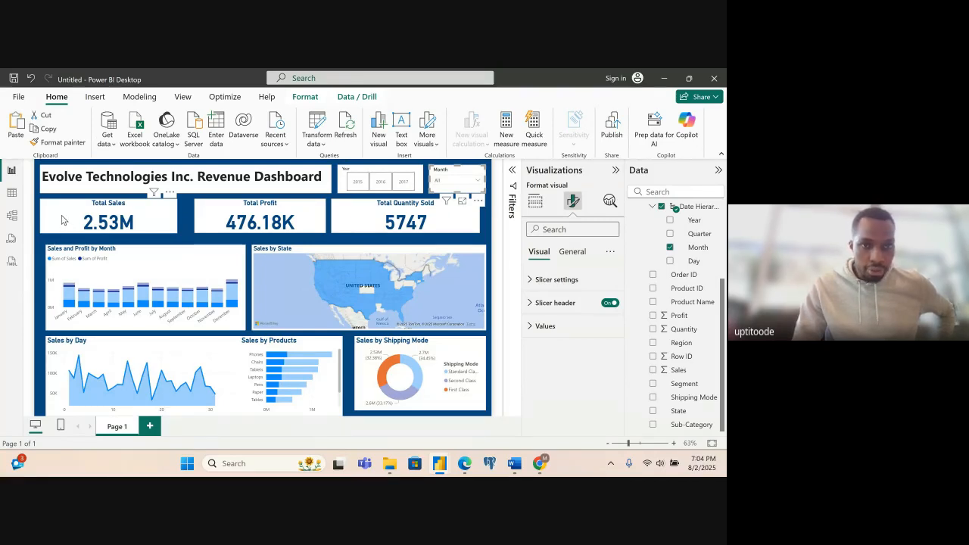
- Widen the Total Sales card toward Total Profit and extend the Total Quantity Sold card to the Month slicer's right edge
left_click(174, 221)
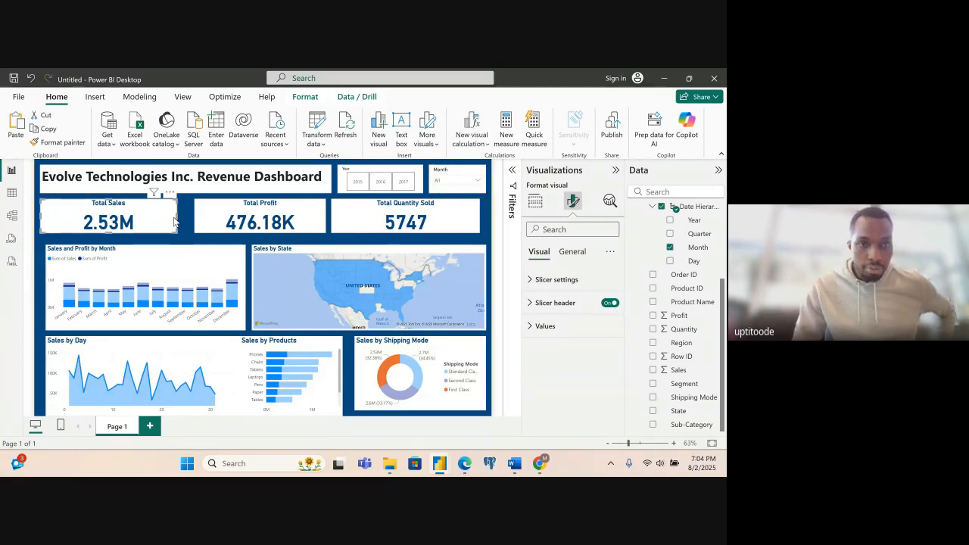
left_click_drag(176, 217, 188, 218)
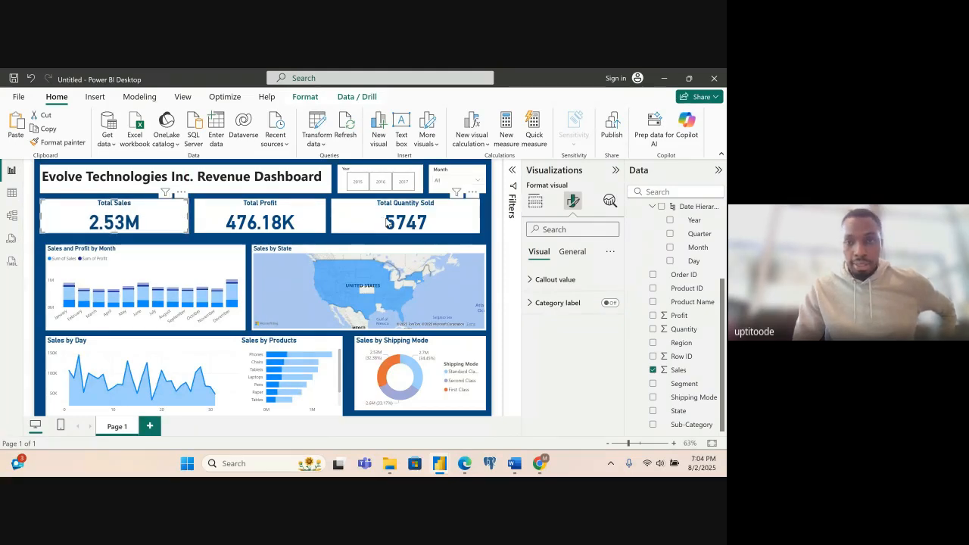
left_click(473, 218)
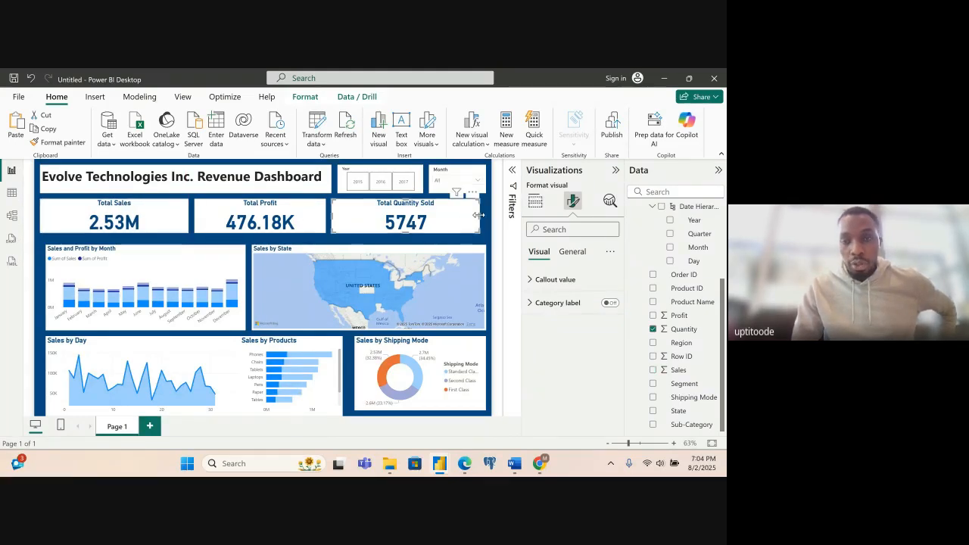
left_click_drag(479, 215, 485, 219)
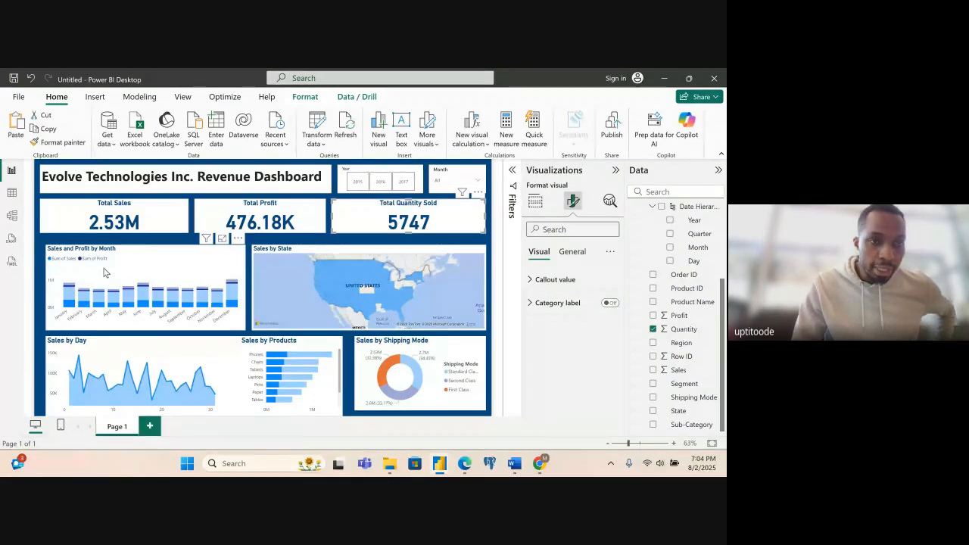
- Extend the Sales and Profit by Month chart leftward and upward, and raise the Sales by State map's upper edge to match
left_click(106, 272)
left_click_drag(45, 285, 40, 285)
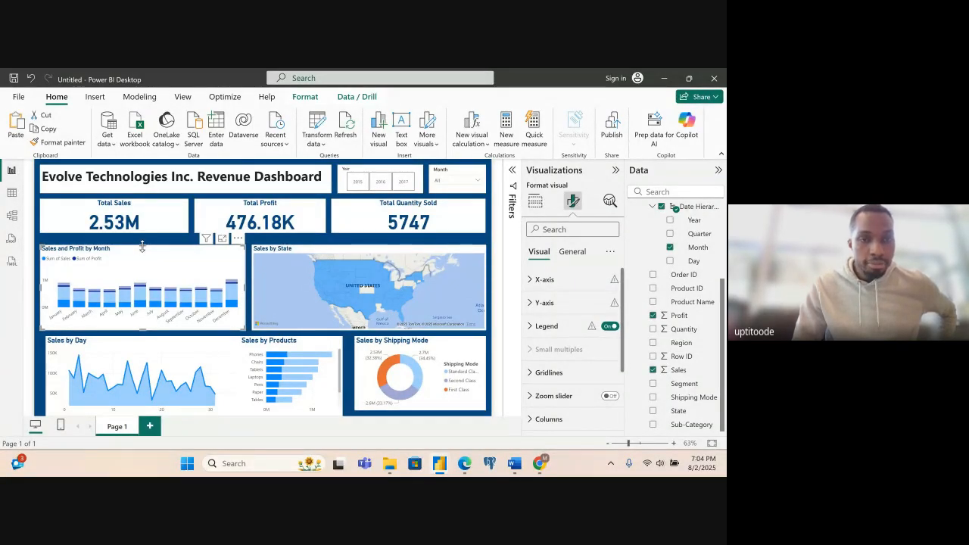
left_click_drag(142, 246, 143, 240)
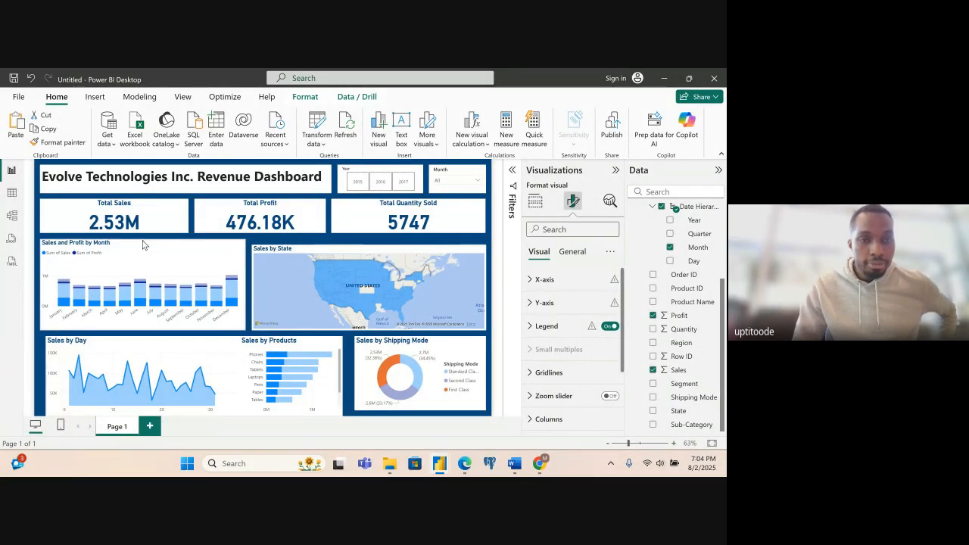
left_click(300, 271)
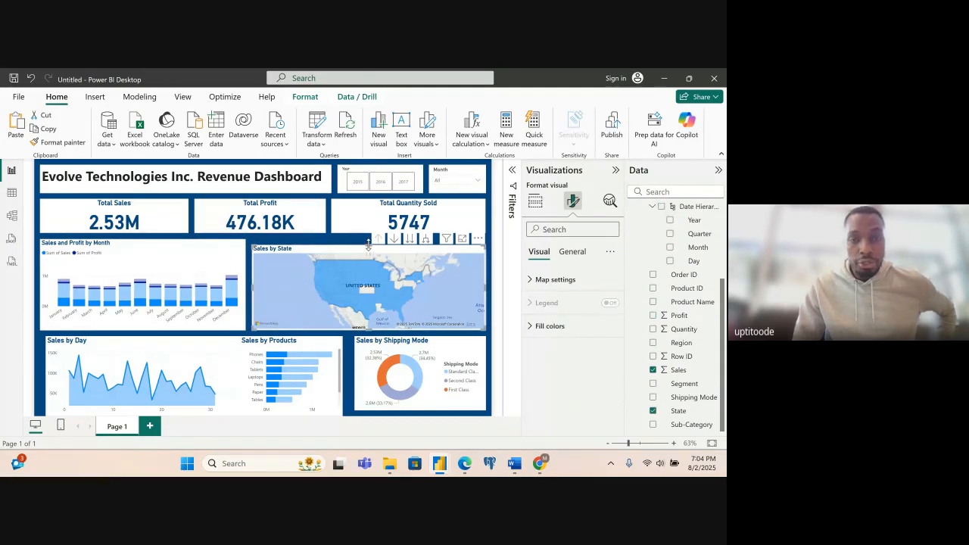
left_click_drag(368, 244, 368, 238)
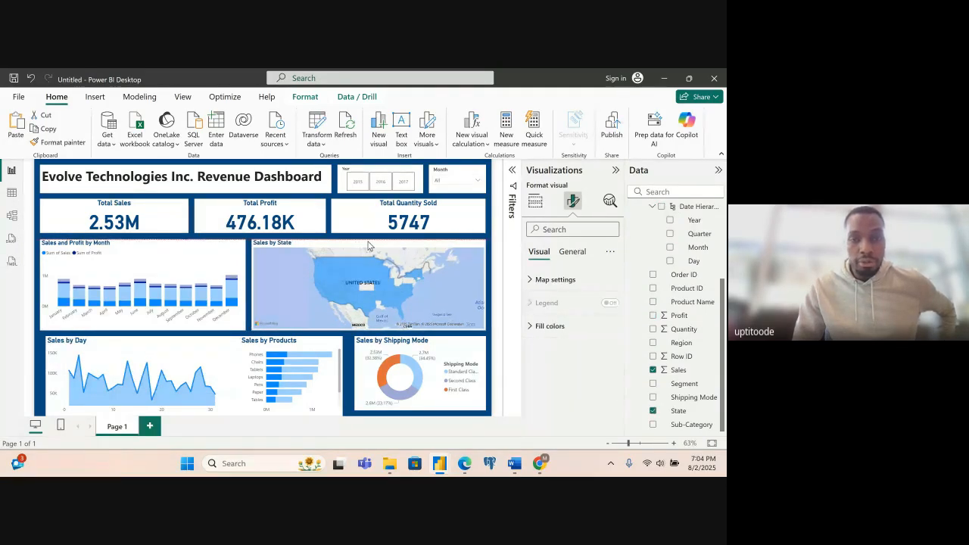
- Align the Sales by Day chart's left edge with the chart above and pull its right edge in from Sales by Products
left_click(55, 362)
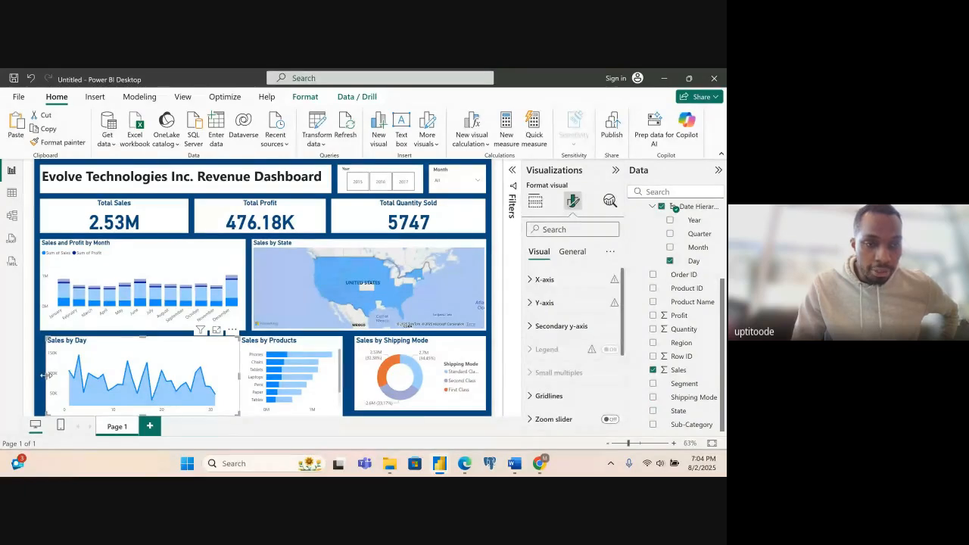
left_click_drag(45, 382, 41, 382)
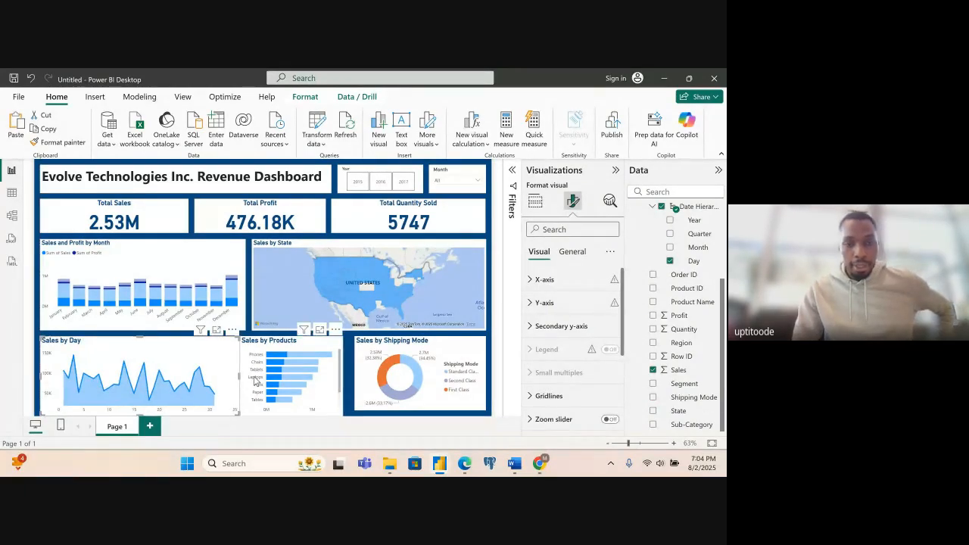
left_click_drag(237, 381, 233, 382)
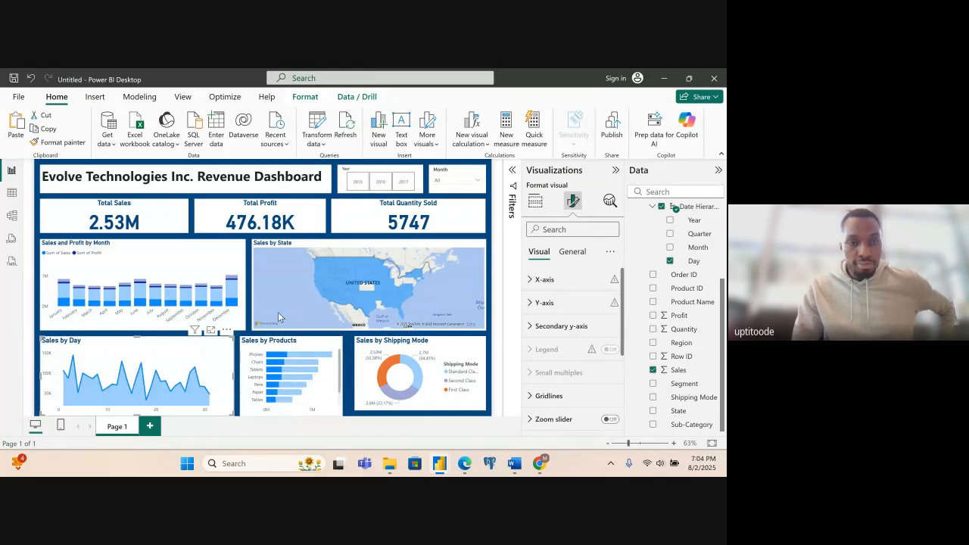
- Narrow the Sales and Profit by Month chart to the Sales by Day width and widen the Sales by State map leftward
left_click(210, 266)
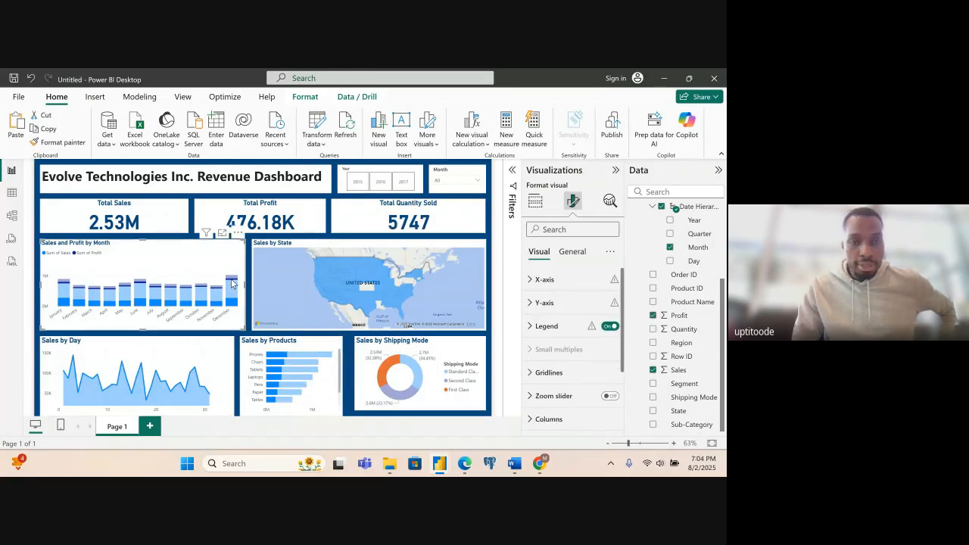
left_click_drag(244, 285, 229, 285)
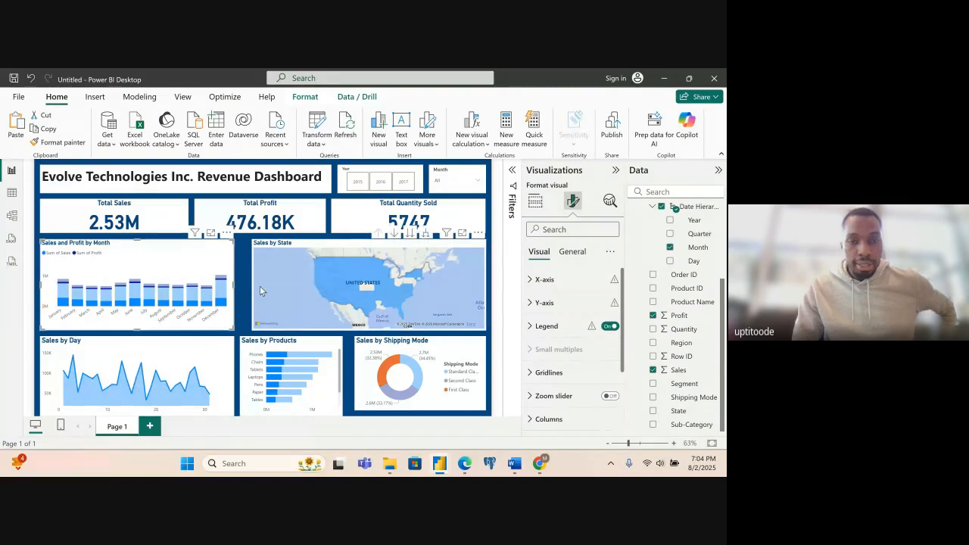
left_click(259, 286)
left_click_drag(250, 284, 242, 284)
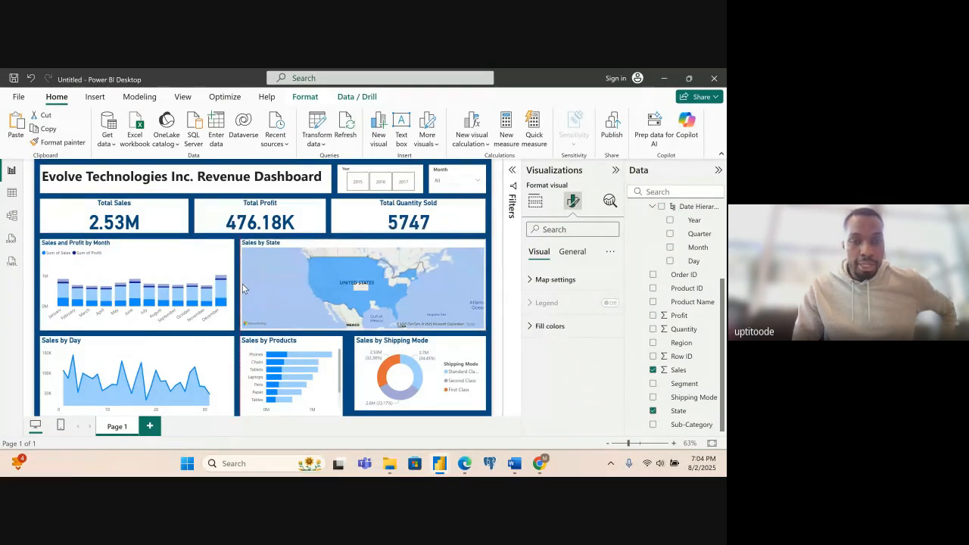
- Raise the lower edges of the Sales by Products and Sales by Day charts to align with Sales by Shipping Mode
left_click(362, 378)
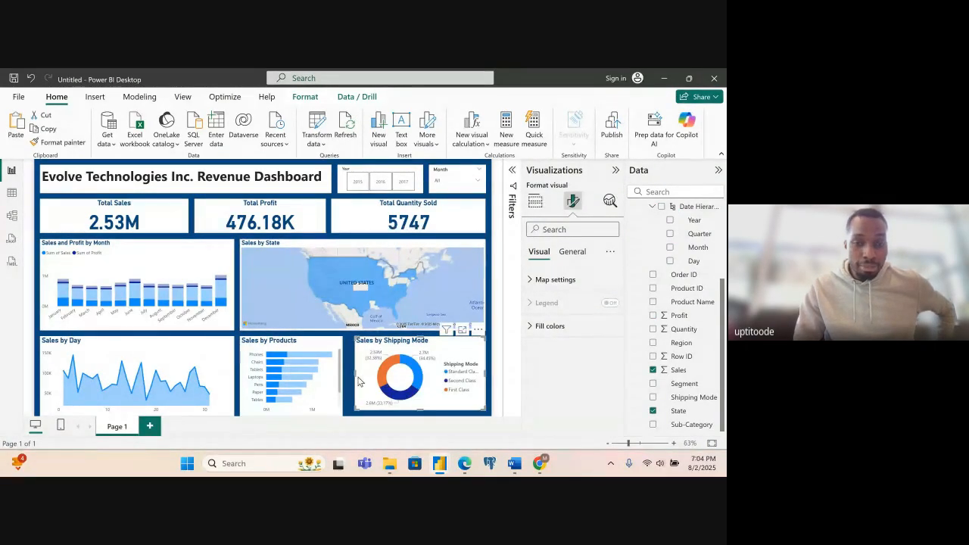
left_click(286, 410)
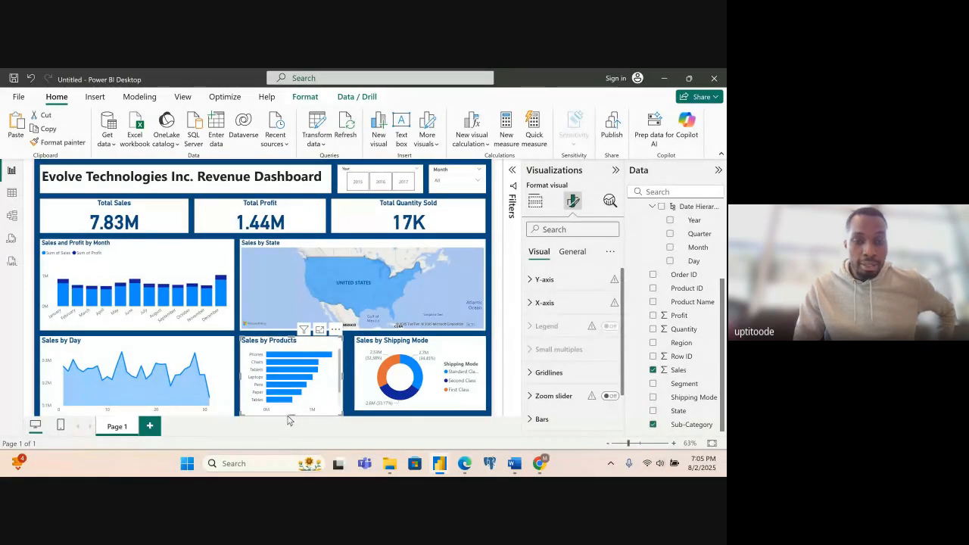
left_click_drag(290, 416, 290, 410)
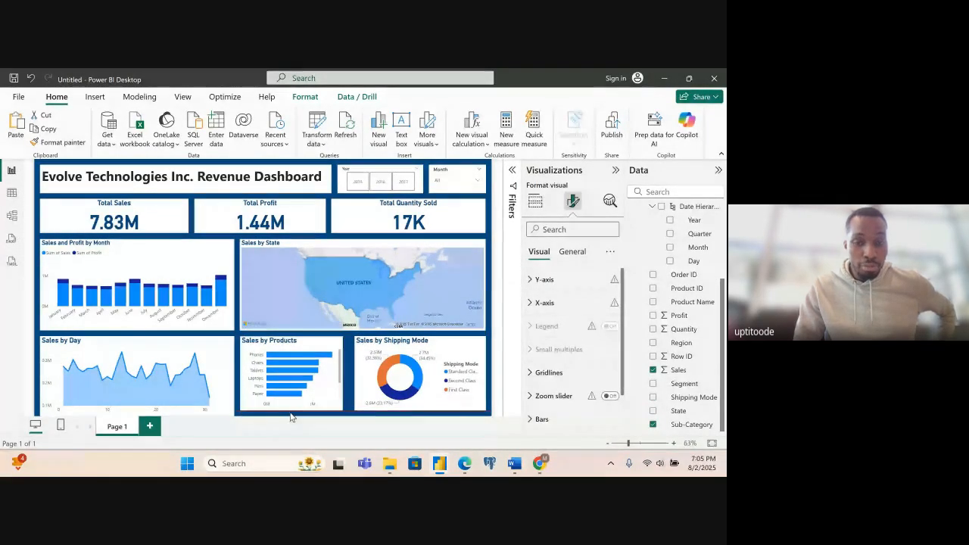
left_click(181, 409)
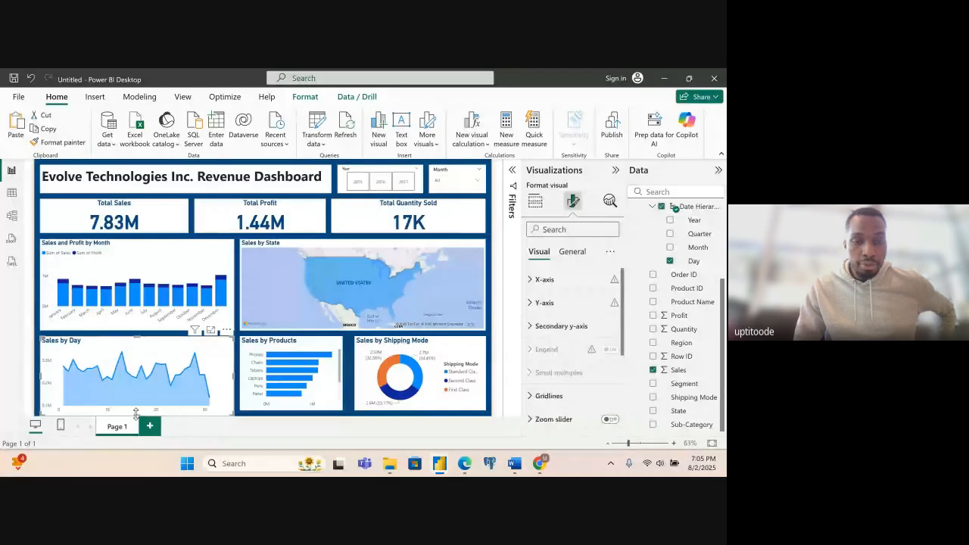
left_click_drag(137, 415, 136, 408)
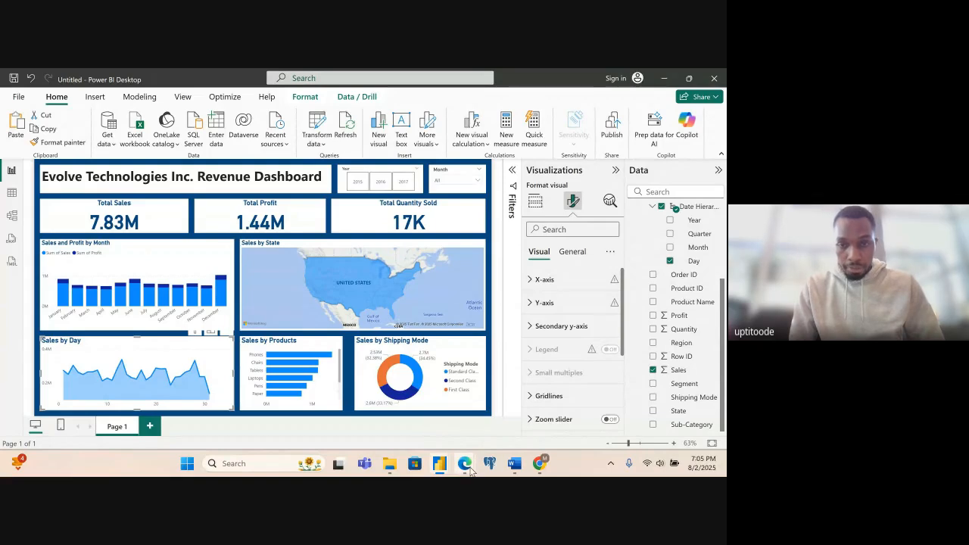
- Check the colour specifications in the sample dashboard PDF in Edge and return to the Power BI report
left_click(393, 393)
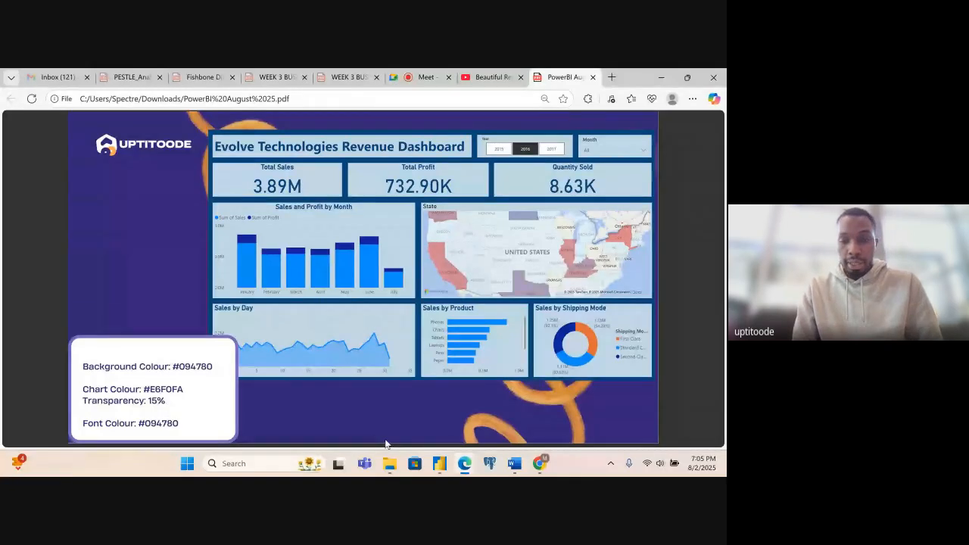
mouse_move(442, 467)
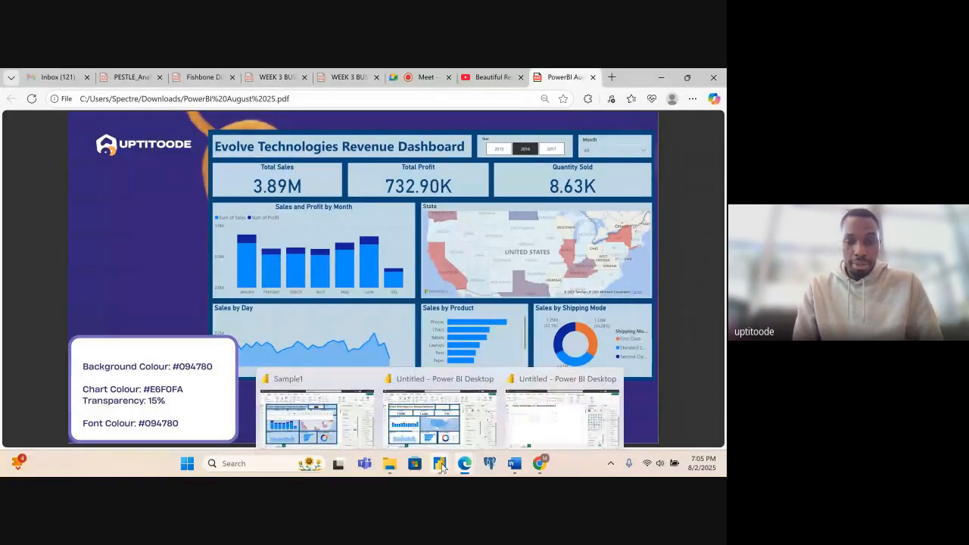
left_click(462, 427)
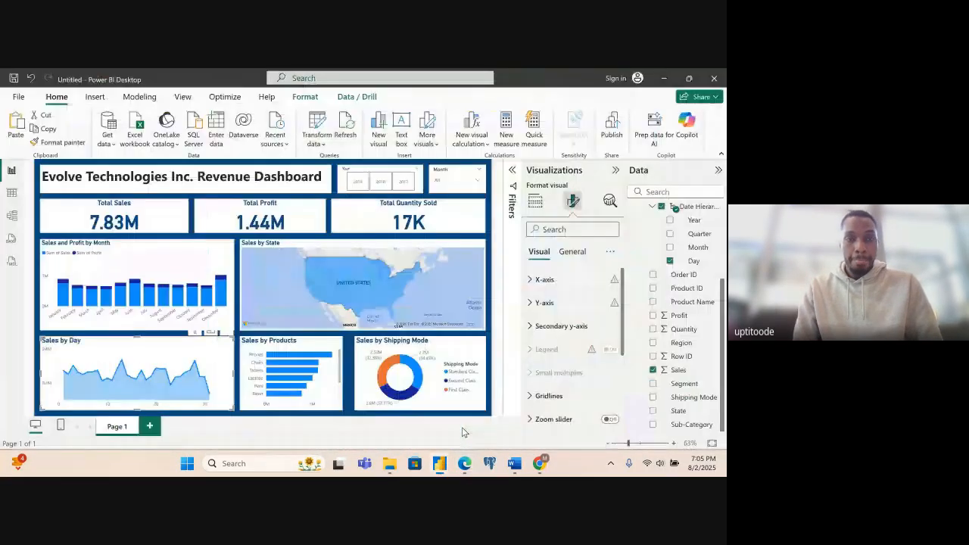
- Set the font colour of the dashboard title "Evolve Technologies Inc. Revenue Dashboard" to #094780
left_click(125, 184)
triple_click(106, 176)
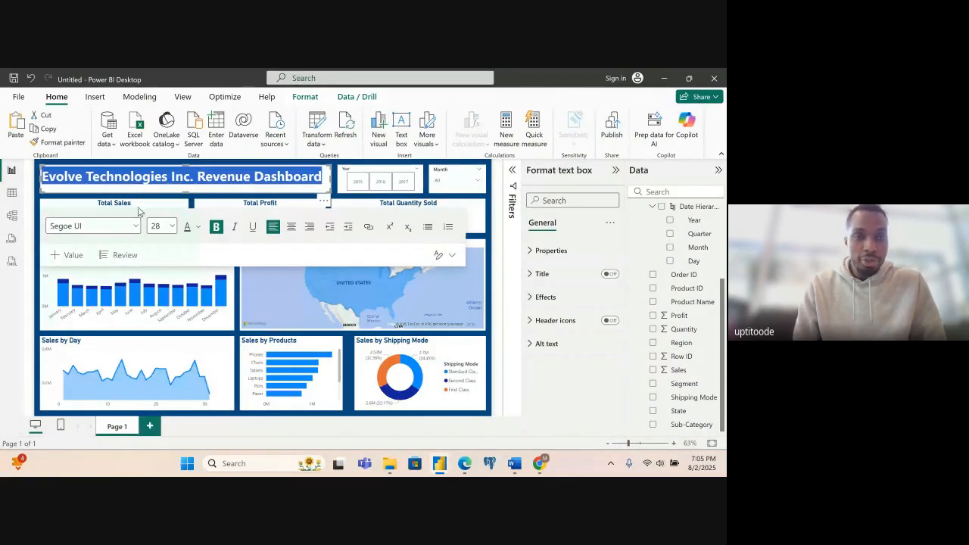
left_click(199, 227)
left_click(149, 176)
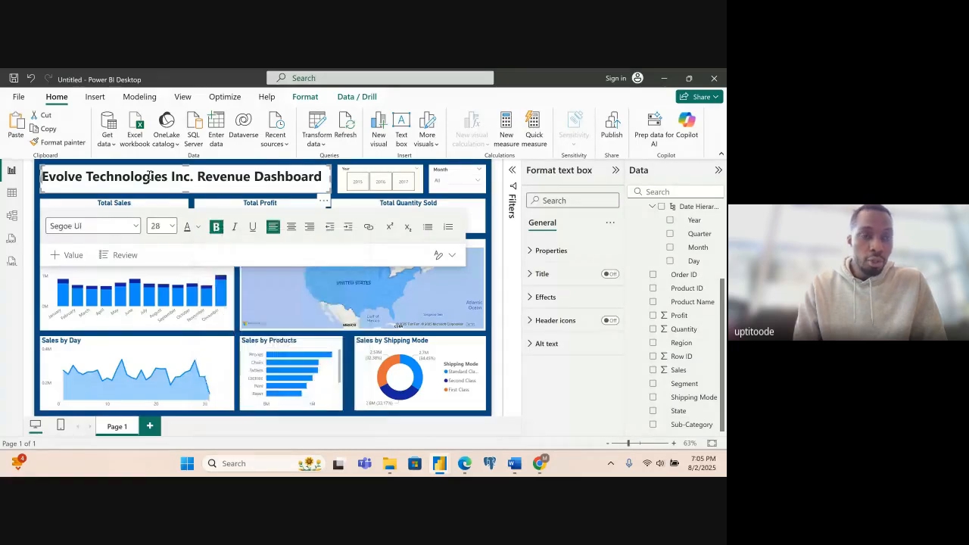
triple_click(149, 175)
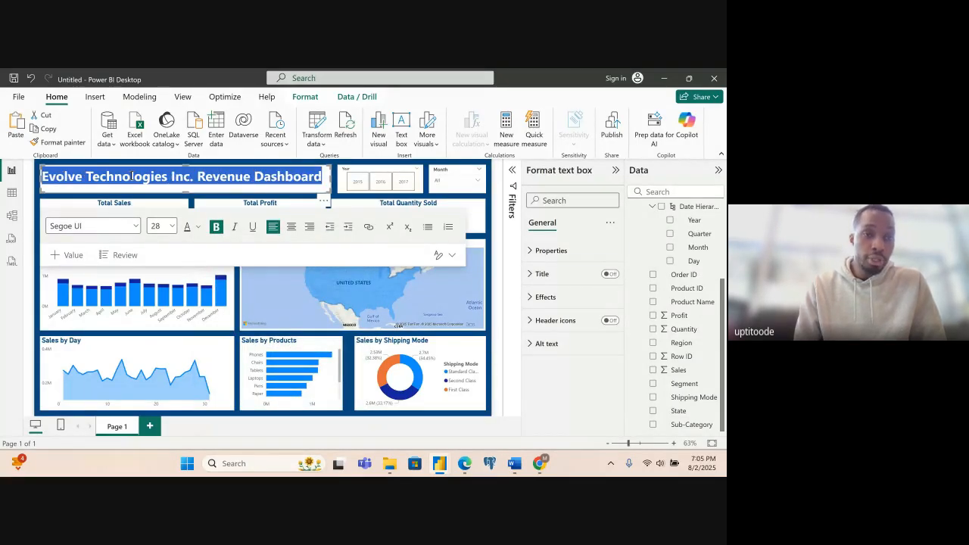
left_click(198, 227)
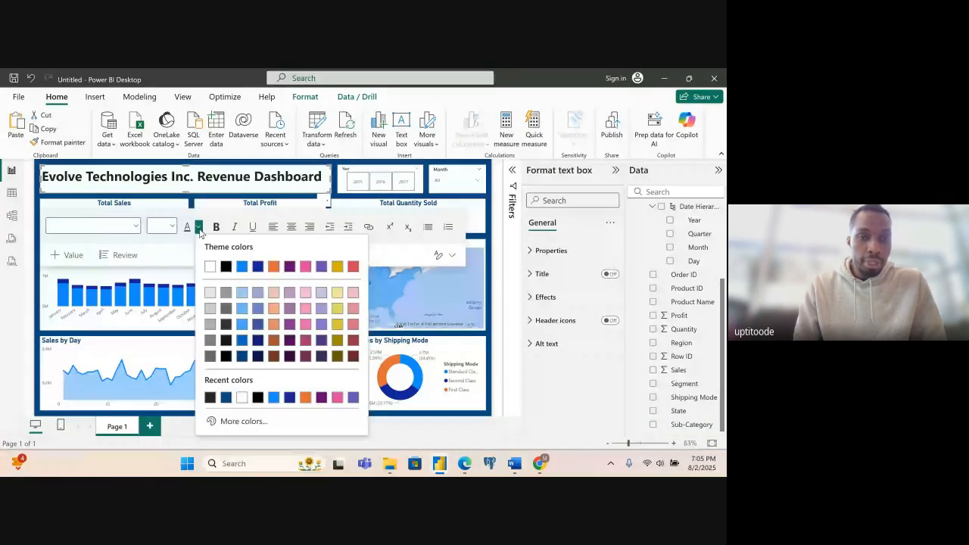
left_click(225, 398)
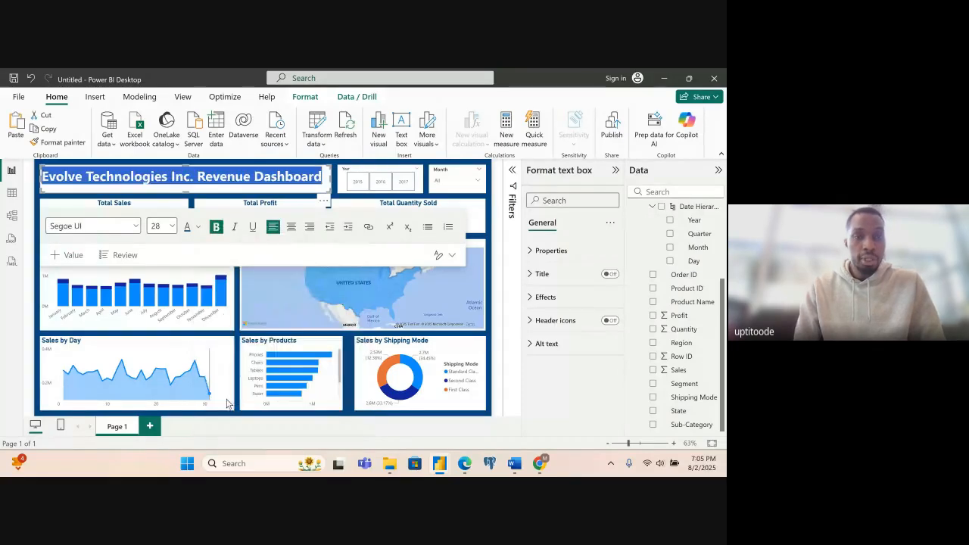
left_click(191, 203)
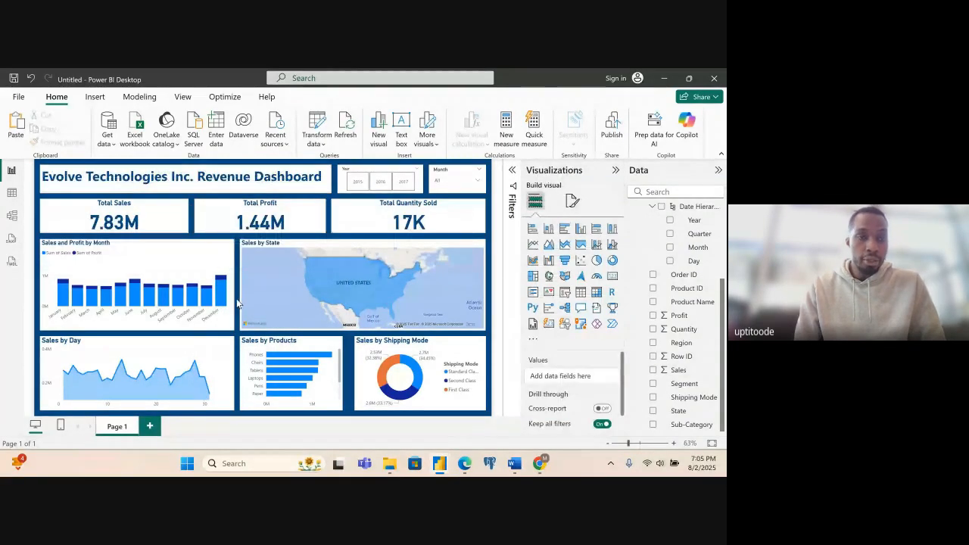
- Open the custom background colour settings of the dashboard title's text box and clear the hex value
left_click(161, 189)
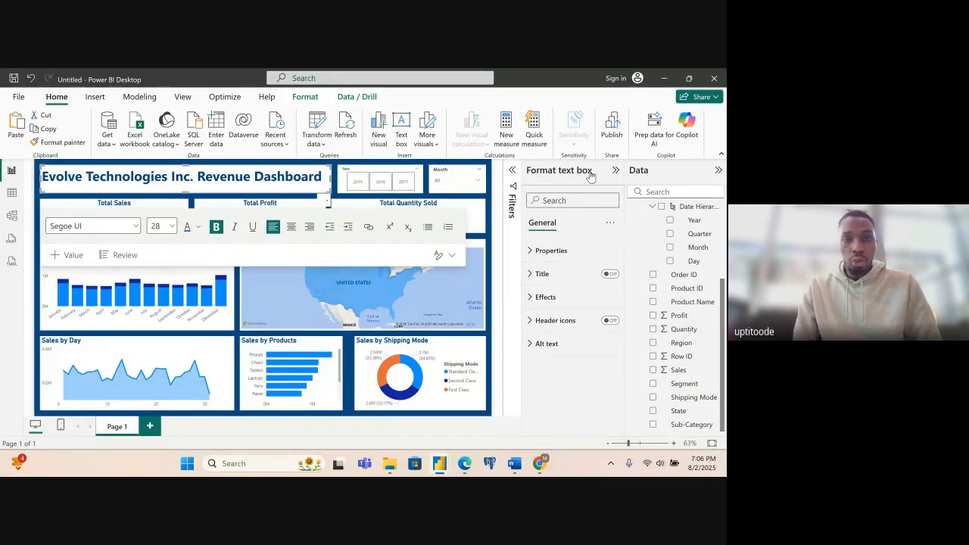
left_click(237, 320)
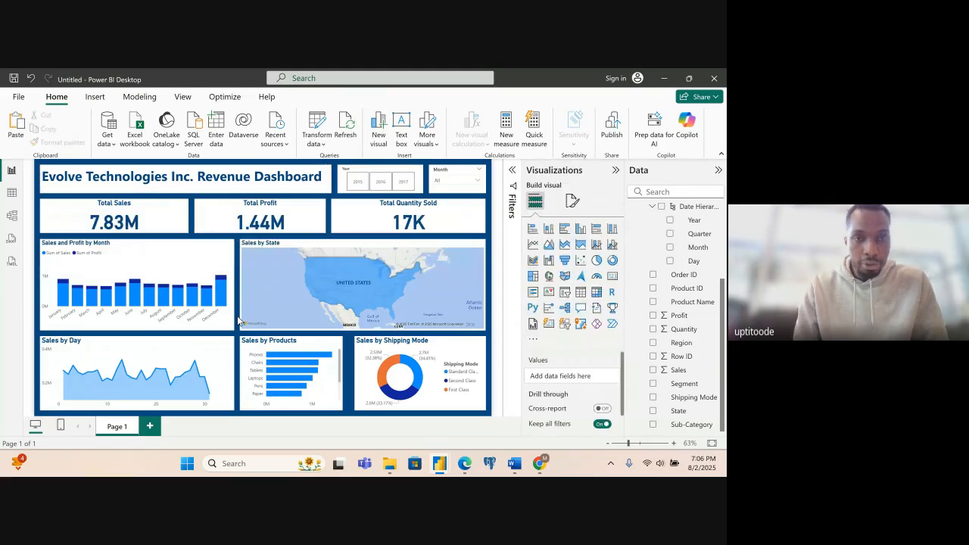
left_click(217, 191)
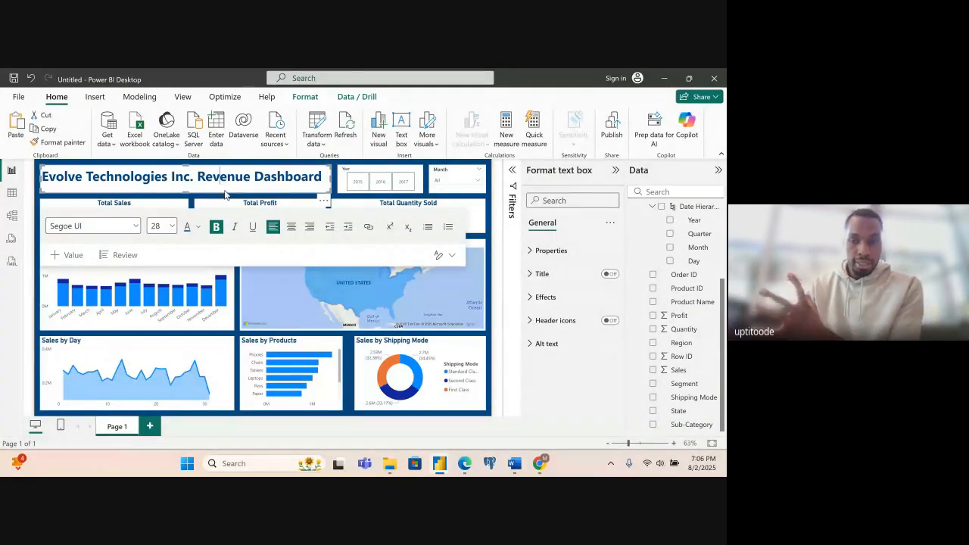
left_click(537, 298)
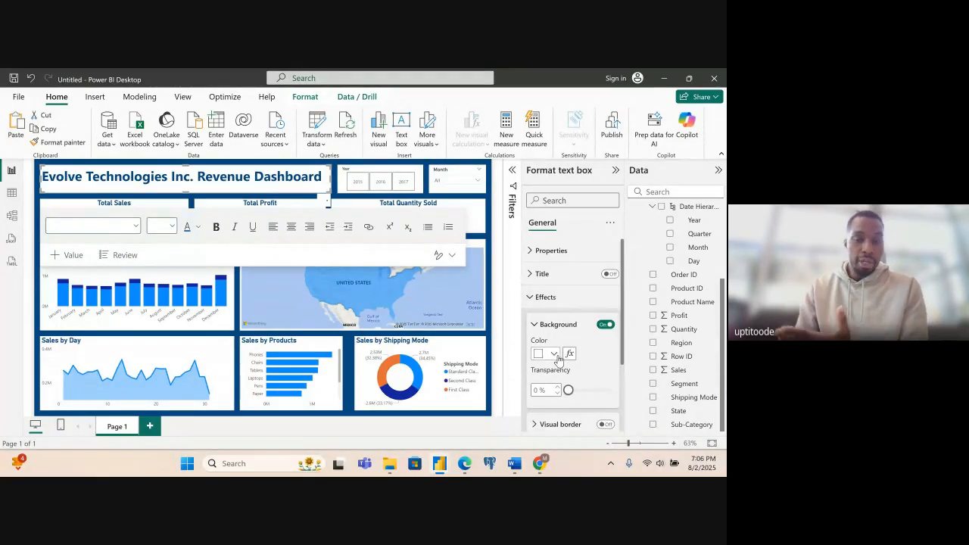
left_click(555, 354)
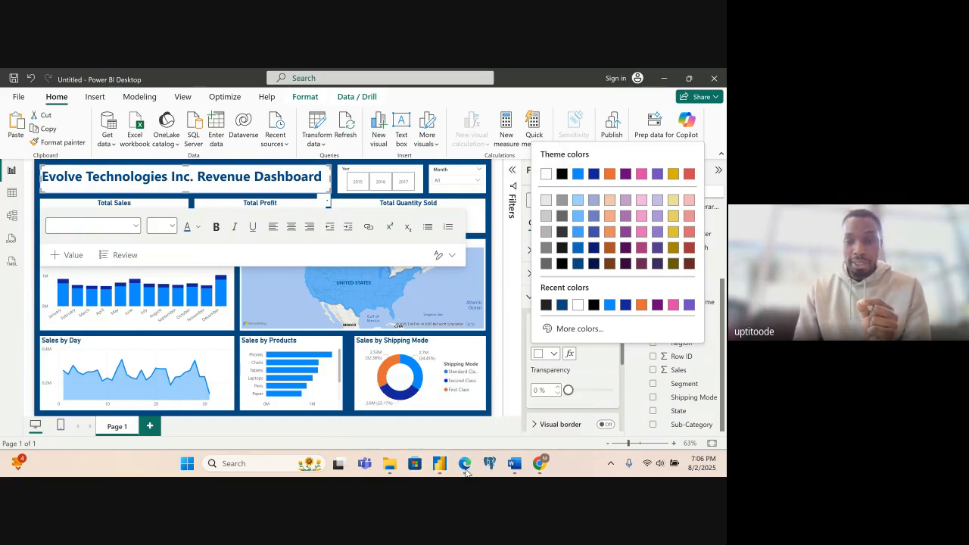
mouse_move(466, 469)
left_click(429, 428)
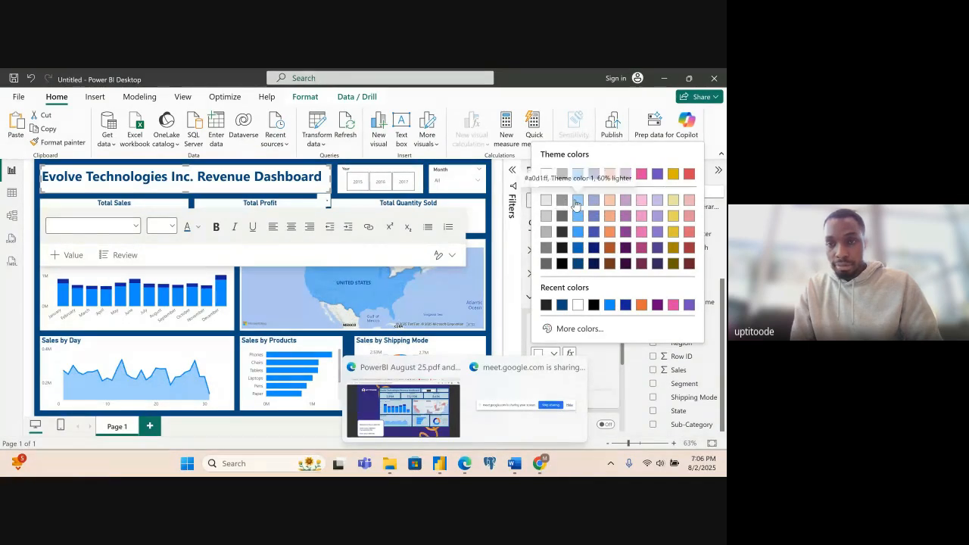
left_click(568, 329)
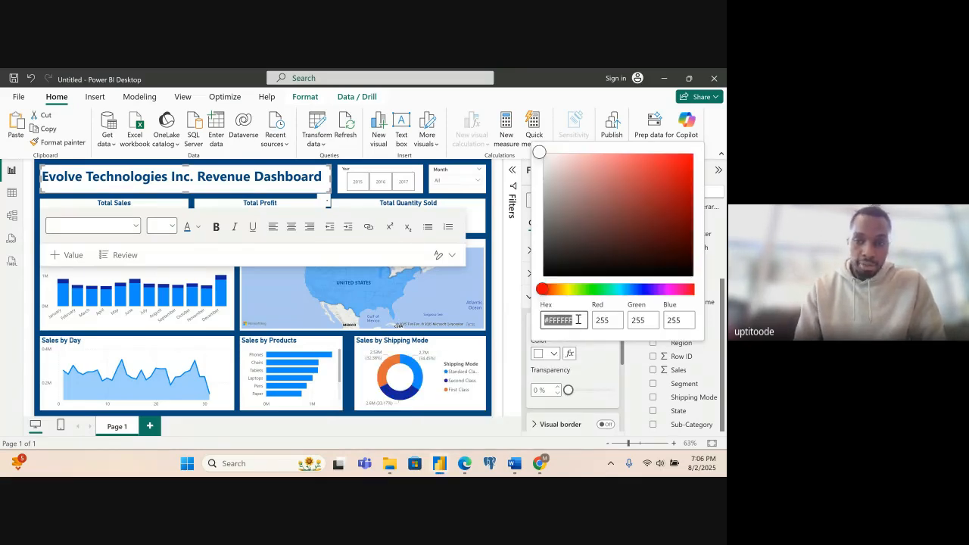
left_click(578, 320)
key("BackSpace")
key("BackSpace")
key("BackSpace")
key("BackSpace")
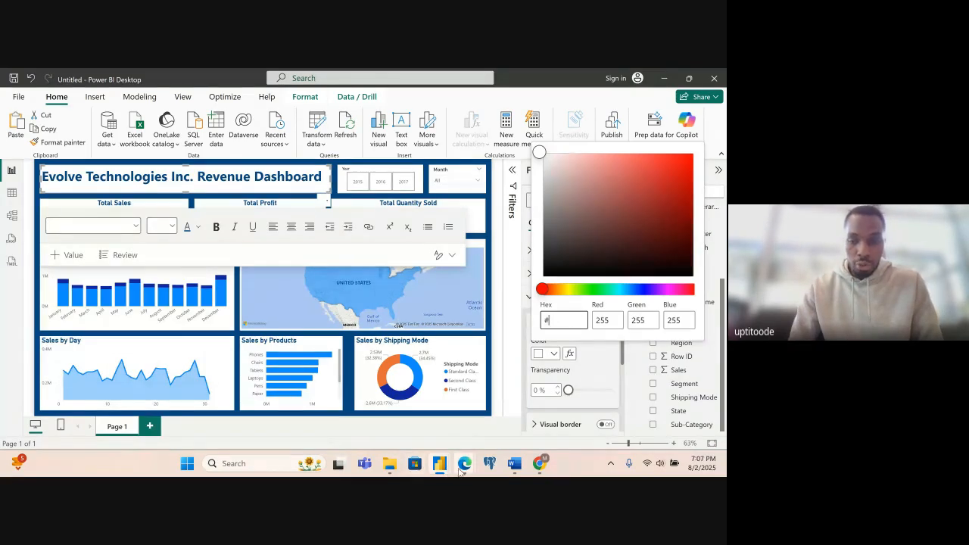
- Look up the chart colour in the sample PDF and try to set the title text box's background to #E6F0FA
mouse_move(465, 469)
left_click(407, 417)
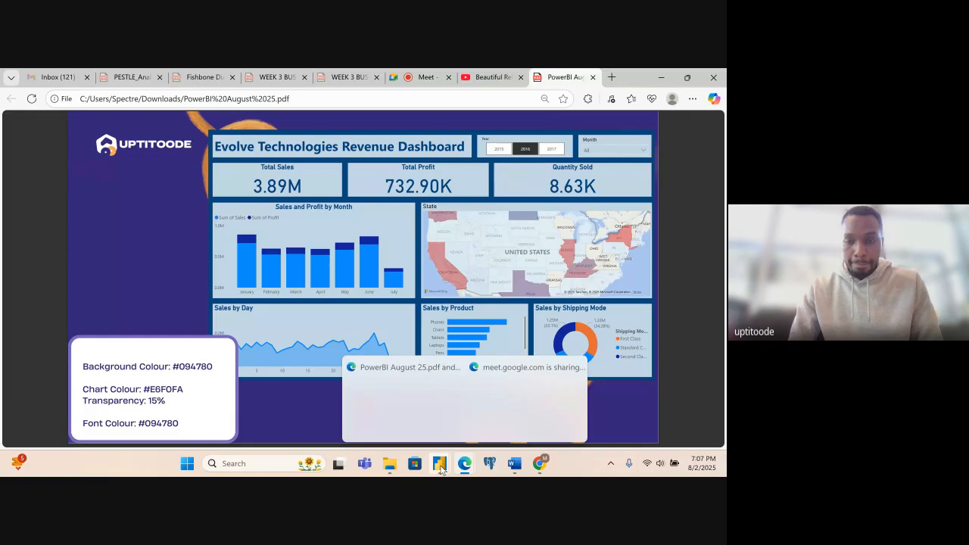
mouse_move(440, 464)
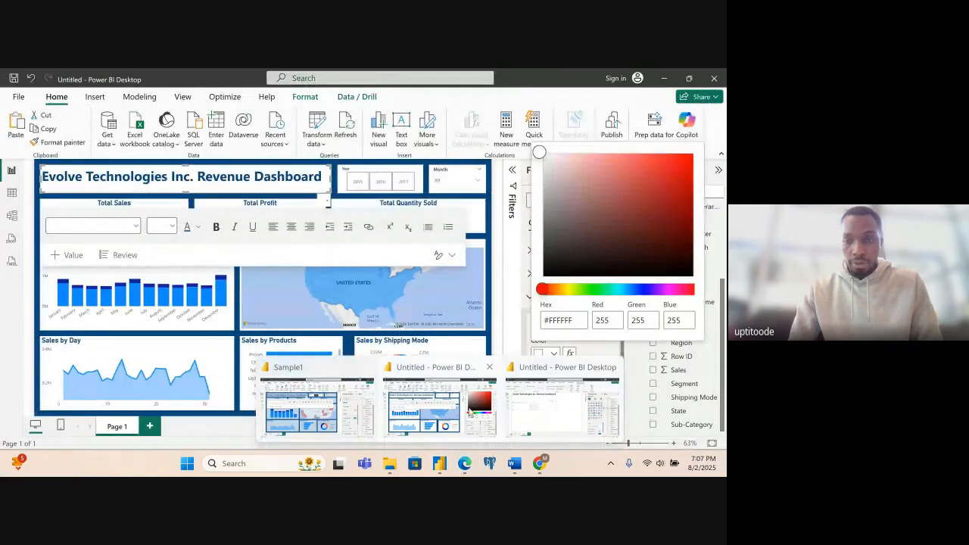
left_click(470, 411)
key("BackSpace")
key("BackSpace")
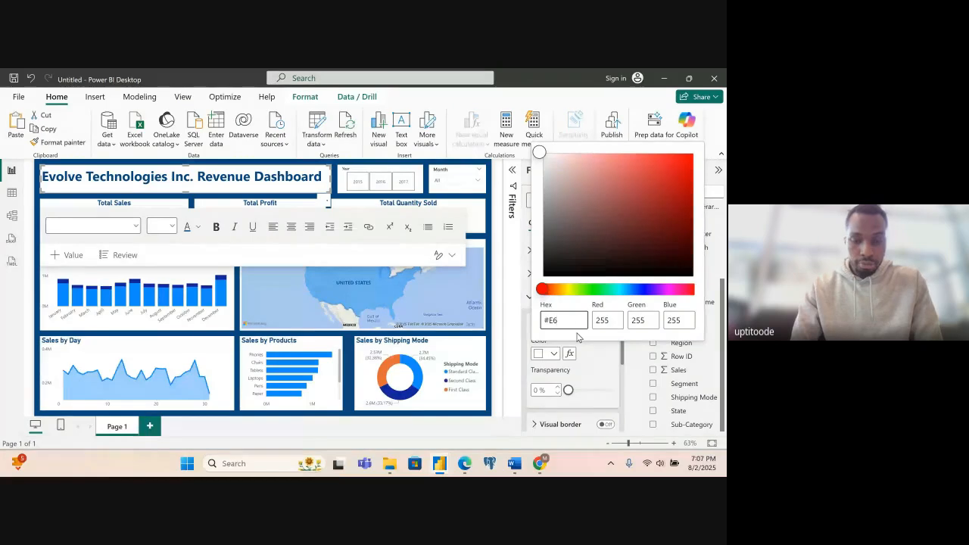
type("E6F0FA")
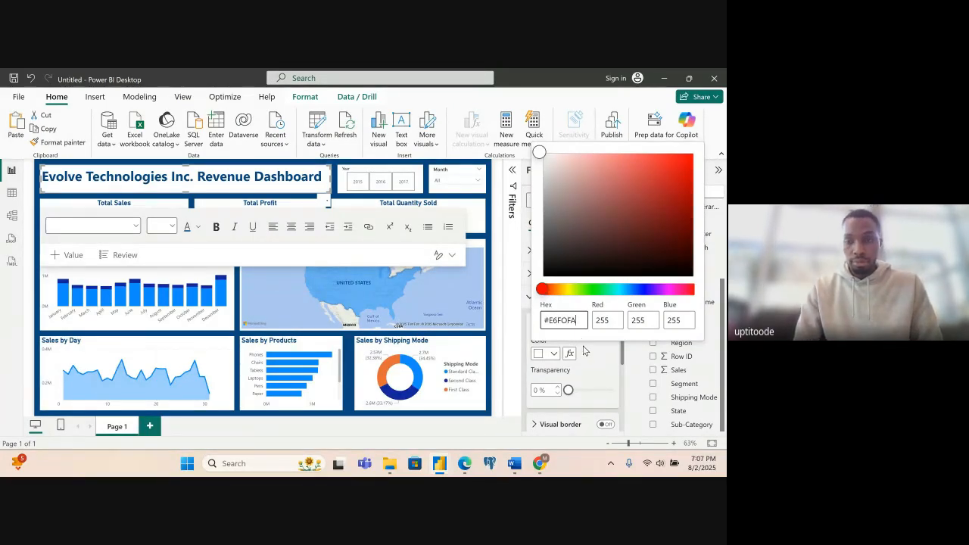
left_click(589, 354)
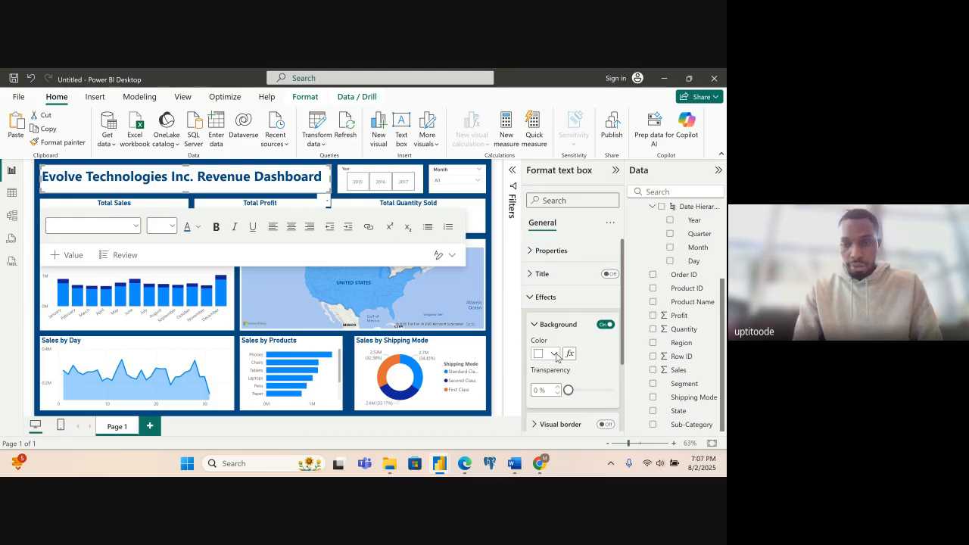
- Retry entering #E6F0FA as the custom hex colour for the title text box's background
left_click(555, 354)
left_click(567, 331)
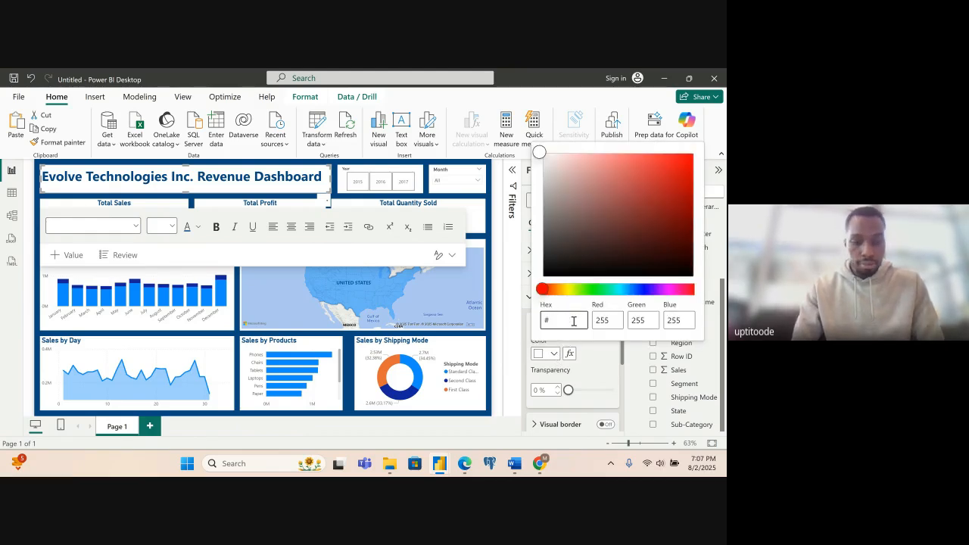
type("#E6F")
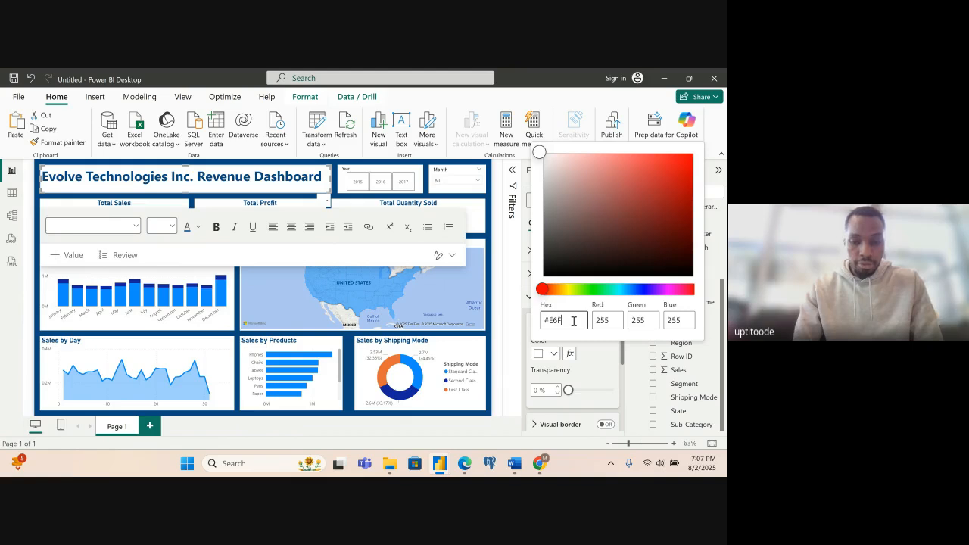
type("0FA")
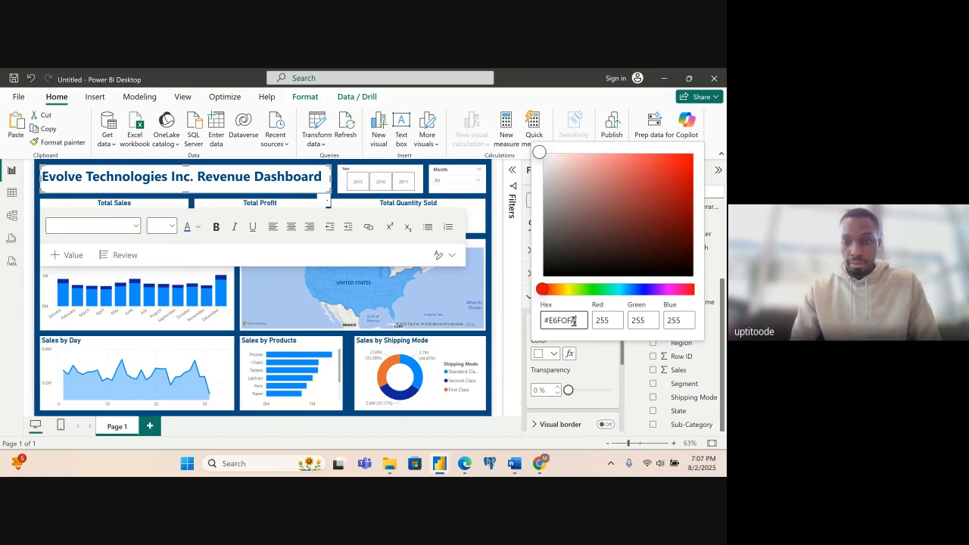
left_click(584, 336)
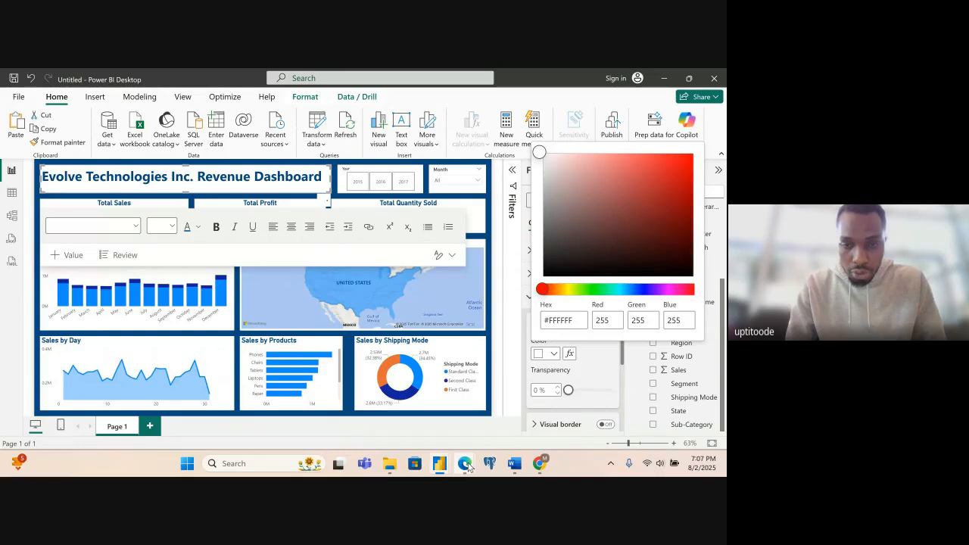
- Switch to the Canva deck in Chrome and copy the chart colour code E6F0FA from the text on slide 10
mouse_move(466, 467)
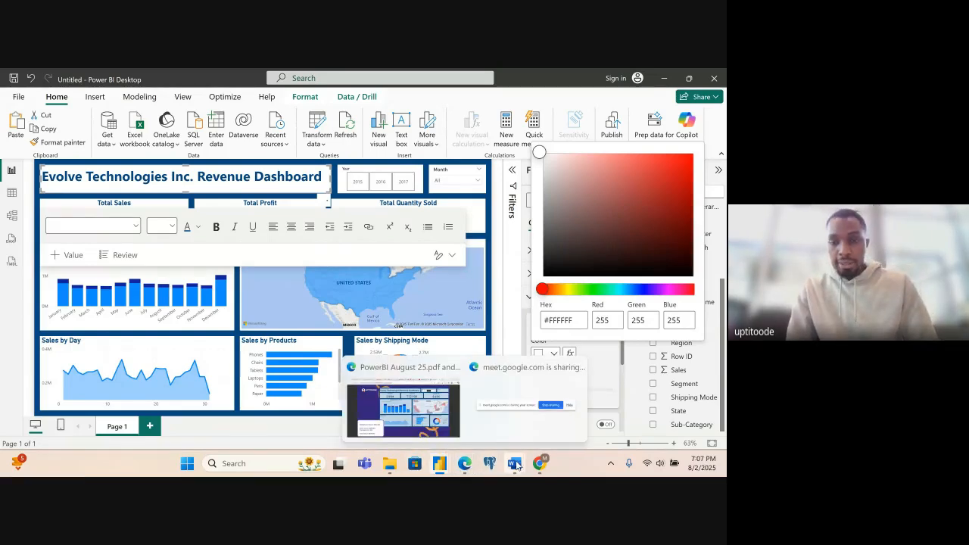
mouse_move(536, 465)
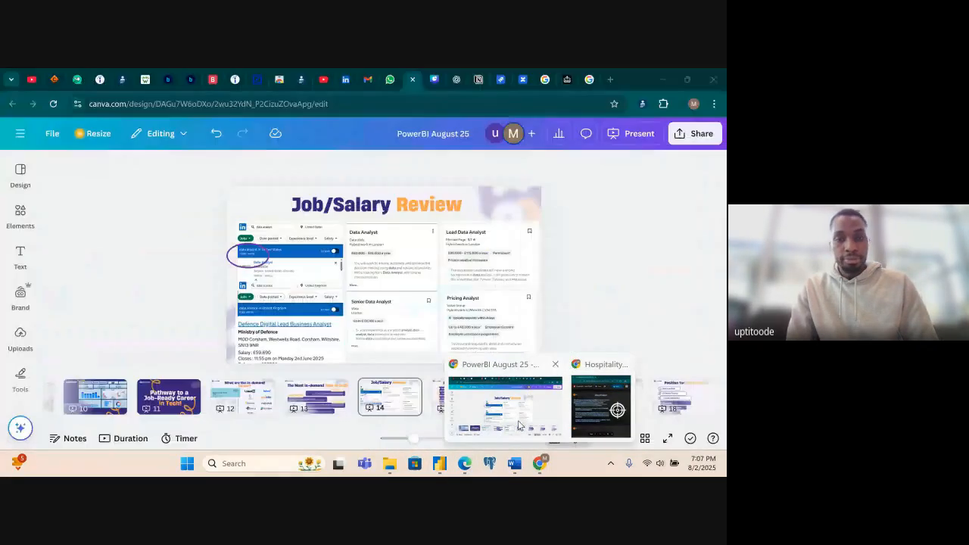
left_click(518, 427)
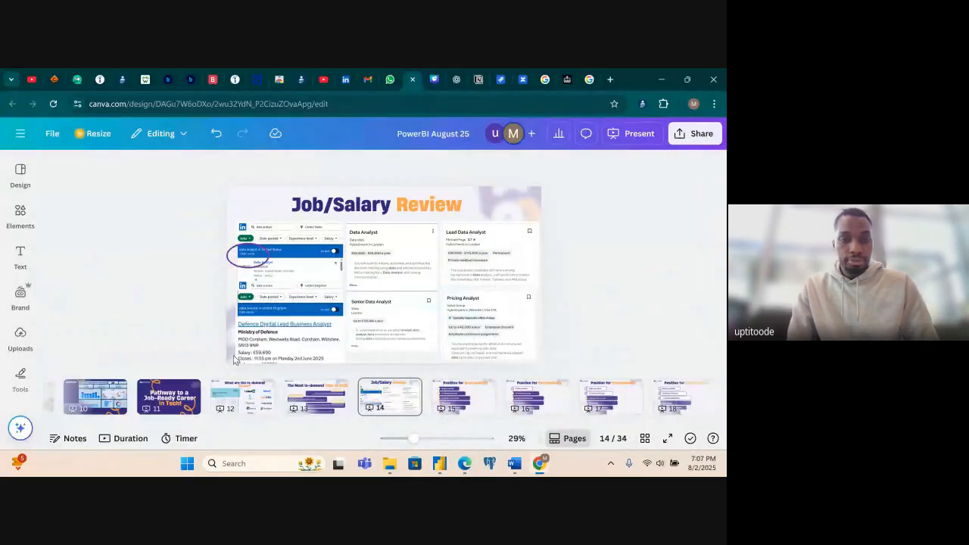
left_click(115, 399)
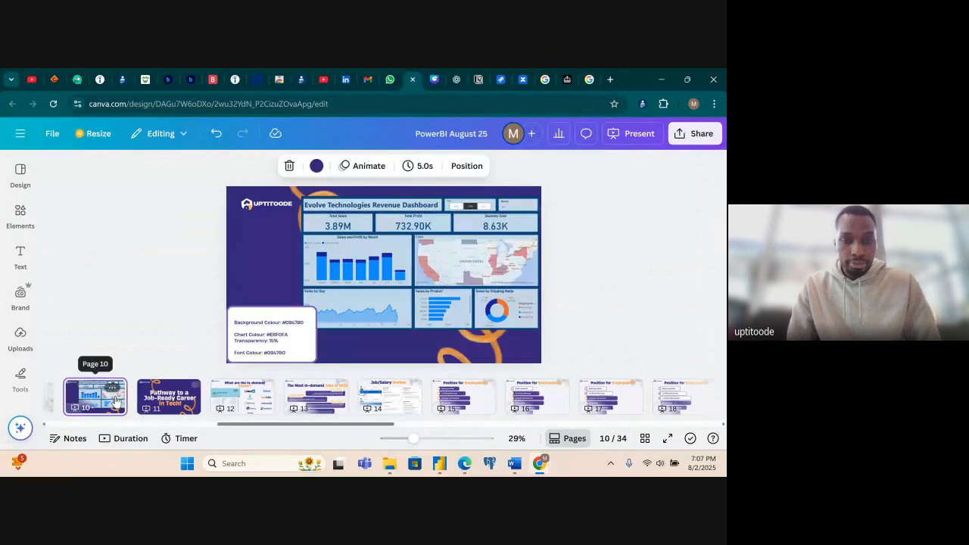
left_click(286, 338)
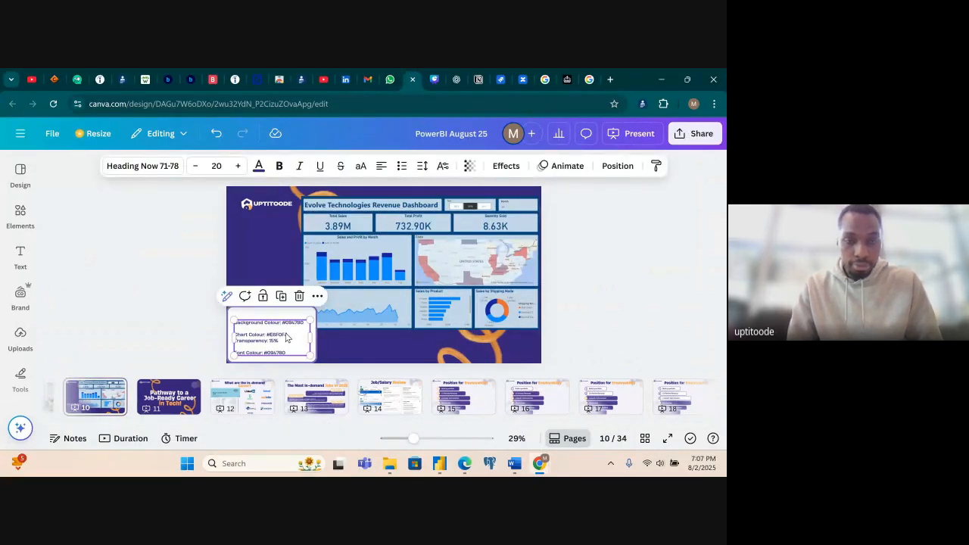
double_click(286, 339)
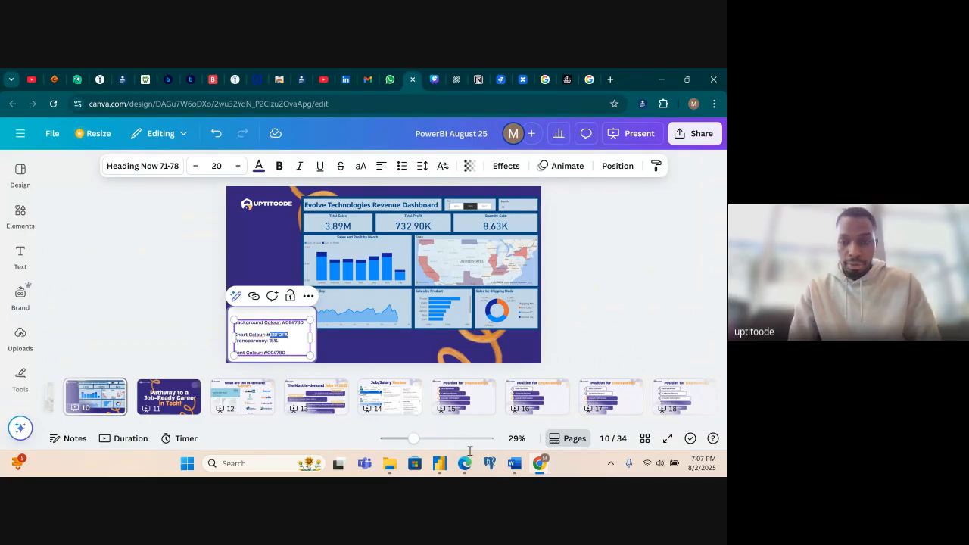
- Return to the untitled Power BI report and set the title text box's background colour to #E6F0FA
left_click(439, 463)
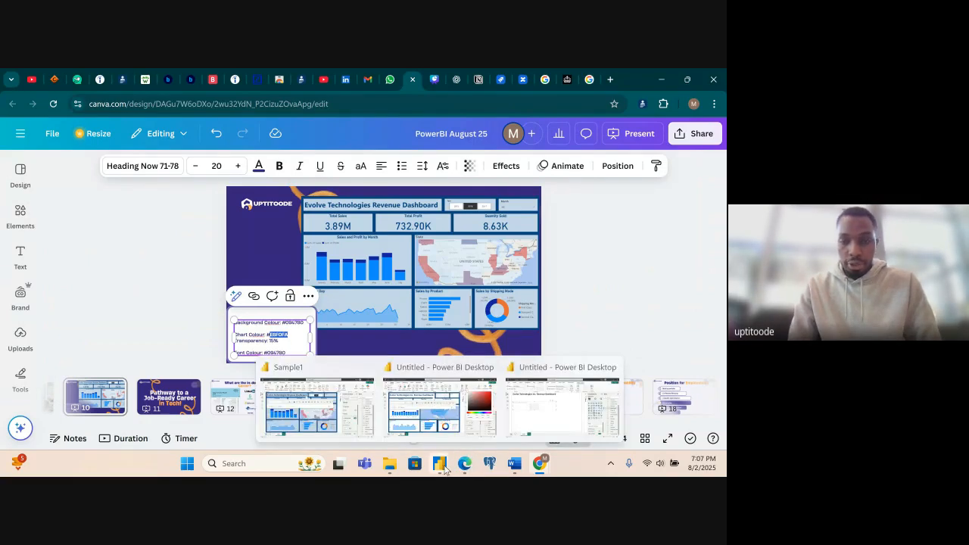
left_click(443, 421)
left_click(571, 321)
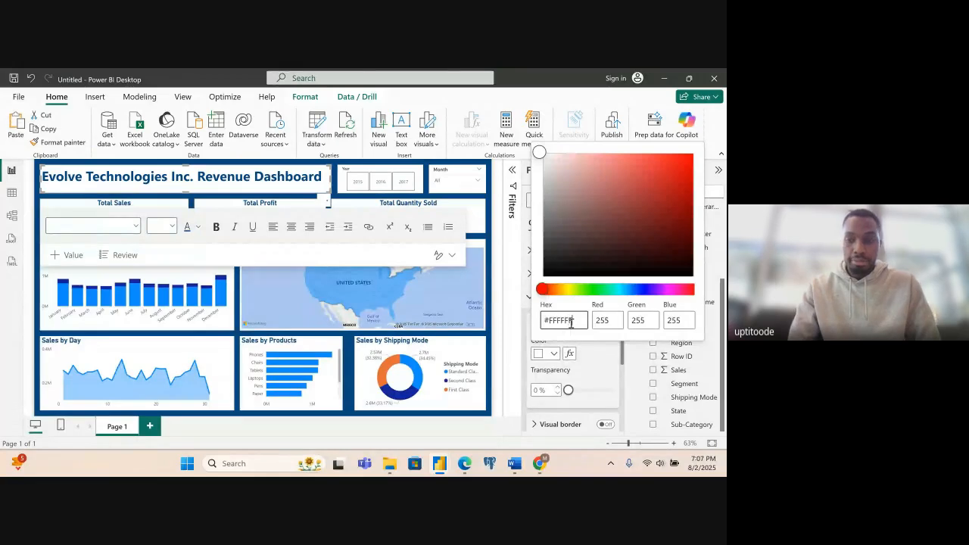
type("E6F0FA")
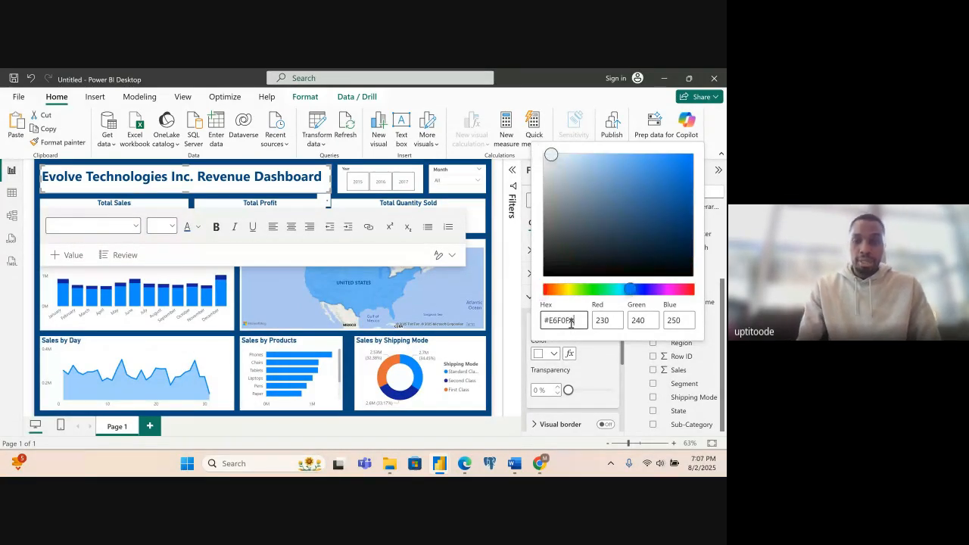
left_click(600, 359)
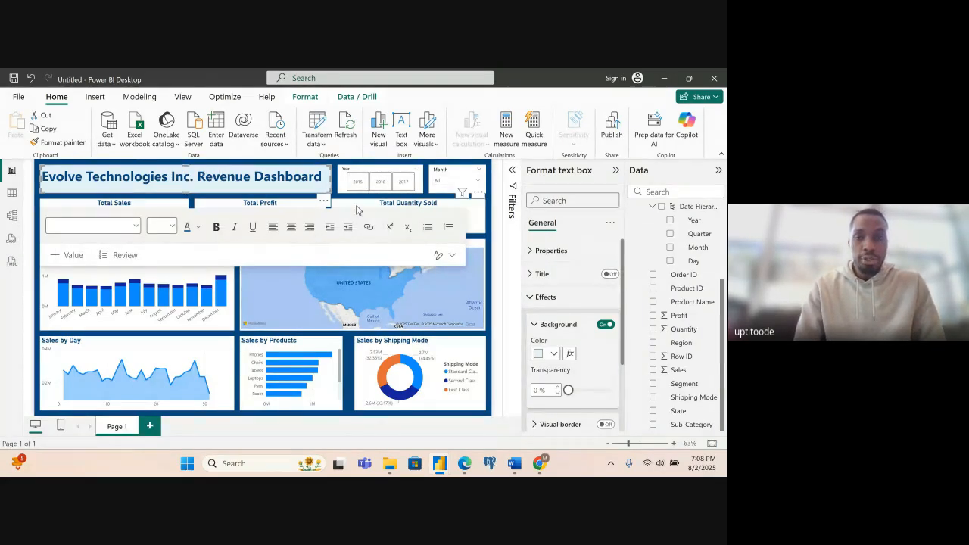
- Set the background colour of the Year slicer to the custom hex value #E6F0FA
left_click(397, 172)
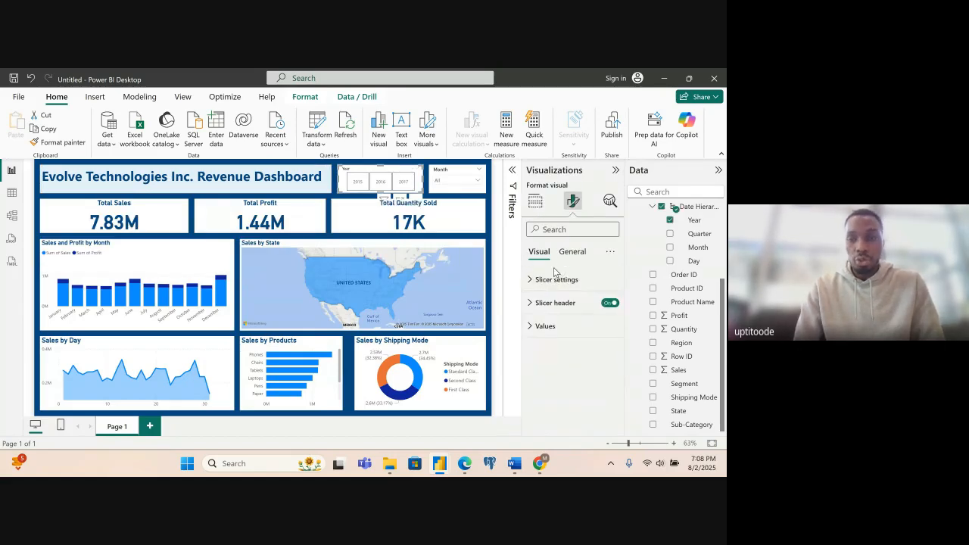
left_click(572, 251)
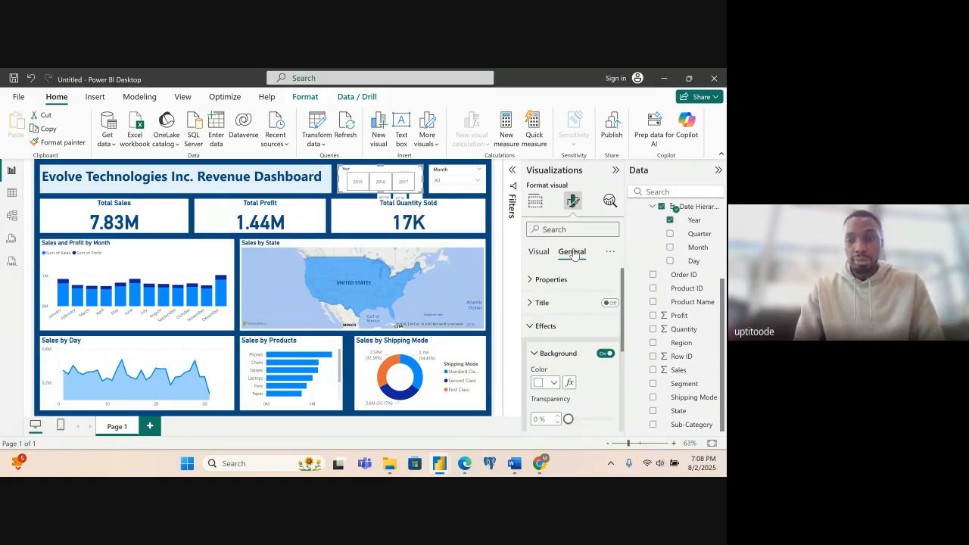
left_click(553, 383)
left_click(573, 359)
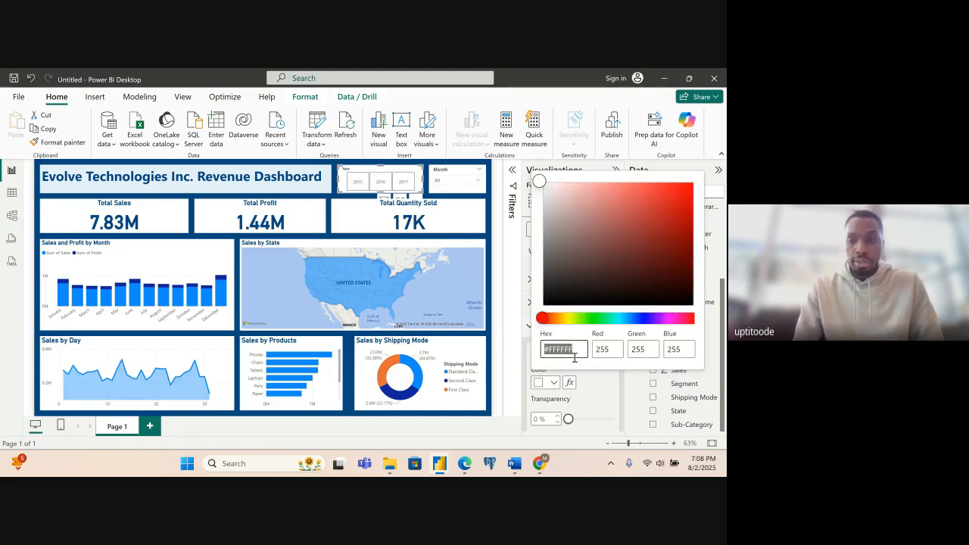
left_click(577, 351)
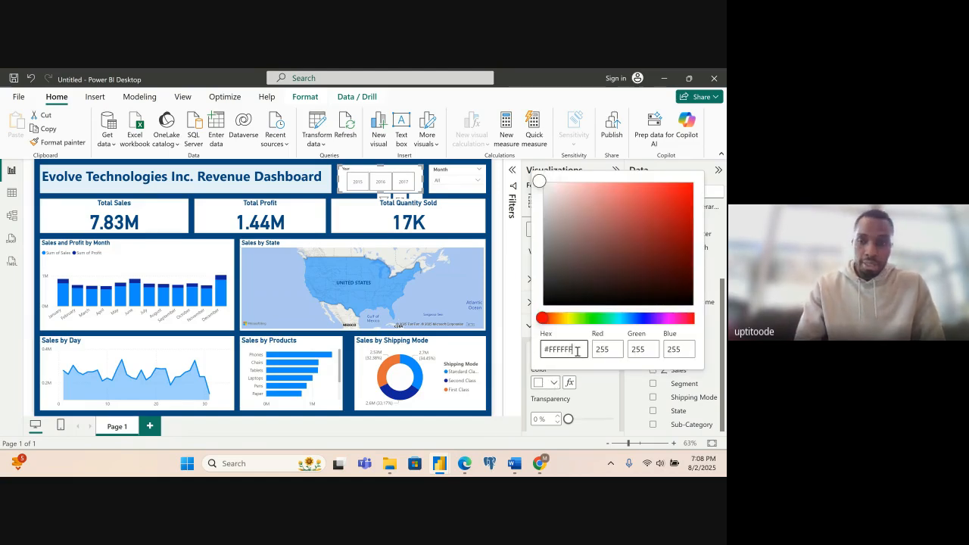
key("BackSpace")
key("BackSpace")
key("BackSpace")
type("E6F0FA")
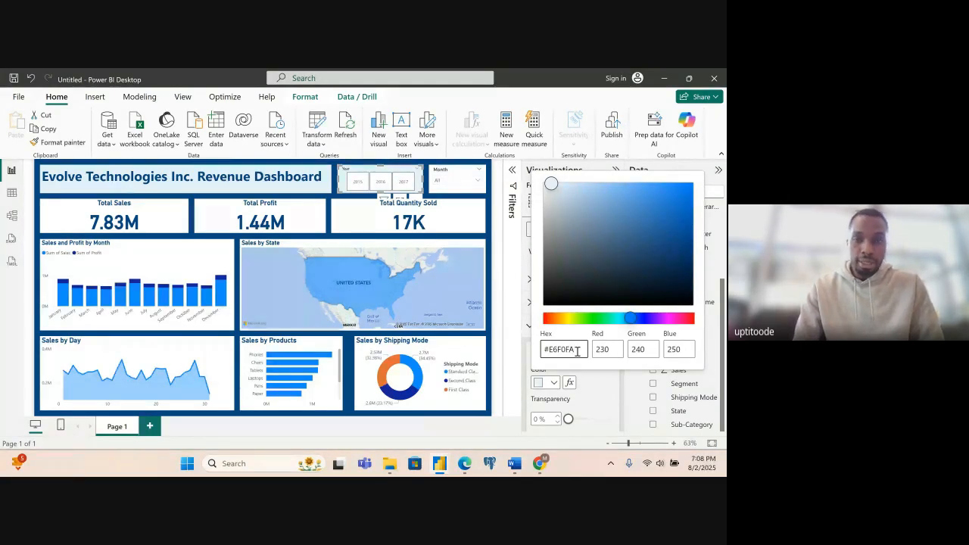
left_click(450, 171)
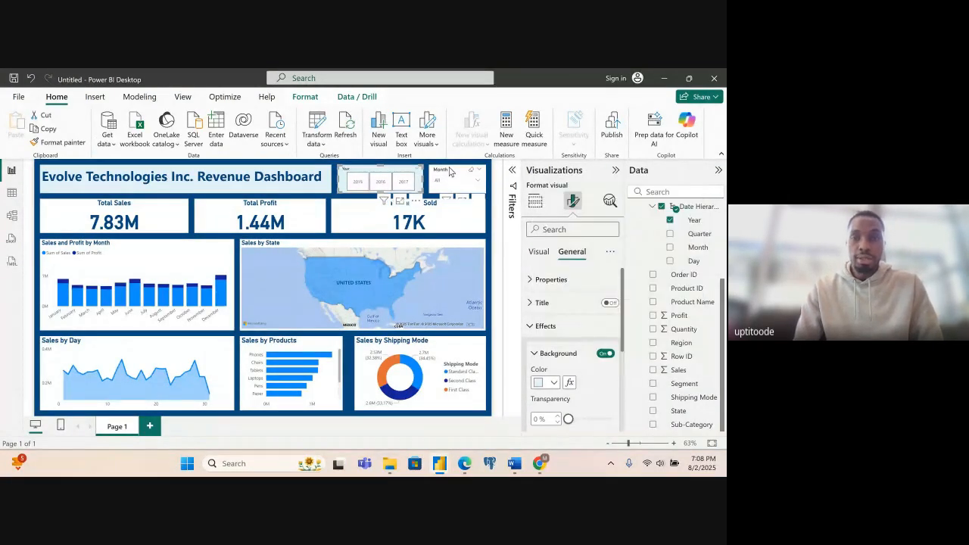
- Set the background colour of the Month slicer to the custom hex value #E6F0FA
left_click(453, 174)
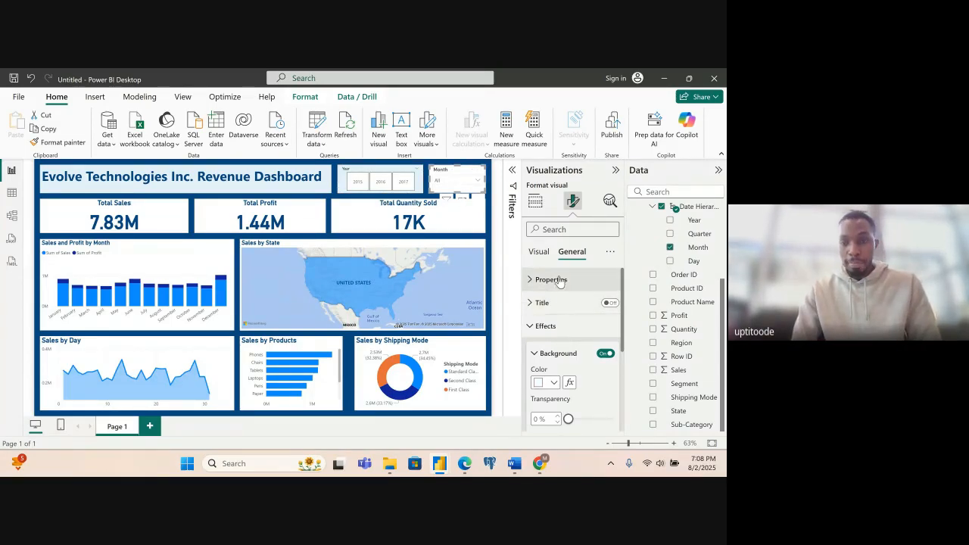
left_click(554, 383)
left_click(573, 354)
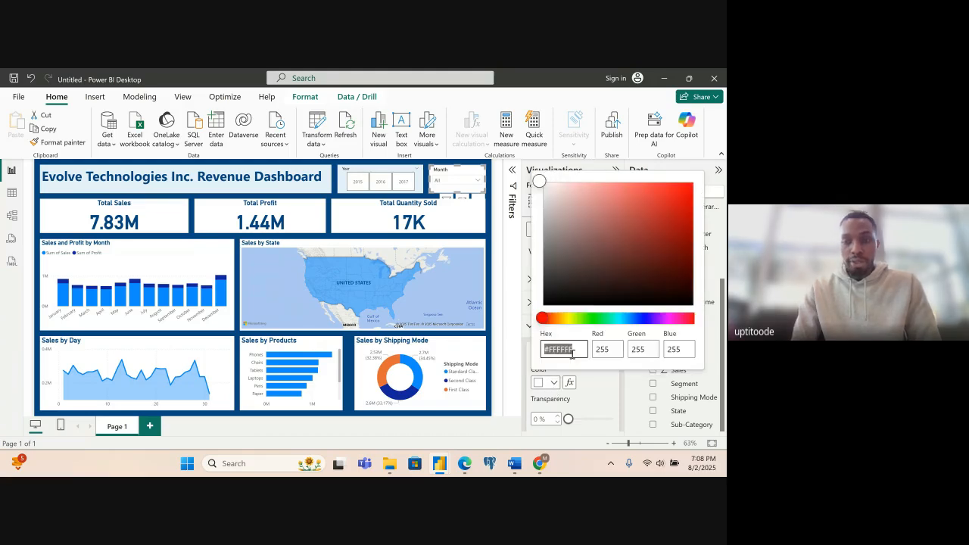
type("#E6F0FA")
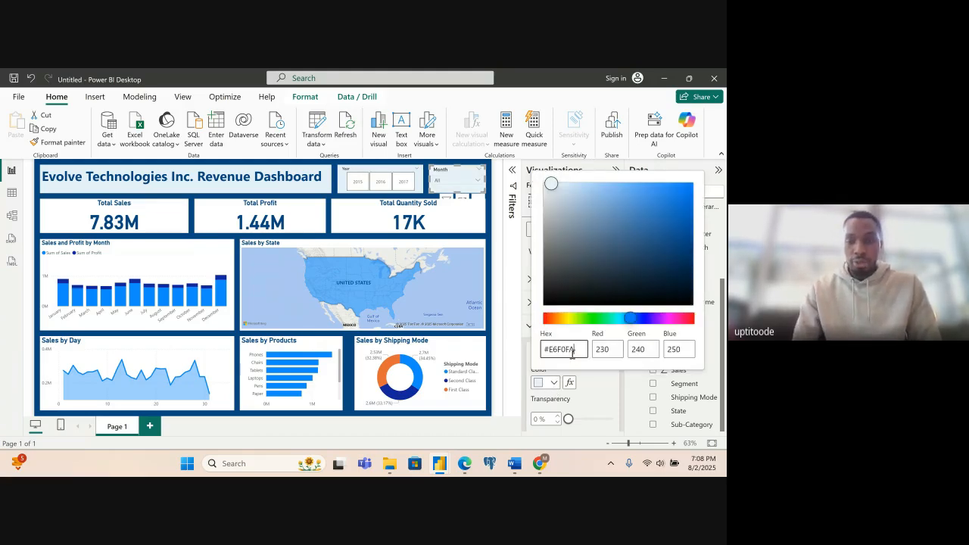
left_click(175, 224)
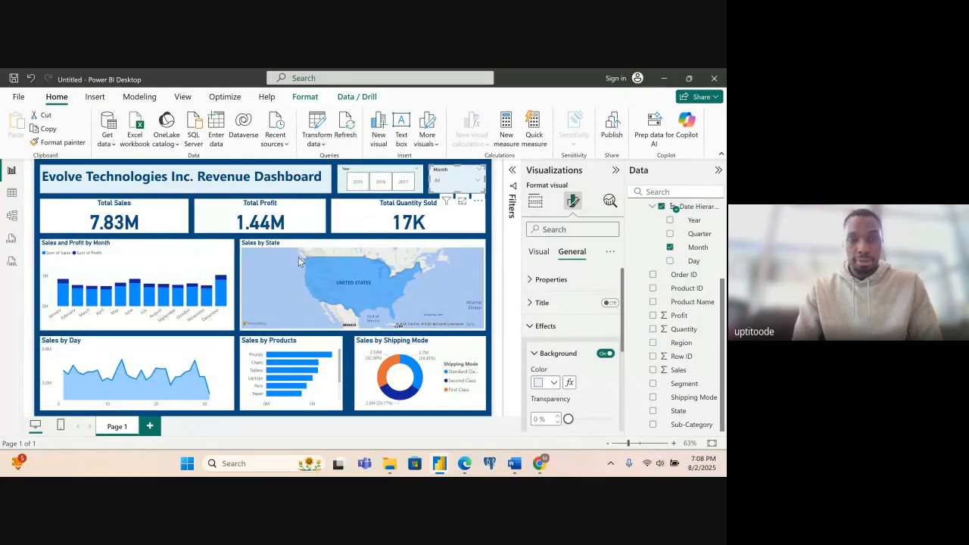
- Set the background colour of the Total Sales card to the custom hex value #E6F0FA
left_click(165, 205)
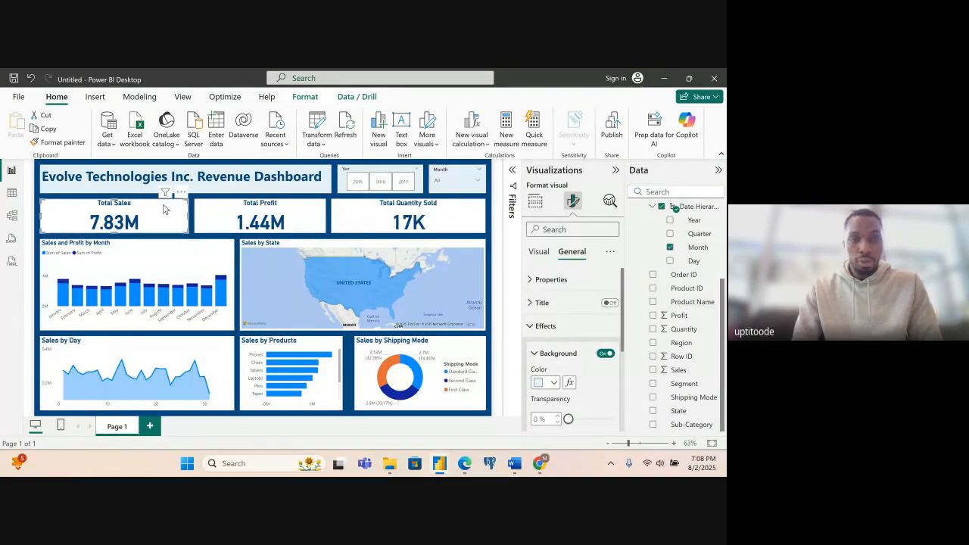
left_click(555, 383)
left_click(567, 356)
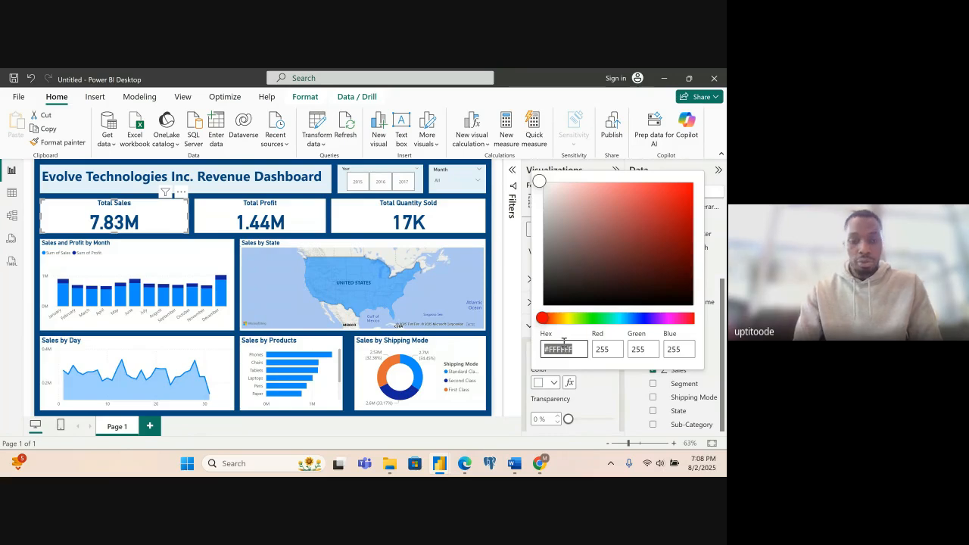
type("#E6F0FA")
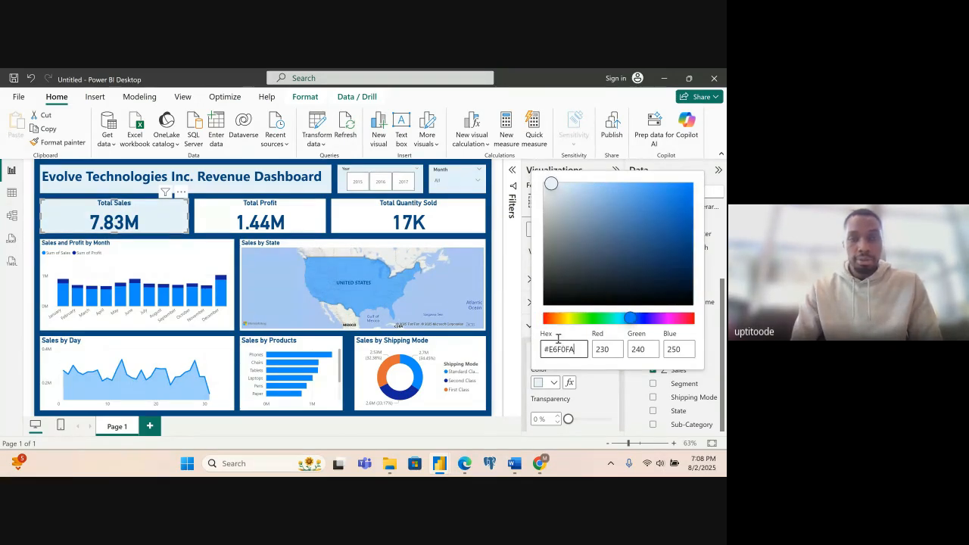
left_click(299, 211)
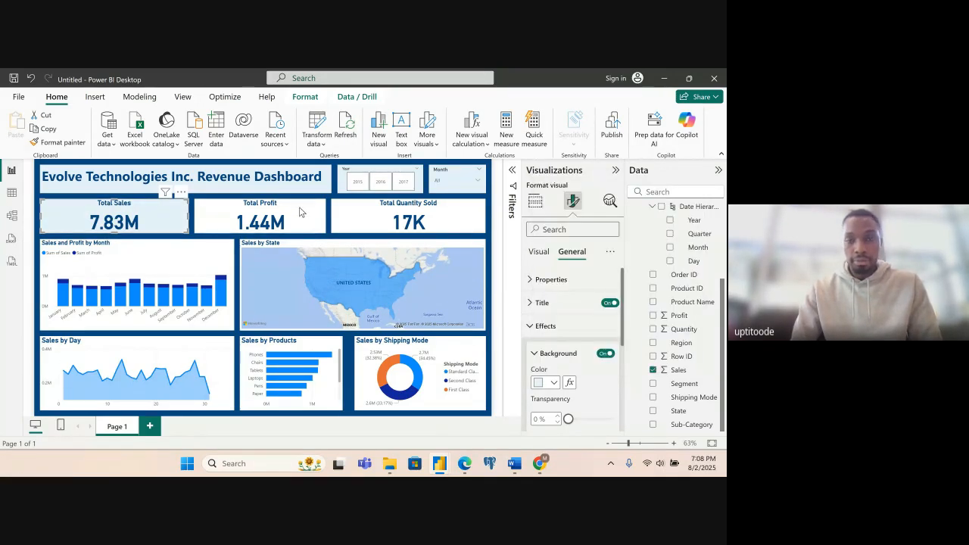
- Set the background colour of the Total Profit card to the custom hex value #E6F0FA
left_click(301, 227)
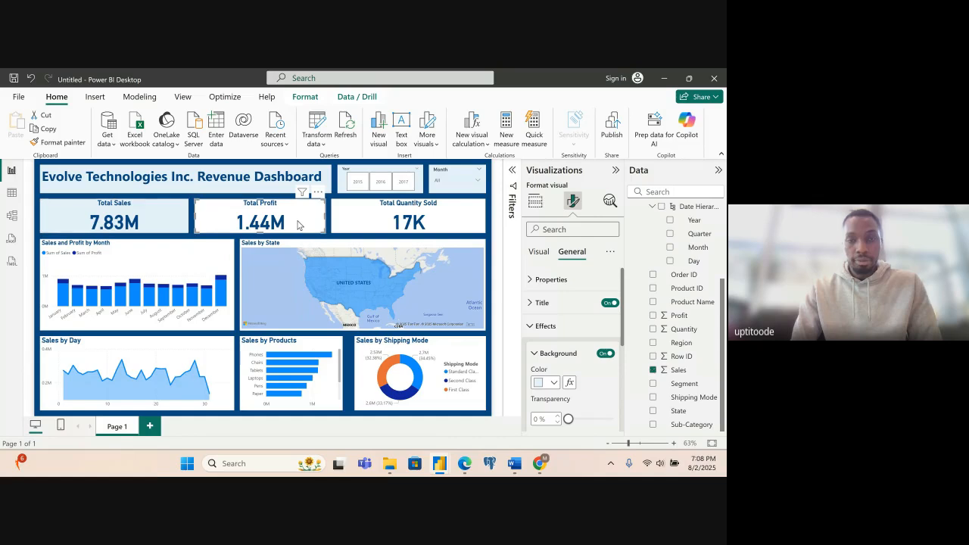
left_click(554, 384)
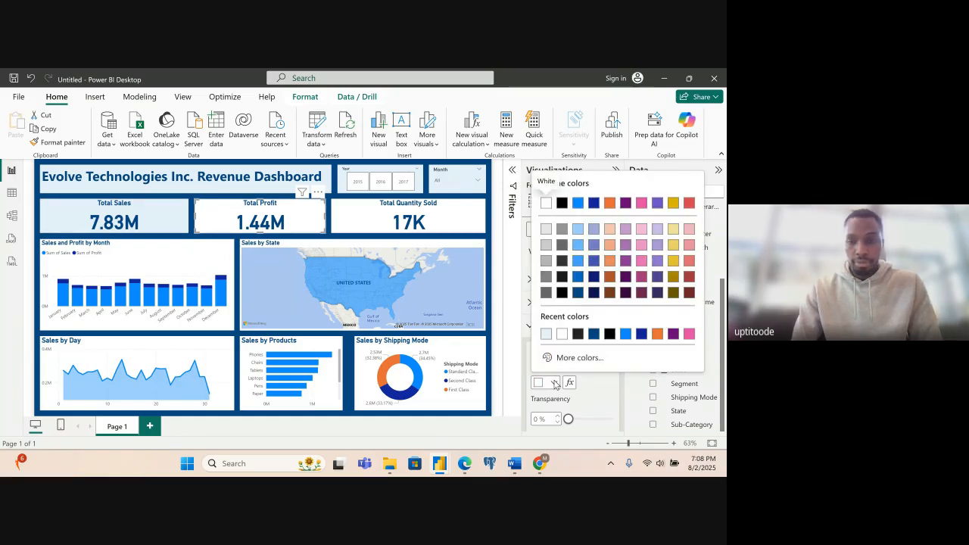
left_click(565, 359)
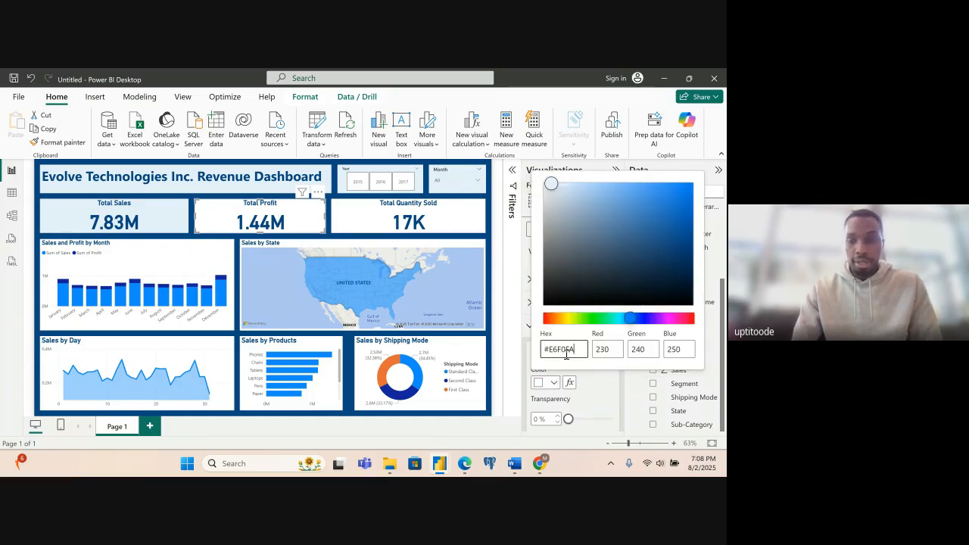
left_click(465, 218)
- Set the background colour of the Total Quantity Sold card to the custom hex value #E6F0FA
left_click(457, 219)
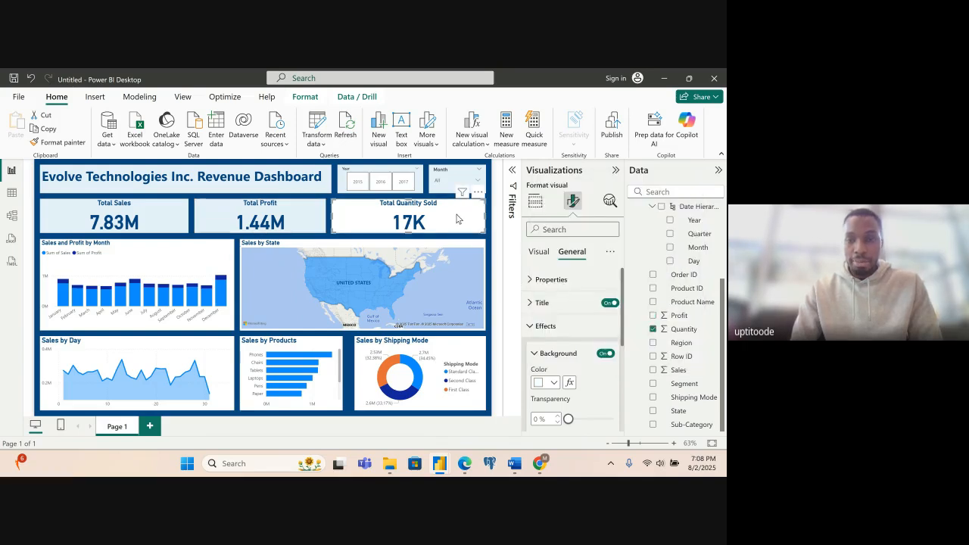
left_click(554, 382)
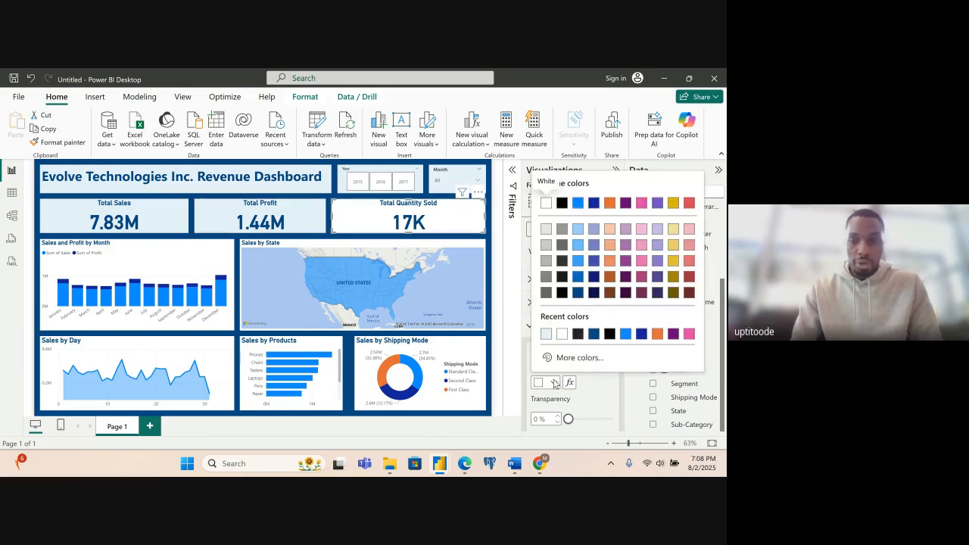
left_click(568, 357)
type("#E6F0FA")
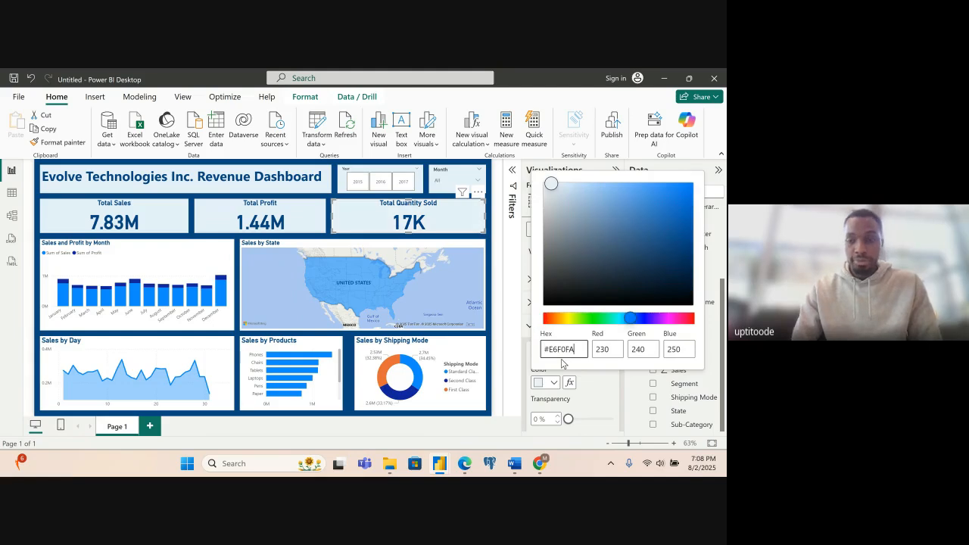
left_click(153, 249)
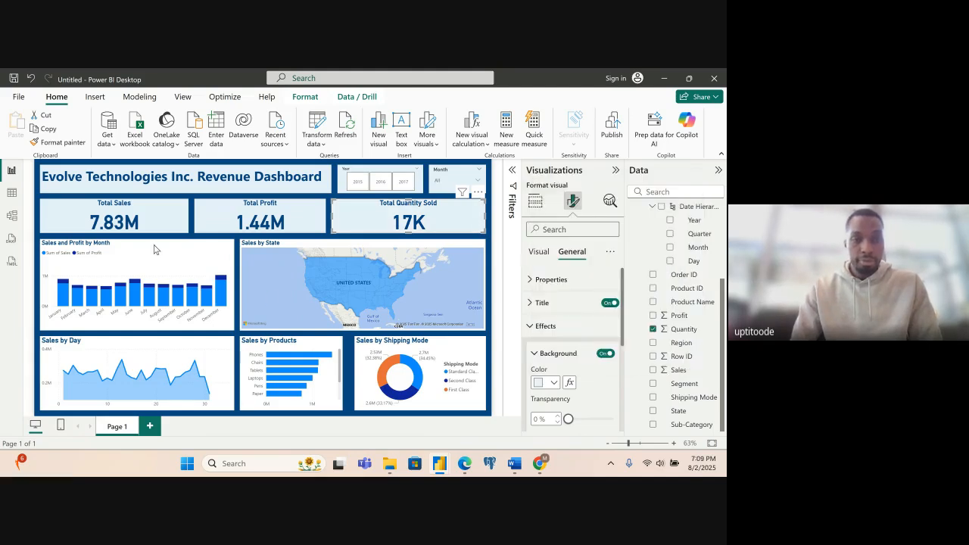
- Set the background colour of the Sales and Profit by Month chart to the custom hex value #E6F0FA
left_click(162, 263)
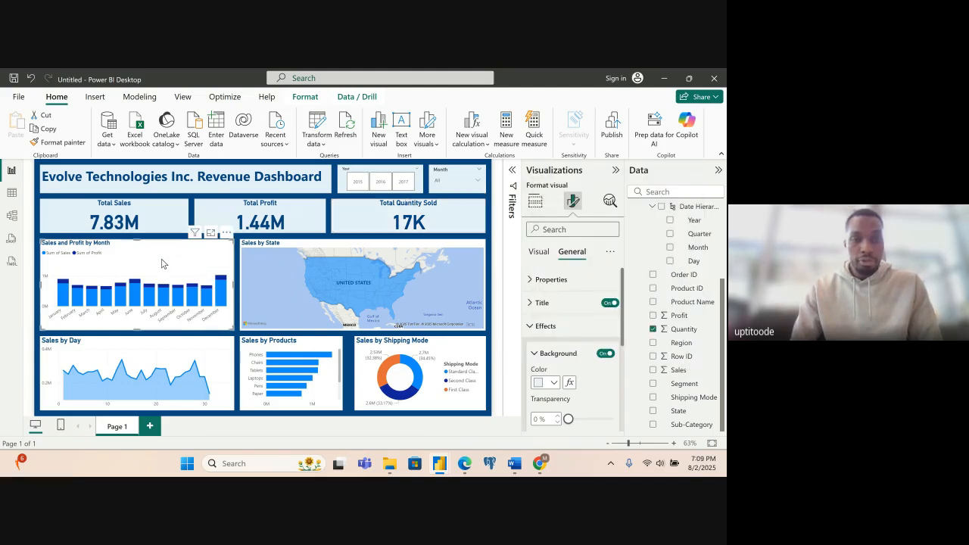
left_click(551, 387)
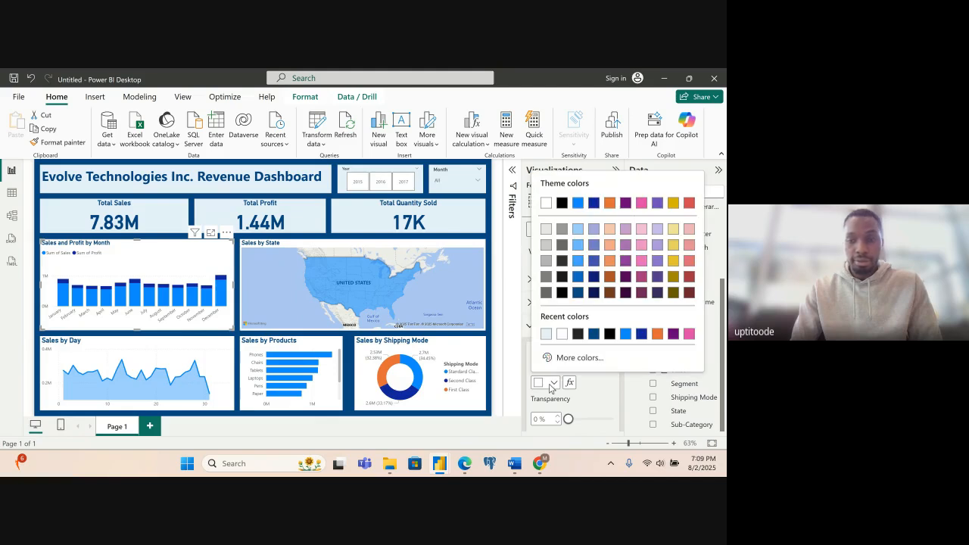
left_click(568, 357)
type("#E6F0FA")
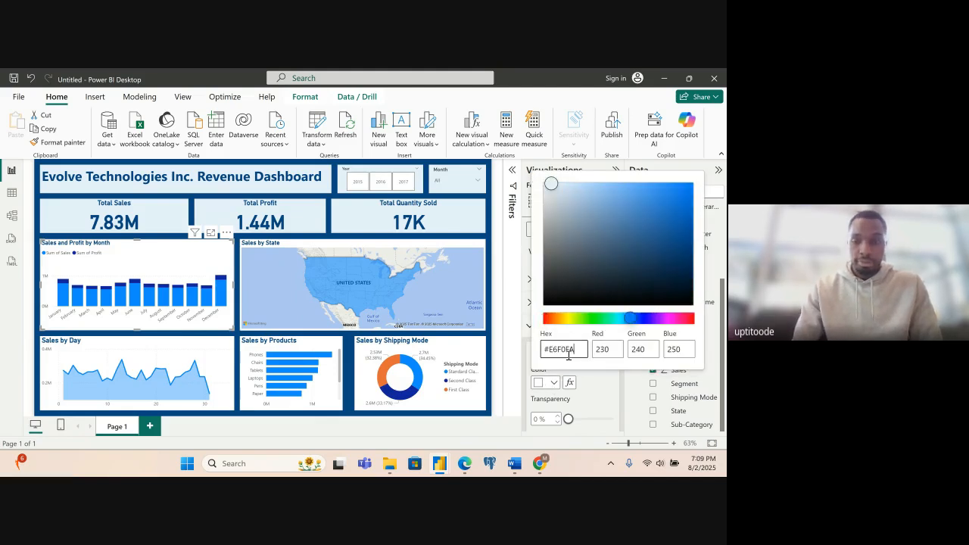
left_click(342, 259)
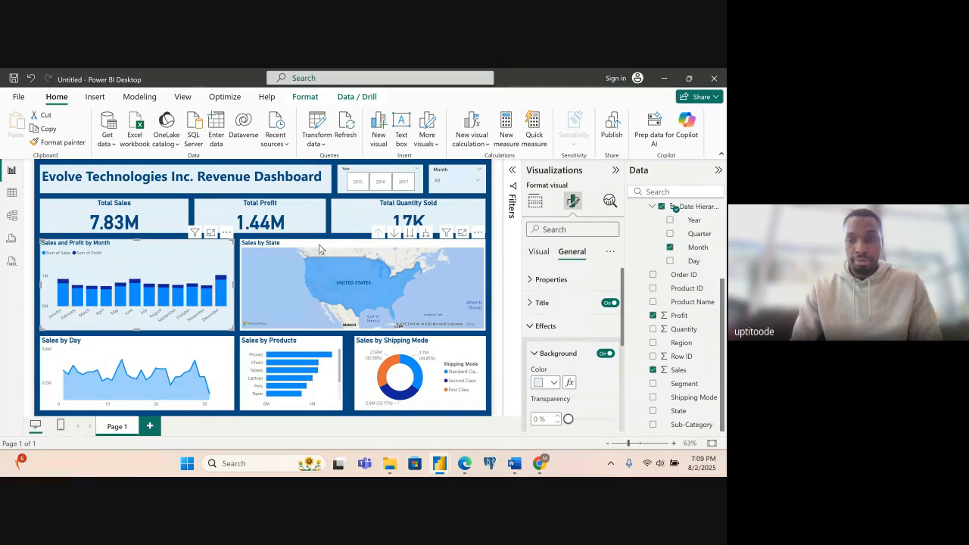
- Set the background colour of the Sales by State map to the custom hex value #E6F0FA
left_click(319, 249)
left_click(558, 381)
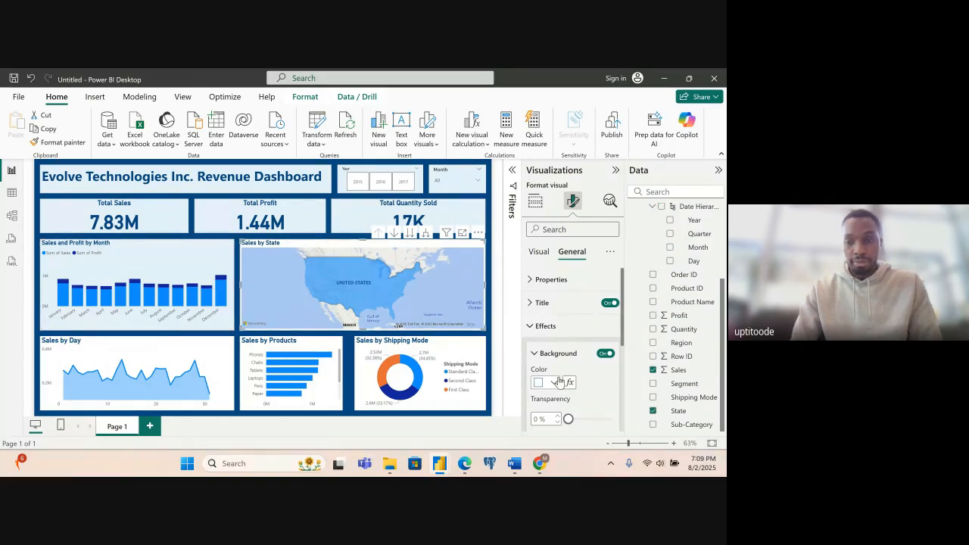
left_click(565, 360)
type("#E6F0FA")
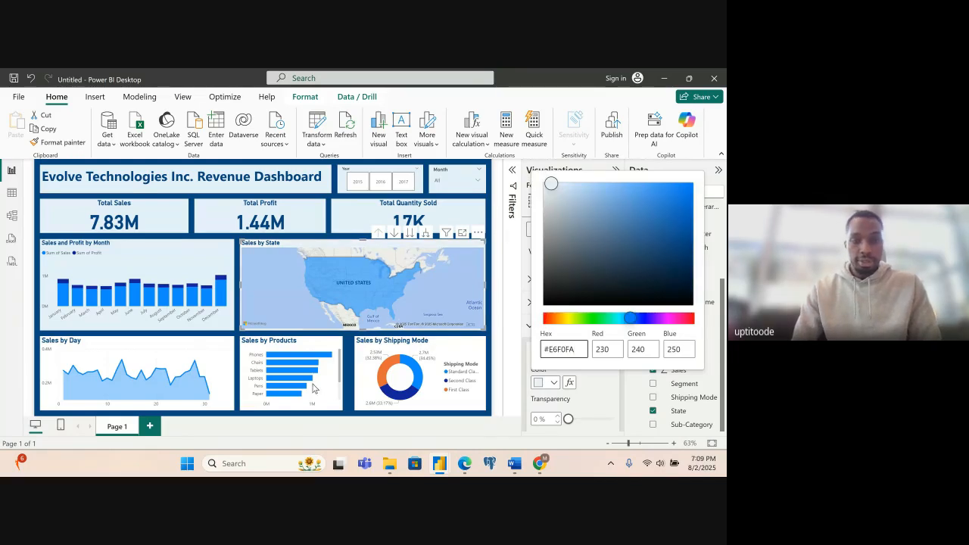
key("Return")
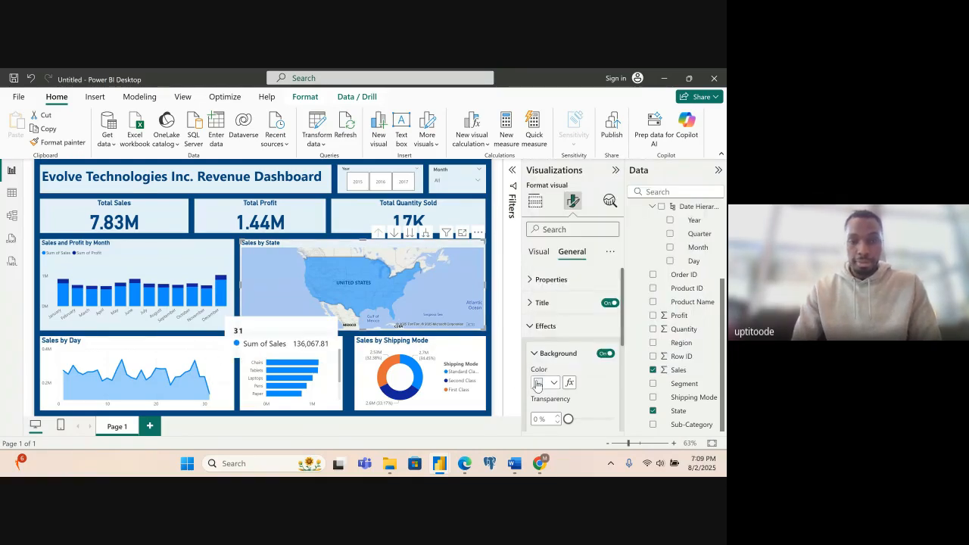
- Set the background colour of the Sales by Day chart to the custom hex value #E6F0FA
left_click(209, 346)
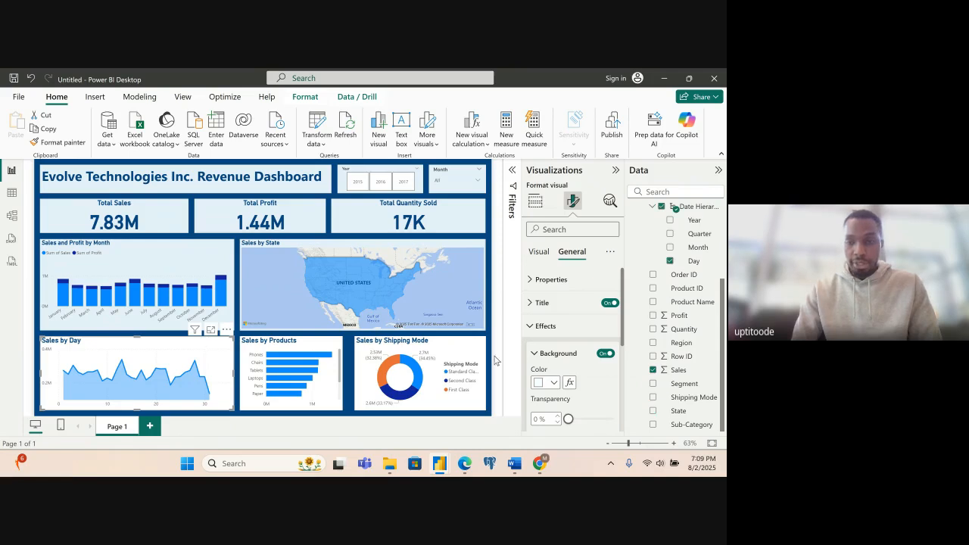
left_click(552, 383)
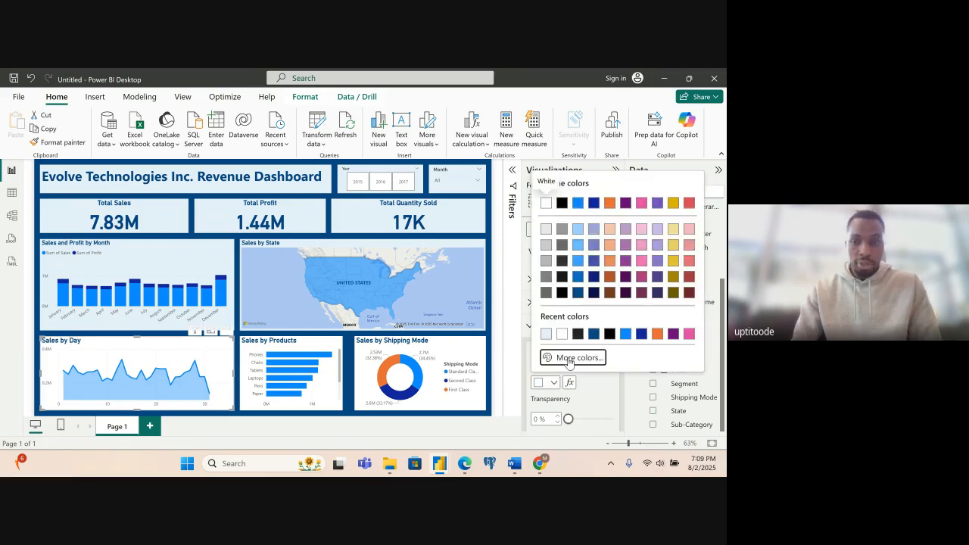
left_click(569, 356)
type("#E6F0FA")
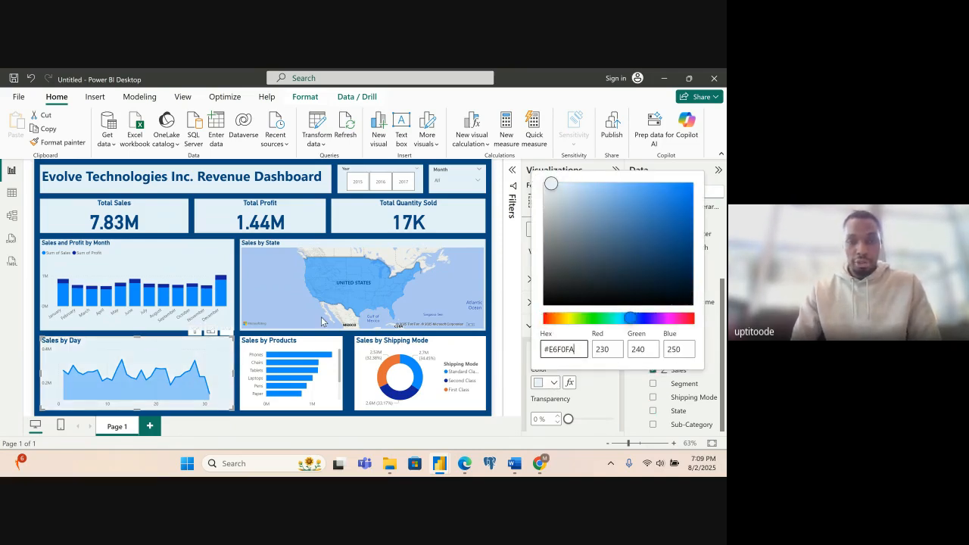
left_click(321, 351)
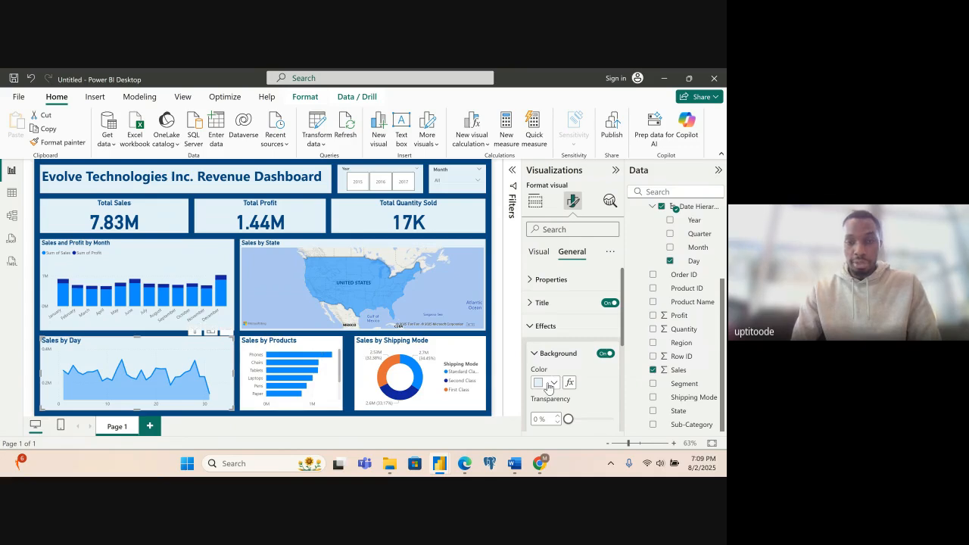
- Set the background colour of the Sales by Products chart to the custom hex value #E6F0FA
left_click(310, 342)
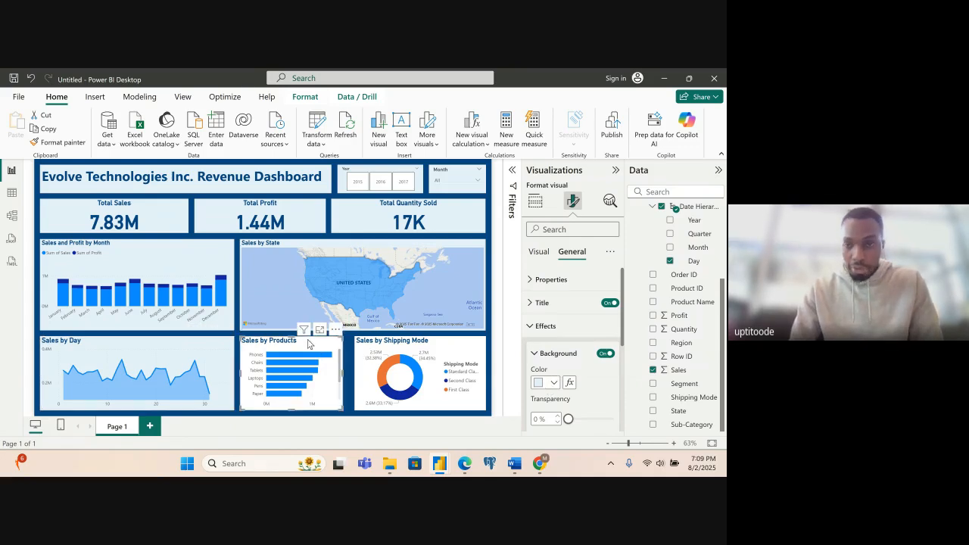
left_click(551, 383)
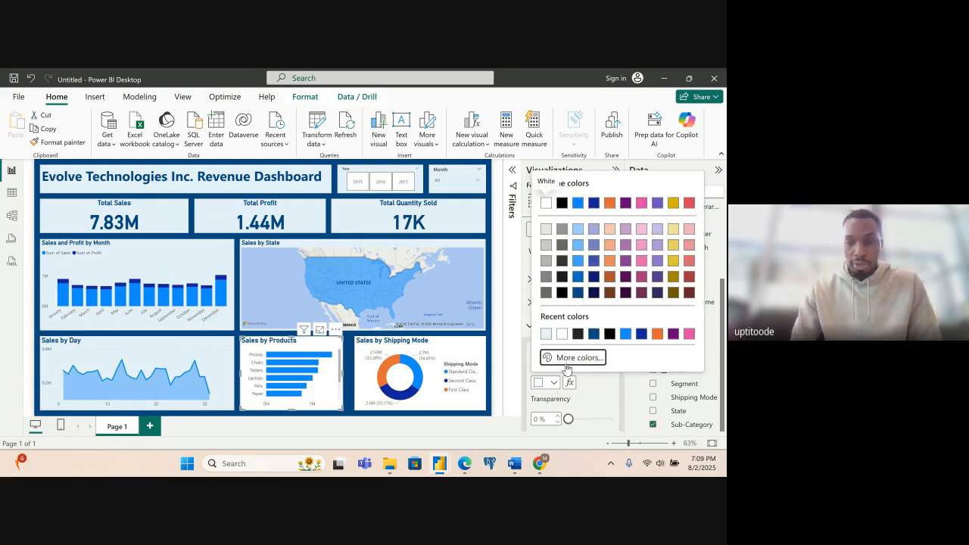
left_click(566, 361)
type("#E6F0FA")
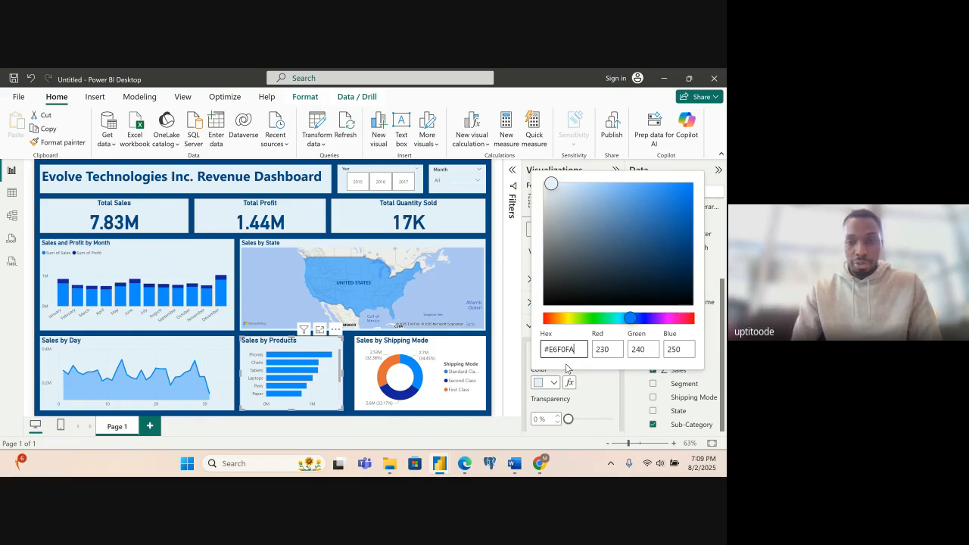
left_click(465, 351)
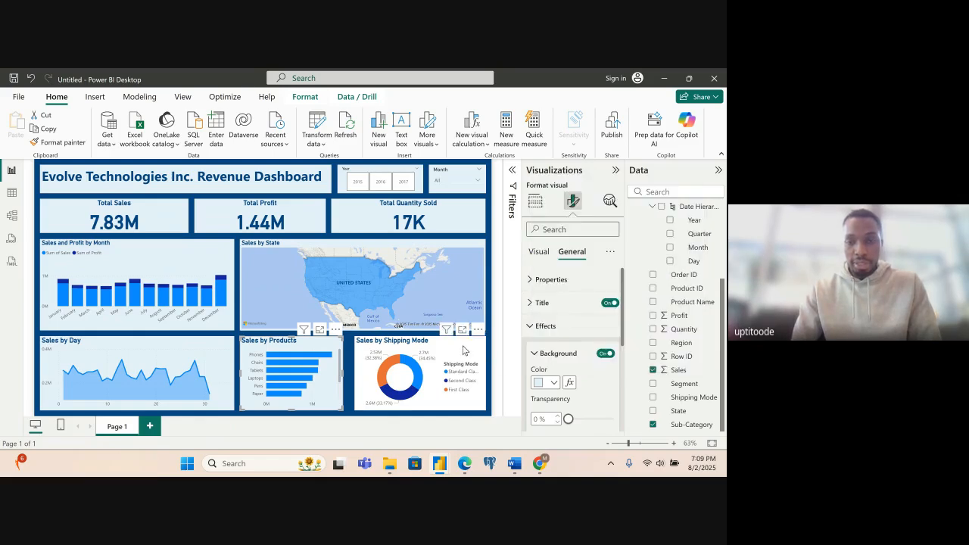
- Set the background colour of the Sales by Shipping Mode chart to the custom hex value #E6F0FA
left_click(457, 347)
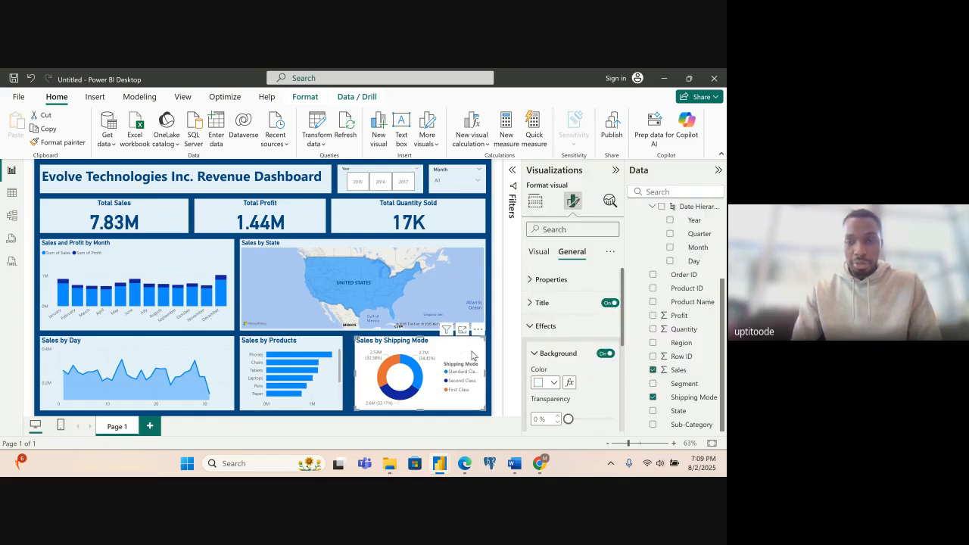
left_click(555, 384)
left_click(579, 357)
type("#E6F0FA")
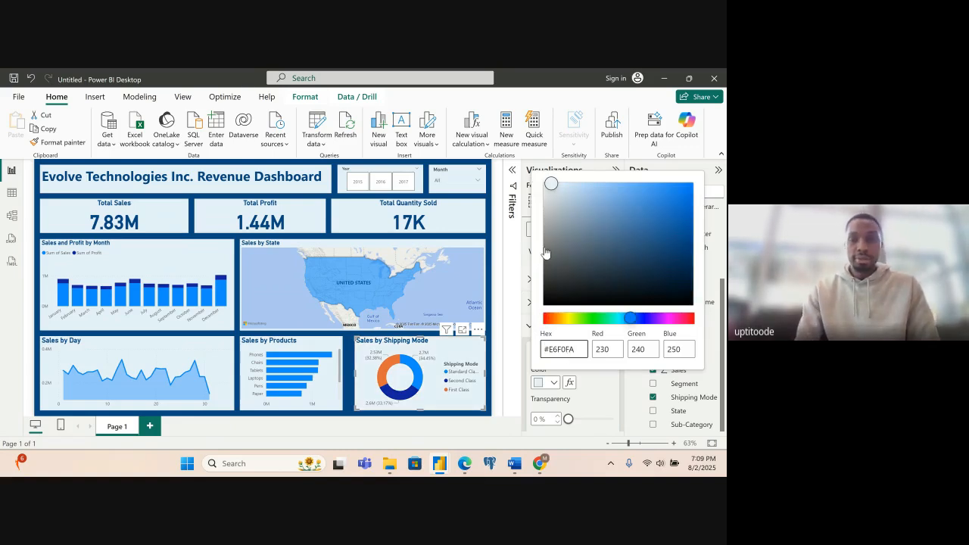
left_click(496, 268)
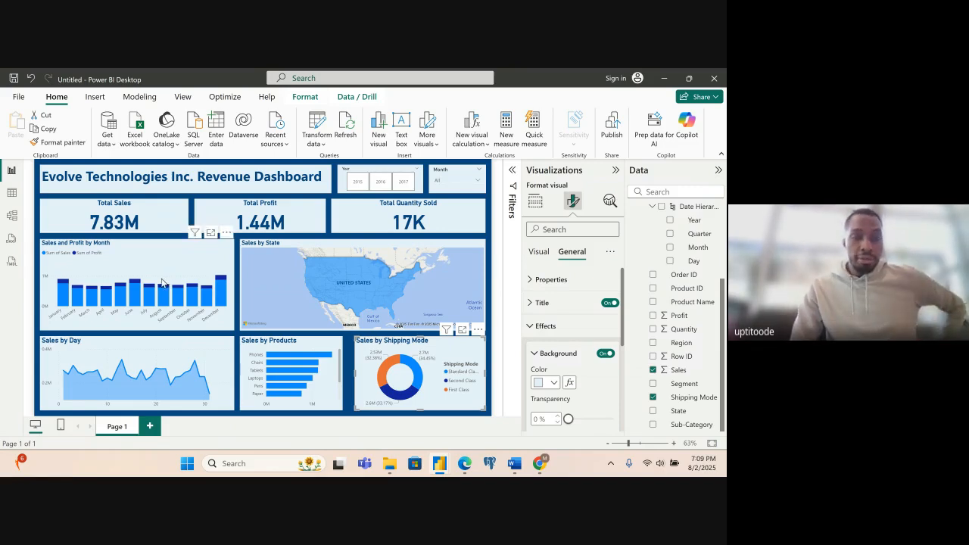
- Filter the dashboard by 2015, 2016 and 2017 in turn with the Year slicer, leaving 2017 selected
left_click(357, 184)
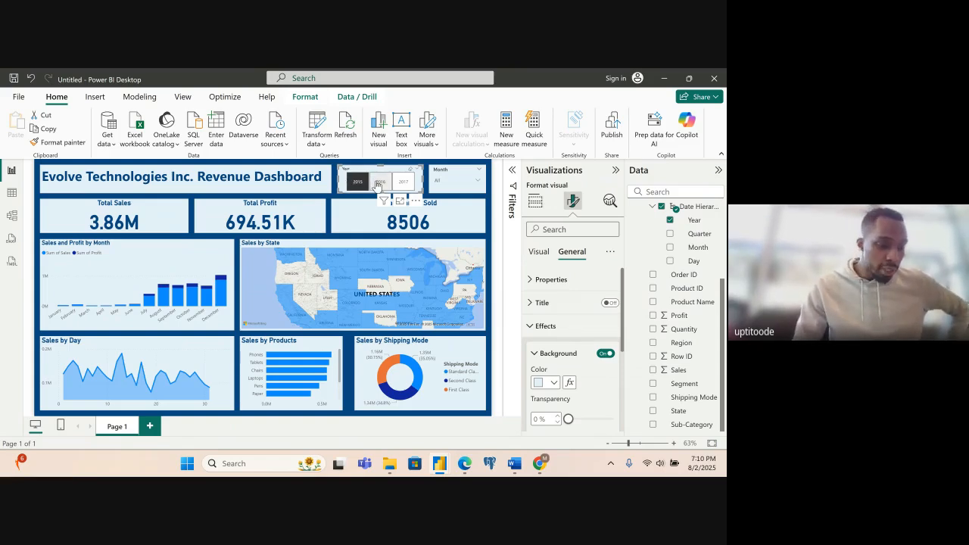
left_click(378, 184)
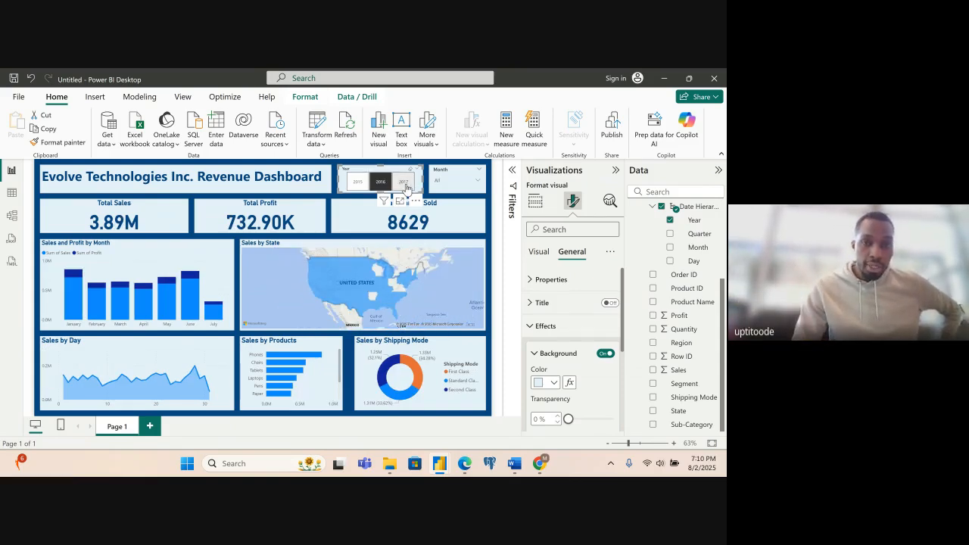
left_click(404, 184)
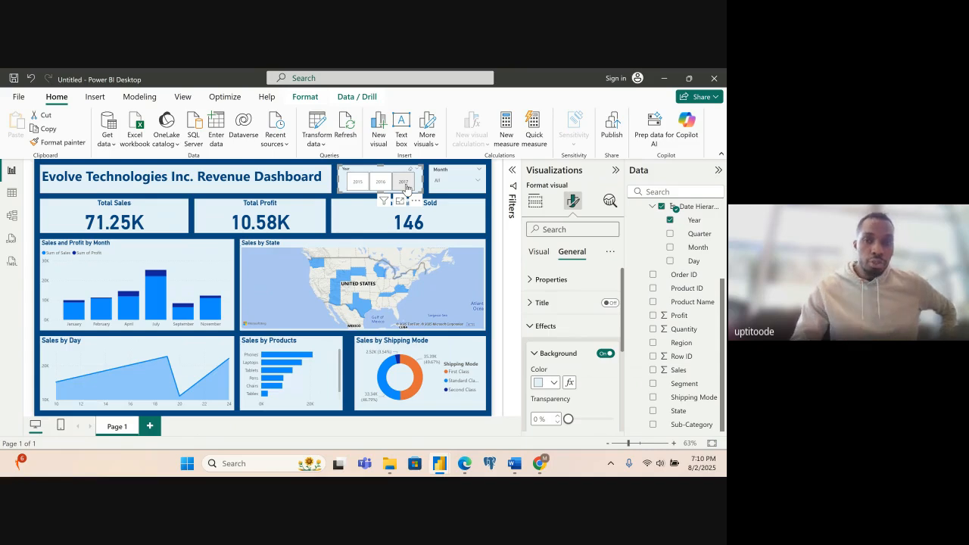
- Check the dashboard for March and February with the Month slicer, and clear the month selection
left_click(473, 182)
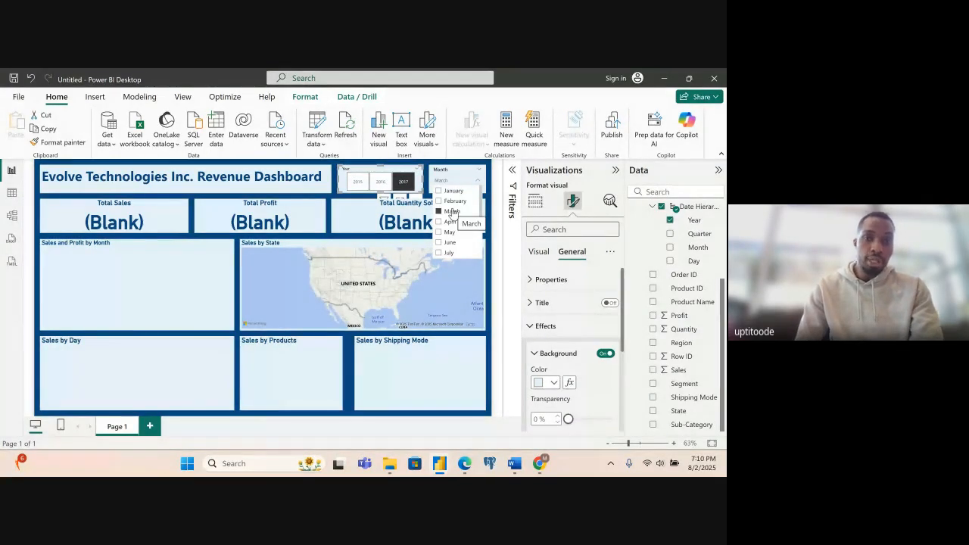
left_click(452, 212)
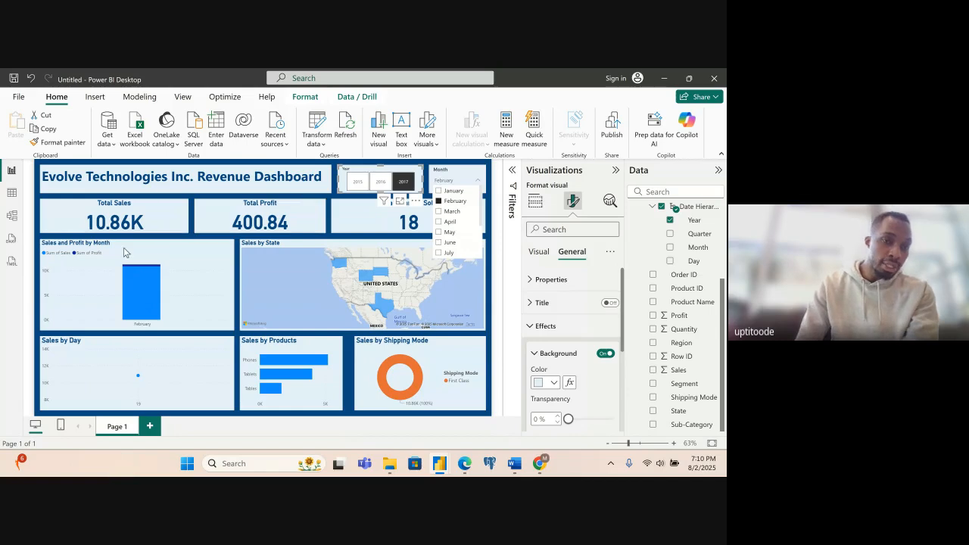
mouse_move(150, 272)
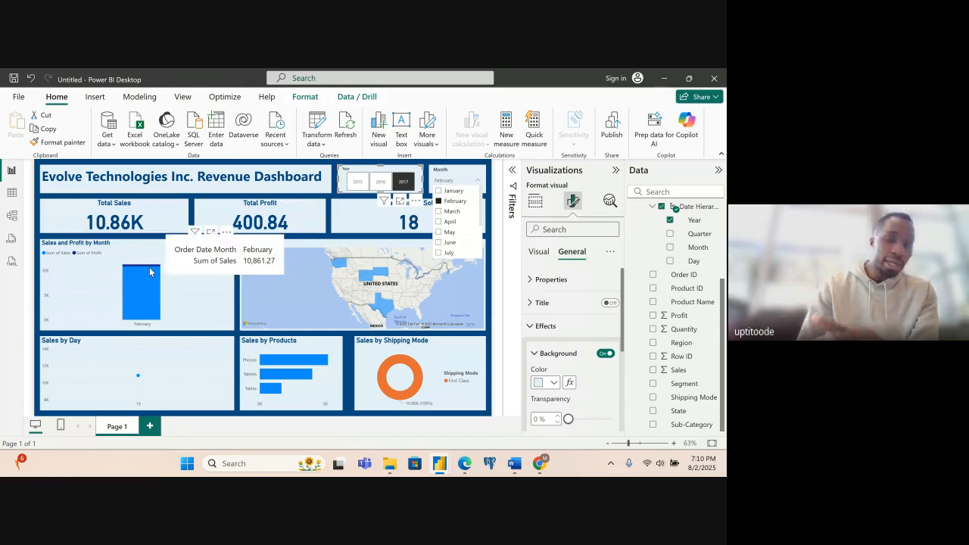
left_click(443, 201)
left_click(456, 177)
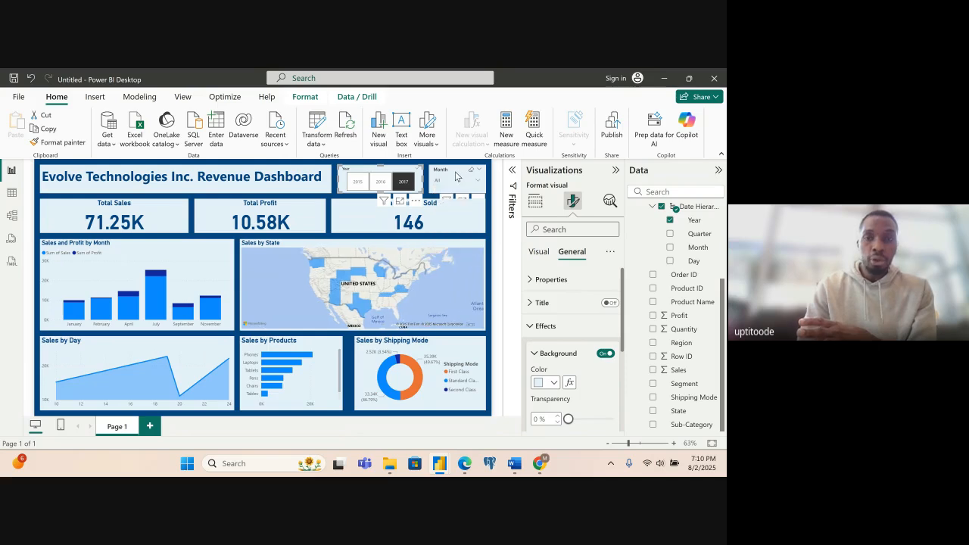
- Show the visual interaction options for the Sales and Profit by Month chart and close them without changes
left_click(457, 176)
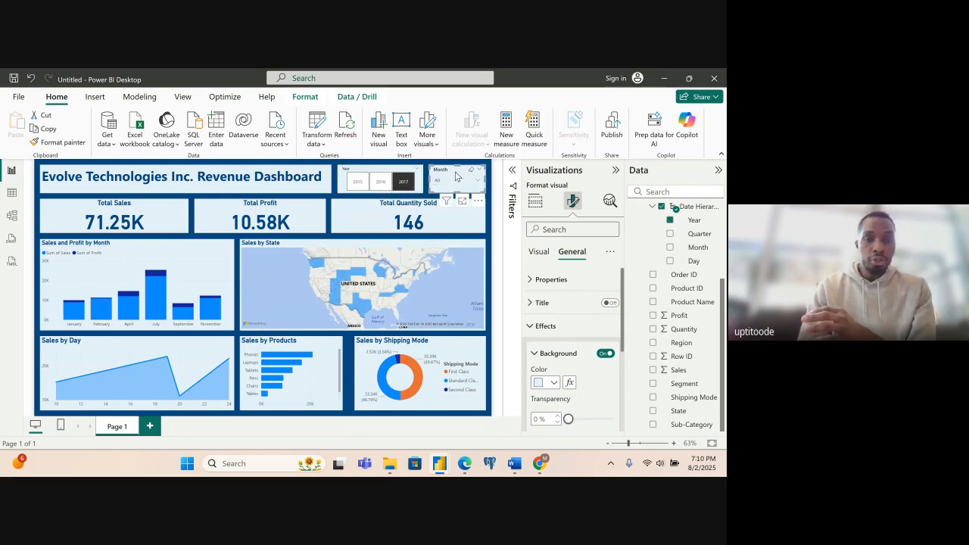
left_click(153, 247)
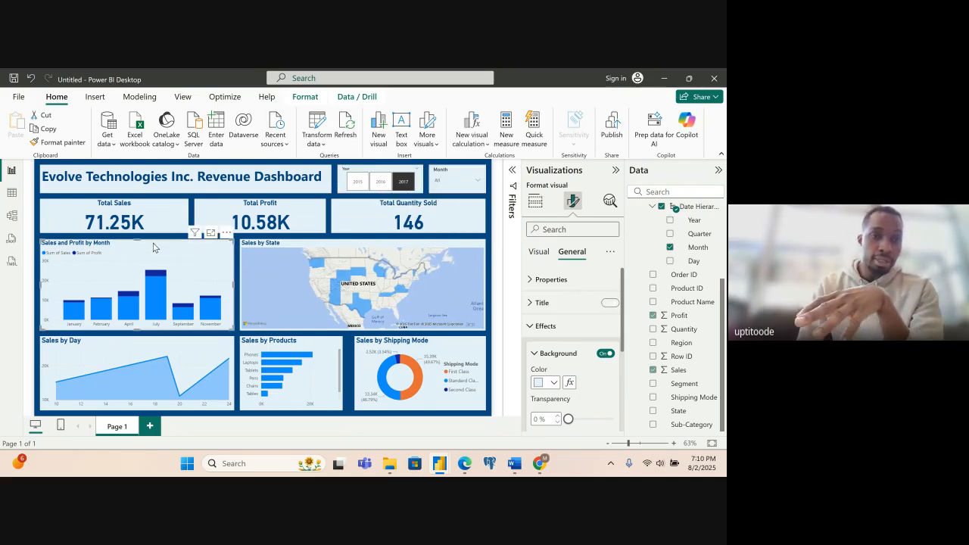
left_click(305, 98)
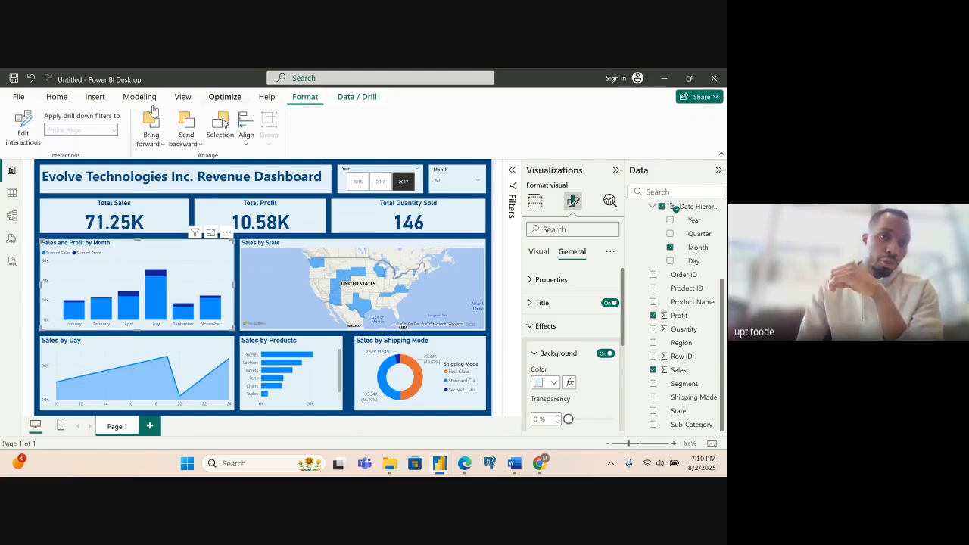
left_click(25, 130)
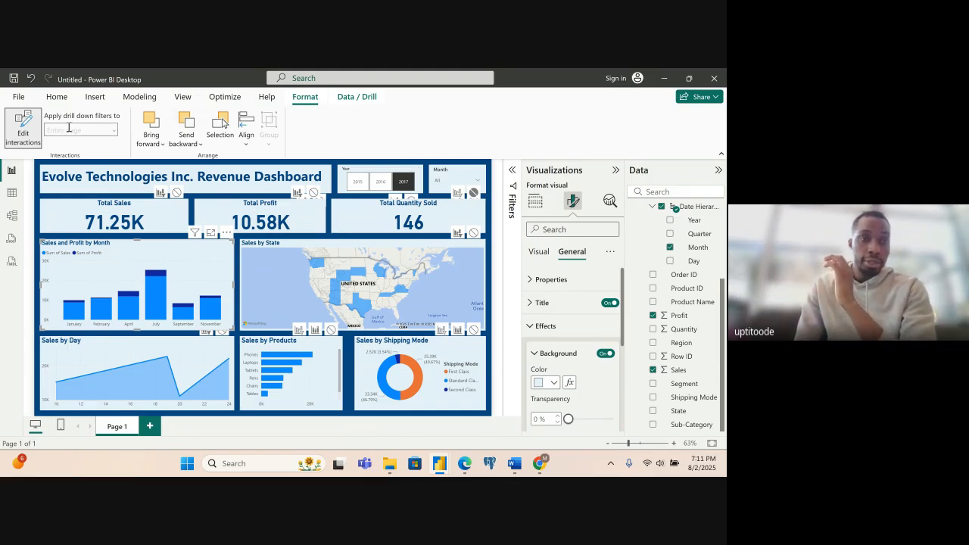
left_click(26, 133)
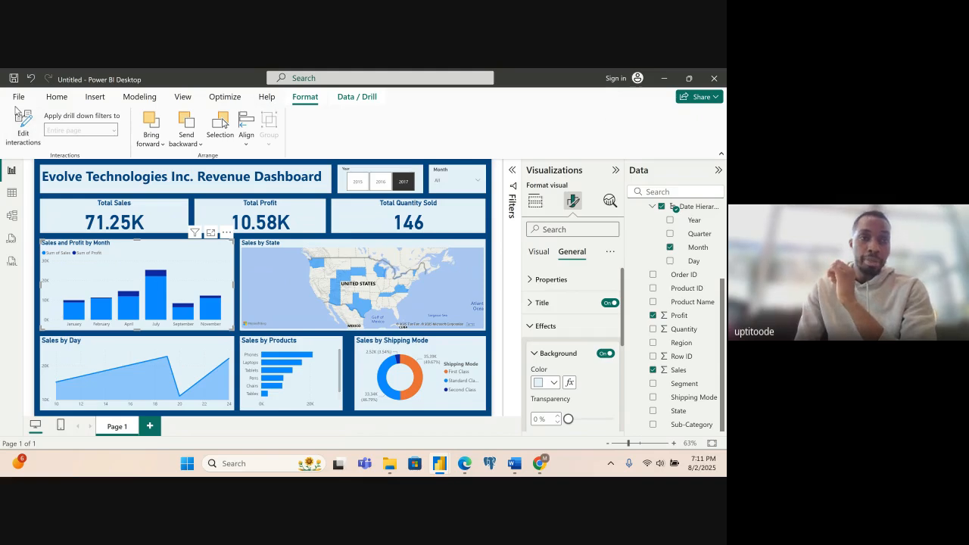
left_click(58, 97)
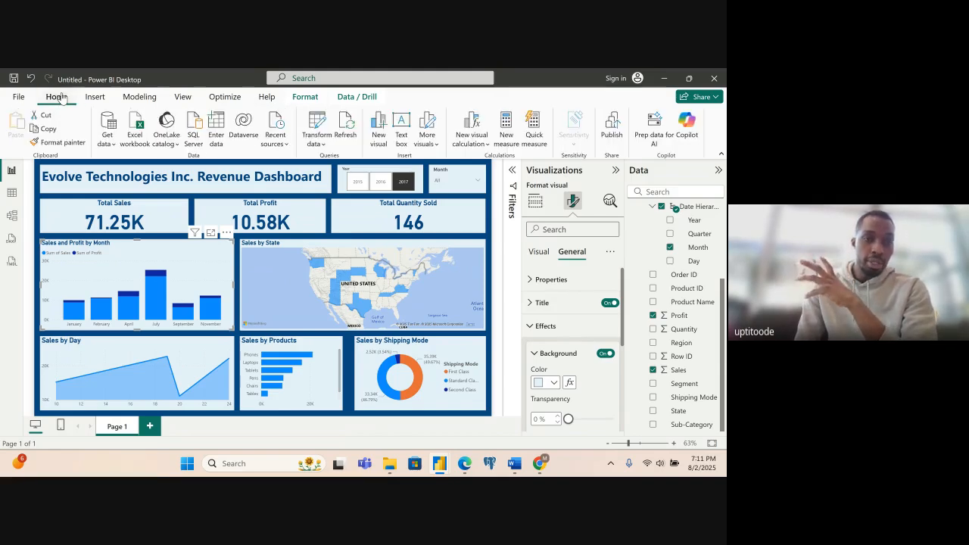
- Filter the dashboard to February with the Month slicer to examine its effect on the charts, and clear the selection
left_click(448, 186)
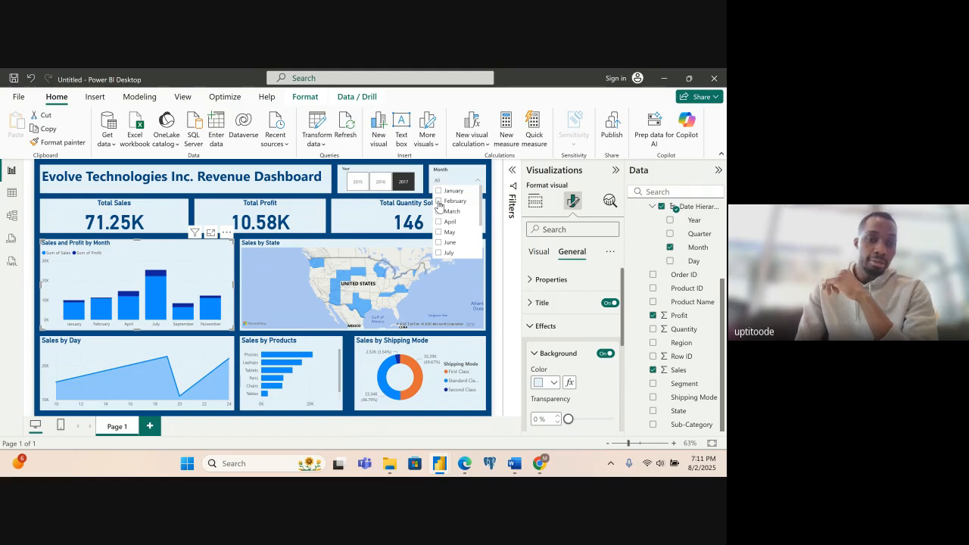
left_click(439, 201)
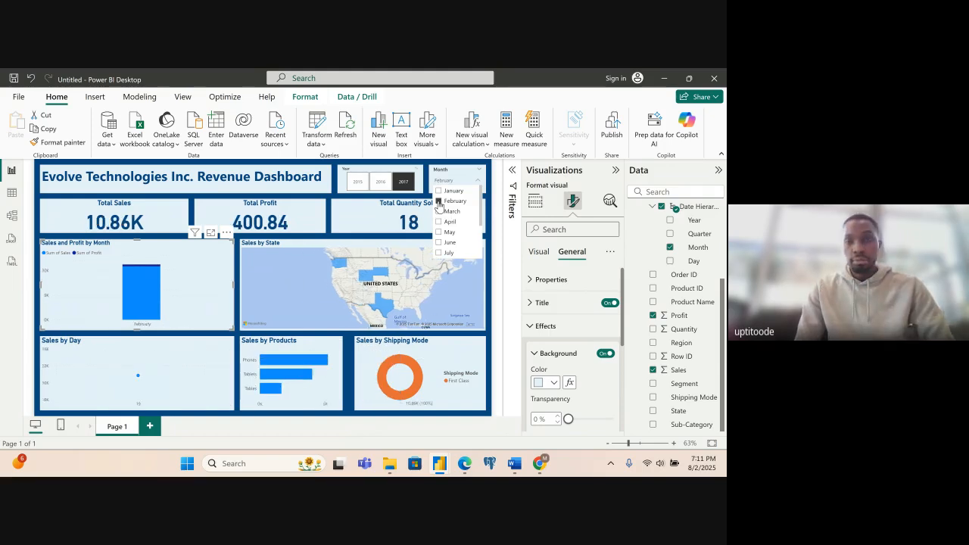
left_click(439, 201)
- Set the Month slicer's interaction with the Sales and Profit by Month chart to None, and test it by selecting and clearing April
left_click(452, 174)
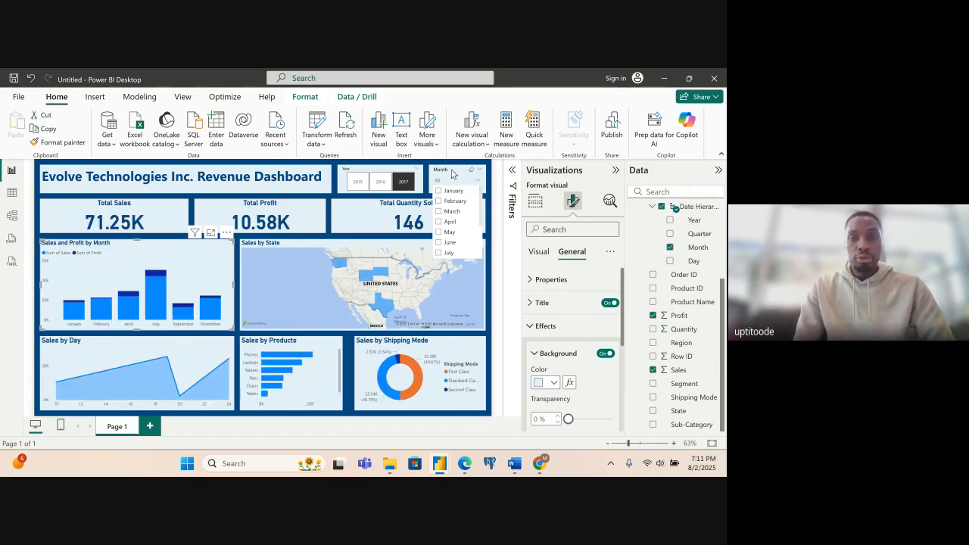
left_click(305, 97)
left_click(23, 127)
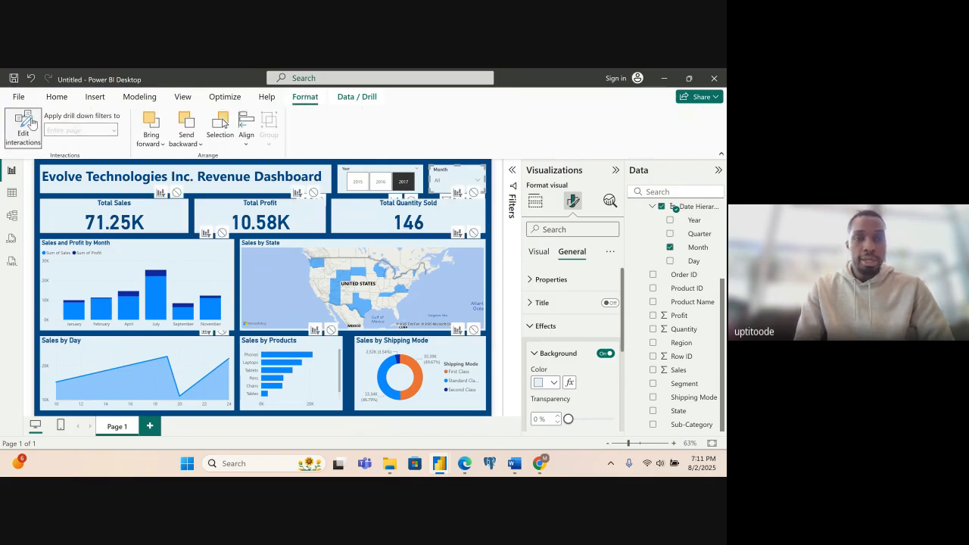
left_click(222, 233)
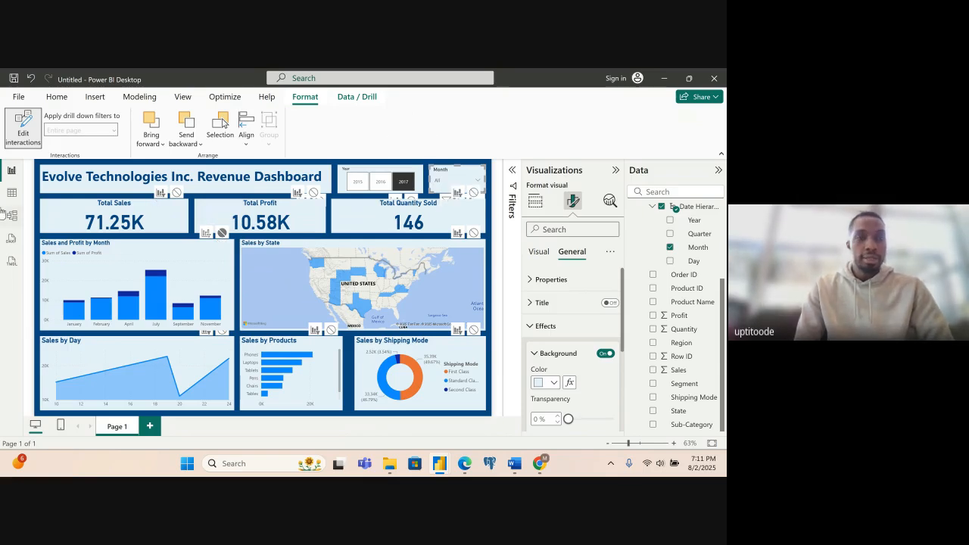
left_click(23, 127)
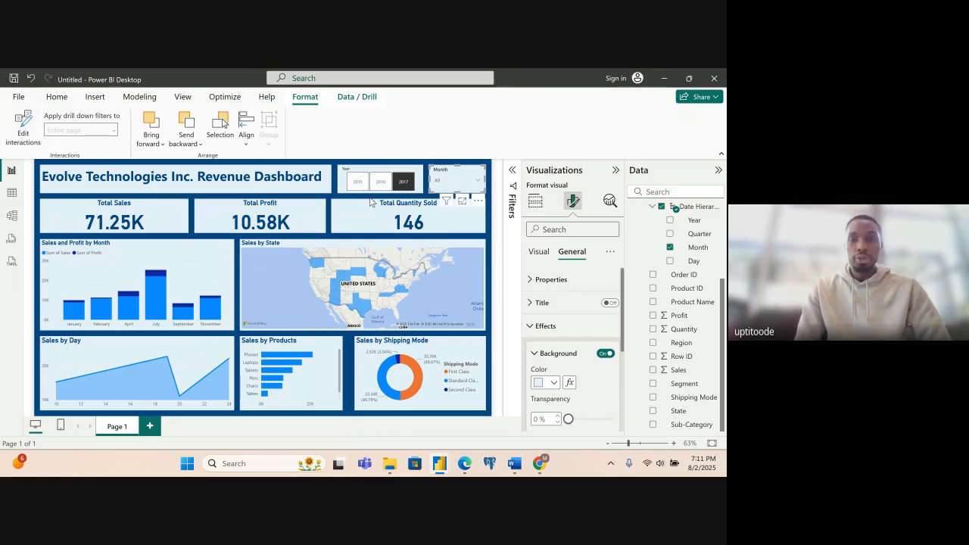
left_click(468, 180)
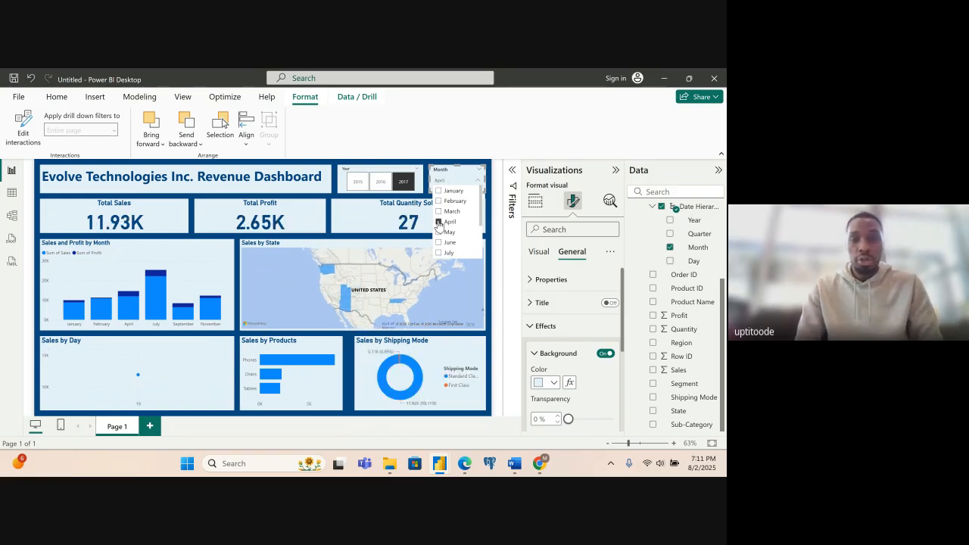
left_click(439, 222)
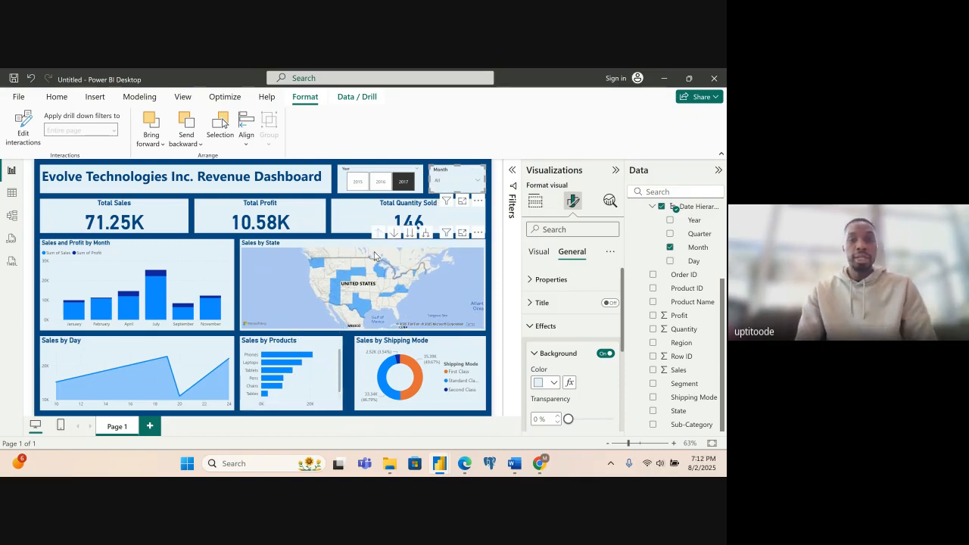
- Filter the dashboard to 2015 with the Year slicer to check its effect on the charts, and clear the year selection
left_click(356, 187)
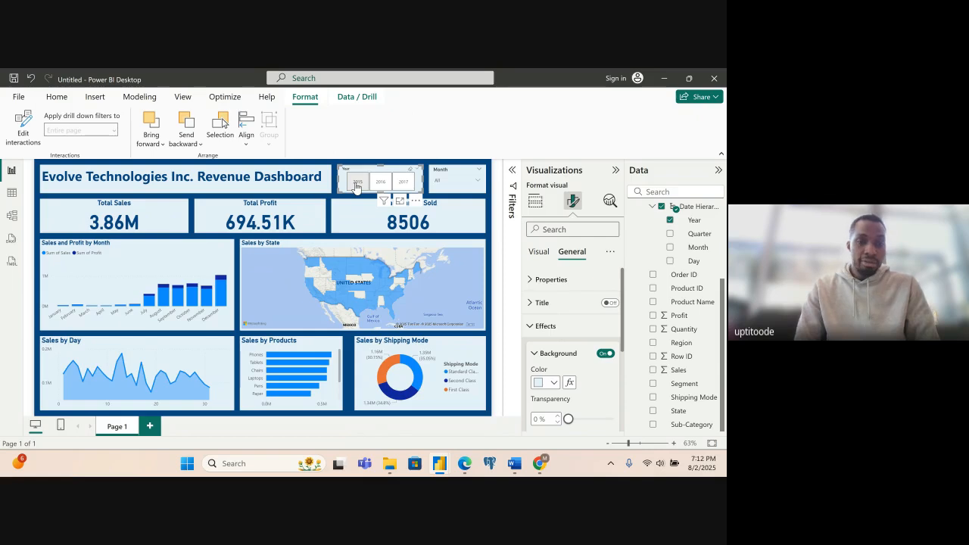
left_click(355, 184)
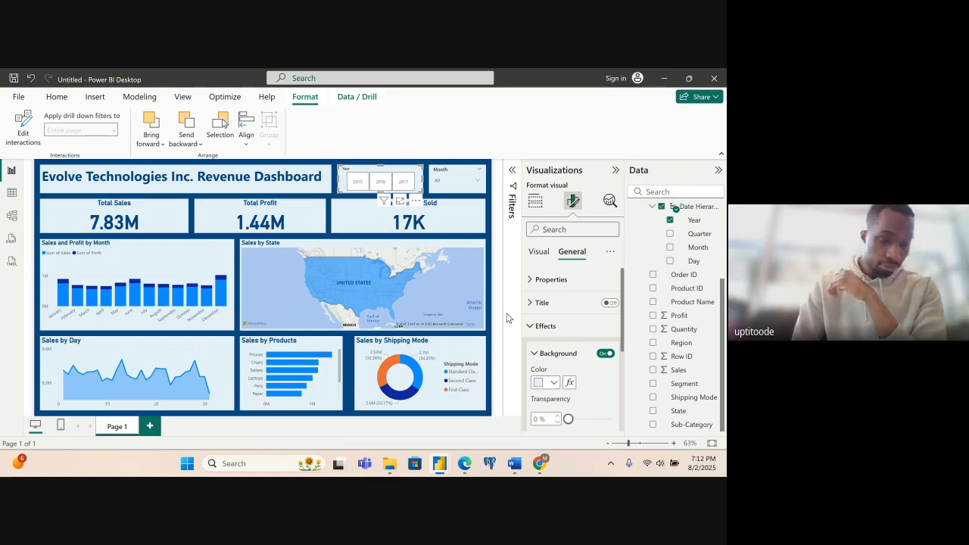
- Switch to the Google Meet call in Microsoft Edge and check its participant overview and in-call messages
mouse_move(464, 464)
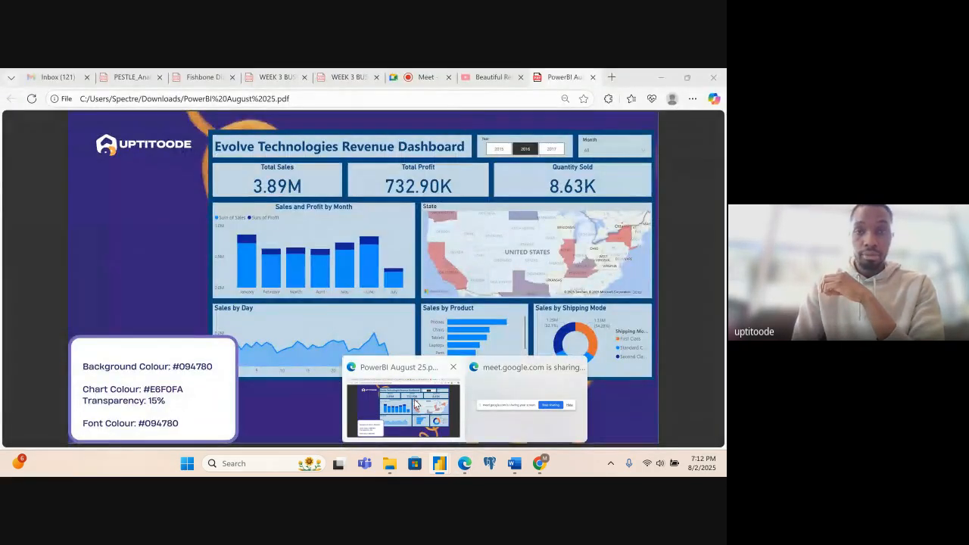
left_click(414, 405)
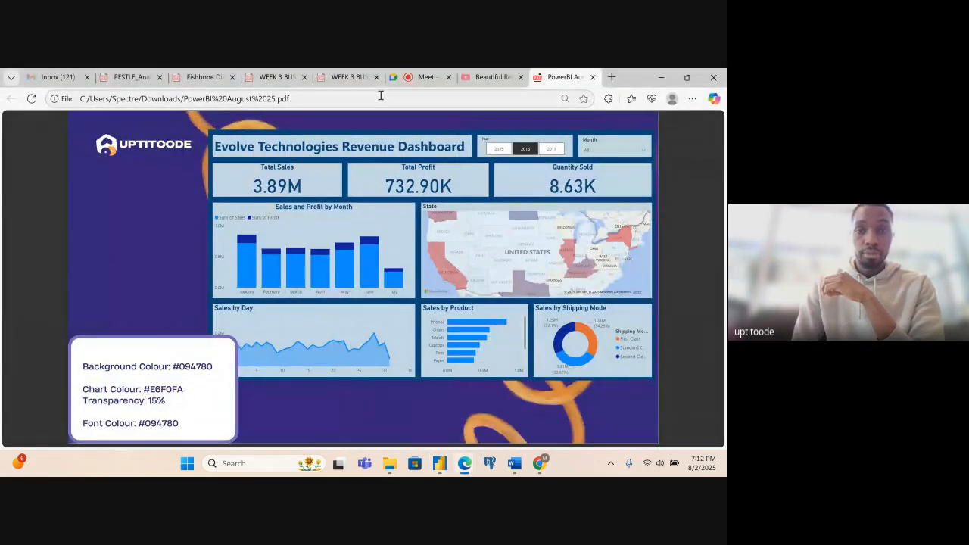
left_click(415, 81)
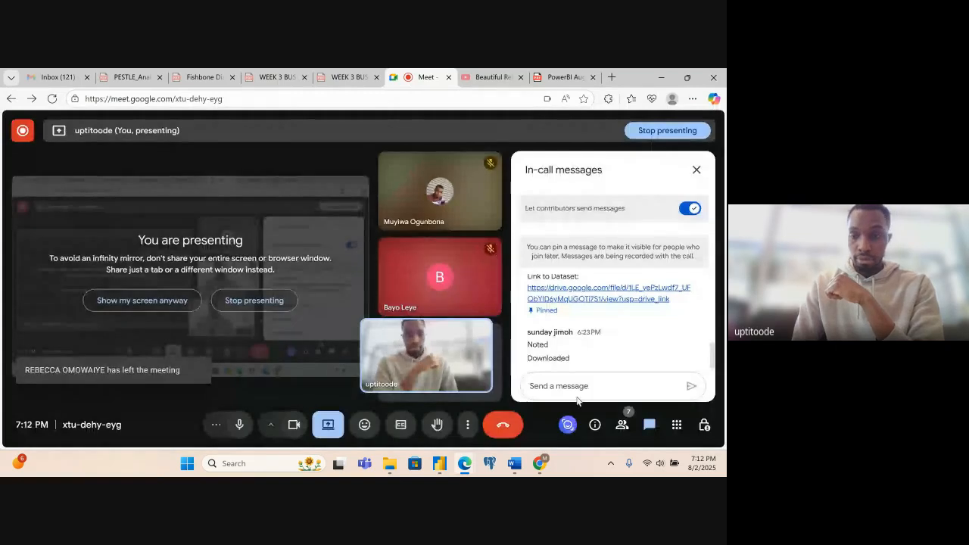
left_click(623, 426)
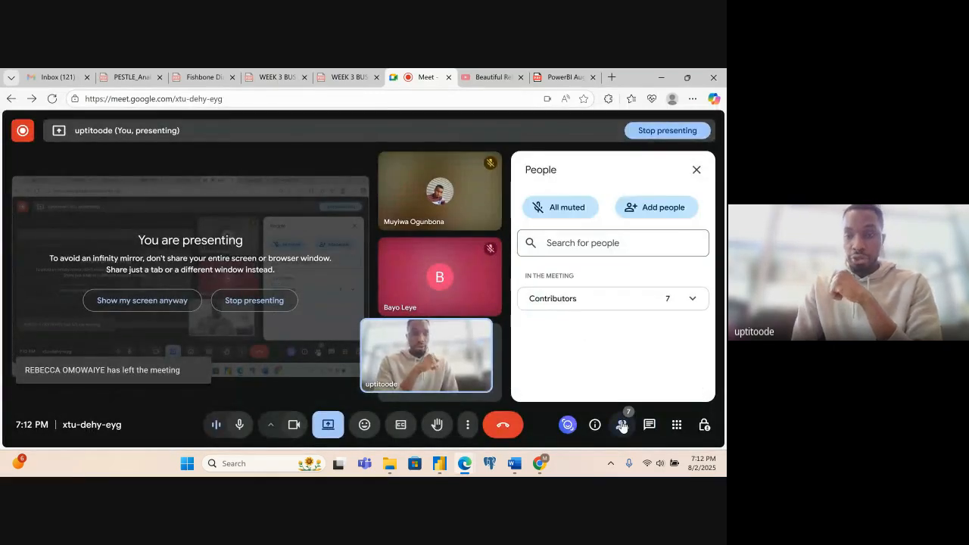
left_click(650, 426)
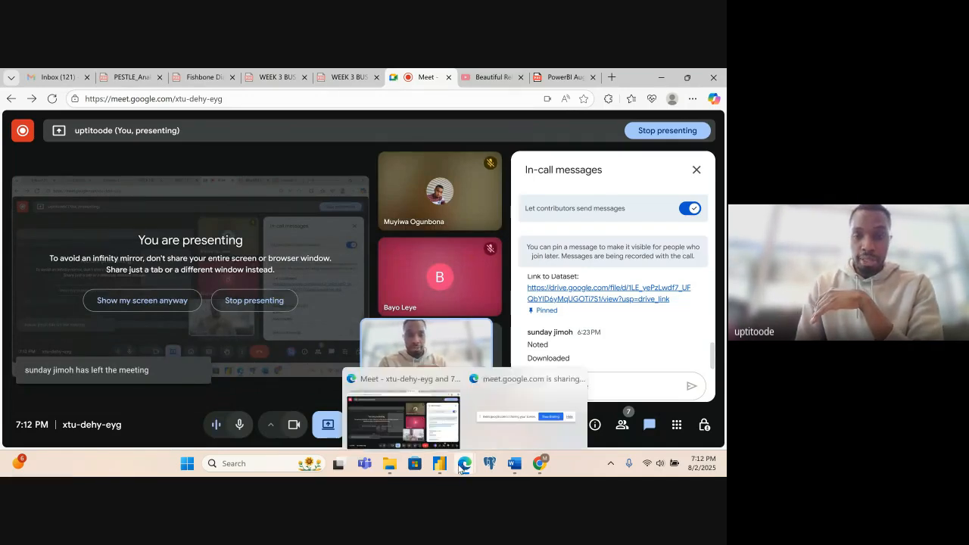
- Return to the revenue dashboard in Power BI Desktop and deselect the Year slicer
mouse_move(437, 470)
left_click(439, 420)
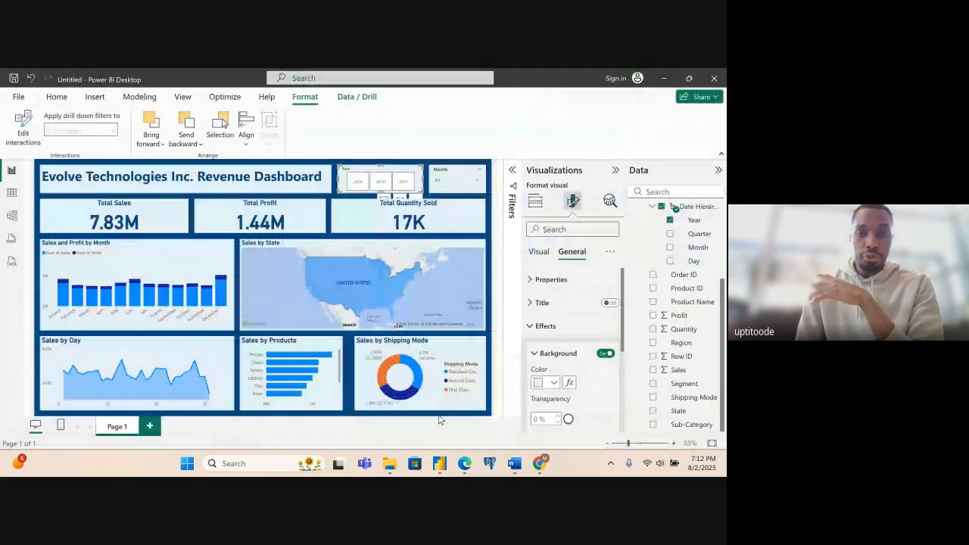
left_click(503, 306)
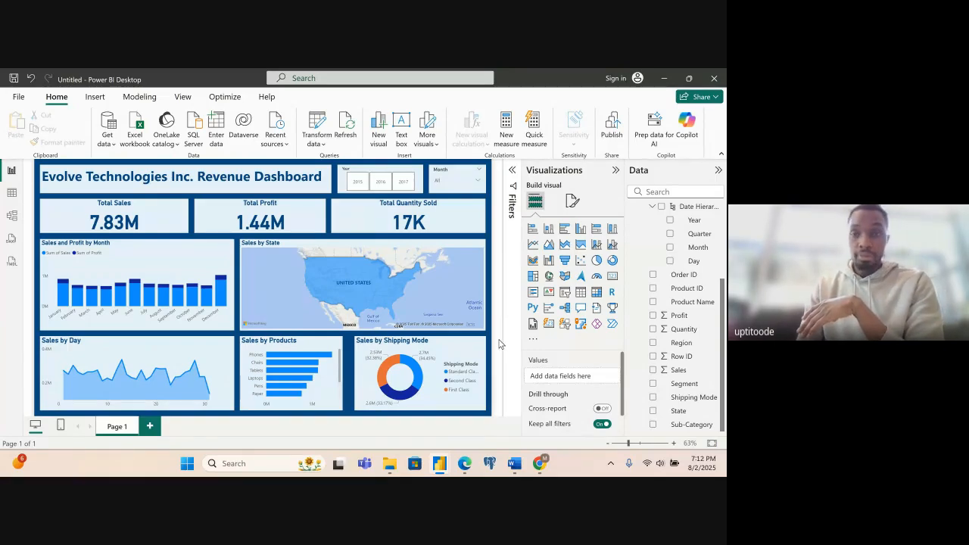
- Switch to PowerBI August 25.pdf in Microsoft Edge and advance to the "Pathway to a Job-Ready Career in Tech!" slide
left_click(466, 470)
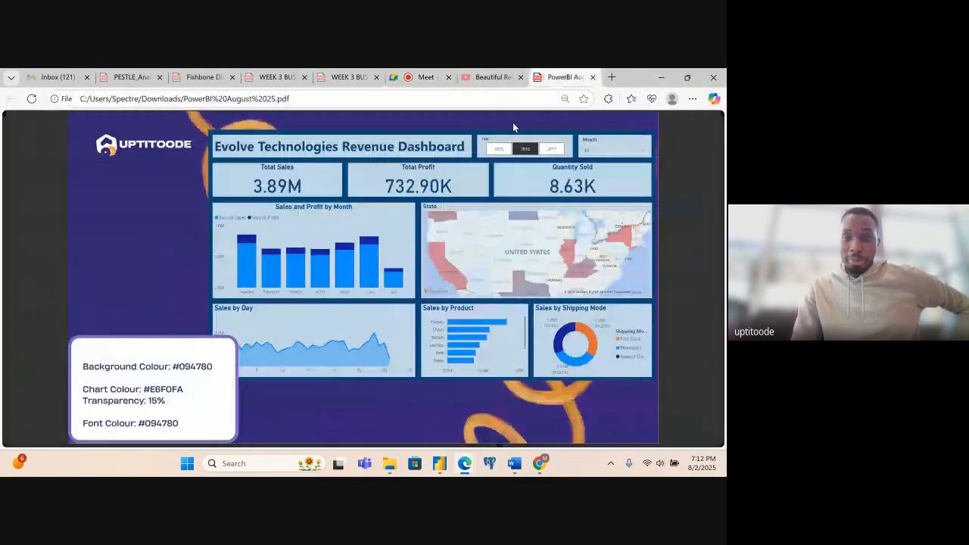
left_click(561, 78)
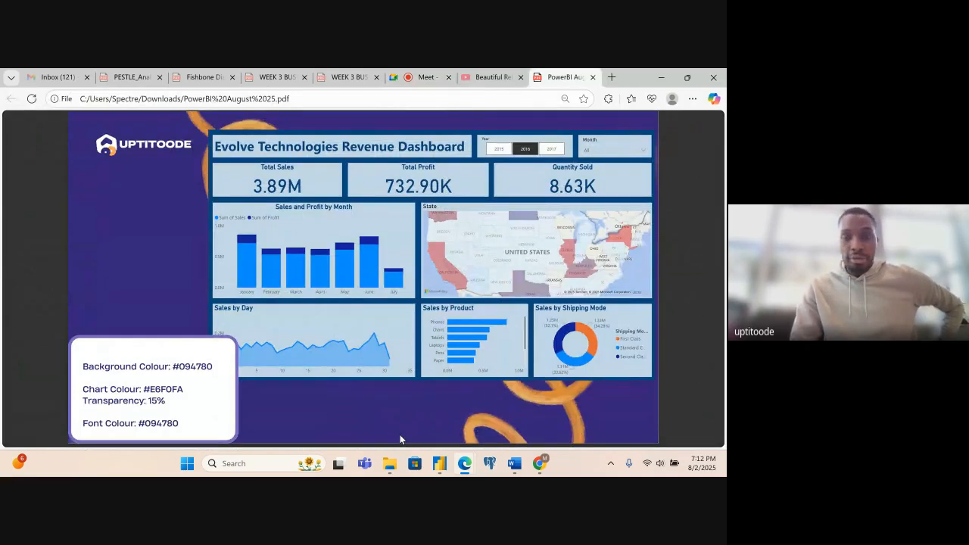
key("Right")
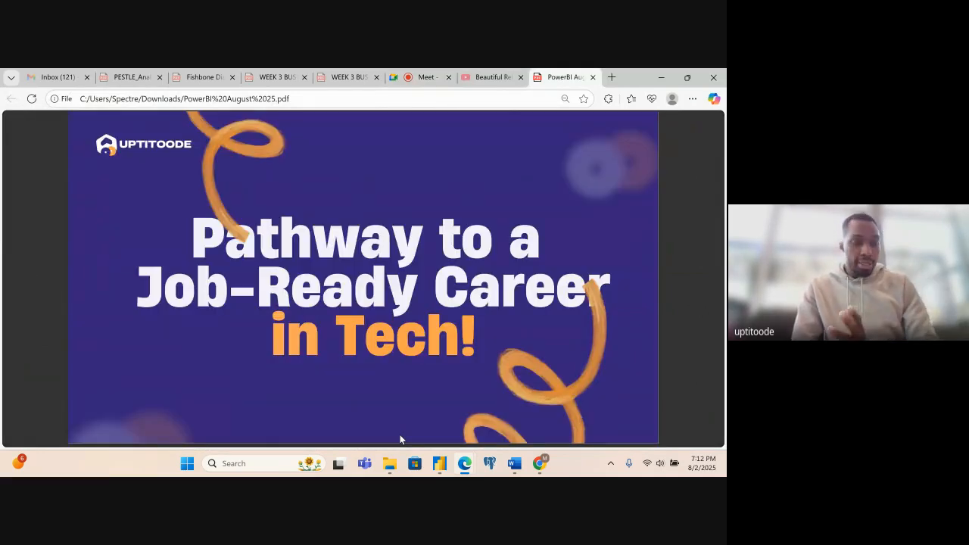